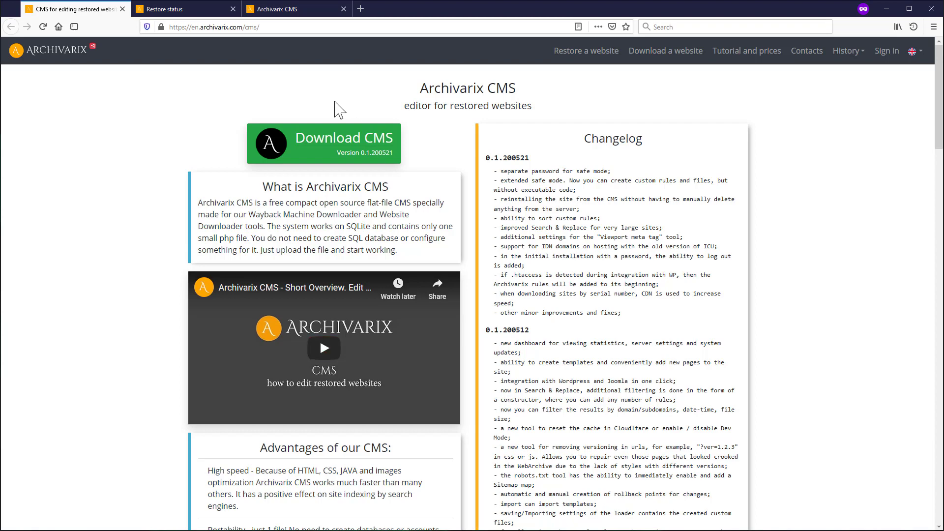
- Check the maximumwebmaster.com restore status and its MIME charts, then return to the Archivarix home page
click(176, 9)
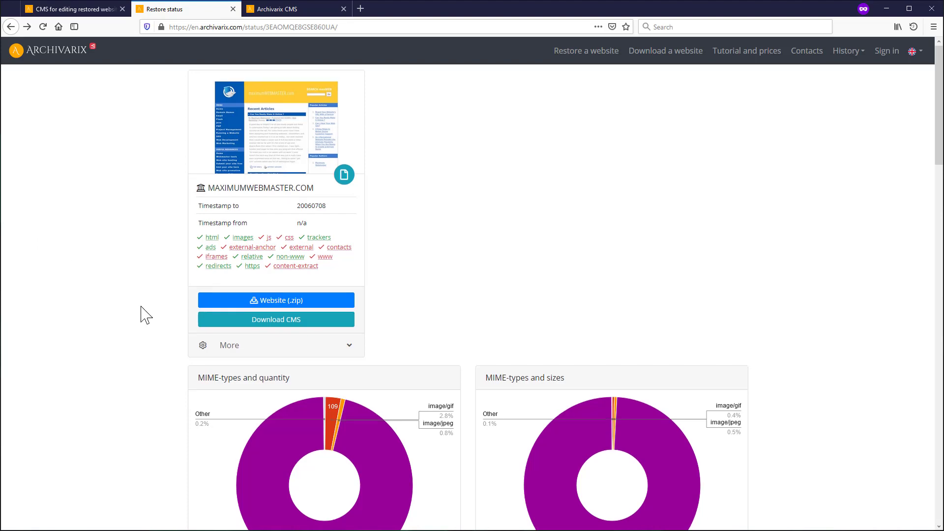
scroll(143, 314, down, 4)
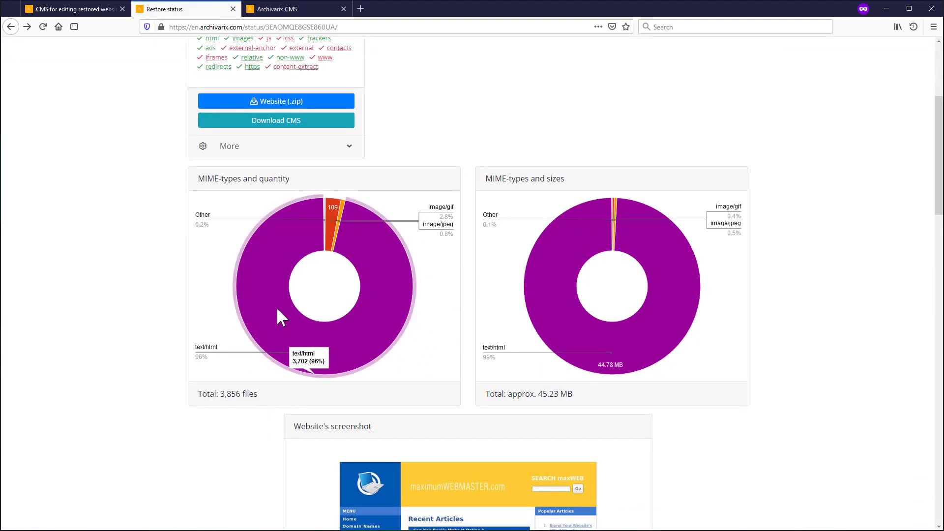
scroll(256, 315, up, 4)
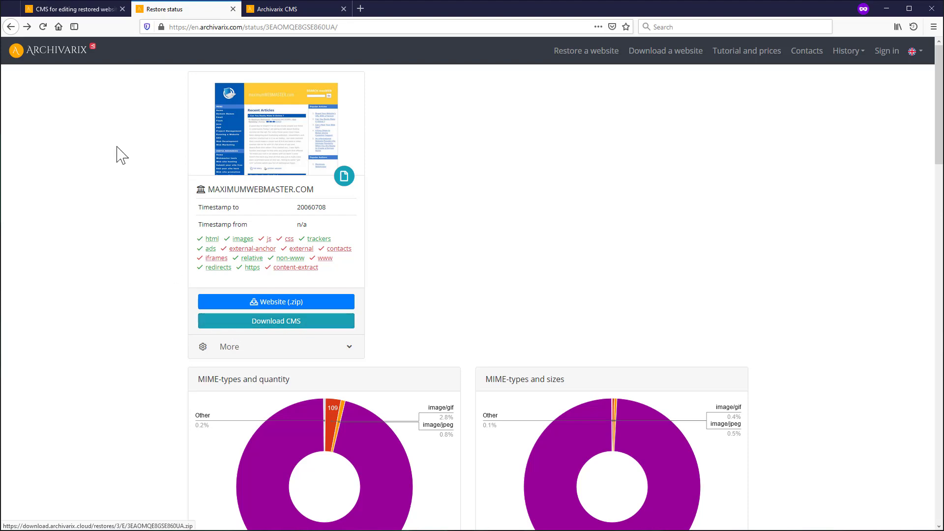
click(64, 56)
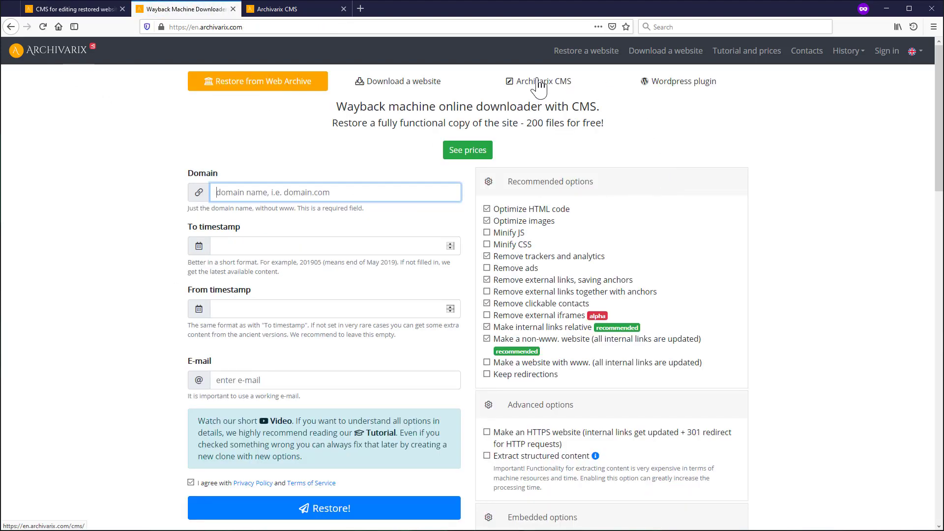
- Download archivarix.cms.zip and open it in WinRAR, selecting the archivarix.cms.php file
click(539, 83)
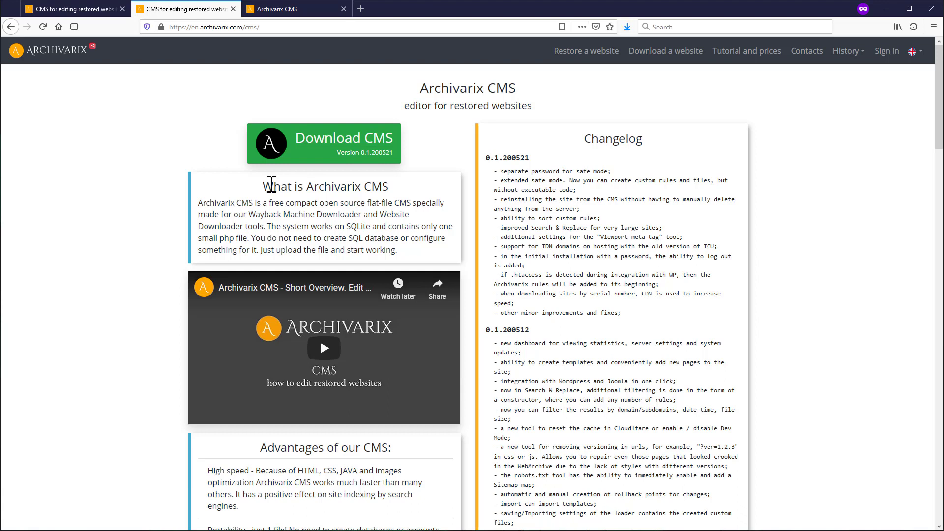
click(310, 159)
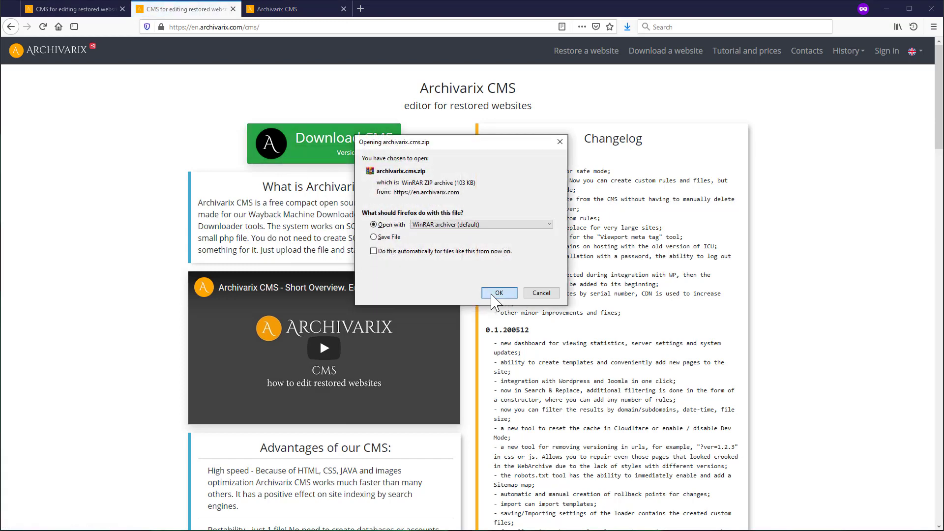
click(438, 293)
click(178, 187)
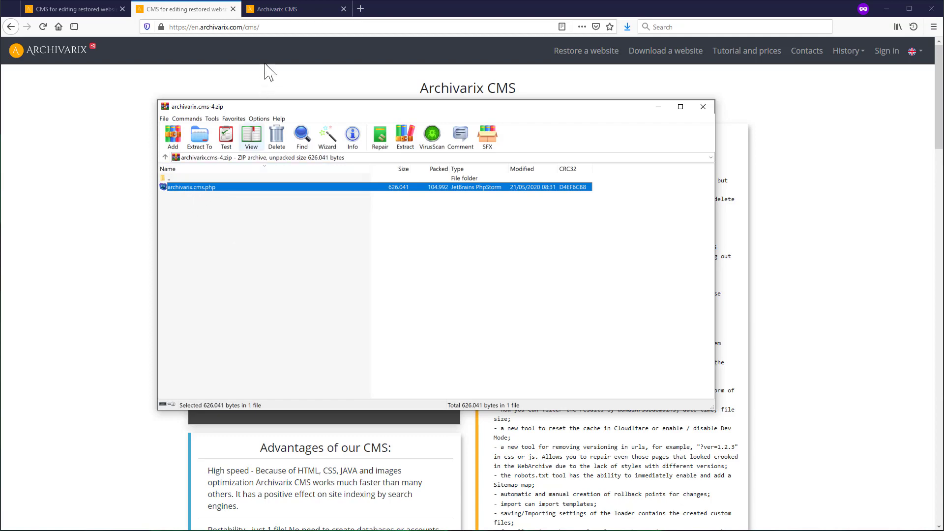
- Switch to the maximumwebmaster.com/archivarix.cms.php installation page in the browser
click(288, 9)
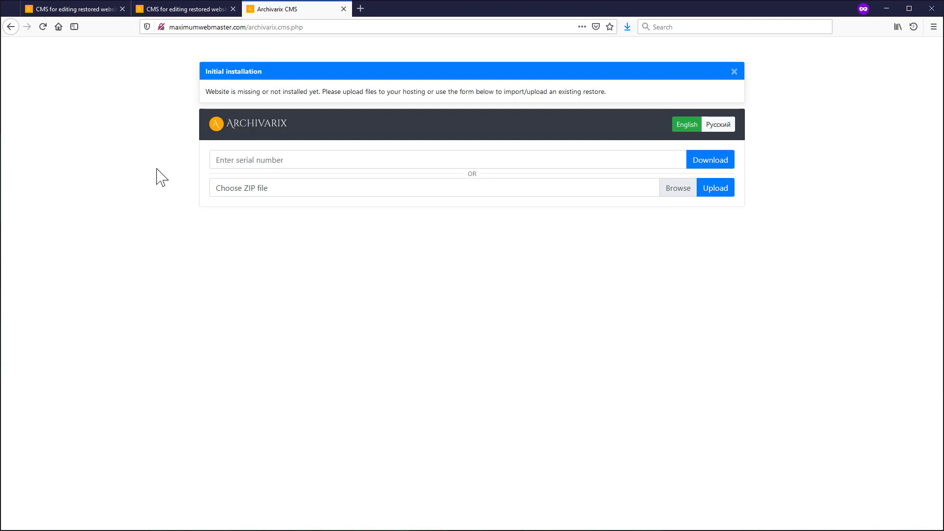
- Copy the restore's serial code from its expanded status details, then return to the CMS installation page
click(185, 9)
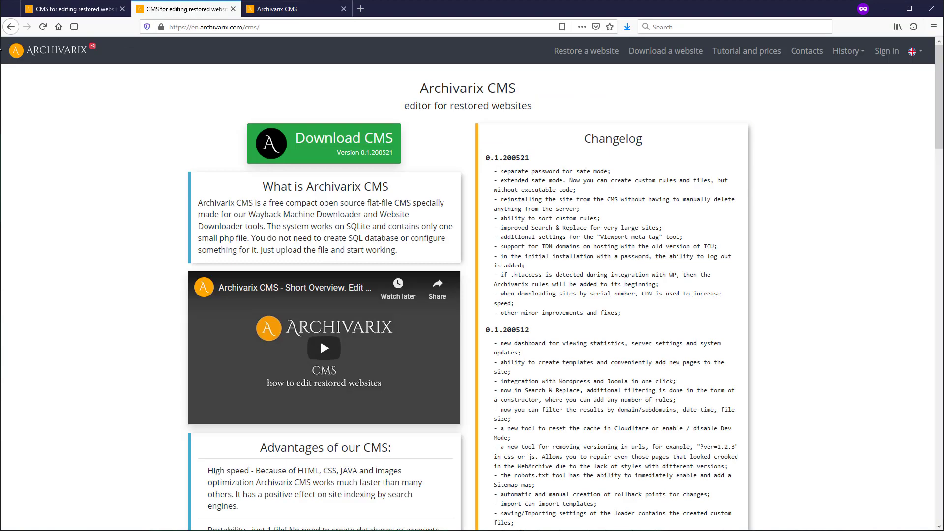
click(11, 27)
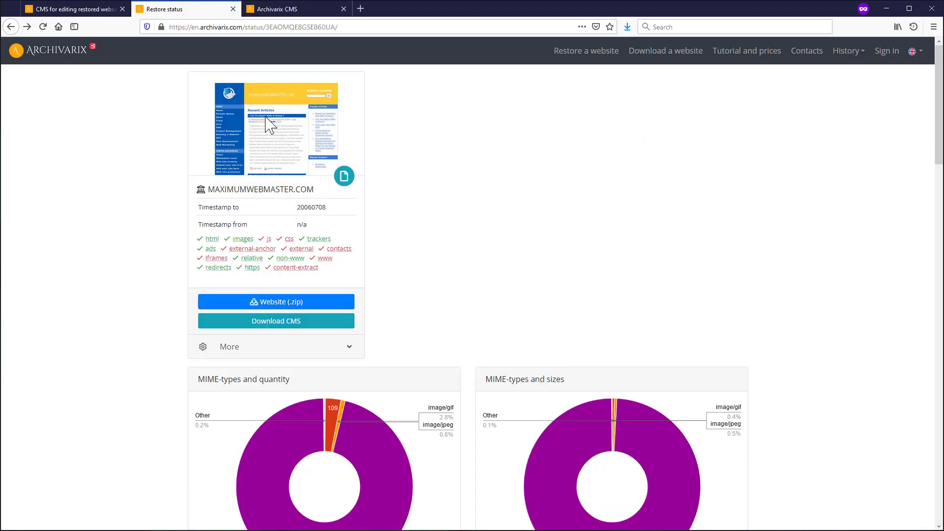
click(349, 348)
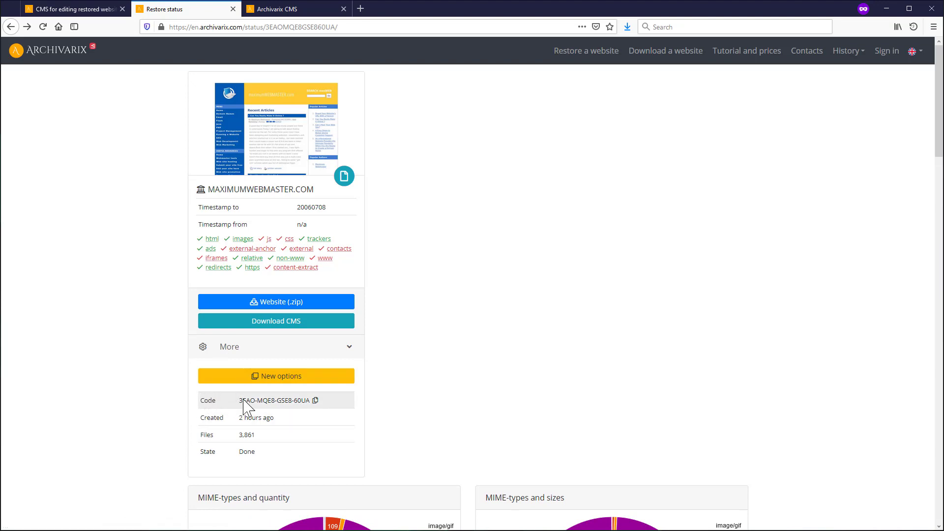
click(315, 400)
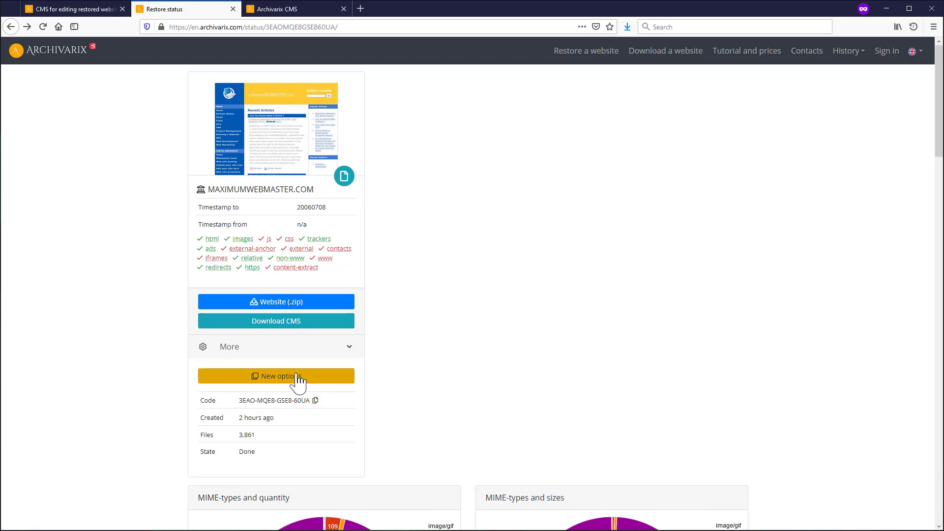
click(350, 378)
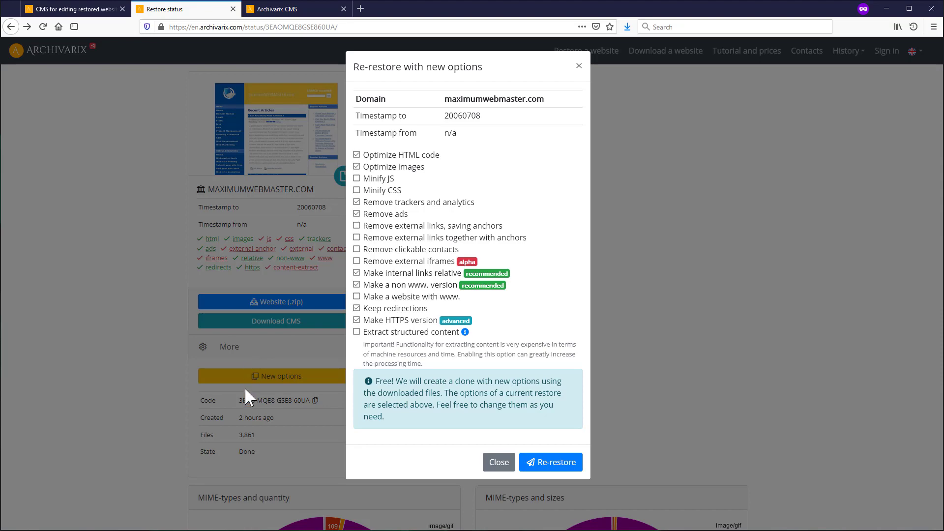
click(499, 465)
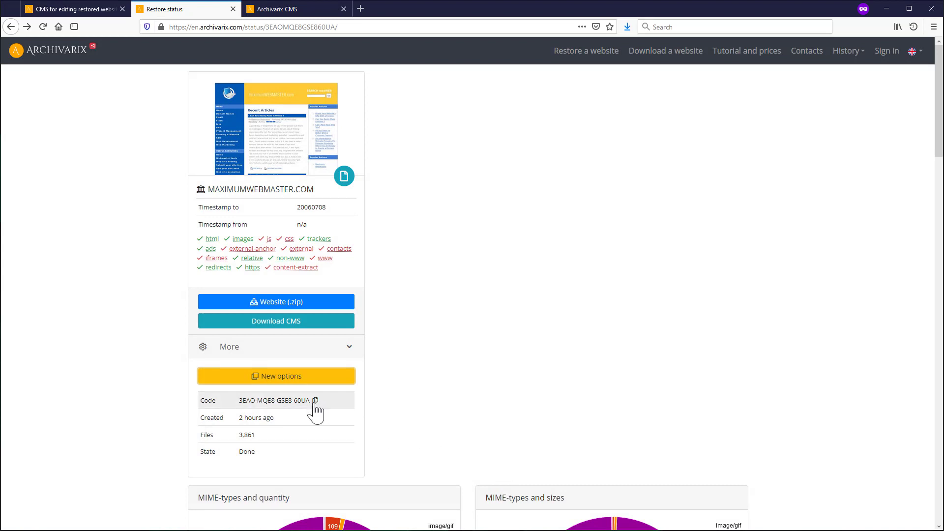
key(ctrl+Tab)
- Paste the serial code to download the restore (3,856 files, 45.23MB) and view its file-type charts
click(294, 160)
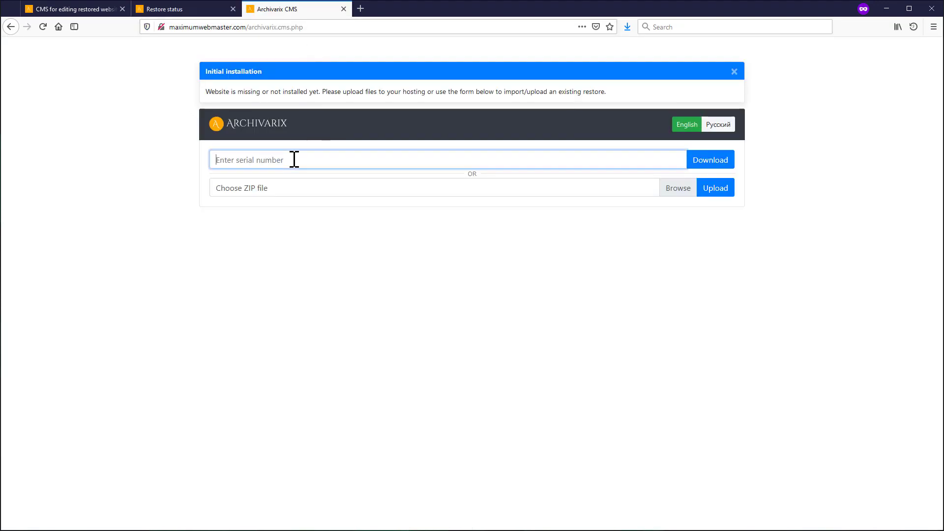
key(ctrl+v)
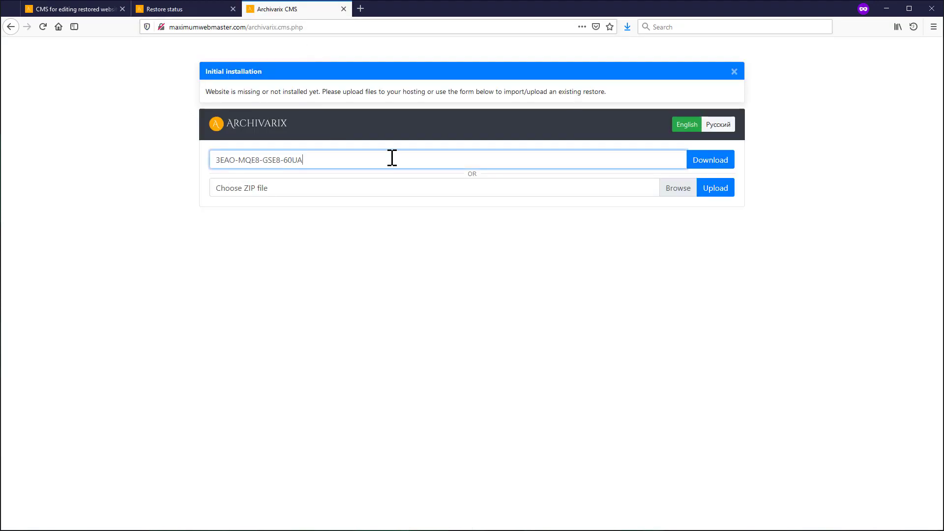
click(714, 169)
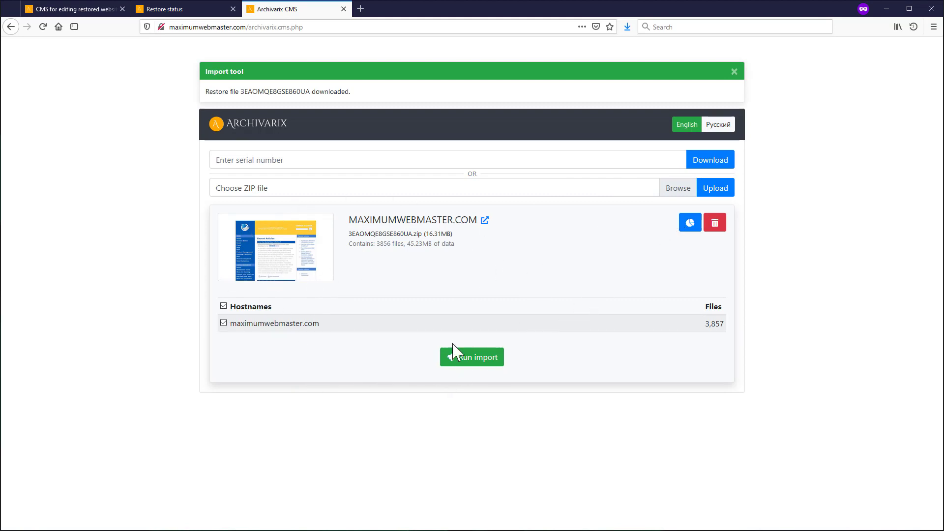
click(689, 224)
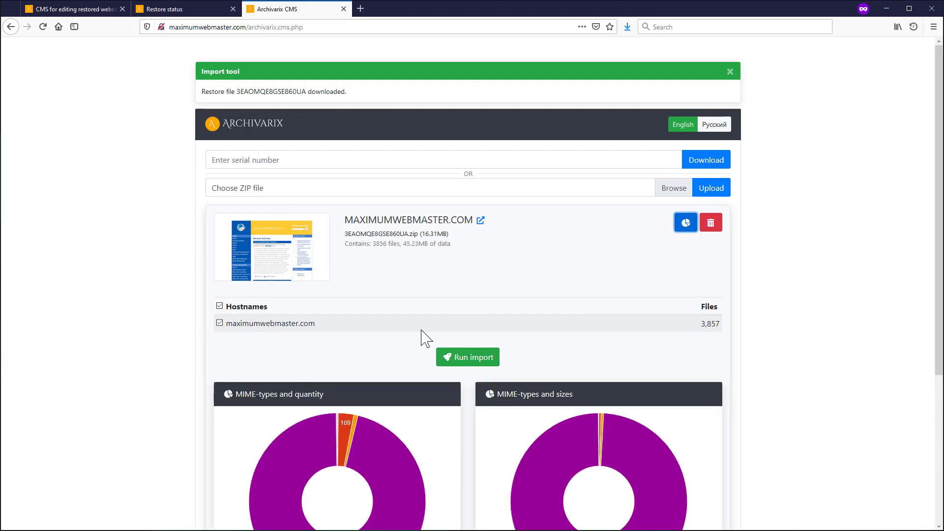
scroll(422, 335, down, 5)
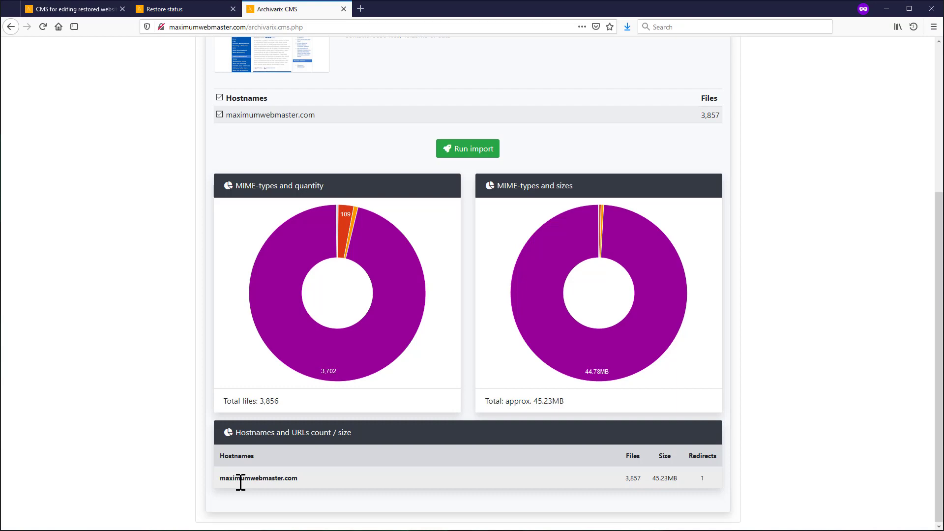
scroll(413, 331, up, 5)
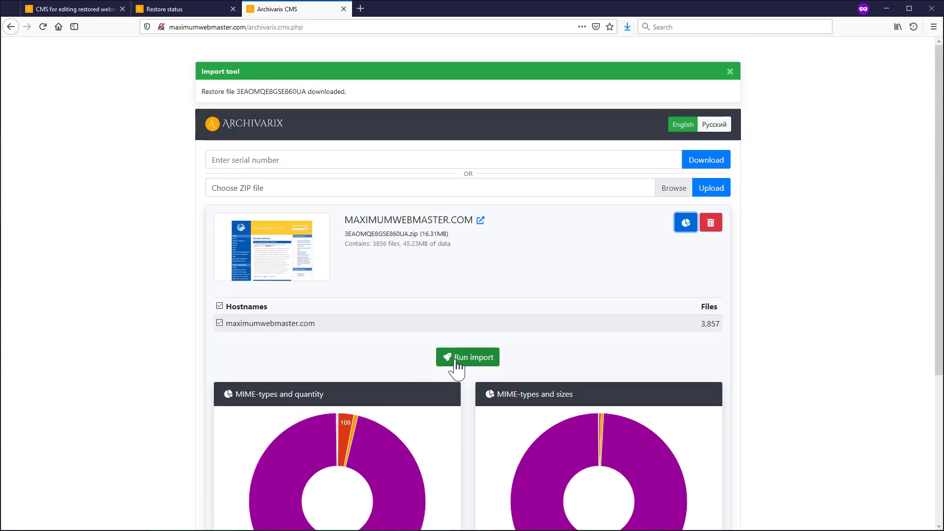
- Run the import of the downloaded maximumwebmaster.com restore into the CMS
click(466, 360)
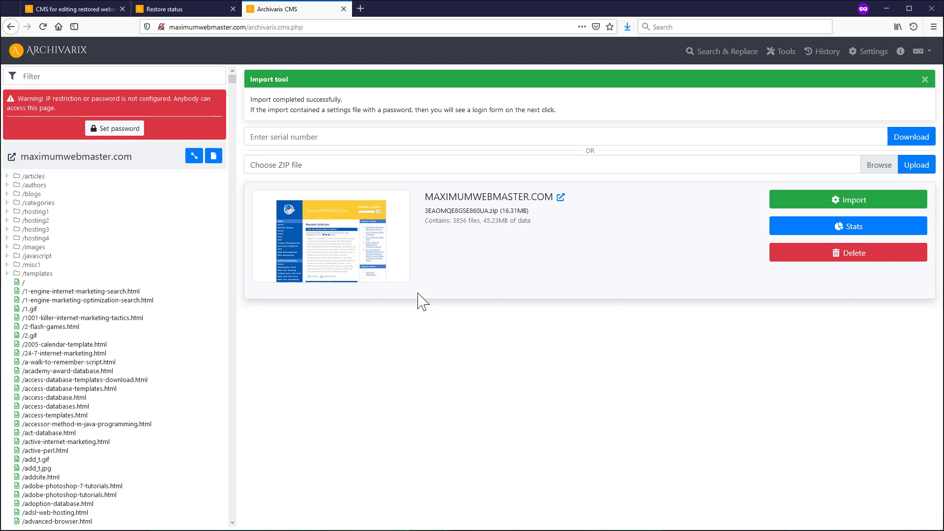
- Set a CMS admin password in Settings and log back in with it
click(118, 129)
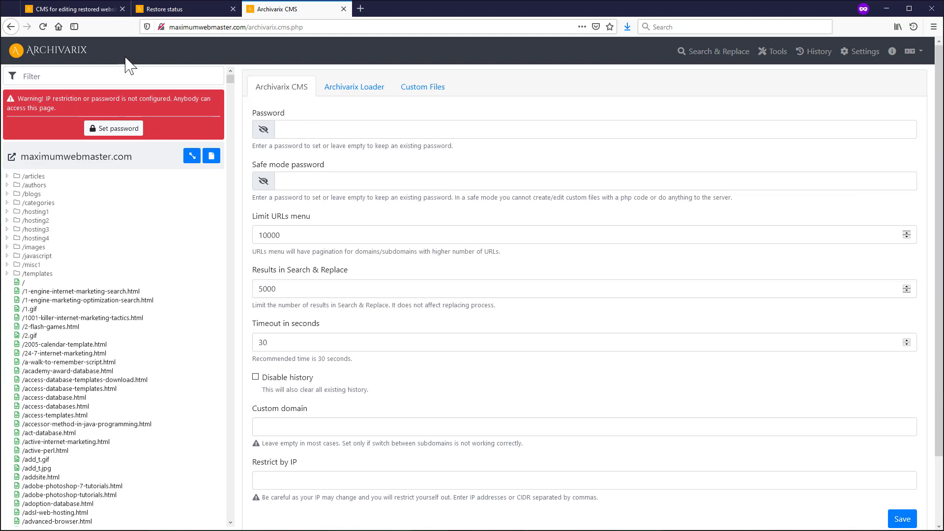
click(302, 131)
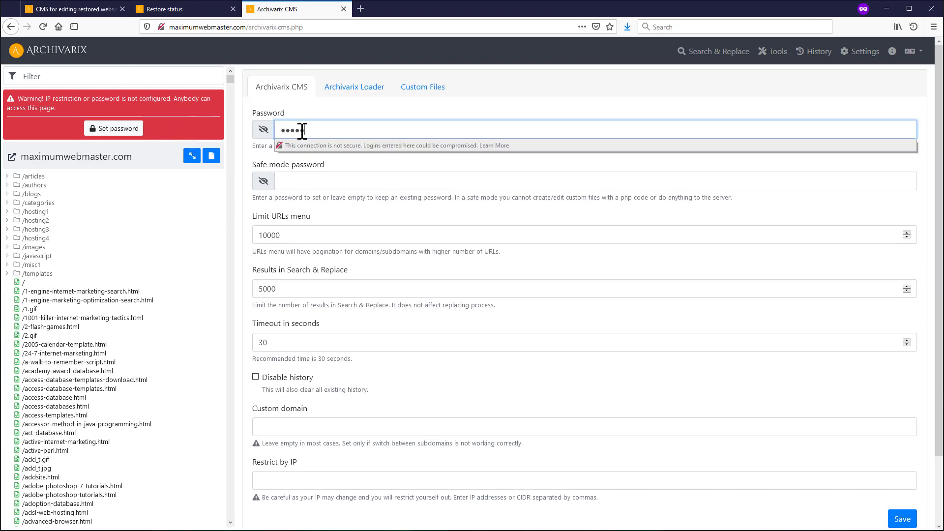
key(Return)
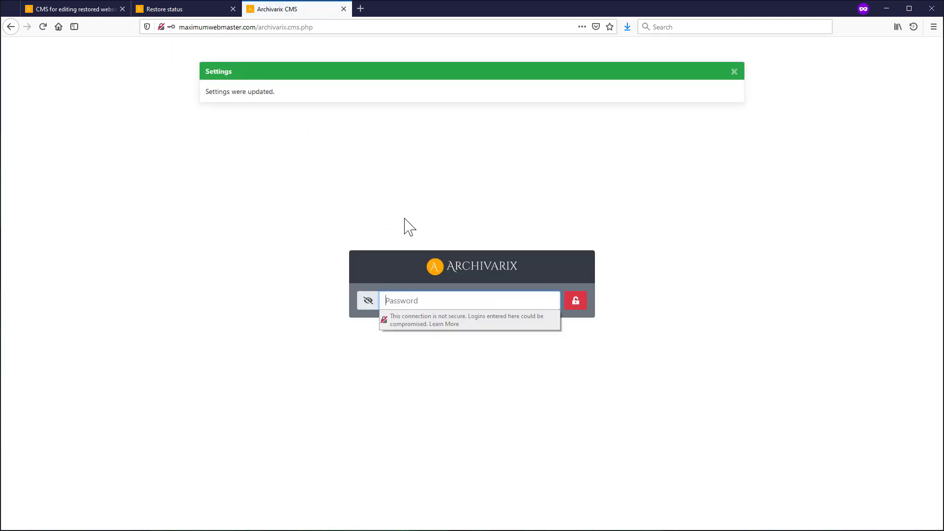
text(•••••)
key(Return)
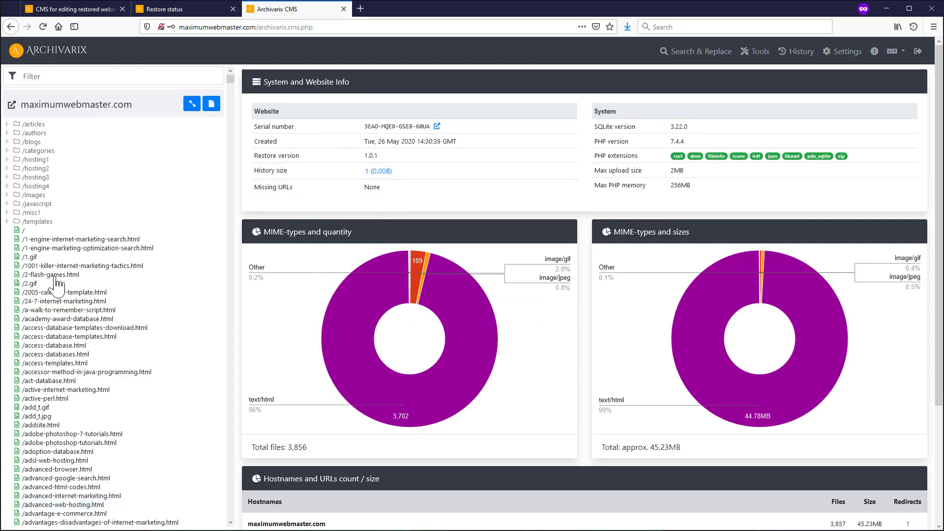
scroll(63, 315, down, 7)
scroll(62, 314, down, 20)
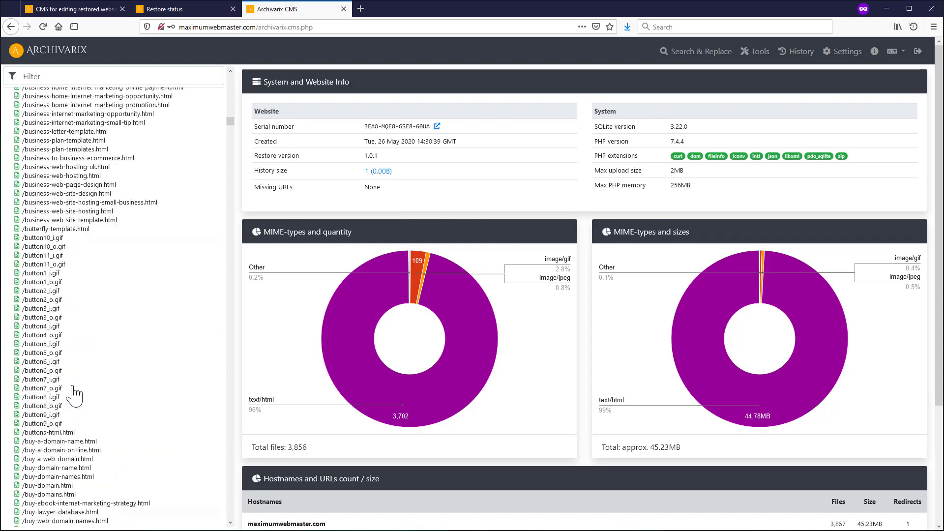
scroll(73, 393, up, 20)
scroll(73, 393, up, 1)
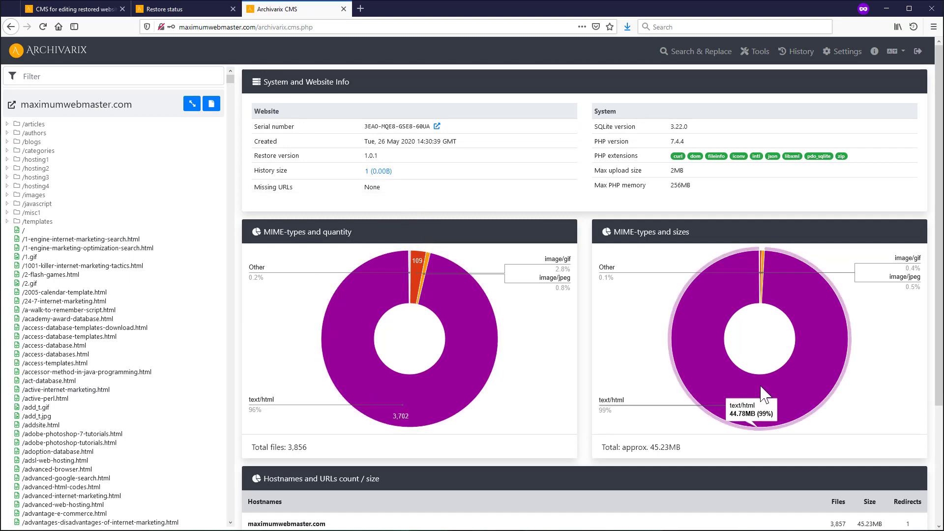
scroll(398, 374, down, 3)
scroll(388, 368, up, 3)
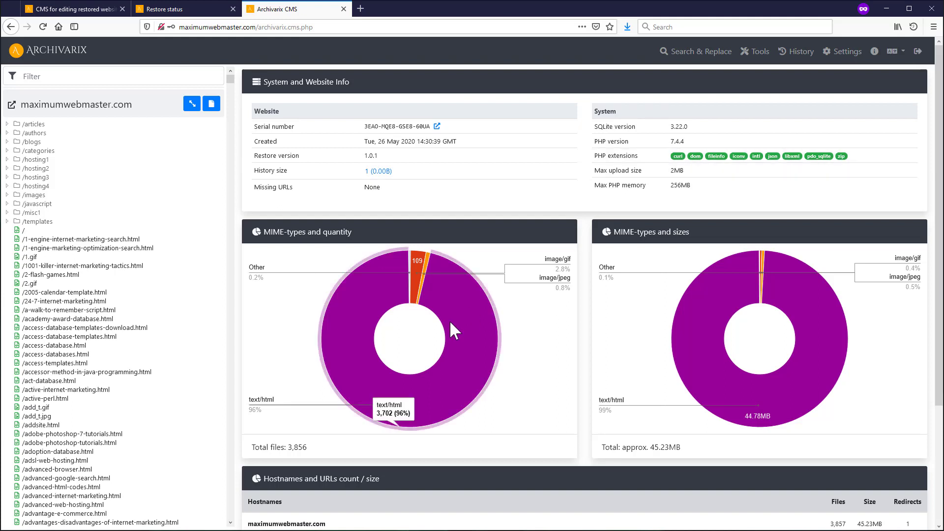
scroll(433, 334, down, 3)
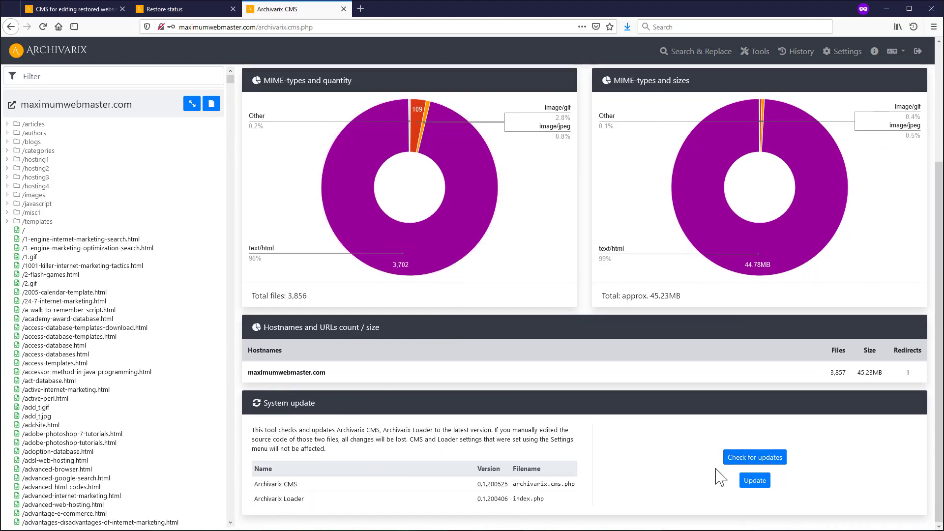
click(740, 461)
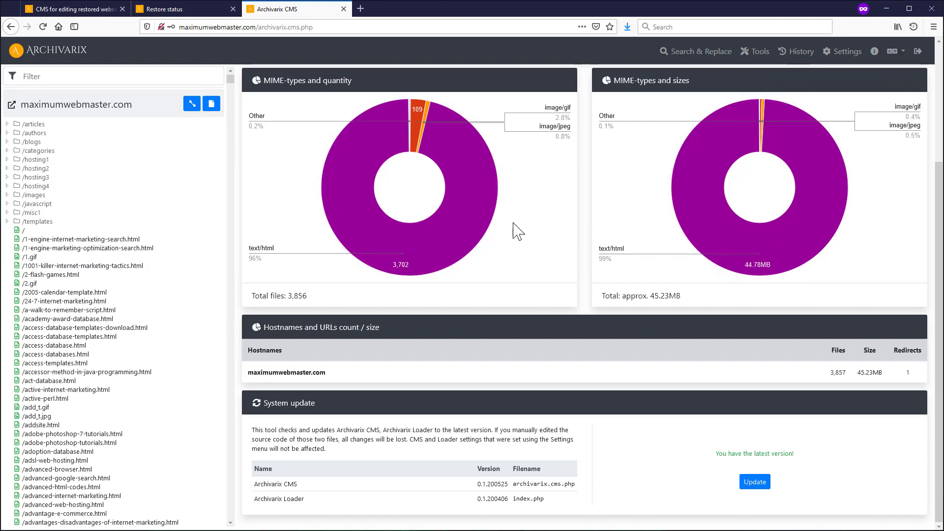
scroll(512, 225, up, 3)
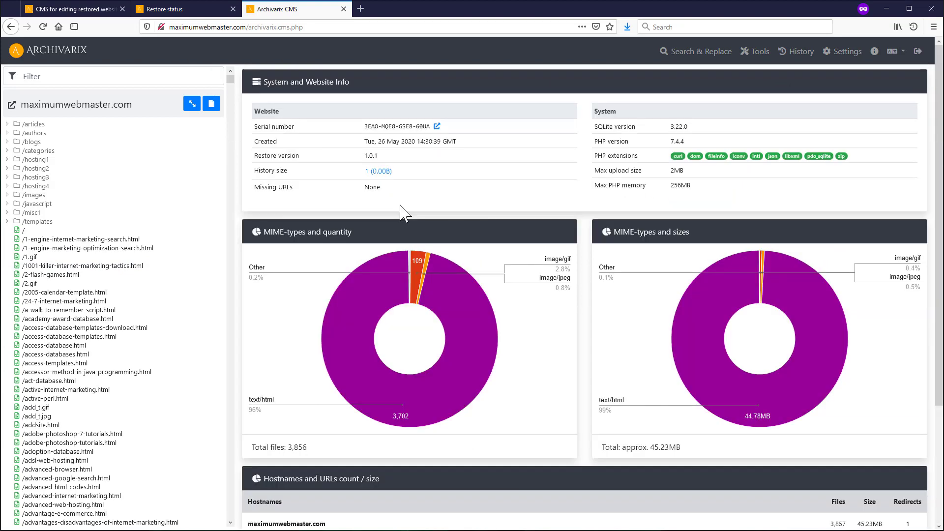
- Preview a regex replace of <title>(.*?)</title> with <title>Something - $1</title> across all pages
click(682, 53)
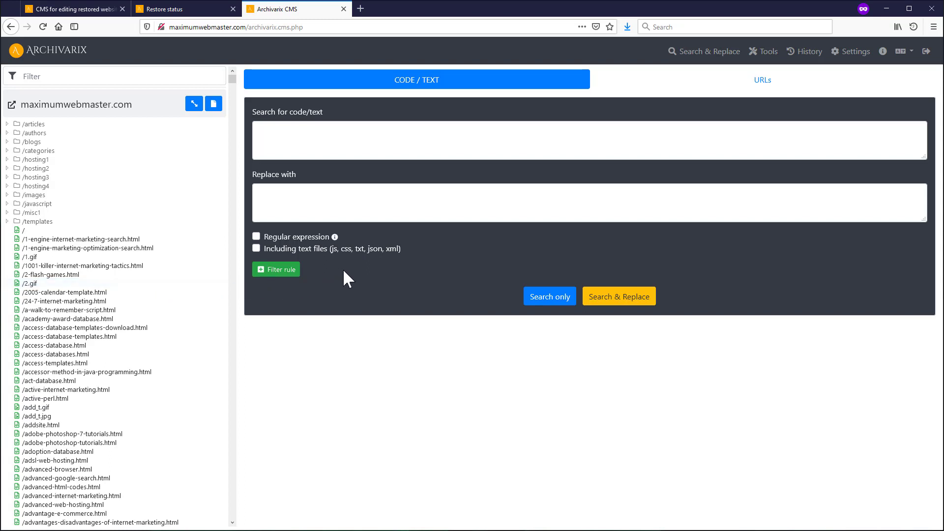
click(284, 273)
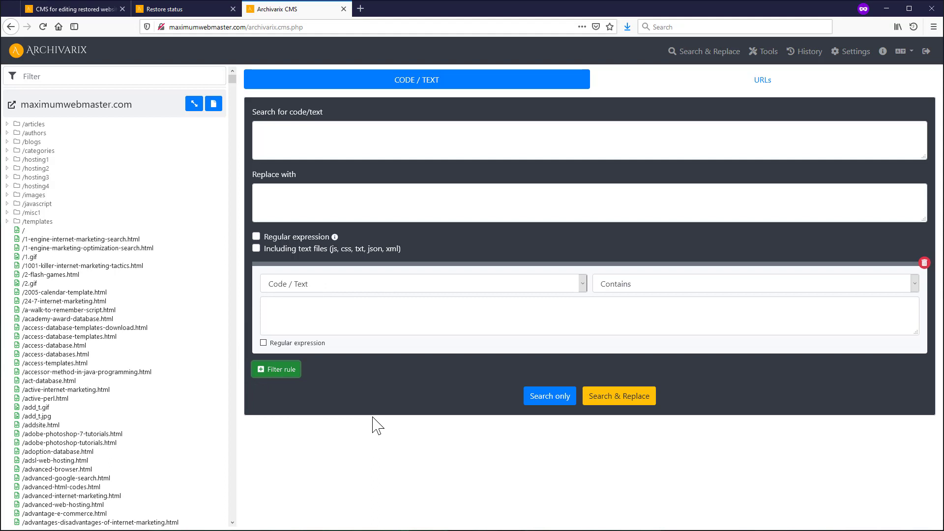
click(397, 145)
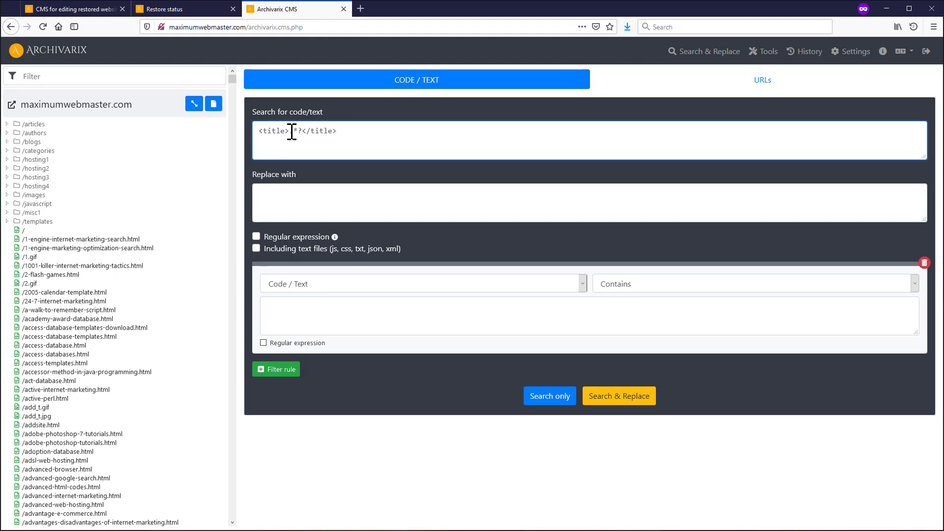
text((.*?))
click(303, 236)
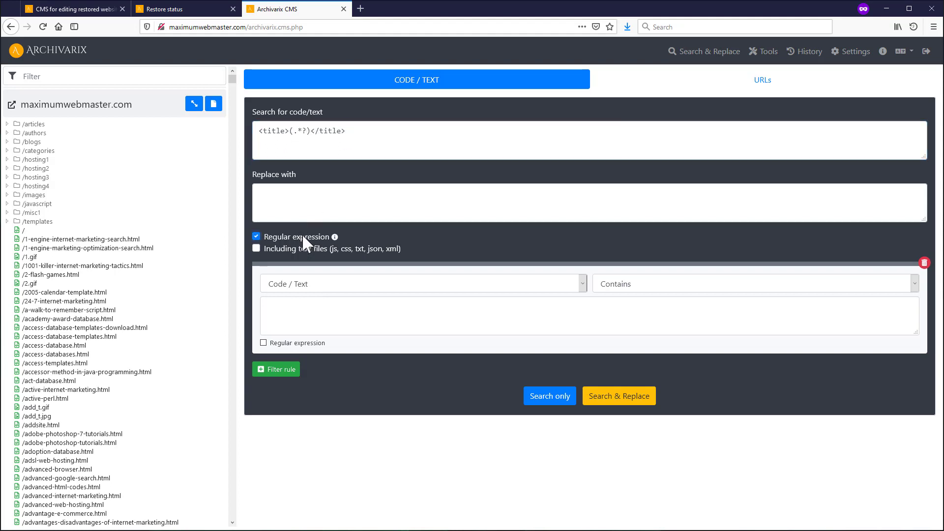
click(319, 208)
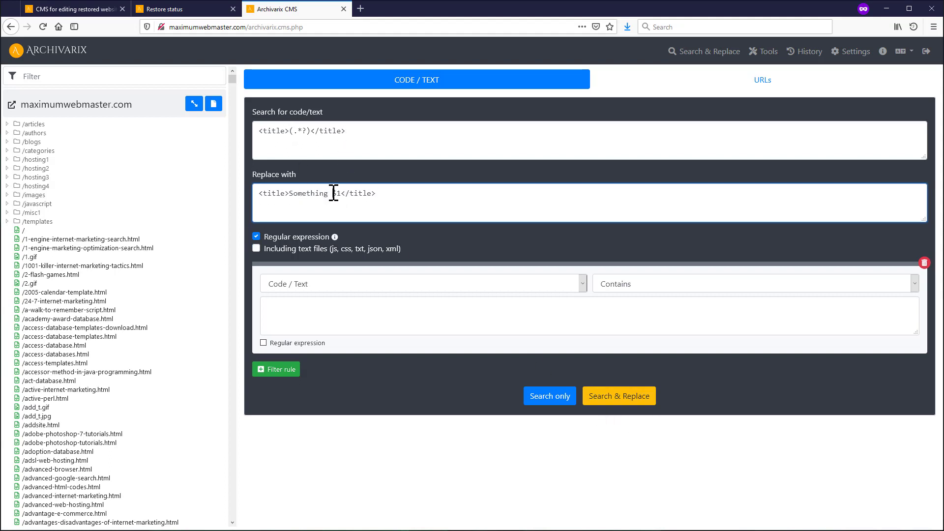
text(-)
drag(374, 131, 246, 127)
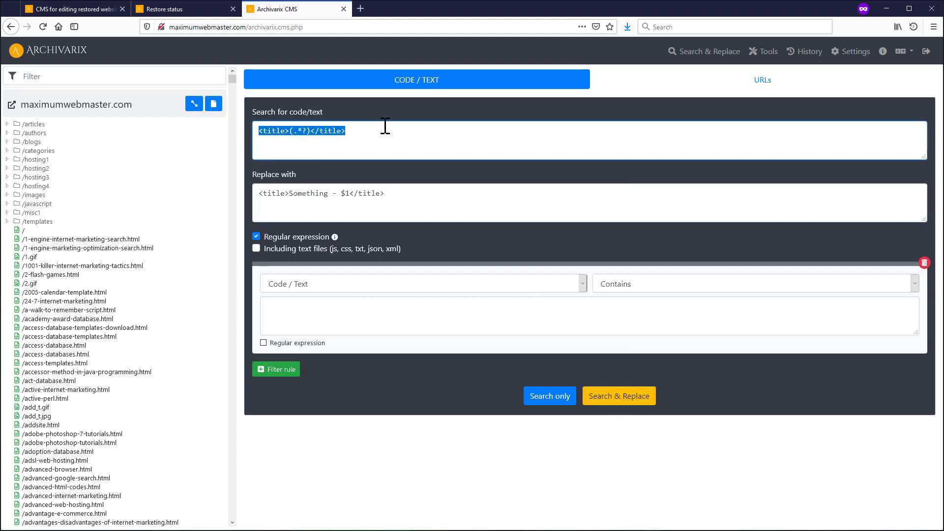
drag(438, 203, 215, 194)
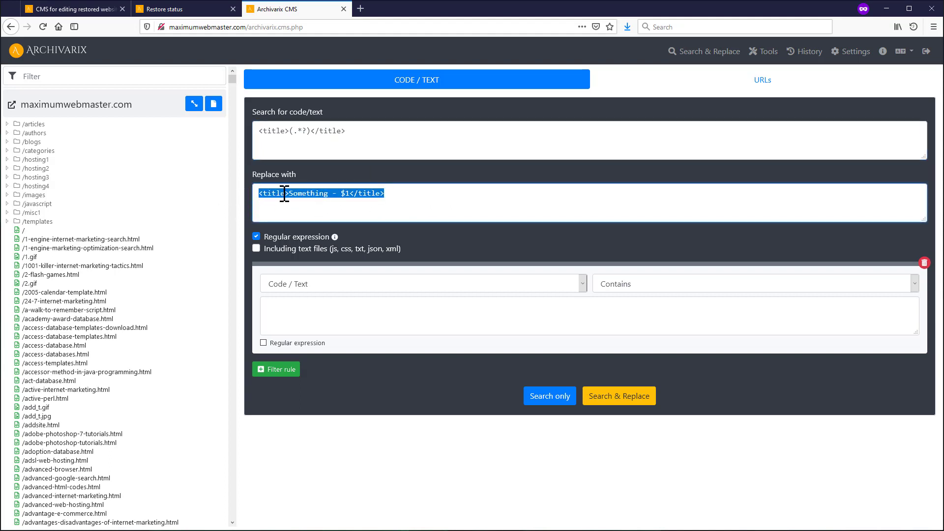
click(634, 399)
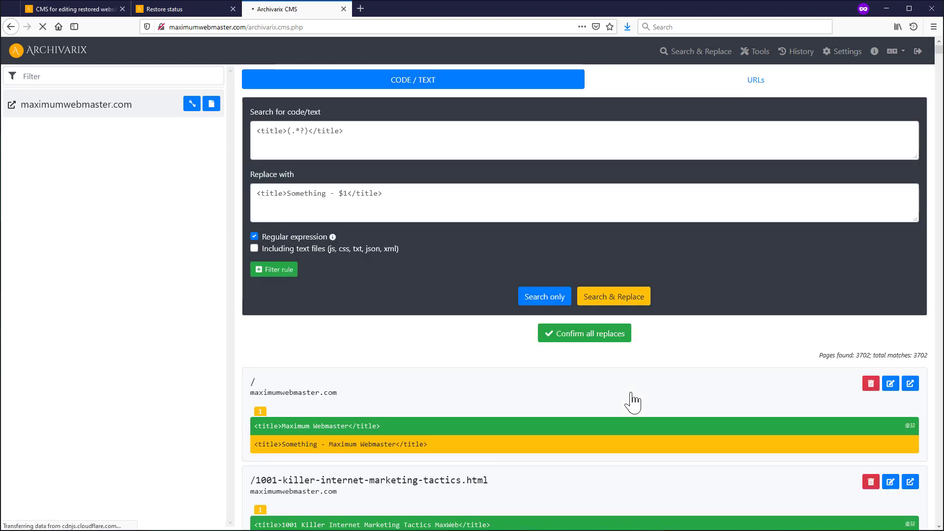
- Compare original and 'Something - ' prefixed titles in the preview, such as the 1001-killer page
scroll(636, 401, down, 4)
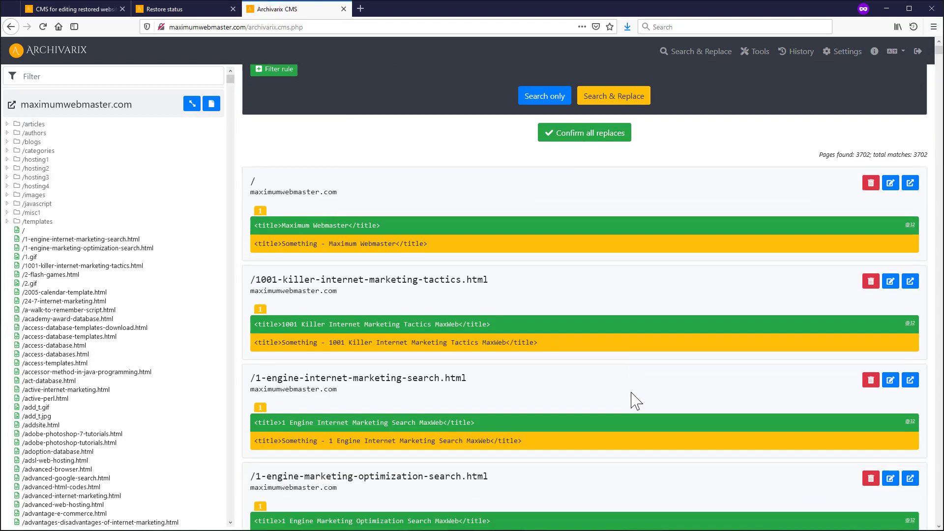
scroll(843, 312, up, 2)
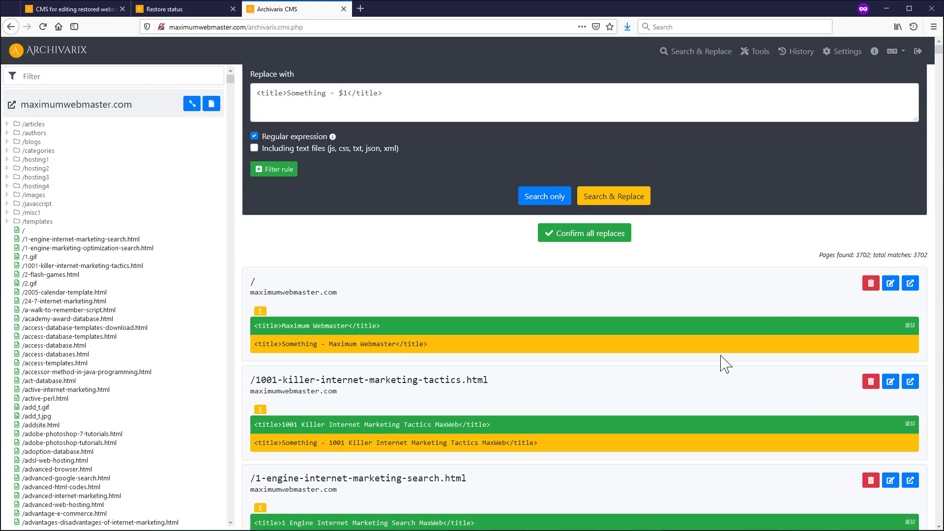
scroll(622, 417, down, 5)
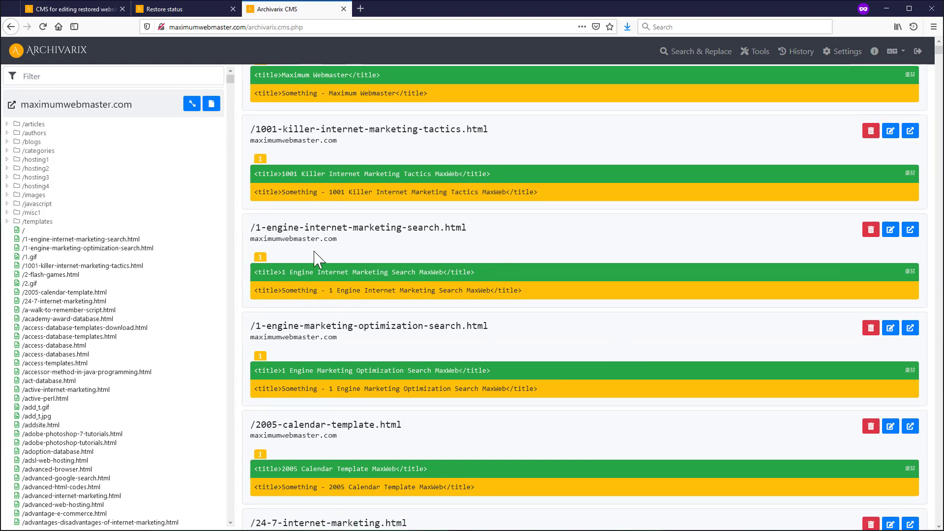
drag(280, 175, 520, 184)
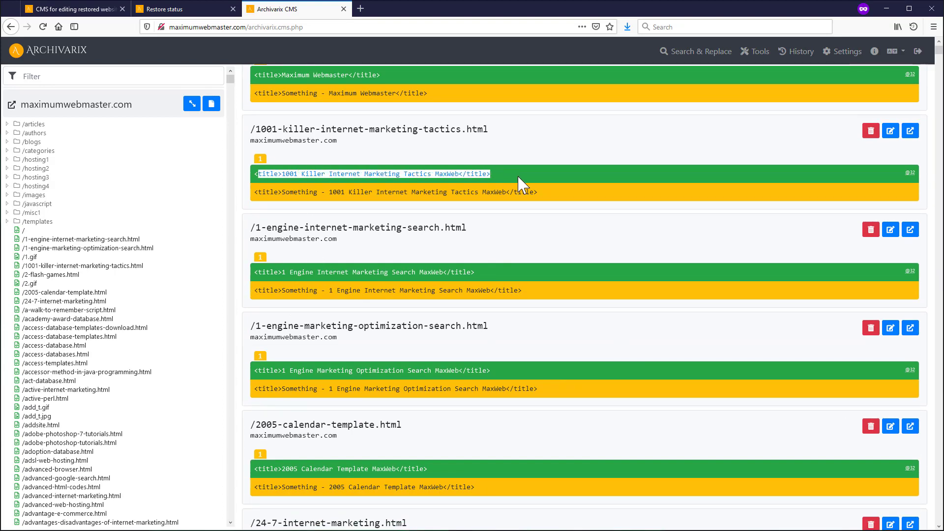
click(257, 193)
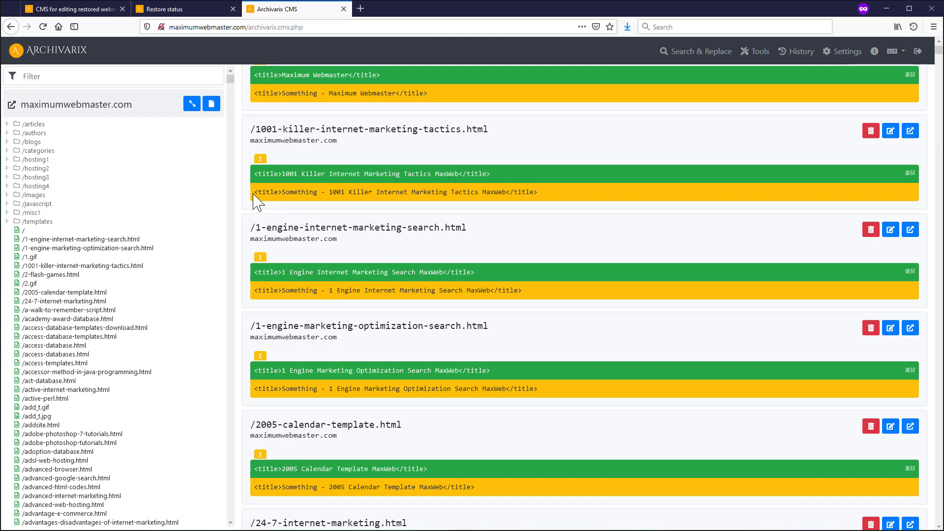
drag(257, 193, 550, 196)
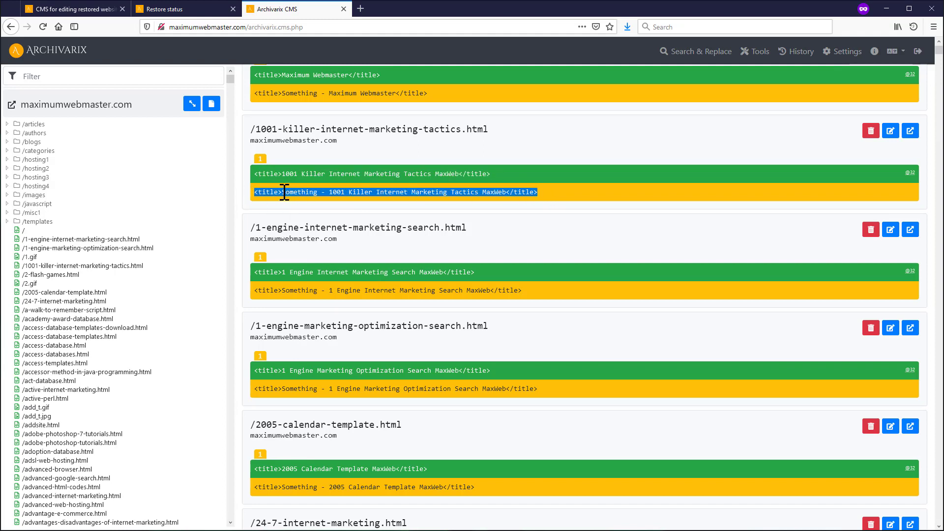
click(317, 192)
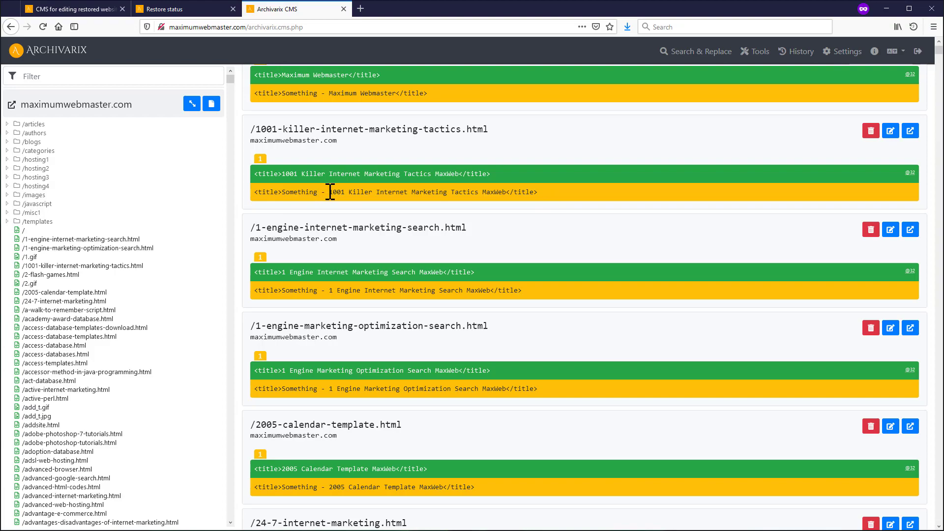
scroll(338, 243, down, 15)
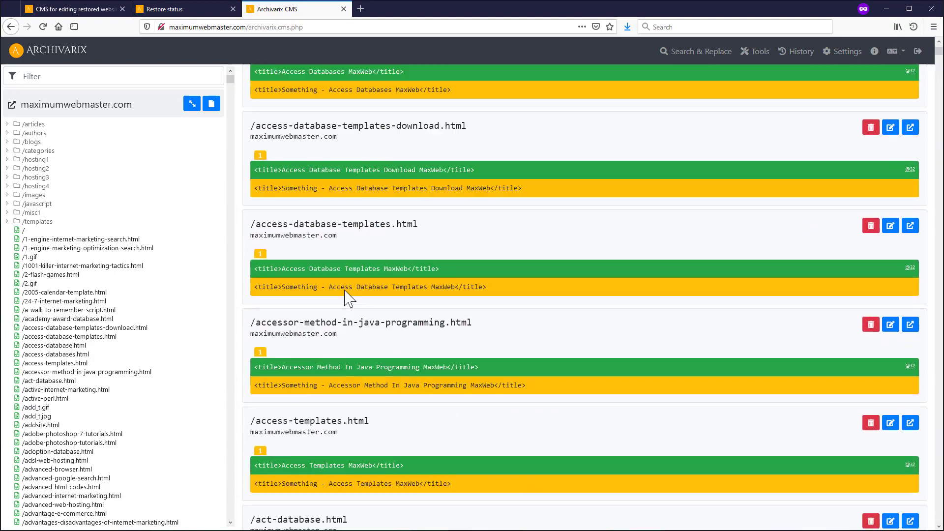
scroll(343, 296, down, 15)
scroll(343, 295, up, 20)
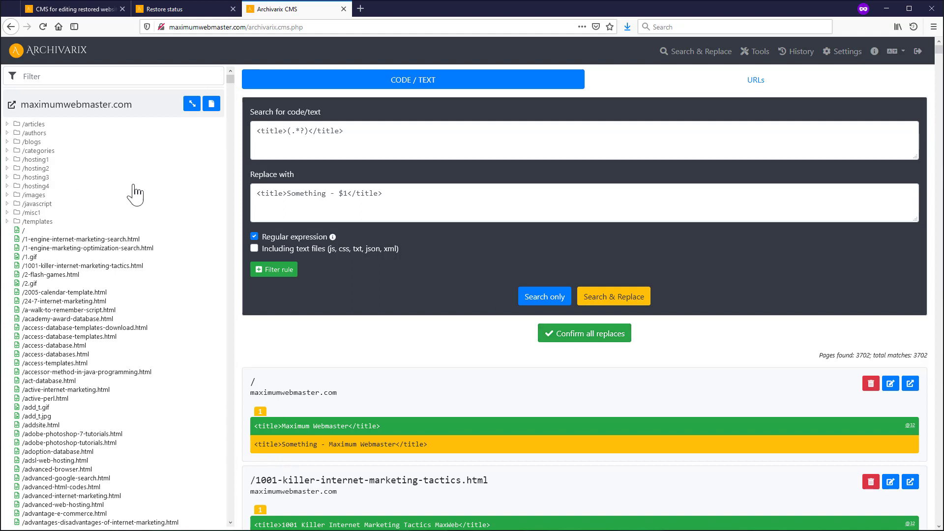
- Add a URL filter rule with the regular expression ^/blogs
click(278, 272)
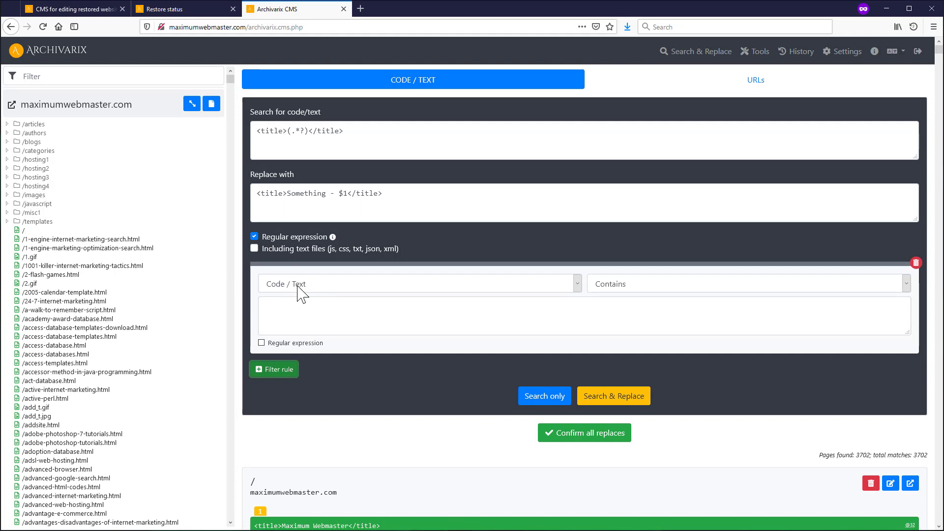
click(297, 287)
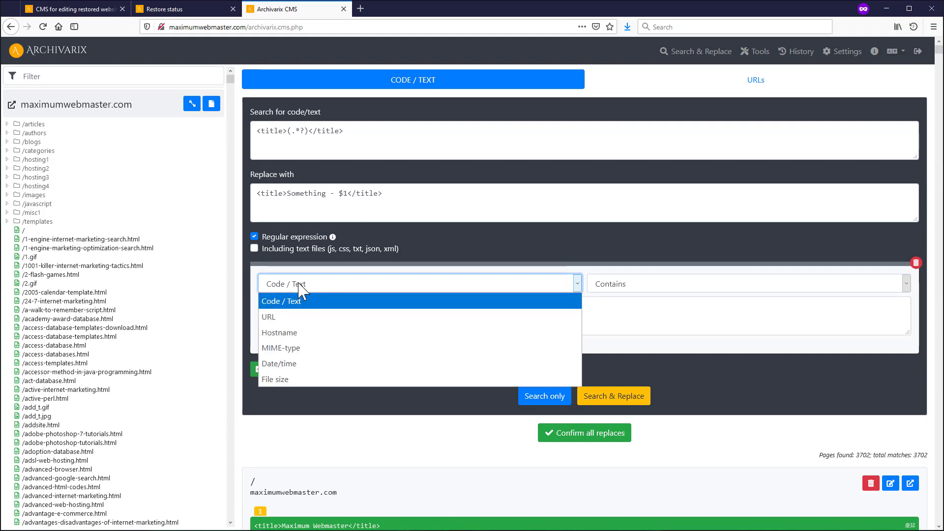
click(307, 318)
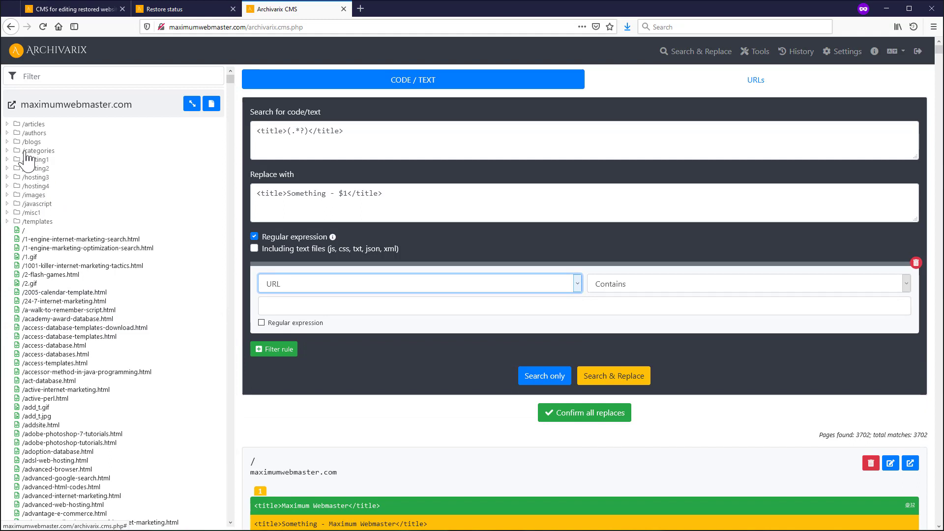
click(308, 308)
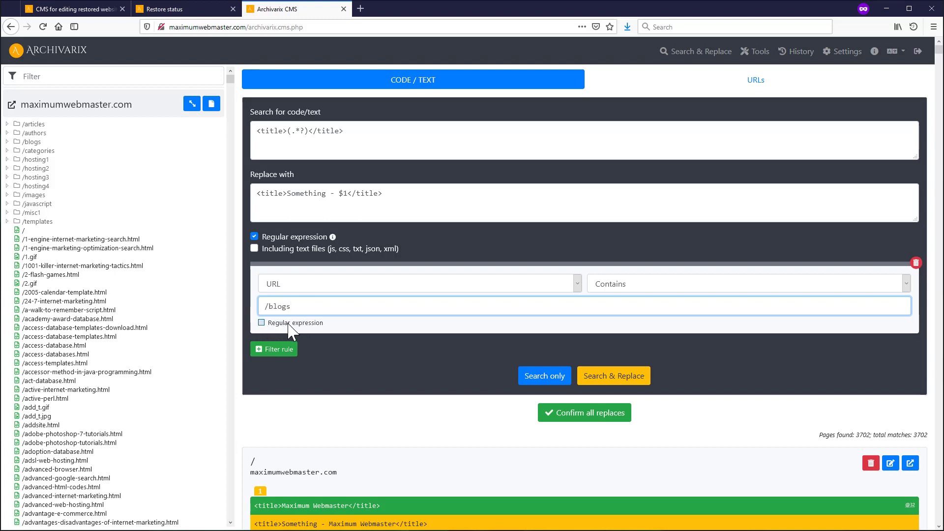
click(290, 324)
click(266, 307)
text(^)
click(7, 142)
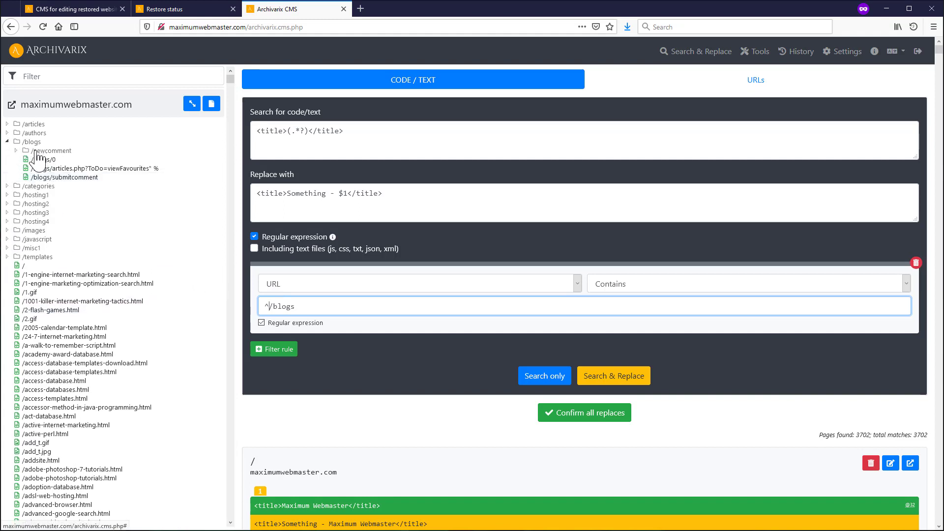
- Rerun Search & Replace and scroll through the 46 matching /blogs pages
click(611, 378)
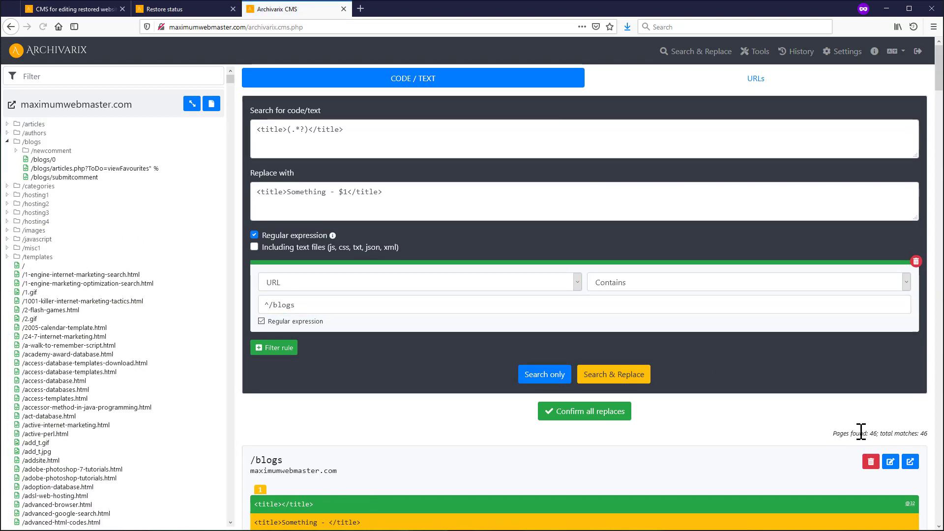
scroll(853, 409, down, 3)
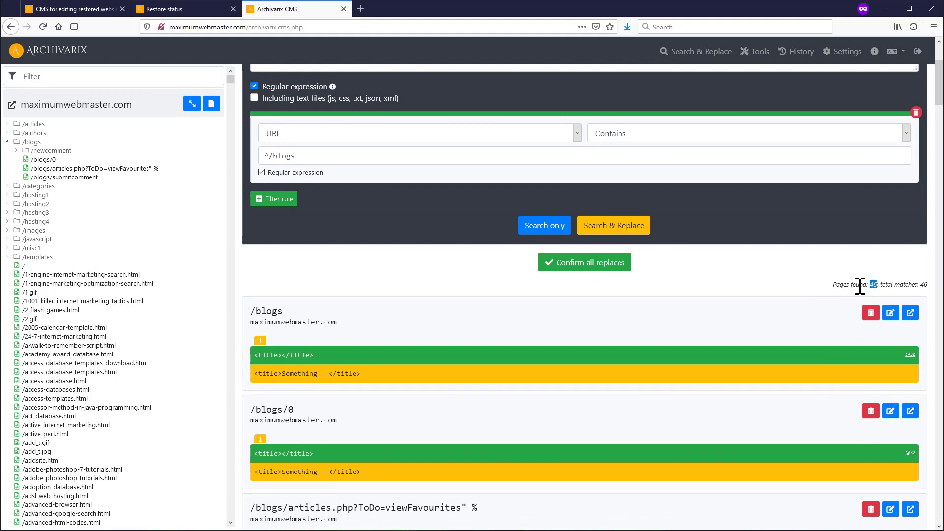
scroll(301, 321, down, 14)
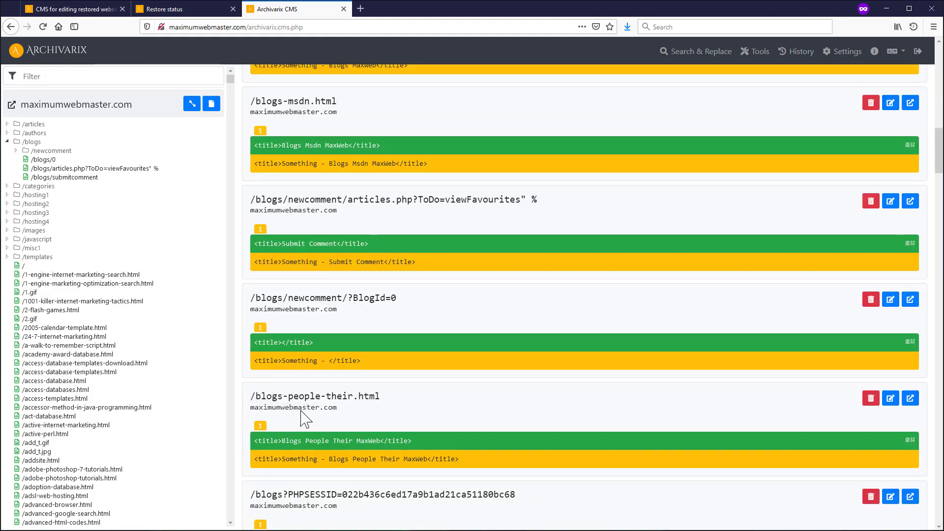
scroll(278, 395, down, 10)
scroll(279, 401, up, 8)
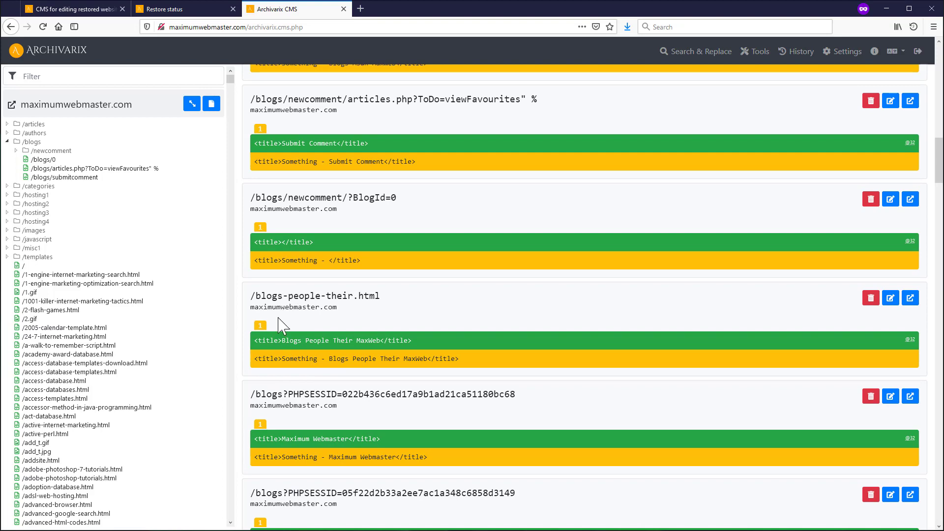
scroll(283, 322, up, 16)
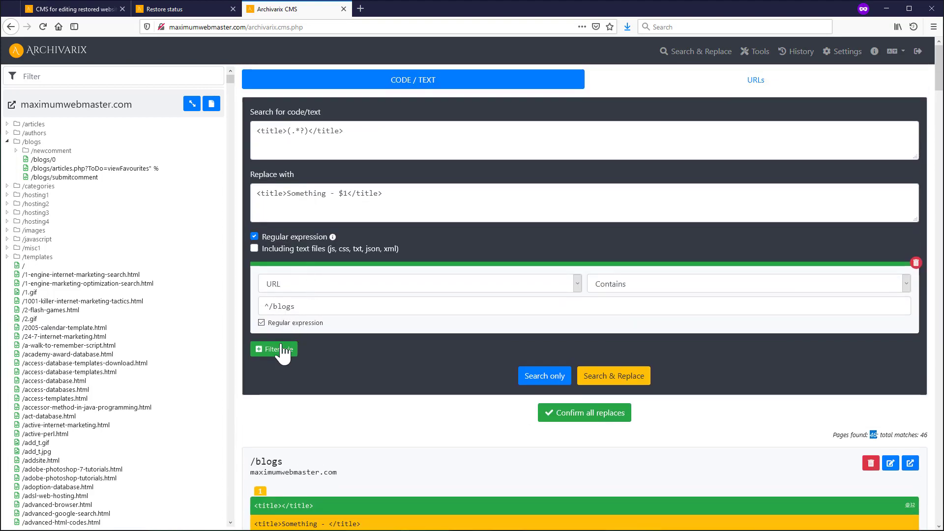
- Add a second filter rule, Code/Text contains 'seo', and preview the title replacement
click(283, 349)
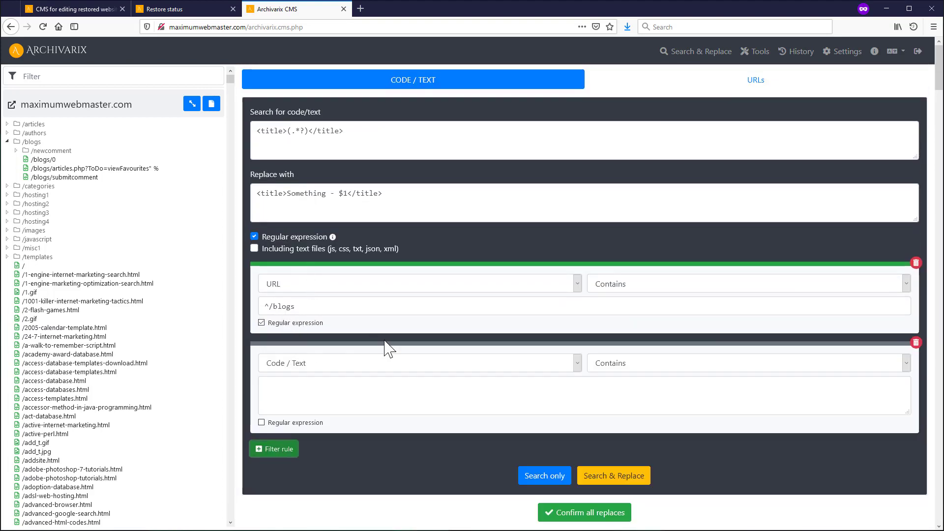
click(328, 365)
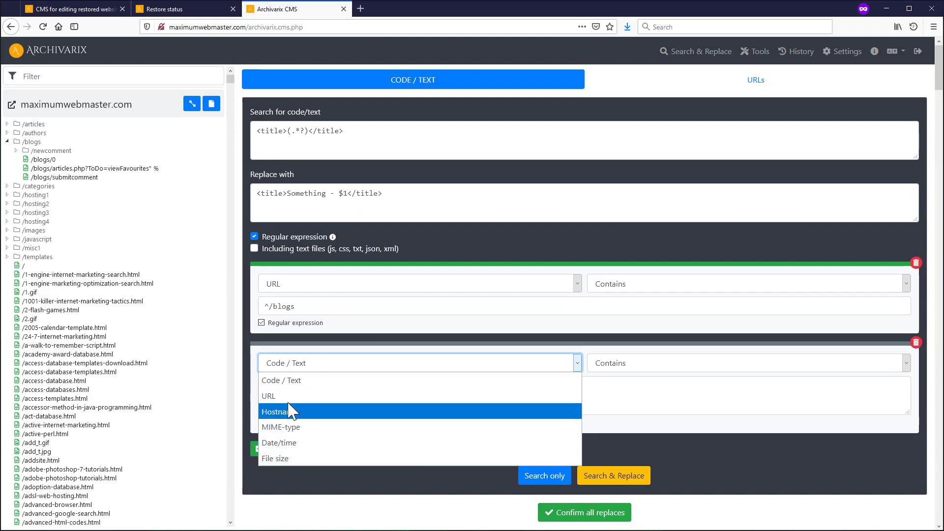
click(292, 383)
scroll(293, 384, down, 7)
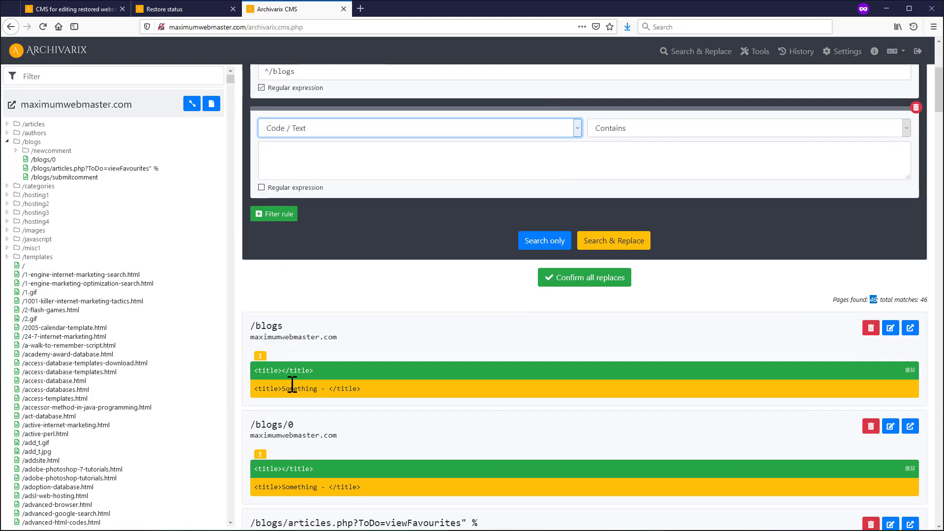
scroll(292, 385, up, 7)
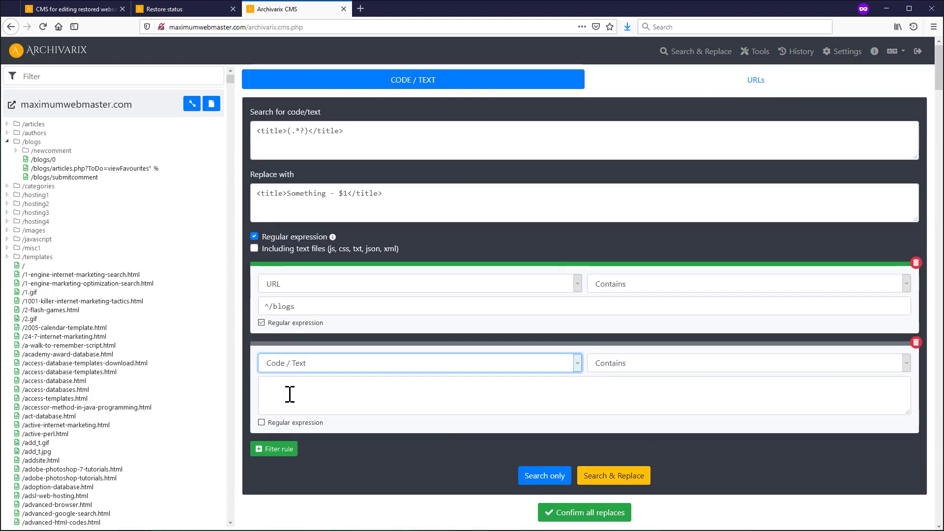
click(290, 395)
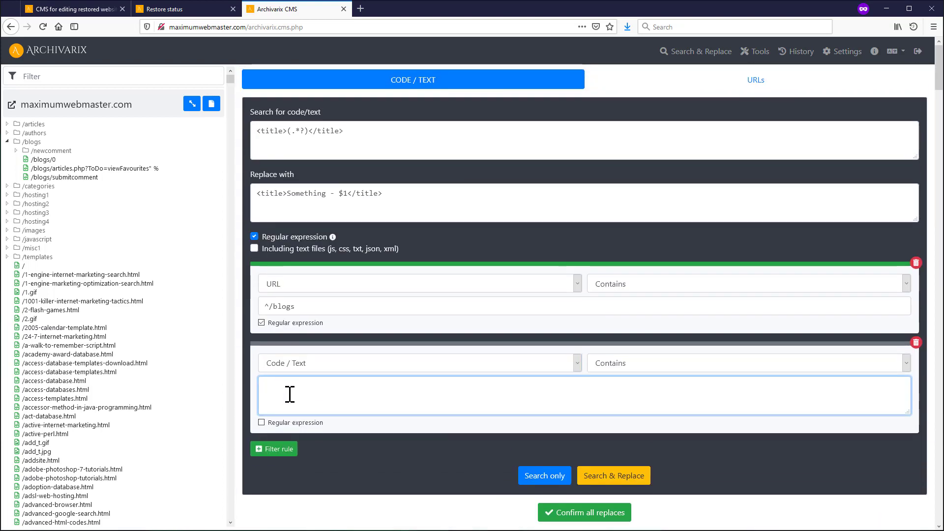
text(seo)
click(587, 480)
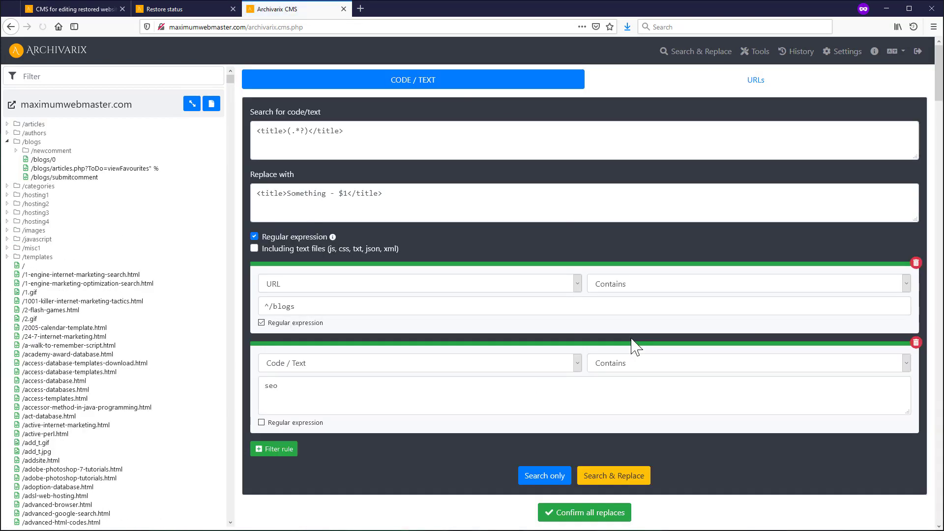
- Review the preview results and anchor the /blogs URL filter with a leading ^
scroll(668, 354, down, 3)
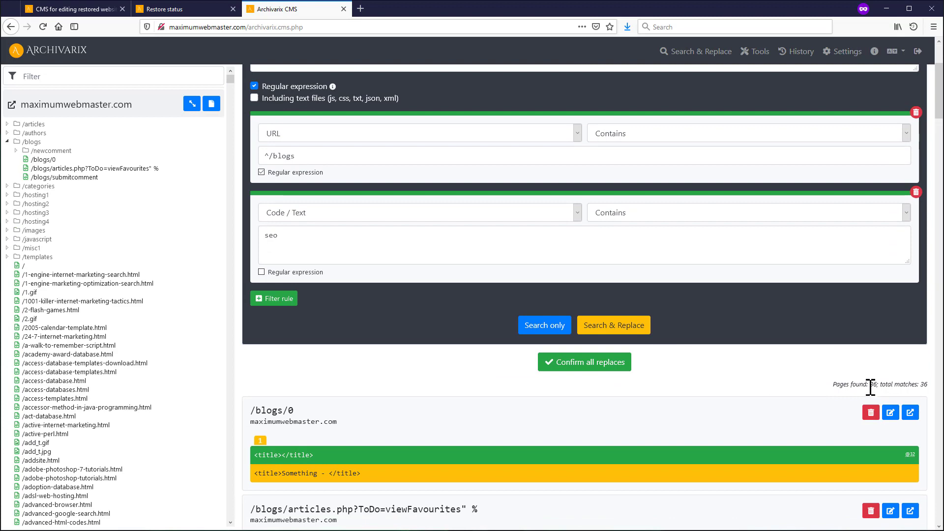
scroll(303, 241, down, 4)
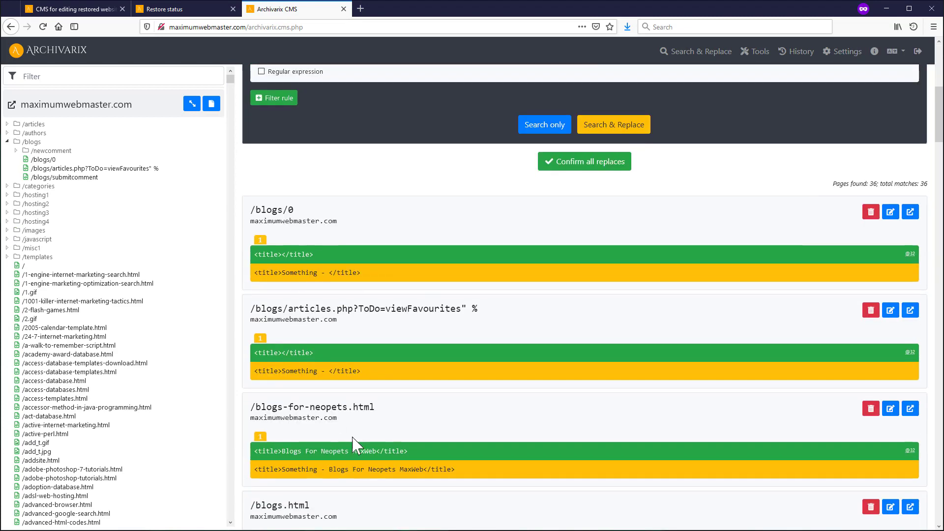
scroll(308, 294, up, 6)
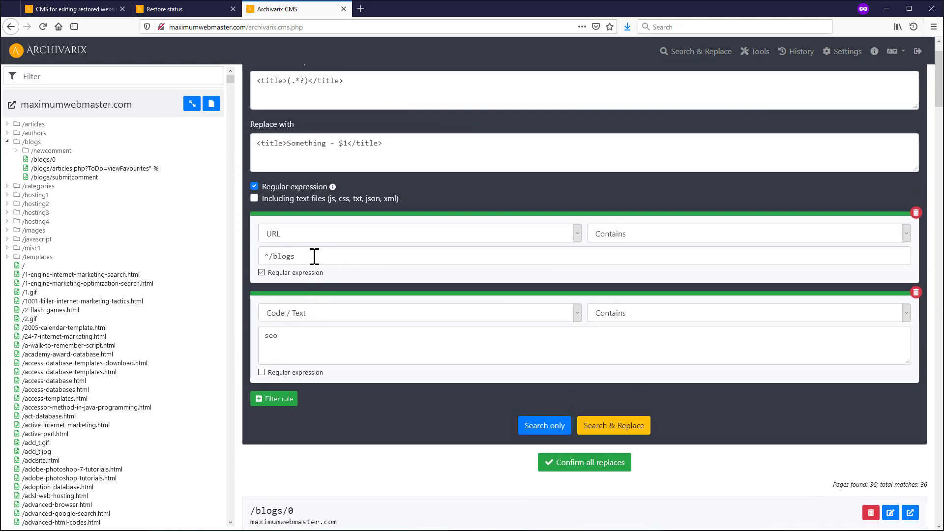
click(267, 256)
text(^)
- Add a third filter rule matching by URL, then open /academy-award-database.html for editing
click(275, 399)
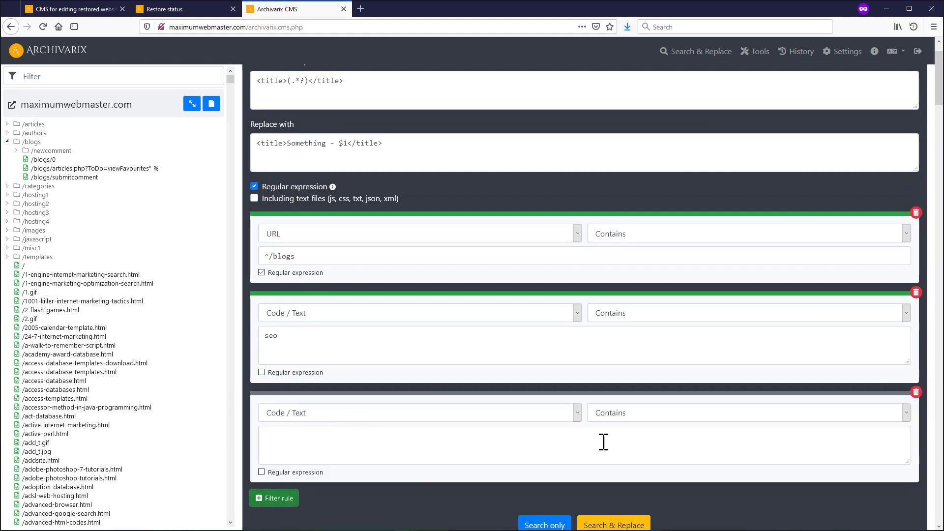
click(629, 418)
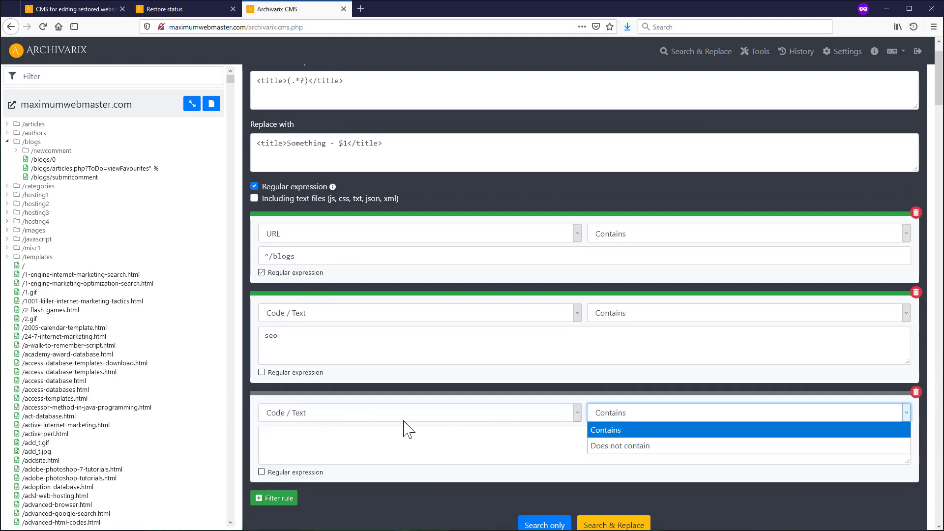
click(318, 414)
click(276, 445)
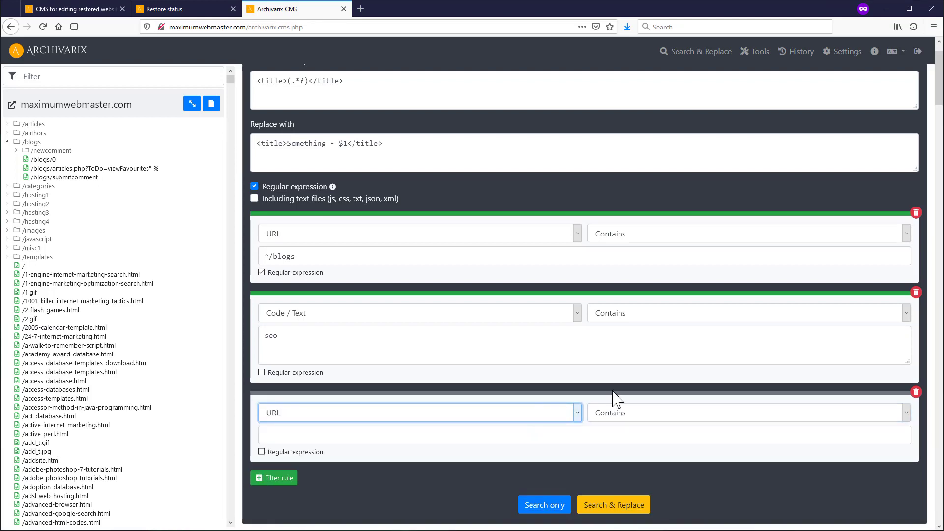
click(623, 415)
click(472, 415)
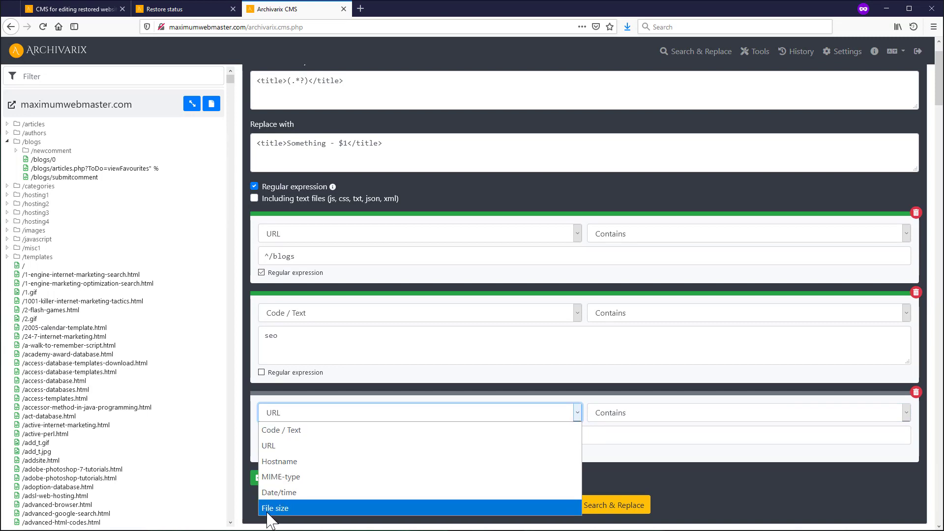
click(46, 354)
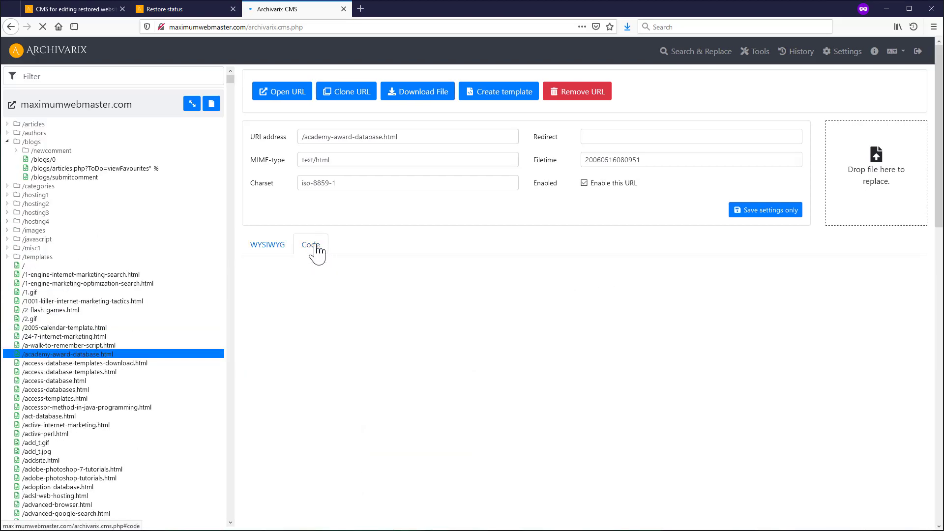
- Copy the Google ad script block from the page's HTML source into Search for code/text
click(313, 244)
scroll(459, 357, down, 5)
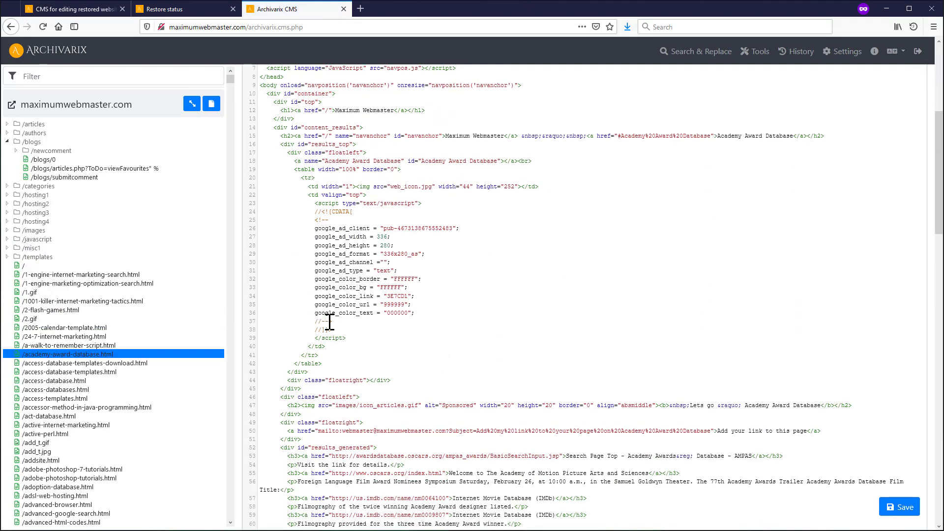
drag(349, 338, 245, 209)
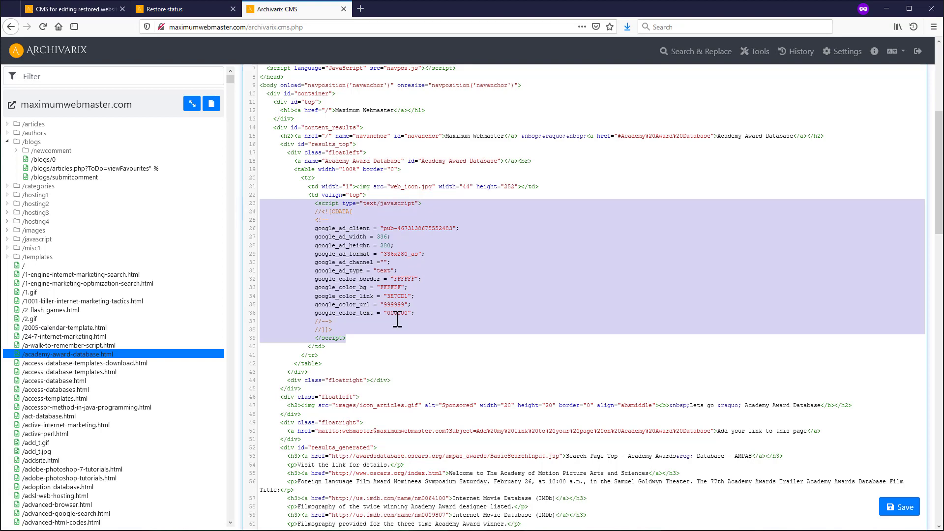
scroll(365, 299, up, 5)
click(708, 53)
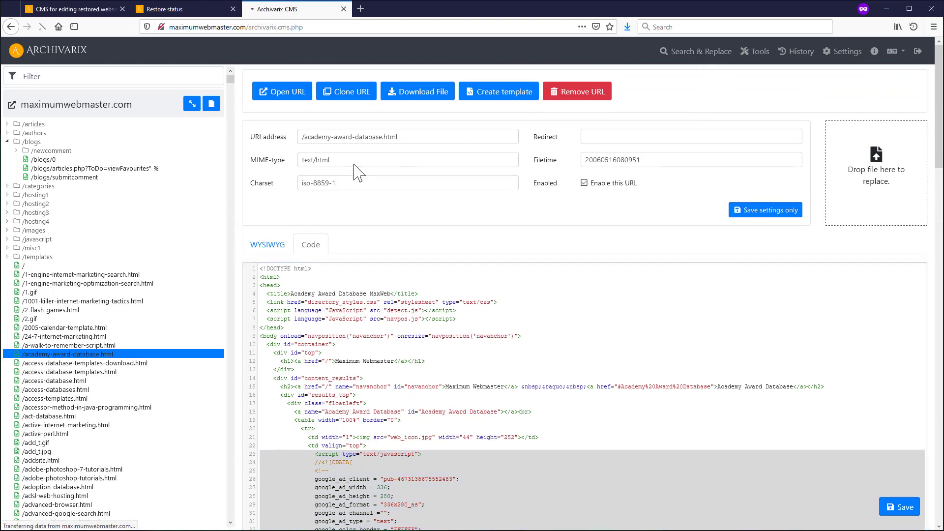
click(315, 155)
key(ctrl+v)
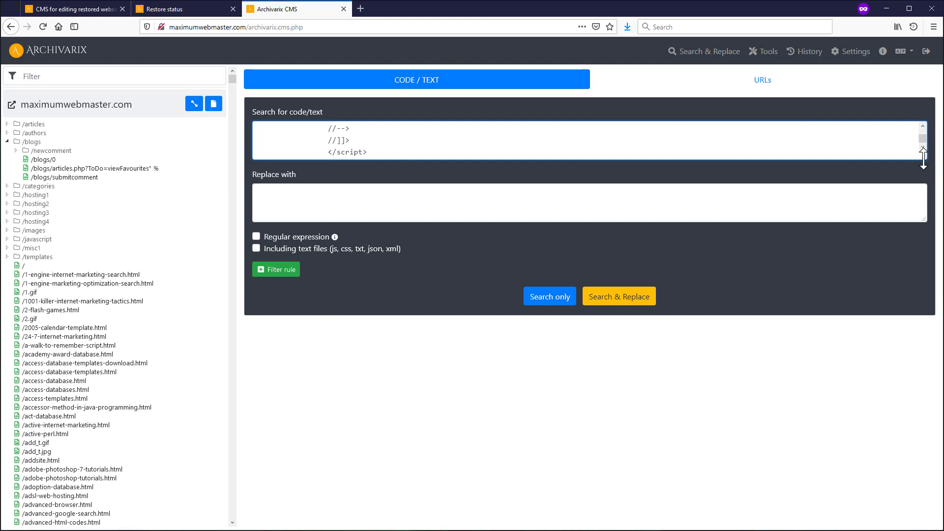
- Replace the ad script with nothing site-wide and confirm writing changes to all 3522 pages
drag(924, 157, 923, 316)
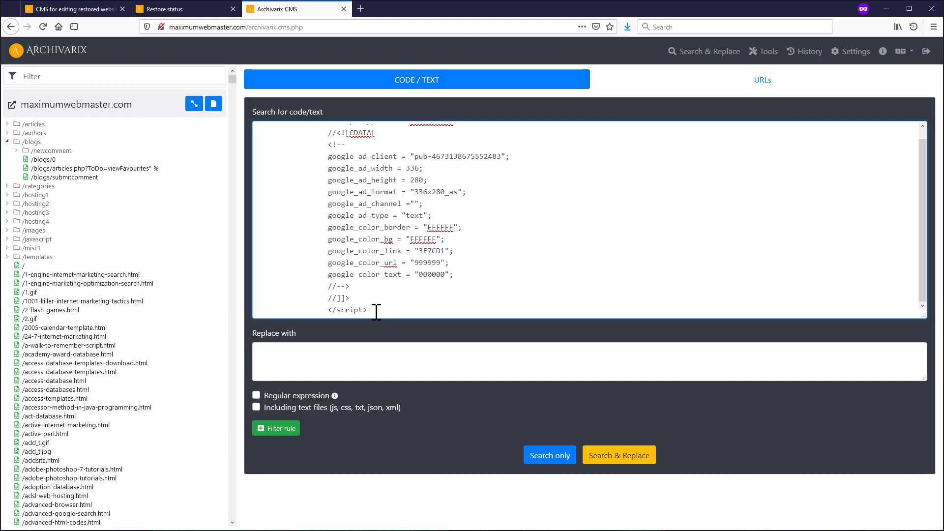
scroll(345, 189, up, 1)
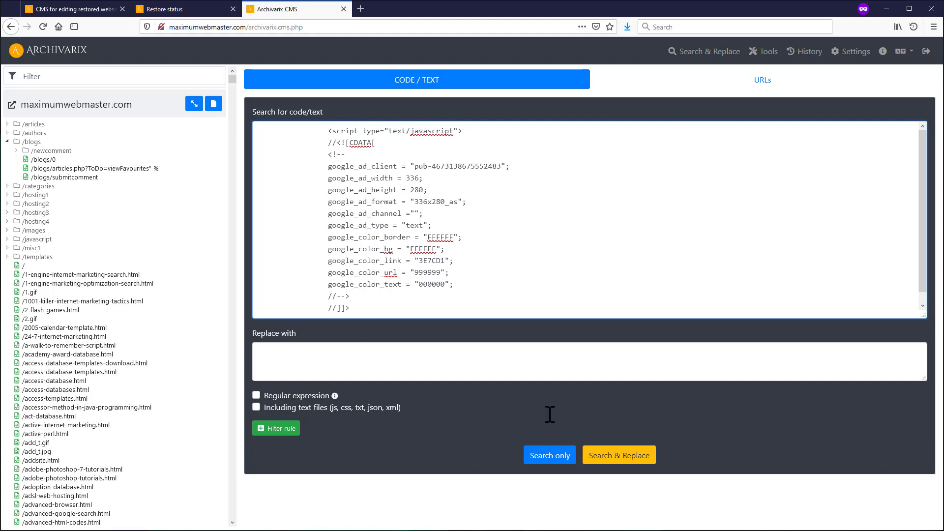
click(616, 458)
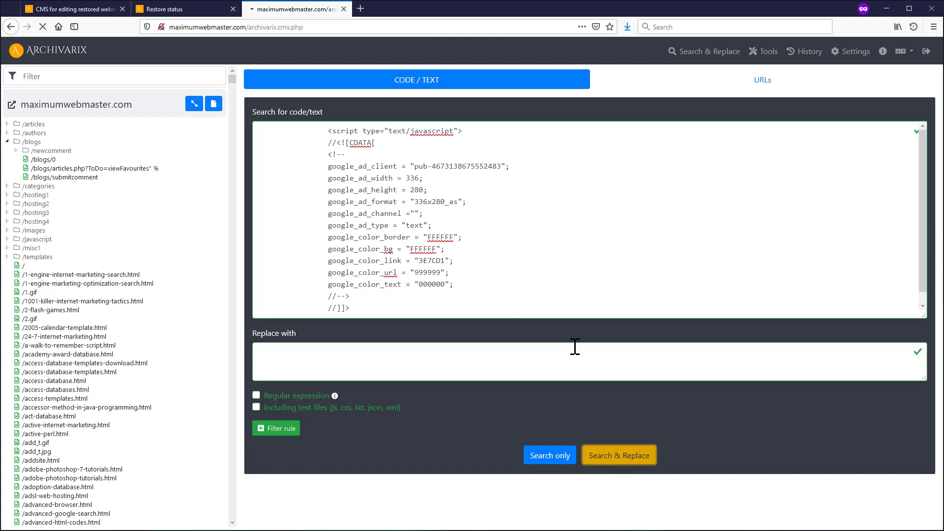
scroll(864, 197, down, 4)
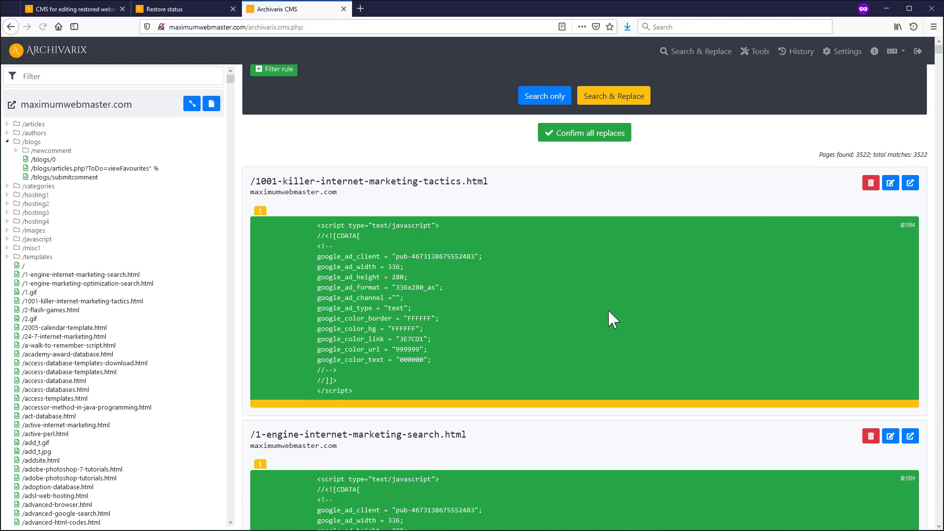
scroll(608, 309, down, 7)
scroll(341, 283, up, 7)
click(596, 141)
click(565, 303)
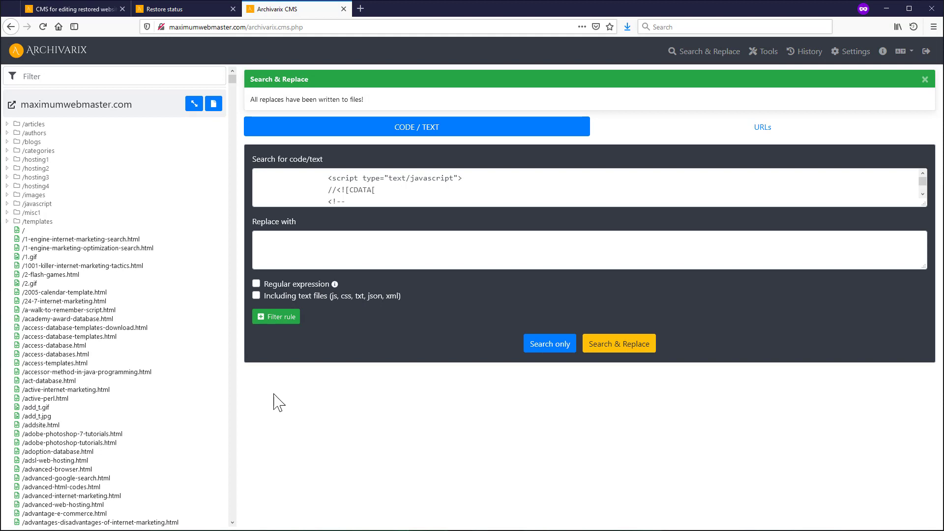
- Check the HTML source of /access-databases.html to confirm the ad script is gone
click(47, 354)
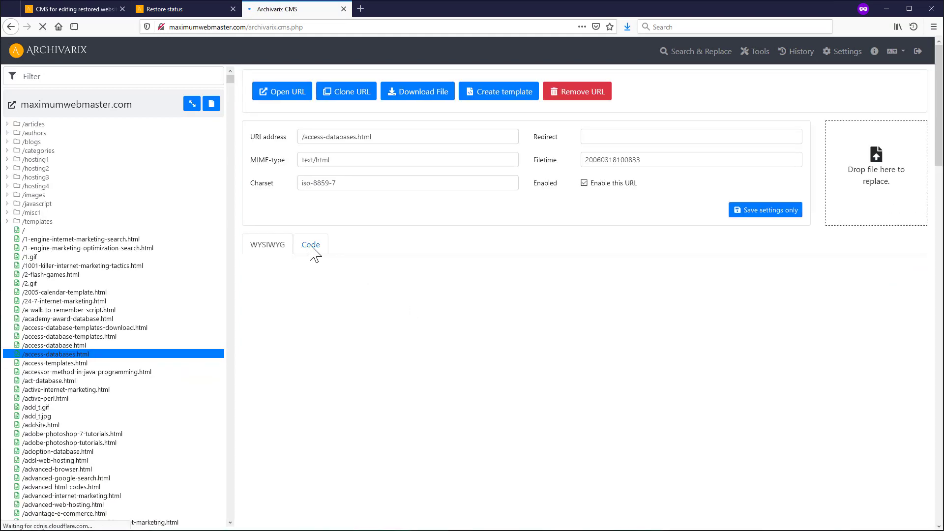
click(311, 245)
scroll(390, 429, down, 2)
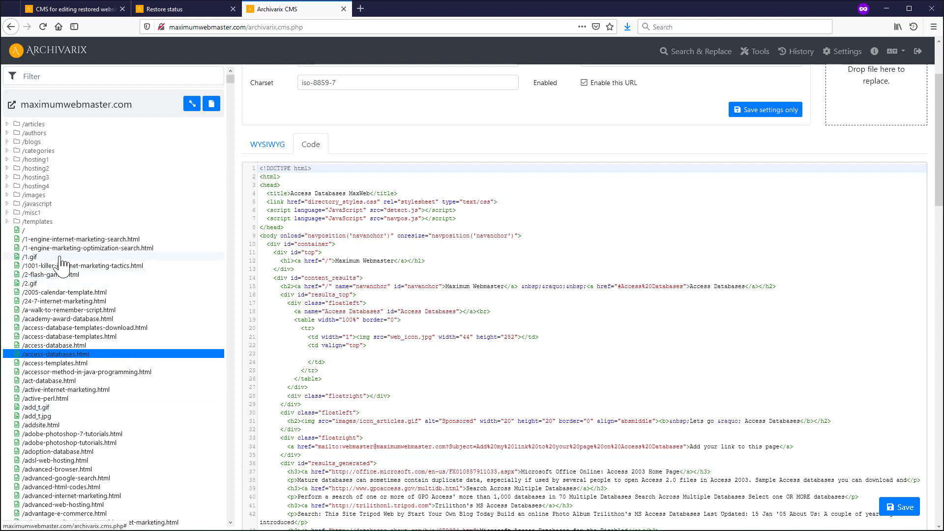
- Switch the site-wide Search & Replace tool to URL mode
scroll(343, 287, up, 3)
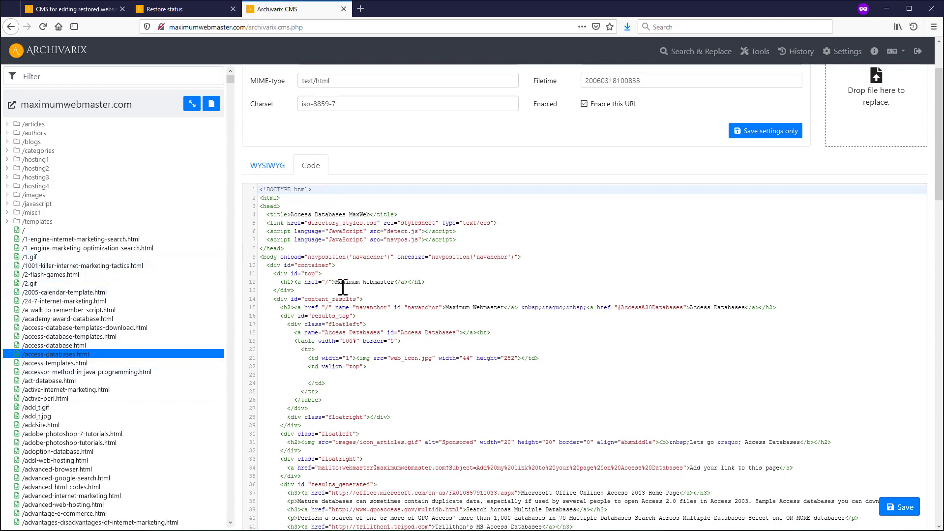
click(688, 58)
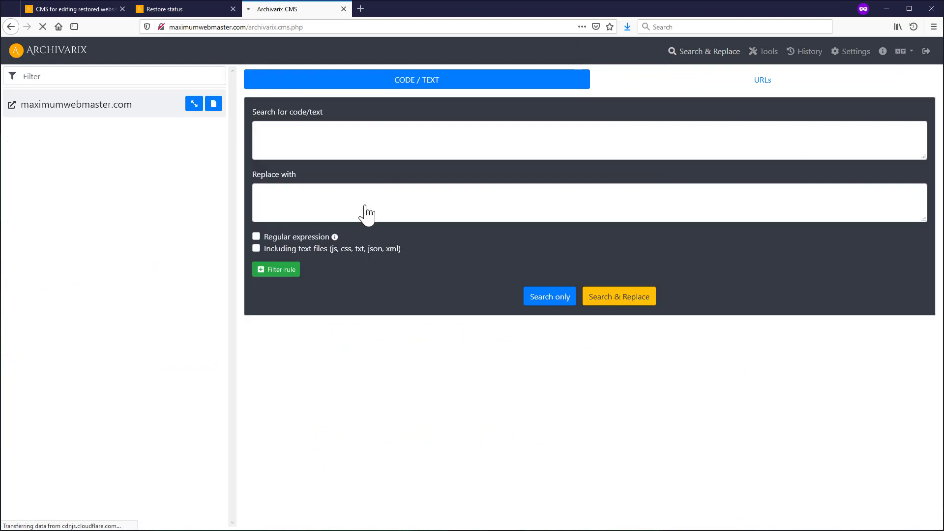
click(695, 84)
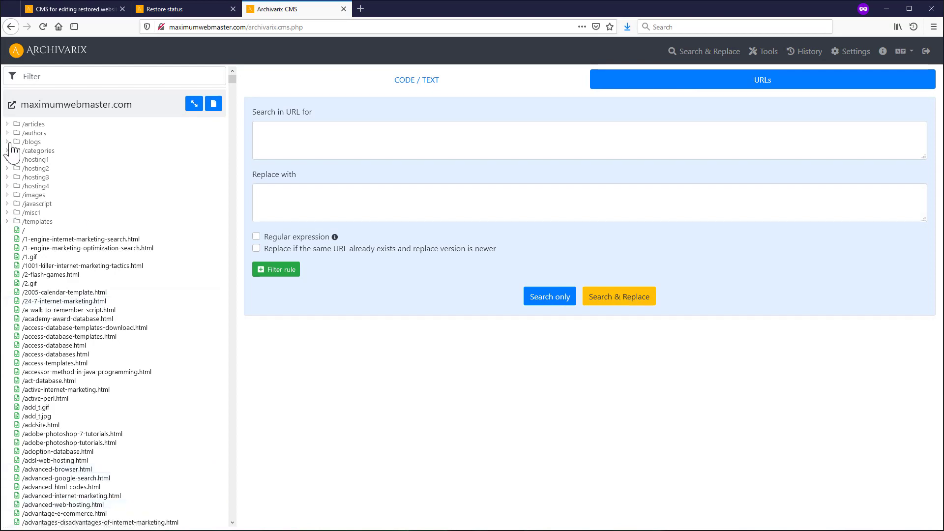
- Expand the /authors folder and preview replacing /authors/ with /something/ in URLs
scroll(59, 315, down, 10)
scroll(59, 320, up, 15)
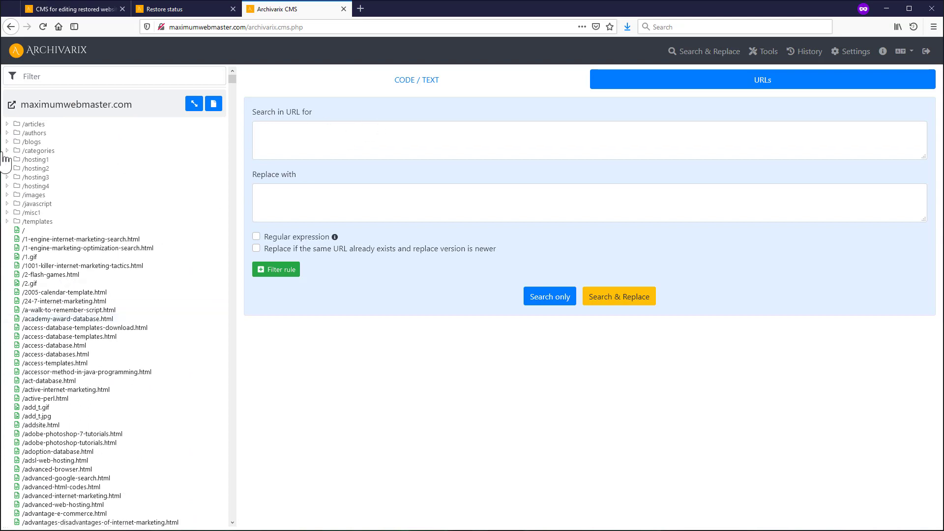
click(7, 133)
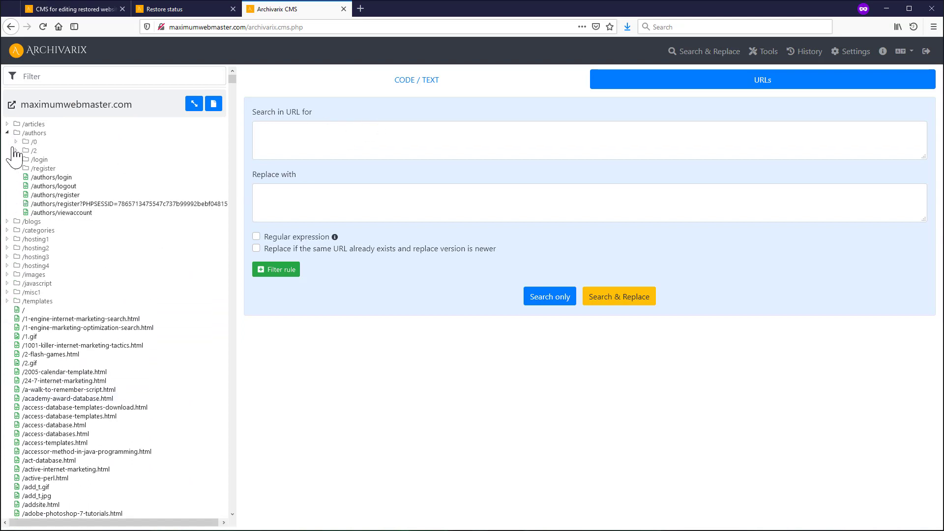
click(322, 135)
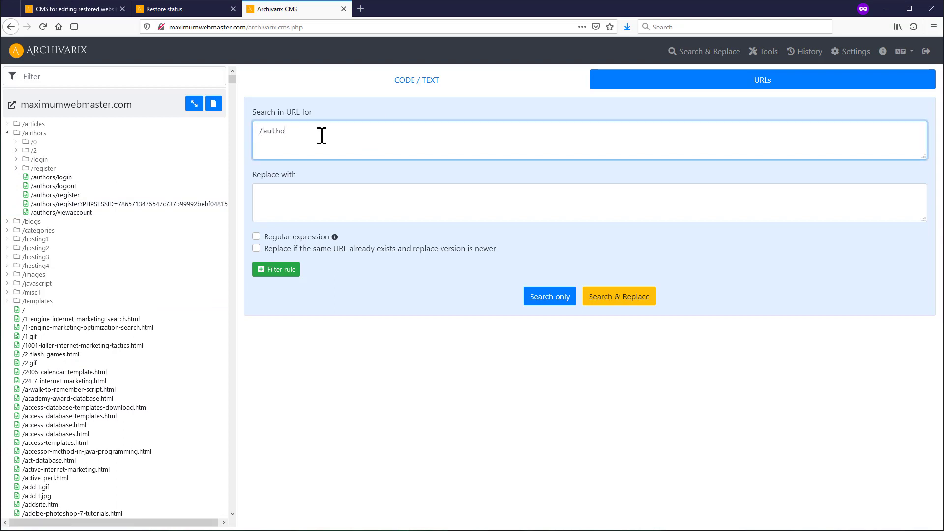
click(292, 202)
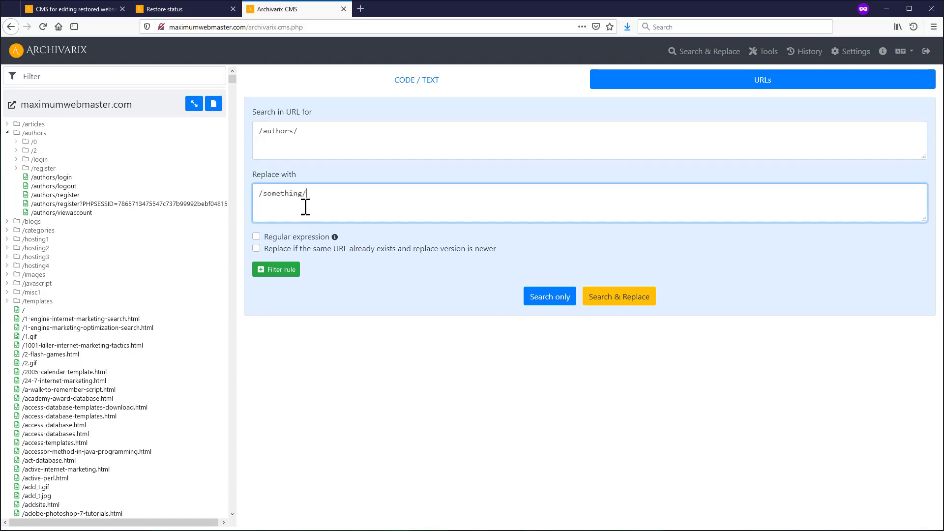
click(624, 309)
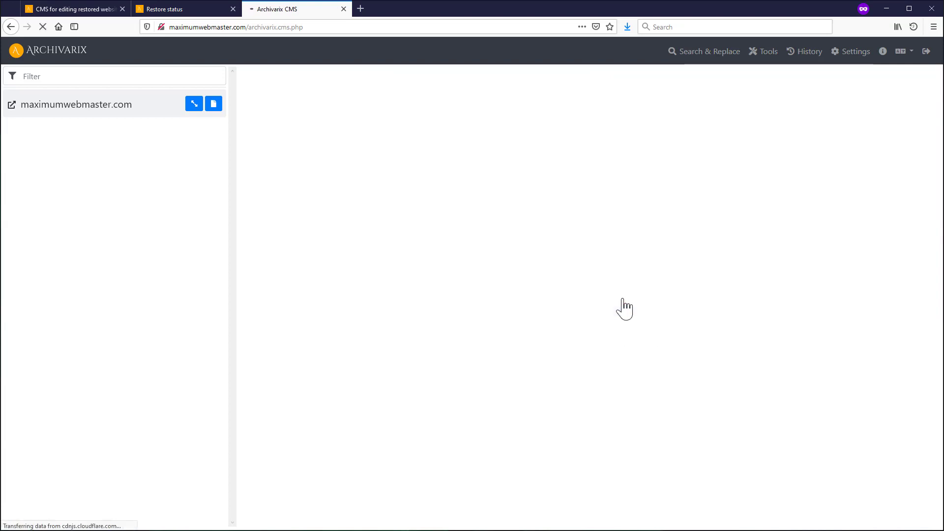
- Review the 13 proposed URL rewrites, comparing old and new URLs in the results
scroll(447, 371, down, 4)
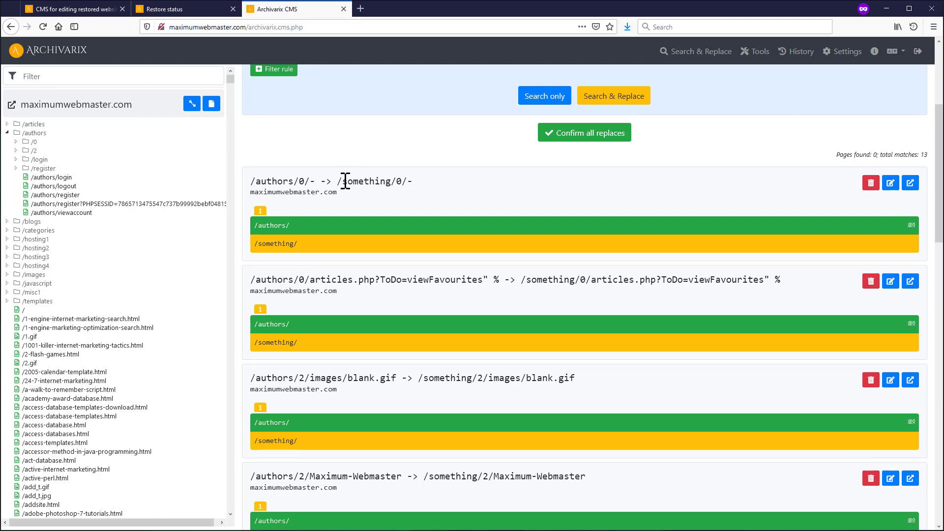
drag(342, 183, 426, 190)
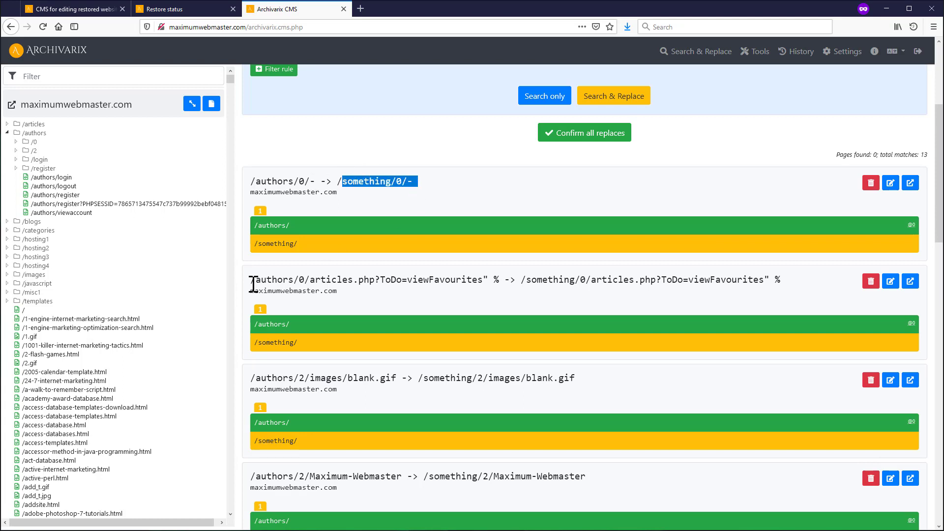
drag(253, 285, 455, 281)
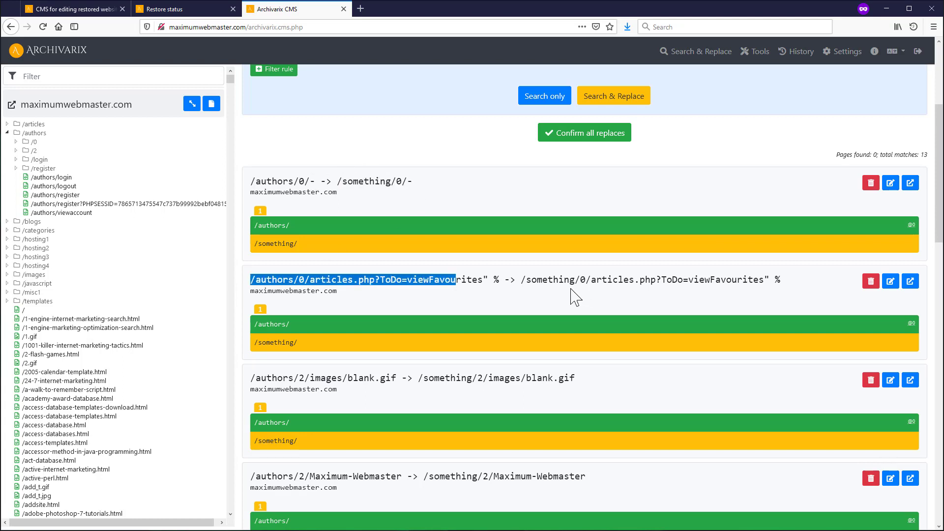
shift+click(521, 280)
scroll(787, 315, down, 6)
scroll(620, 354, up, 10)
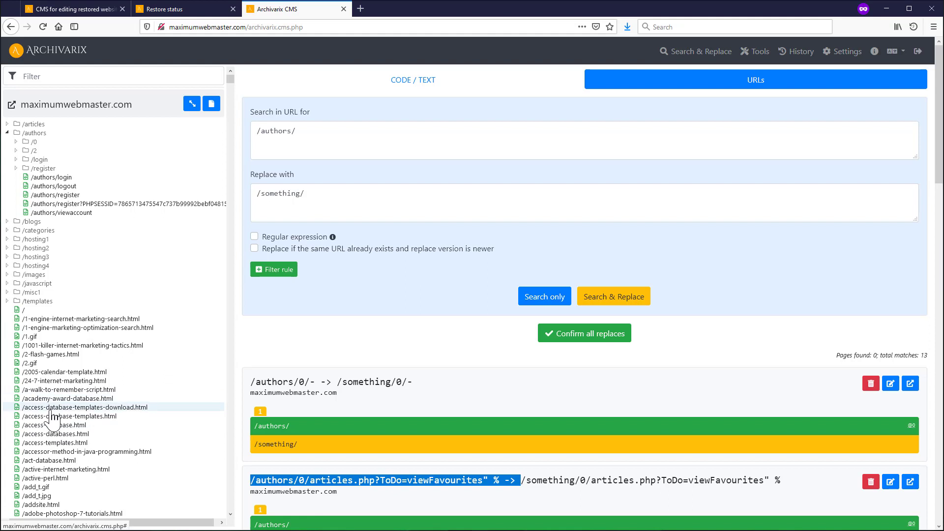
- Start a fresh URL search with a filter rule MIME-type contains image/gif
click(694, 55)
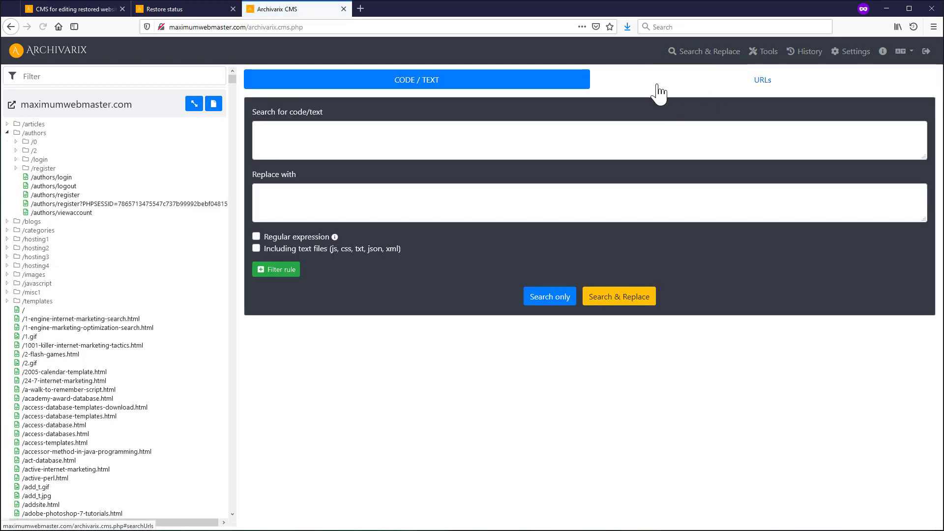
click(685, 93)
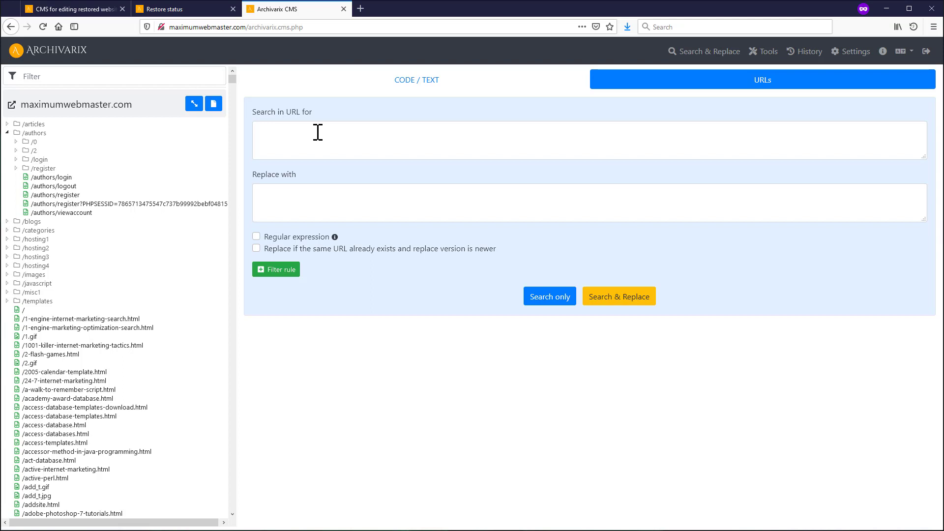
click(317, 132)
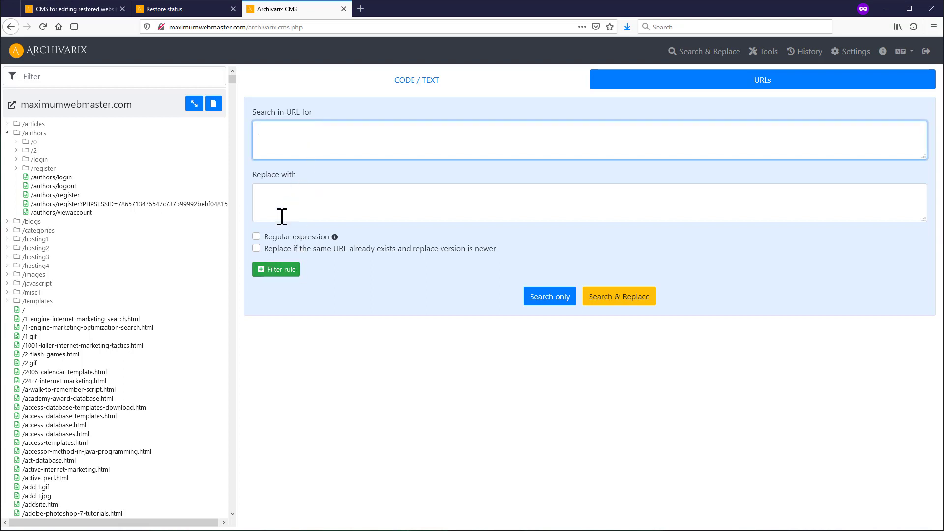
click(279, 272)
click(297, 287)
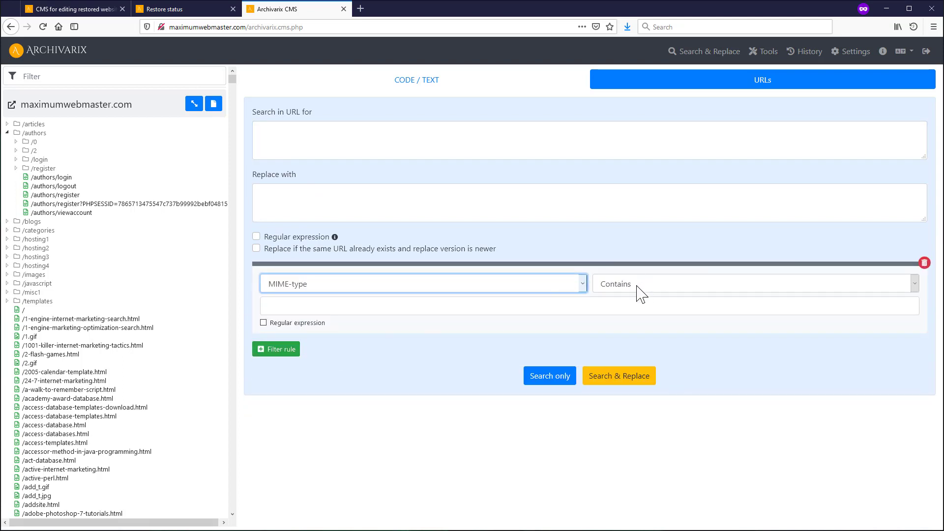
click(397, 301)
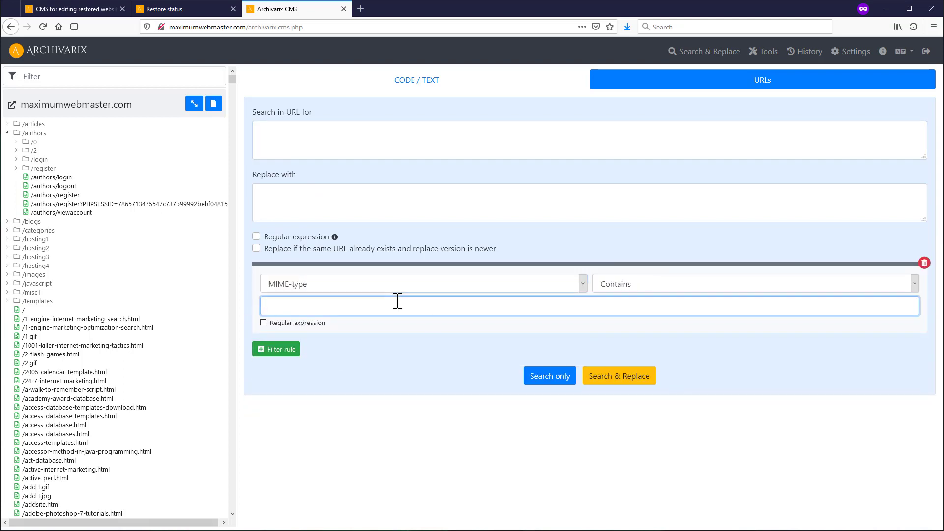
text(image/gif)
- Run a regular-expression URL Search only for ^
click(317, 130)
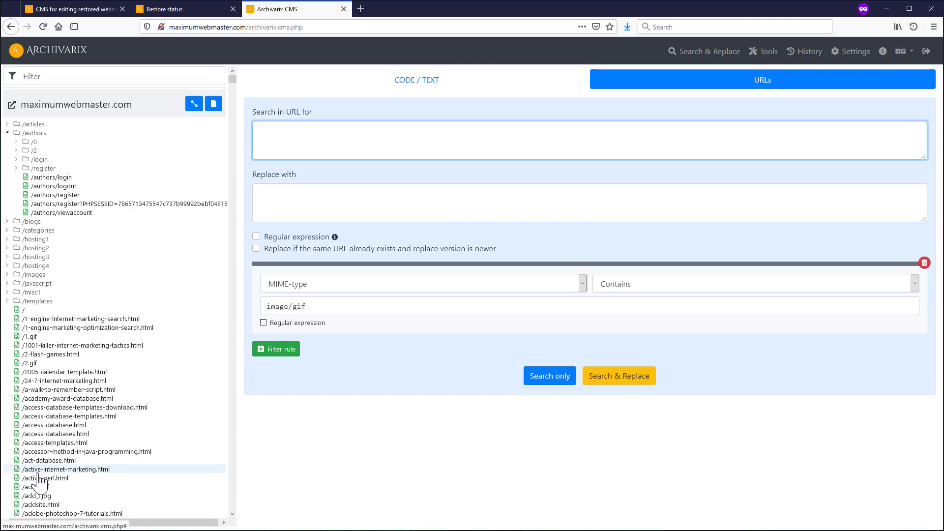
text(/)
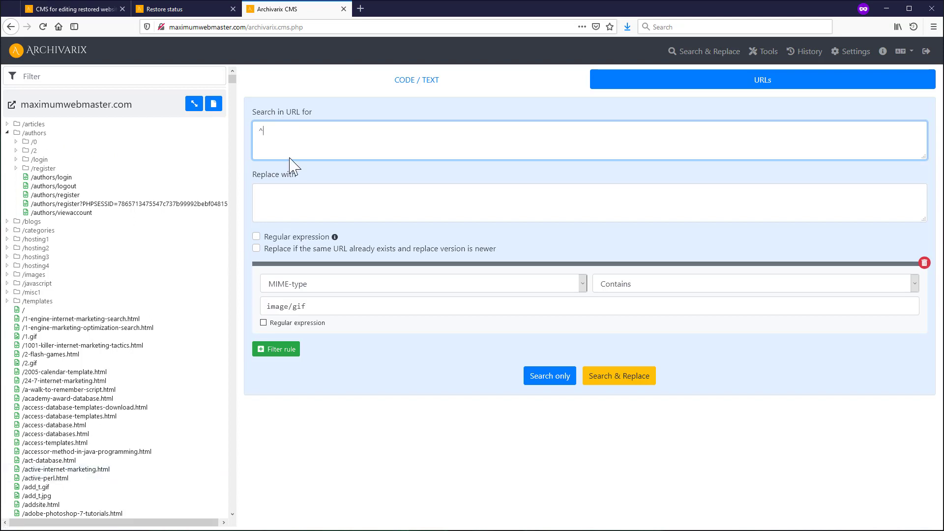
click(294, 237)
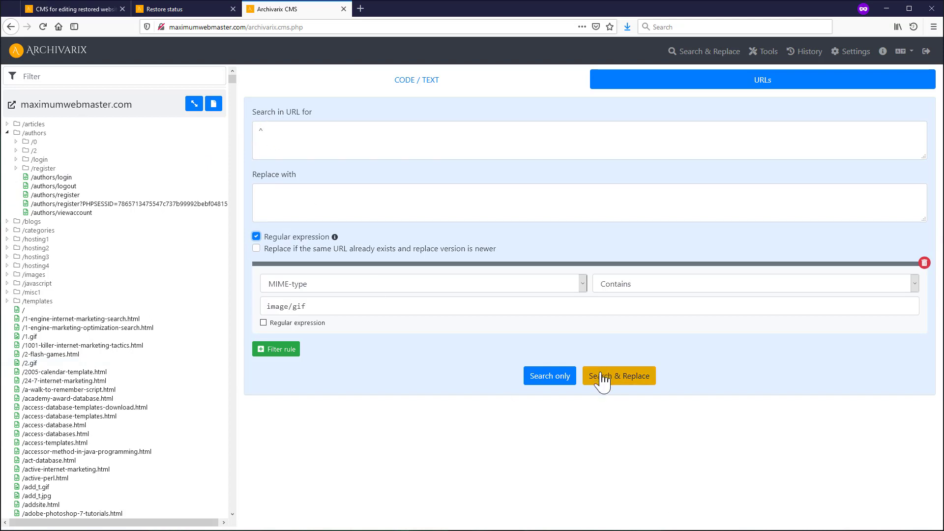
click(550, 378)
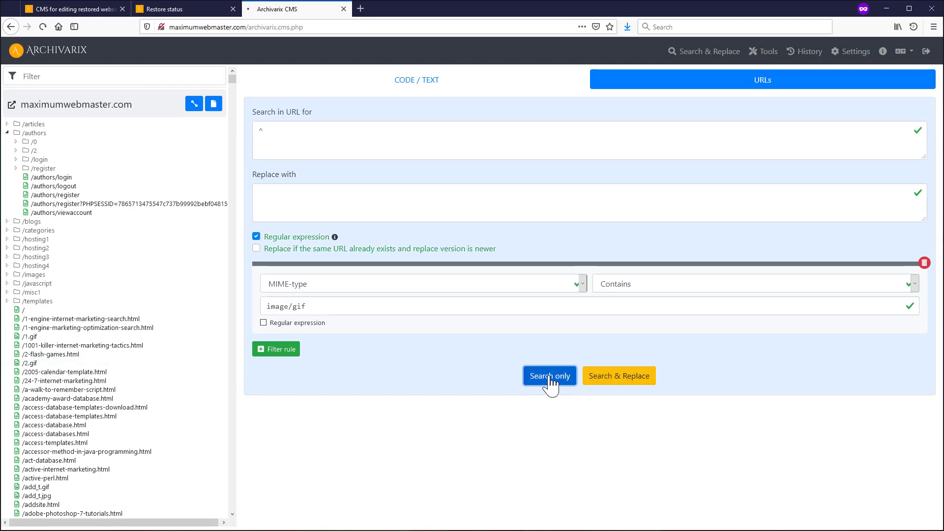
- Scroll through the 109 found GIF URLs, such as /1.gif and /t_contact.gif
scroll(854, 440, down, 3)
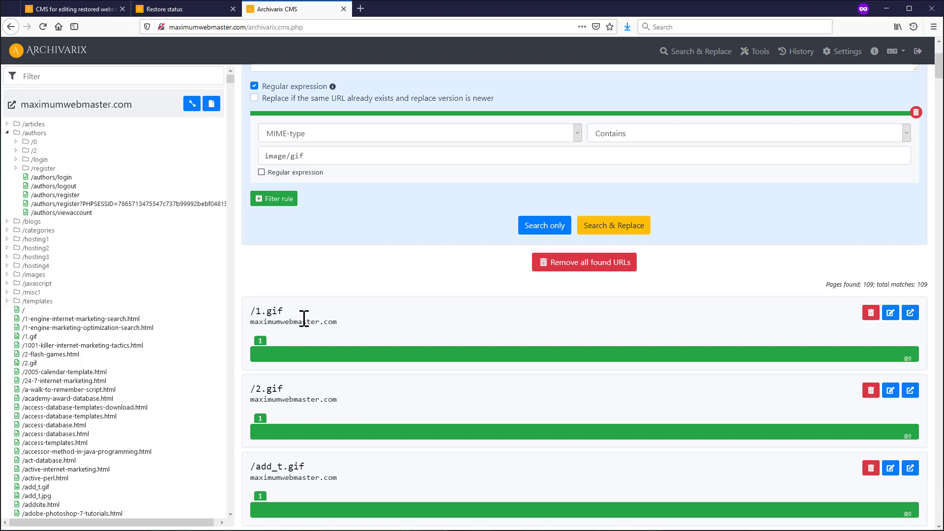
scroll(266, 314, down, 1)
scroll(266, 315, down, 20)
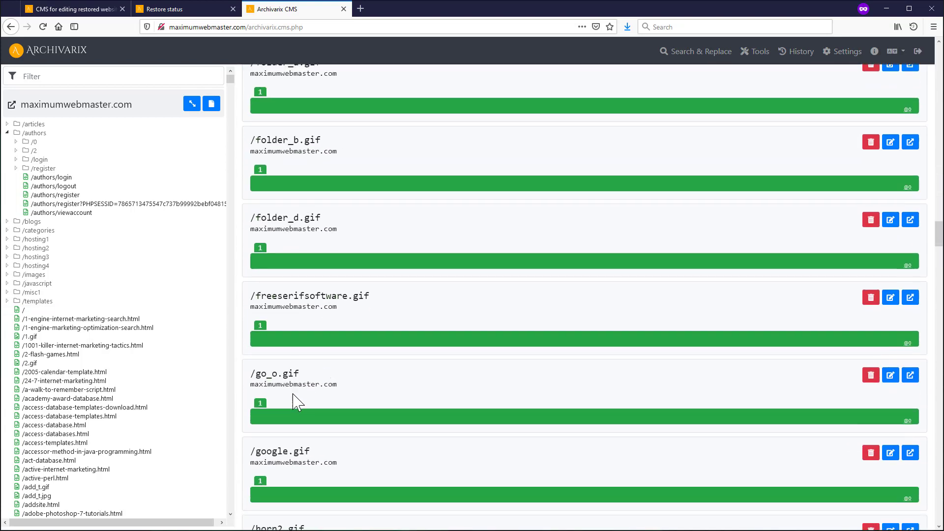
scroll(293, 395, down, 8)
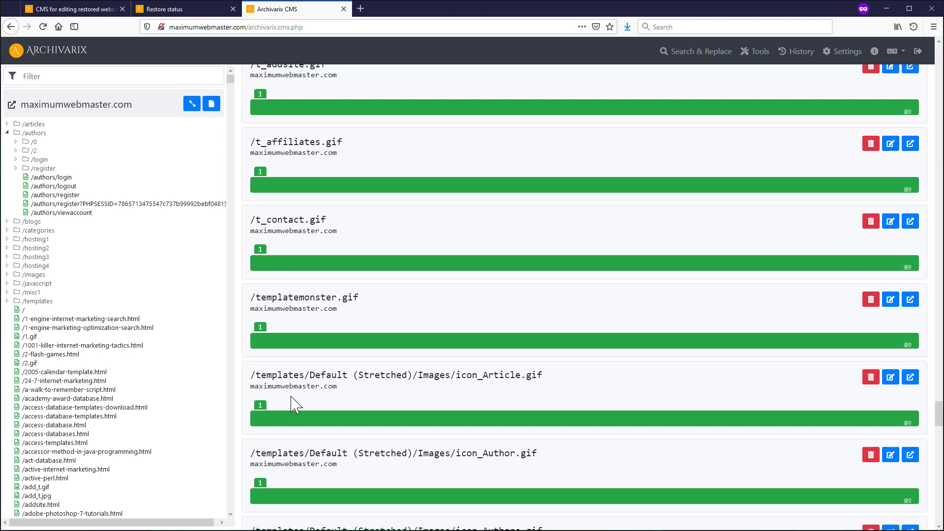
scroll(294, 404, up, 20)
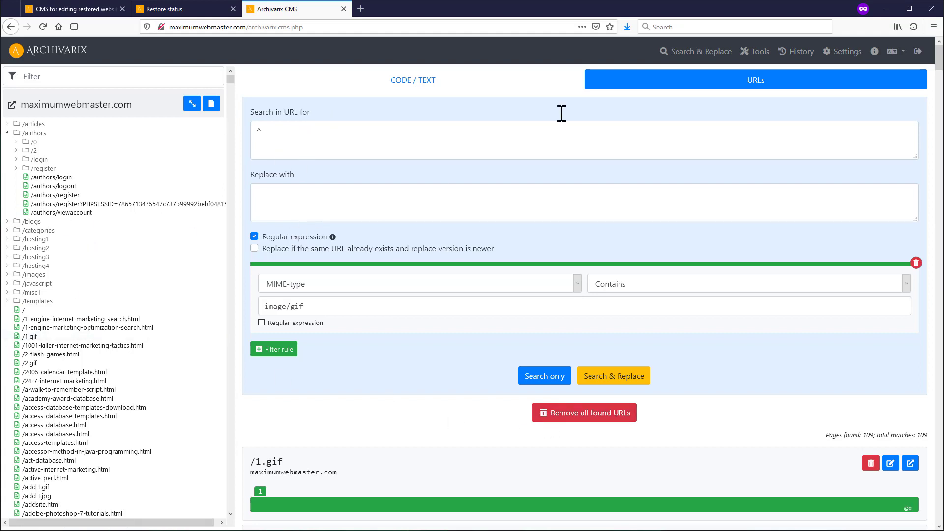
- Run a regular-expression URL Search only for ^/authors/, finding 13 matches
click(683, 53)
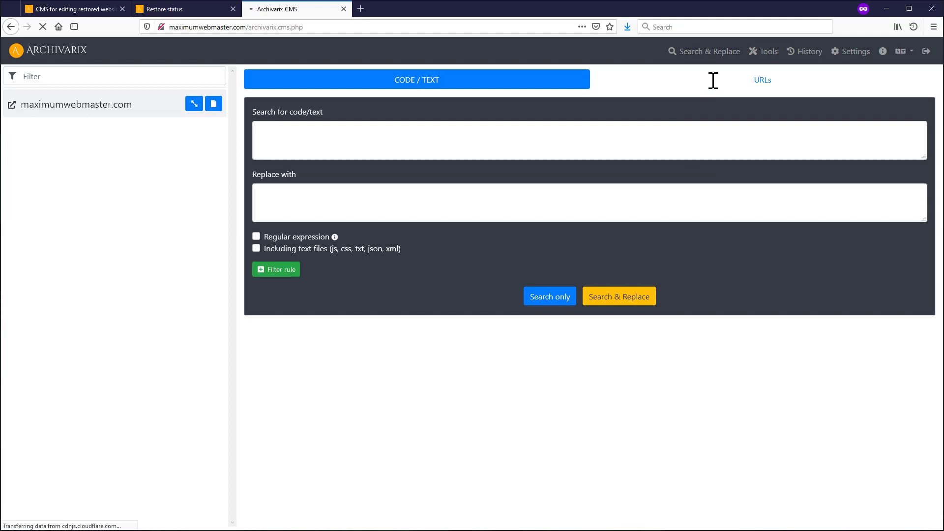
click(713, 81)
click(336, 147)
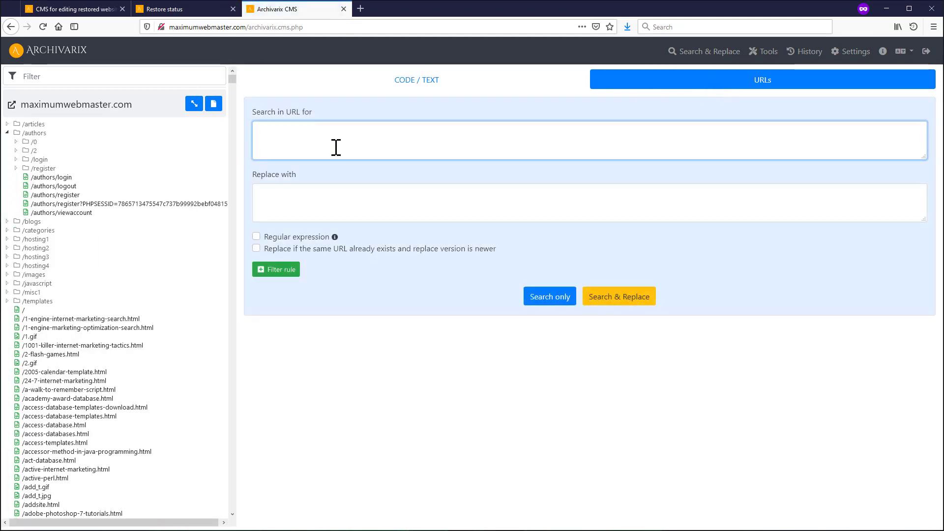
text(/authors/)
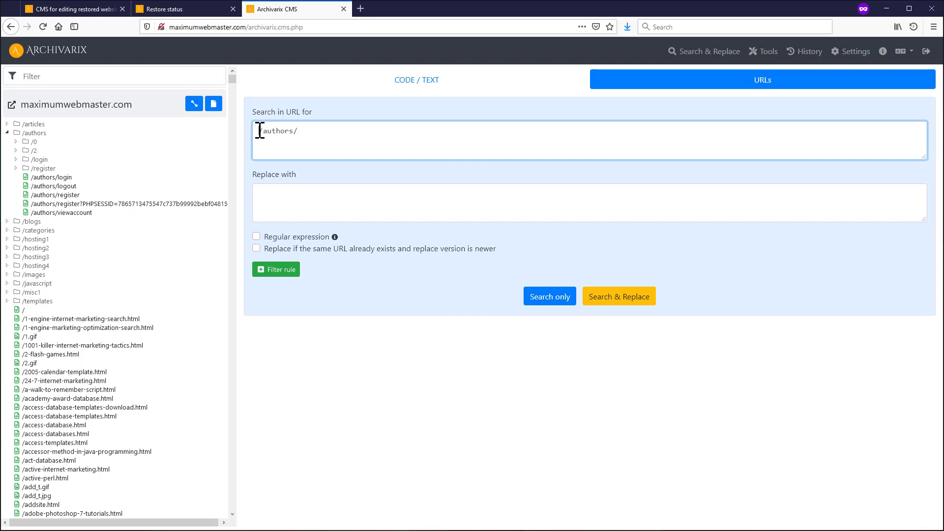
click(296, 238)
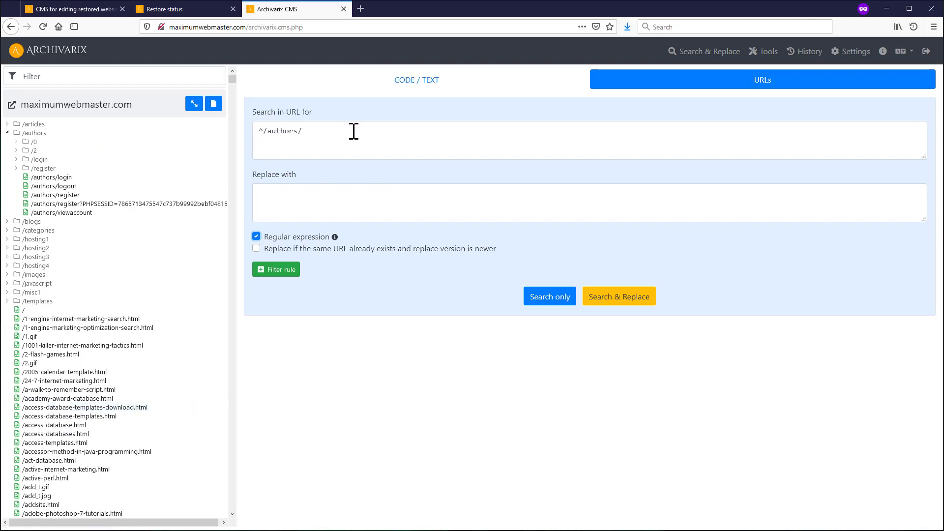
click(546, 298)
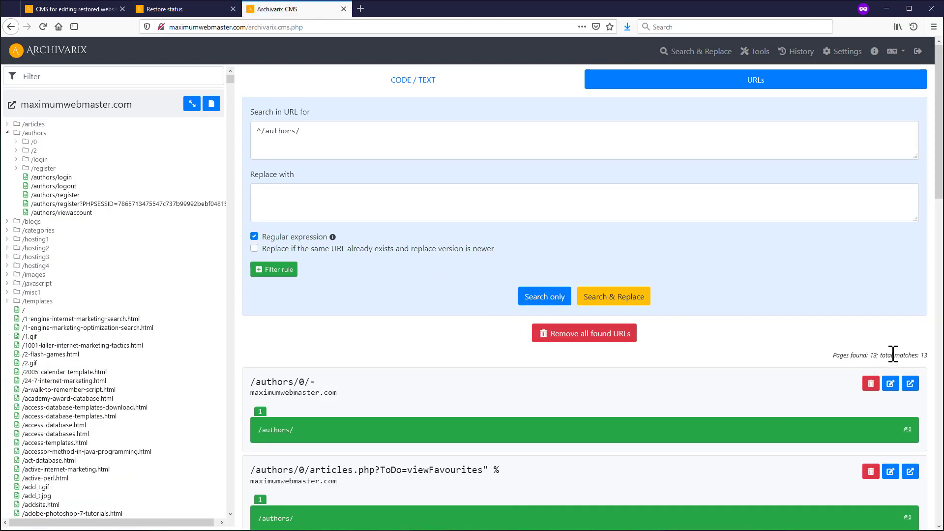
- Remove all 13 found /authors/ URLs with confirmation, then go to the Tools page
scroll(369, 311, down, 8)
scroll(369, 312, up, 8)
click(568, 335)
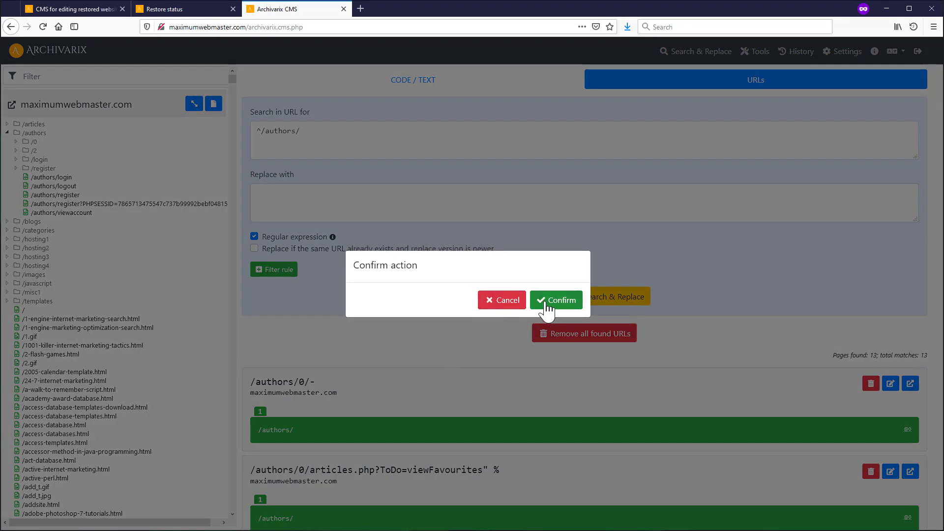
click(541, 300)
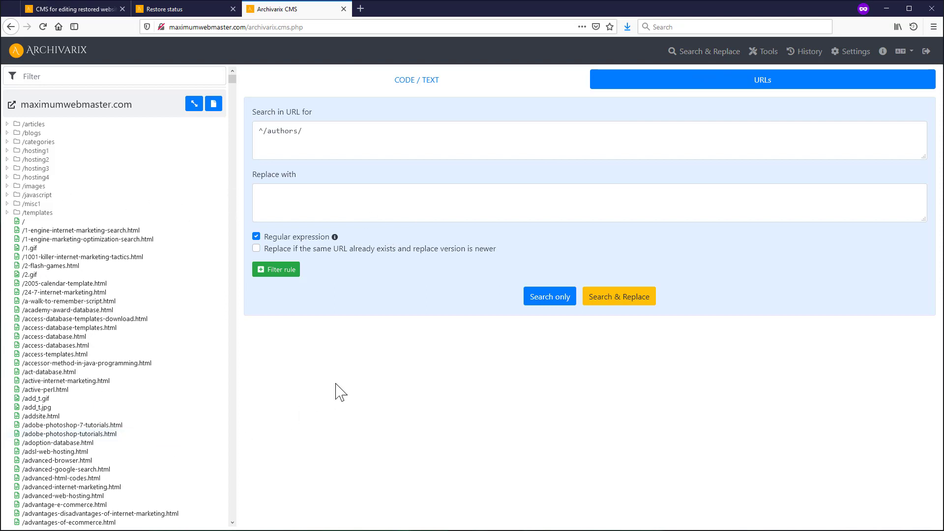
click(274, 276)
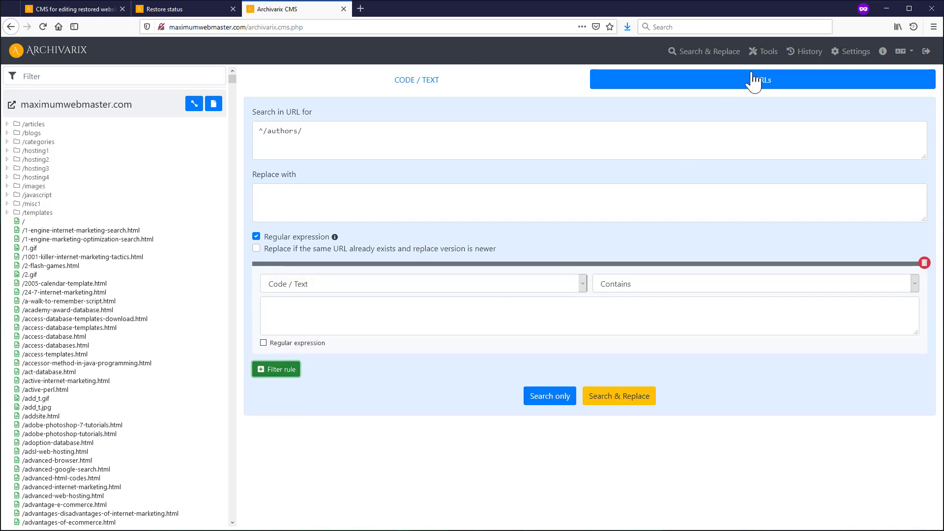
click(769, 54)
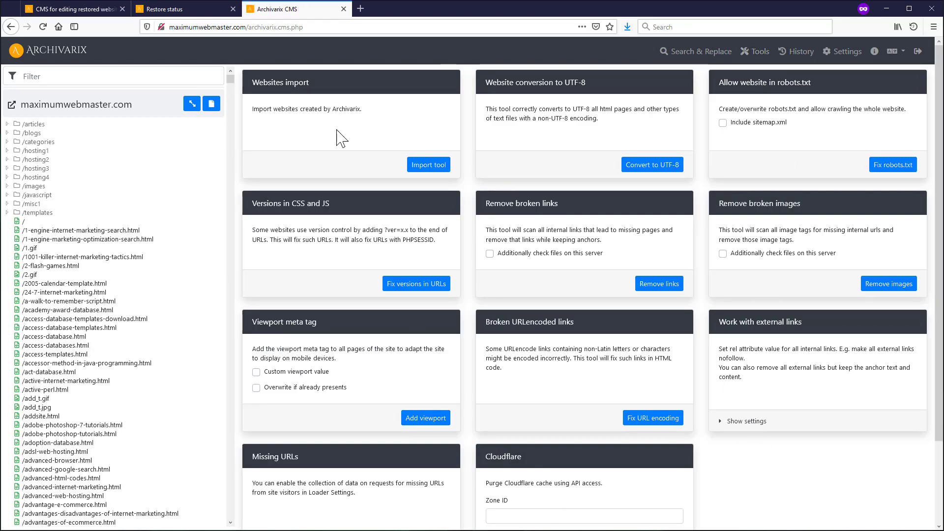
- Open the Websites import tool showing the maximumwebmaster.com archive of 3856 files and 45.23MB
click(427, 166)
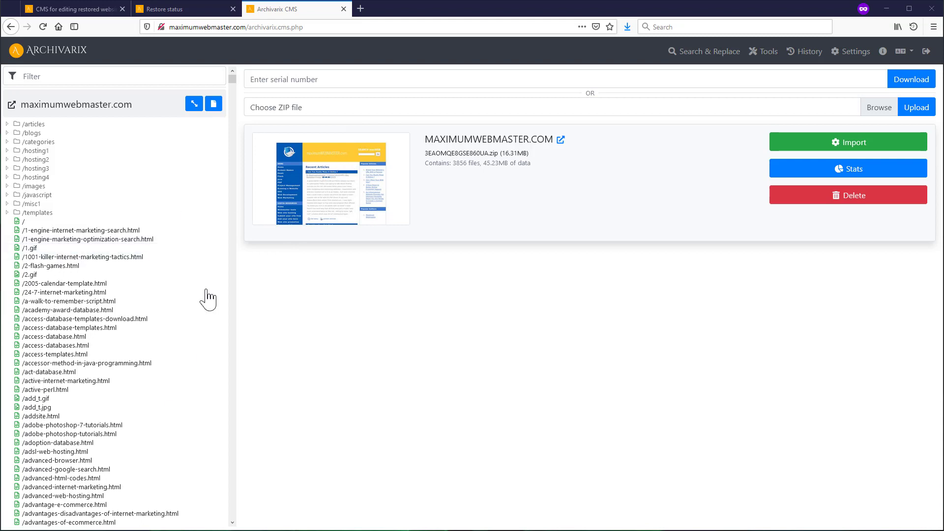
- Show the maximumwebmaster.com archive's statistics and reveal its import options panel
click(798, 169)
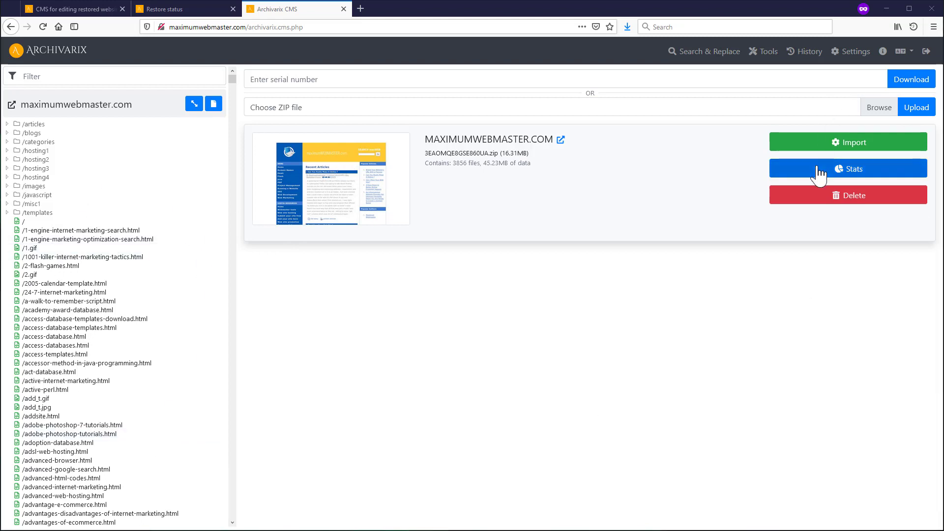
scroll(433, 354, down, 3)
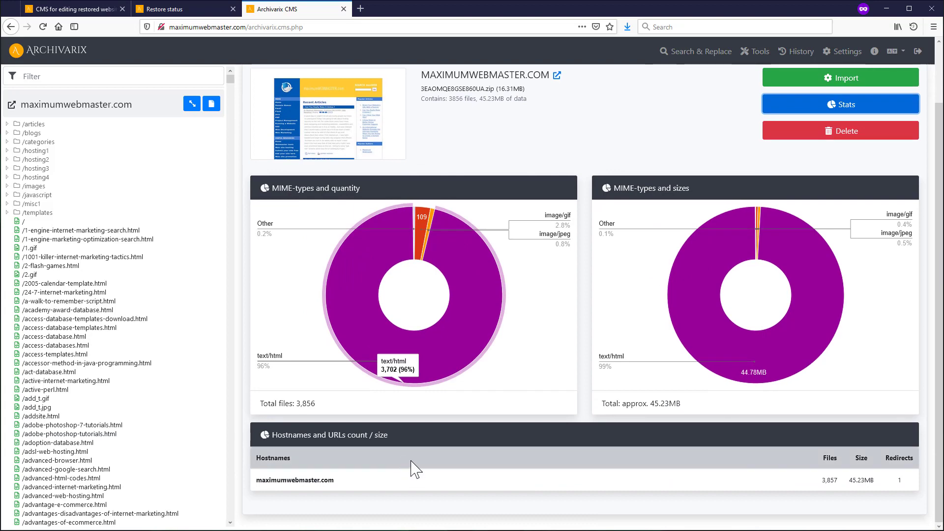
scroll(443, 418, up, 3)
click(792, 154)
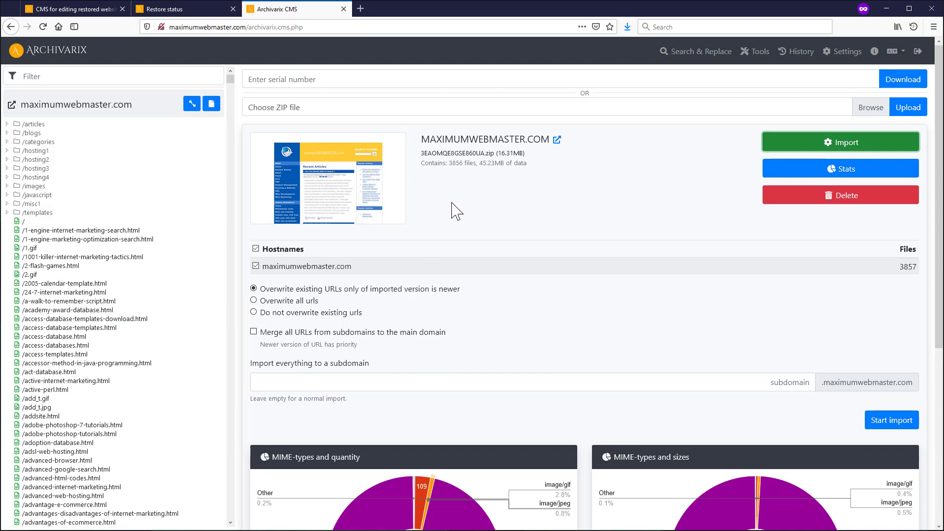
- Try the overwrite-all and don't-overwrite options and the subdomain field without importing, then return to Tools
click(282, 302)
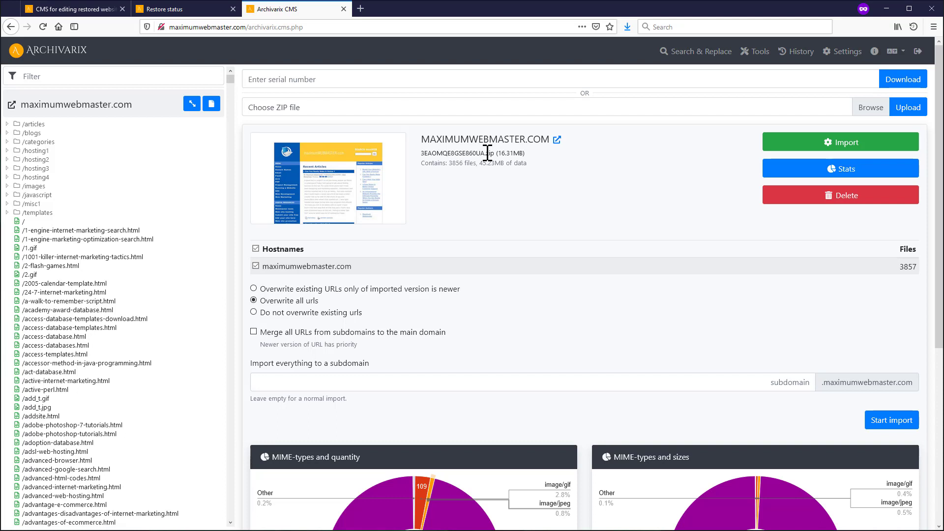
click(282, 314)
click(685, 382)
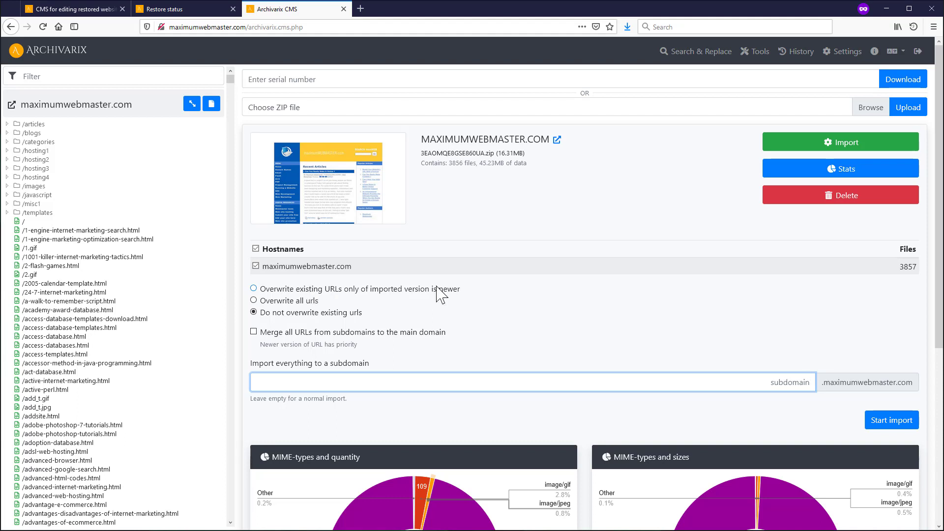
click(763, 53)
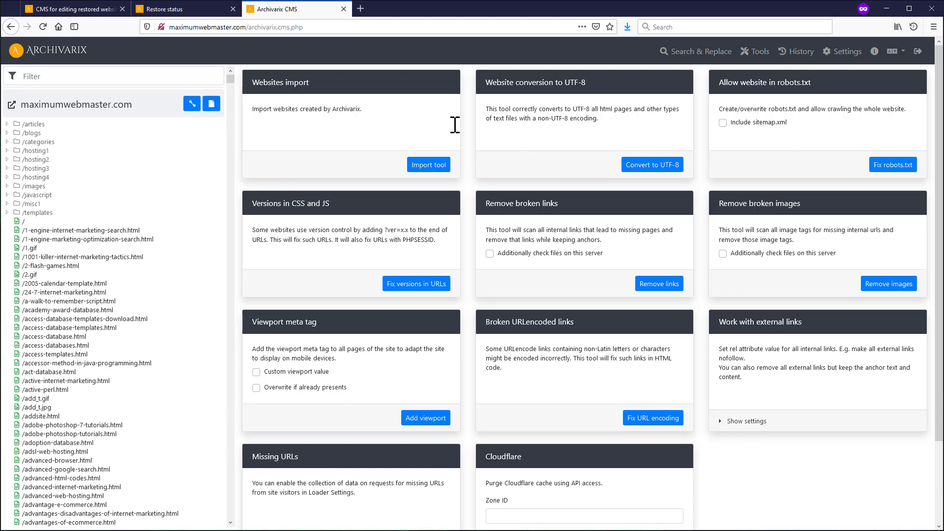
click(25, 222)
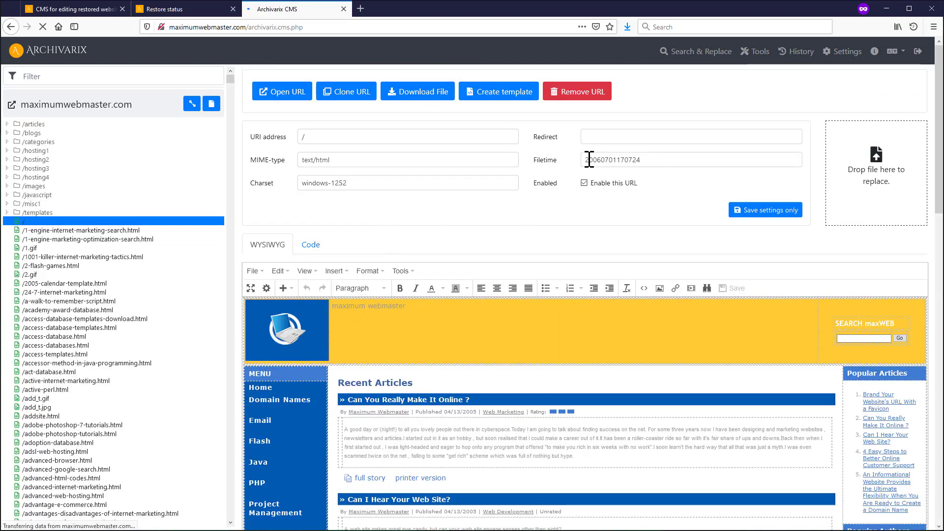
triple_click(314, 184)
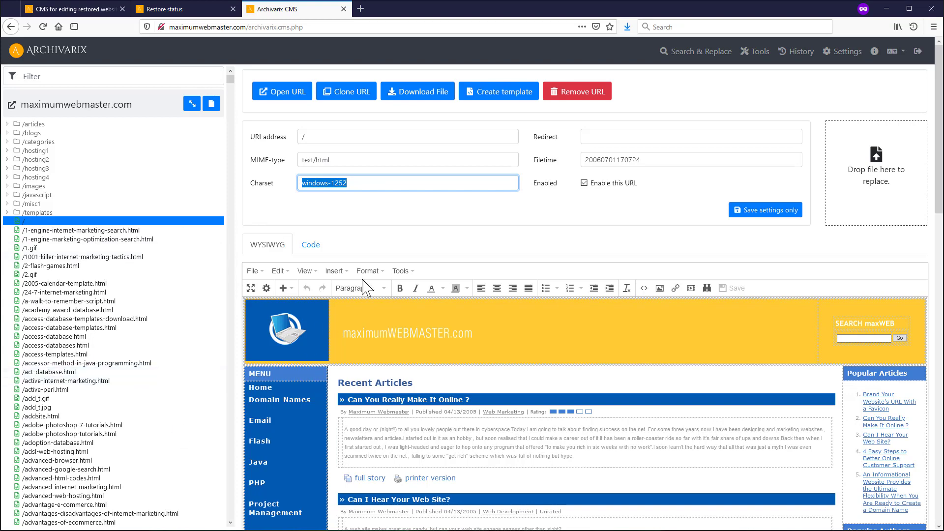
click(754, 51)
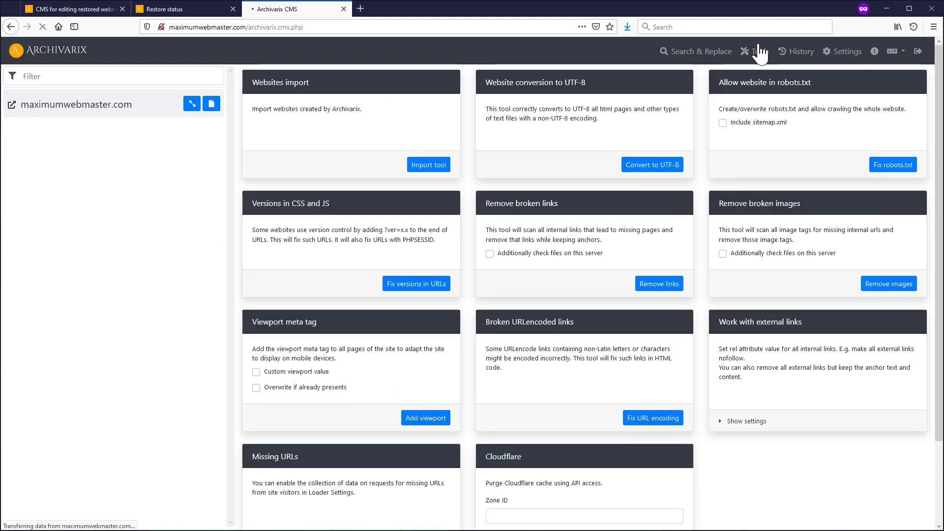
- Convert the 3009 site files to UTF-8 and check /1-engine-internet-marketing-search.html shows charset utf-8
click(640, 173)
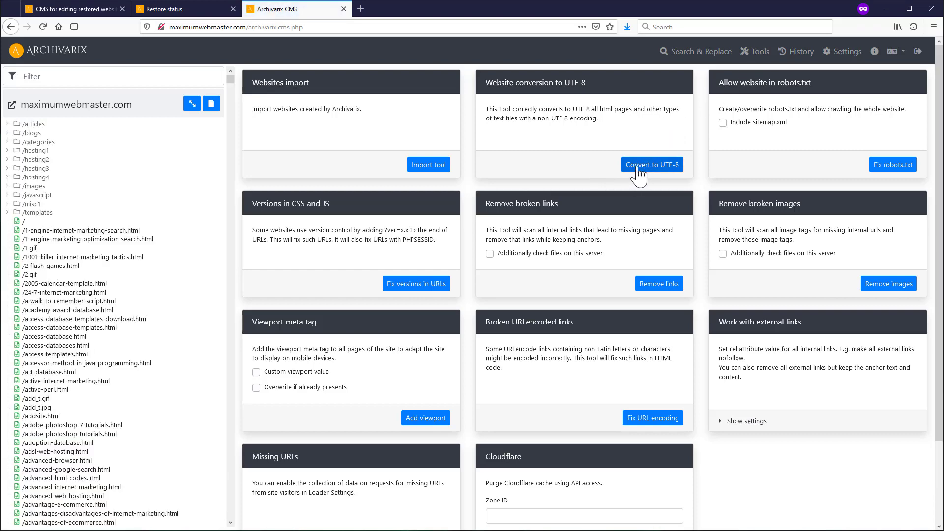
click(640, 170)
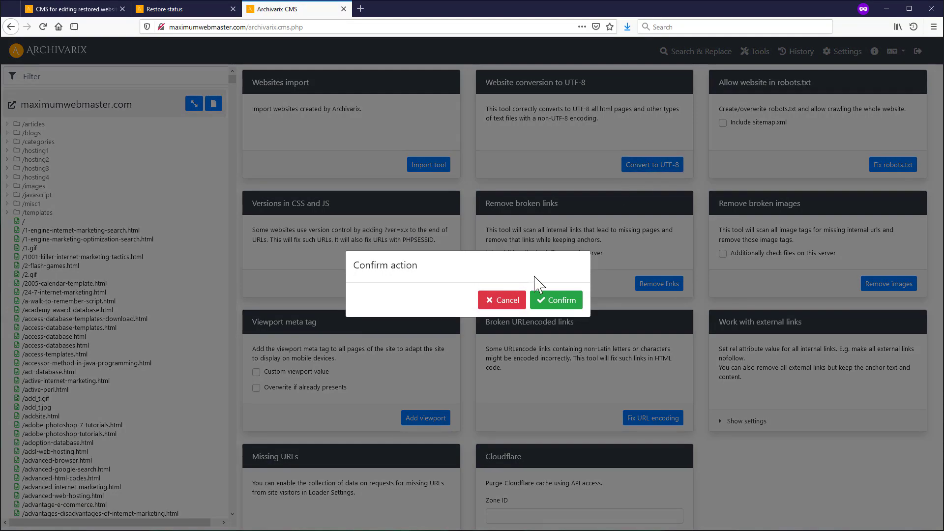
click(553, 298)
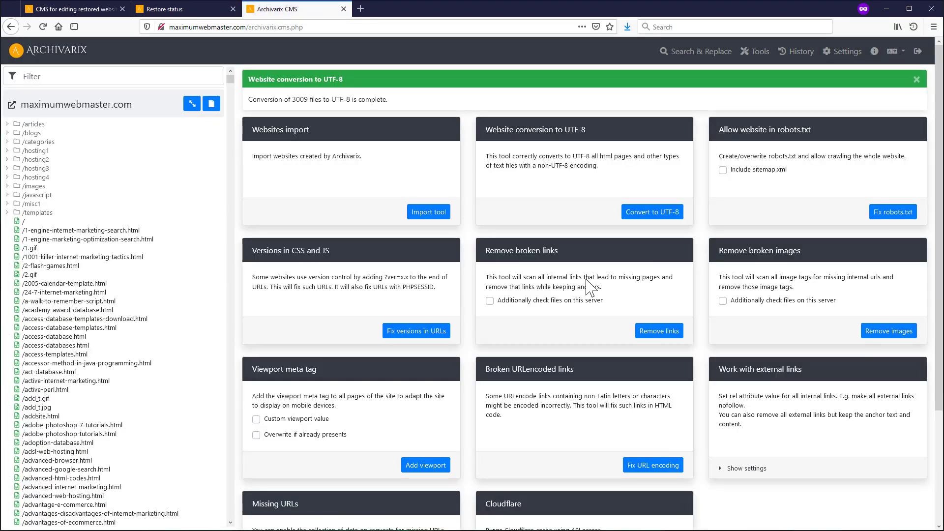
click(58, 230)
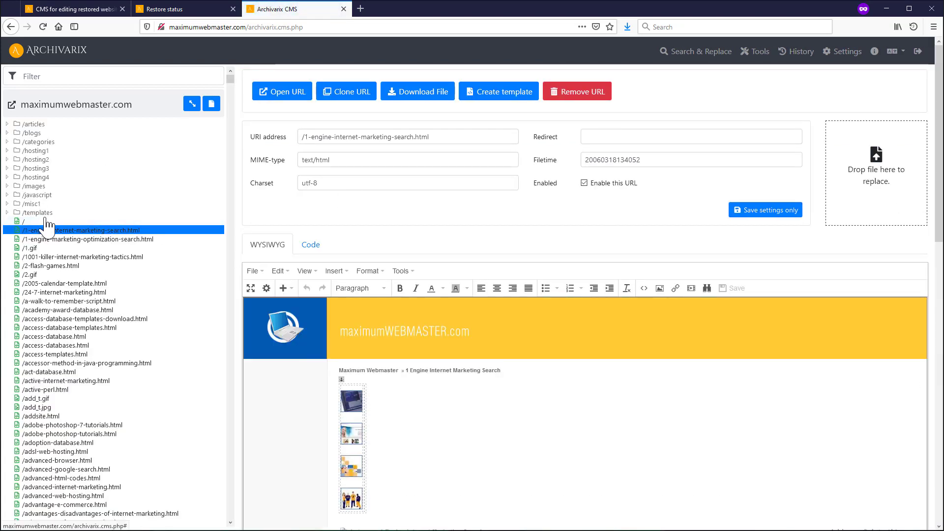
- Preview the '/' homepage in the editor, then view it live in a new browser tab
click(46, 221)
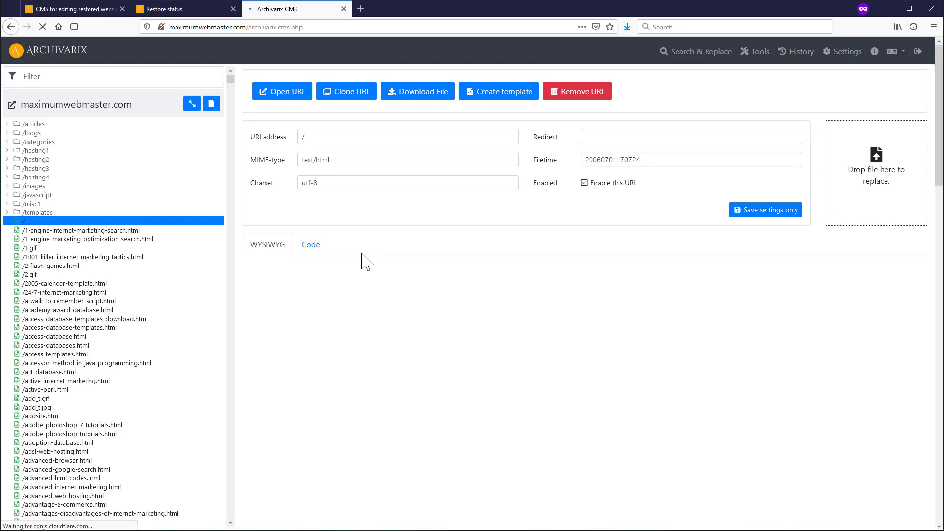
scroll(495, 423, down, 8)
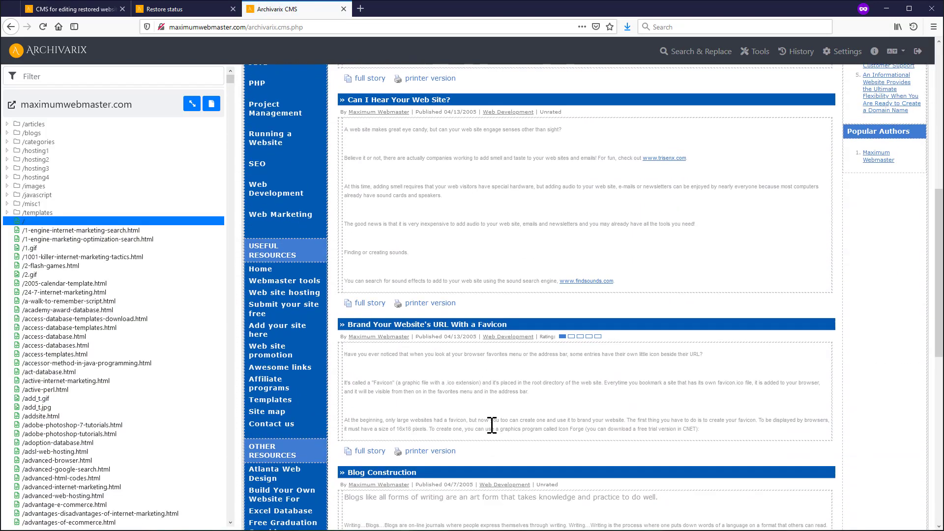
scroll(489, 426, up, 8)
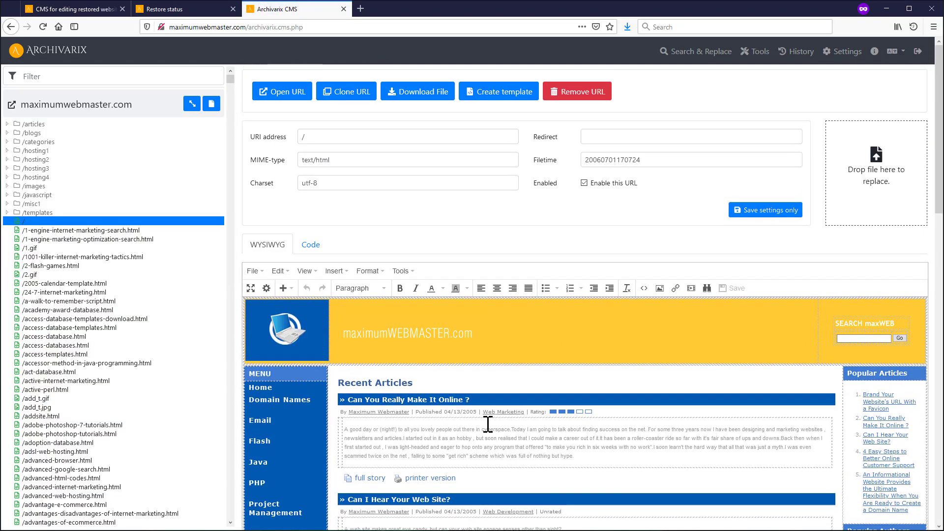
click(287, 96)
scroll(217, 374, down, 5)
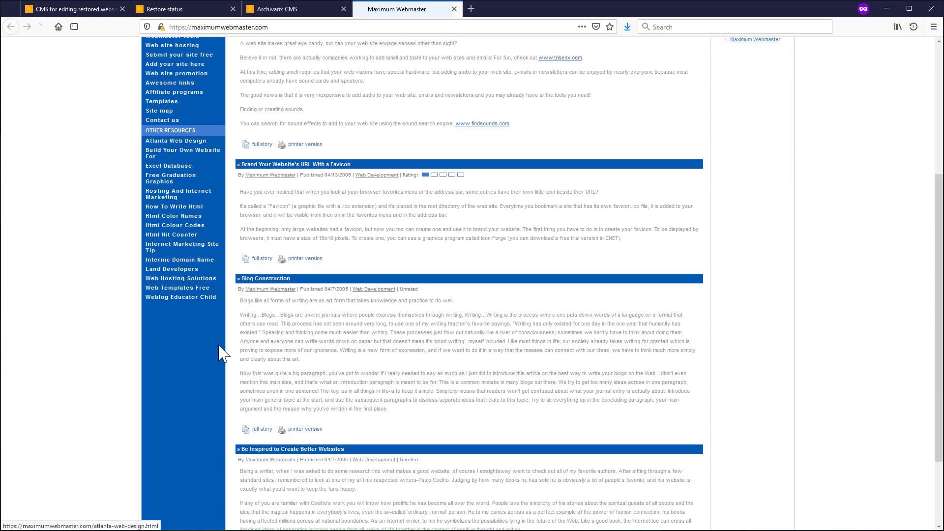
scroll(231, 367, up, 5)
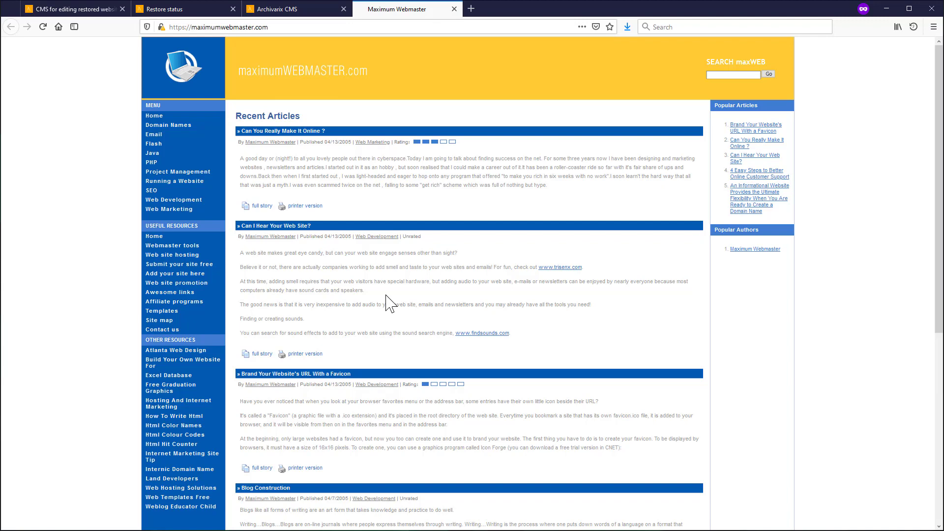
- On the Tools page, tick Include sitemap.xml and fix robots.txt to allow crawling the whole site
click(278, 10)
click(758, 55)
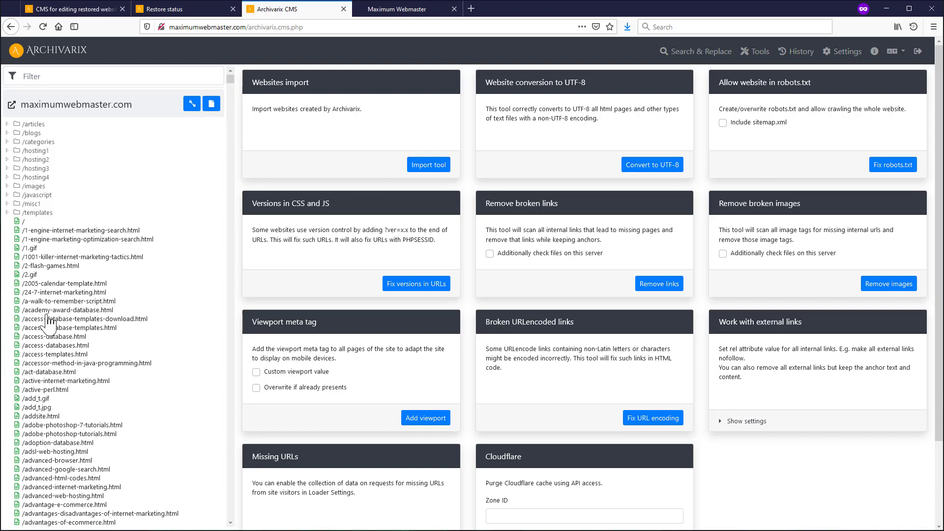
scroll(53, 416, down, 5)
scroll(53, 416, down, 8)
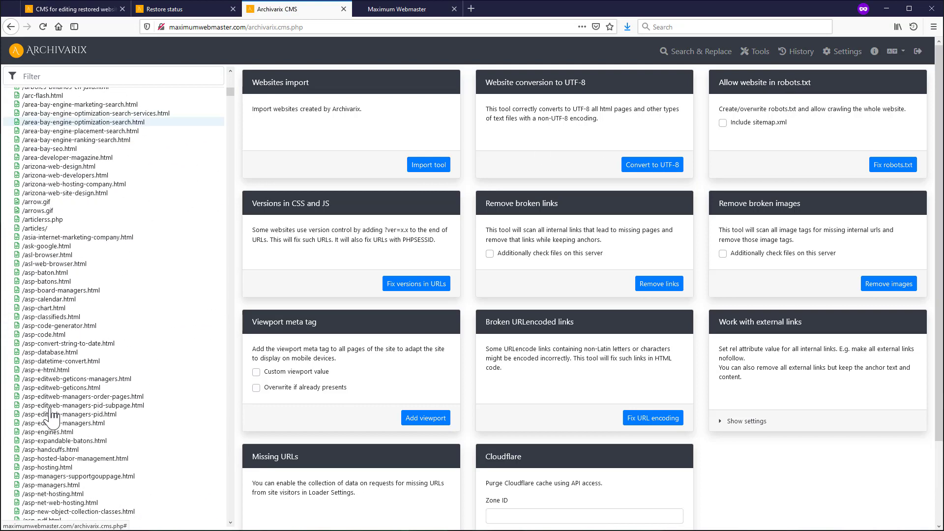
scroll(57, 411, up, 13)
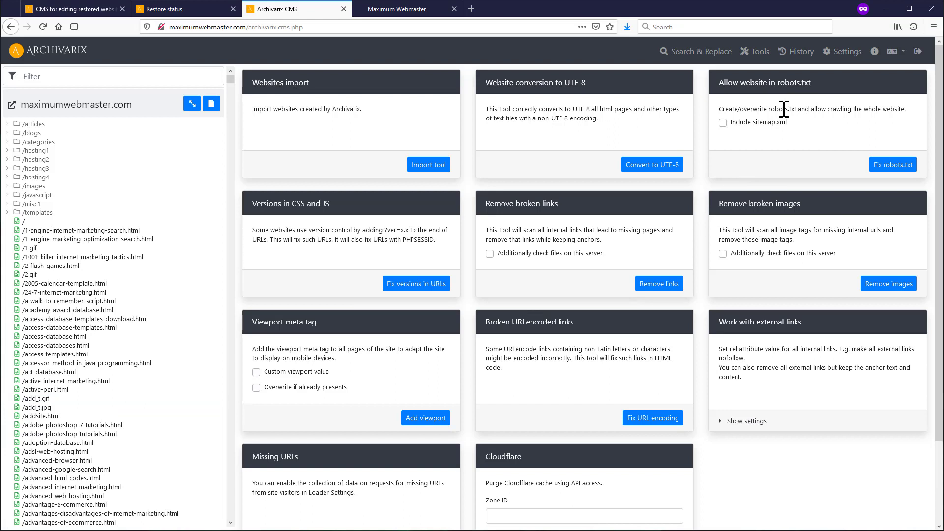
click(723, 122)
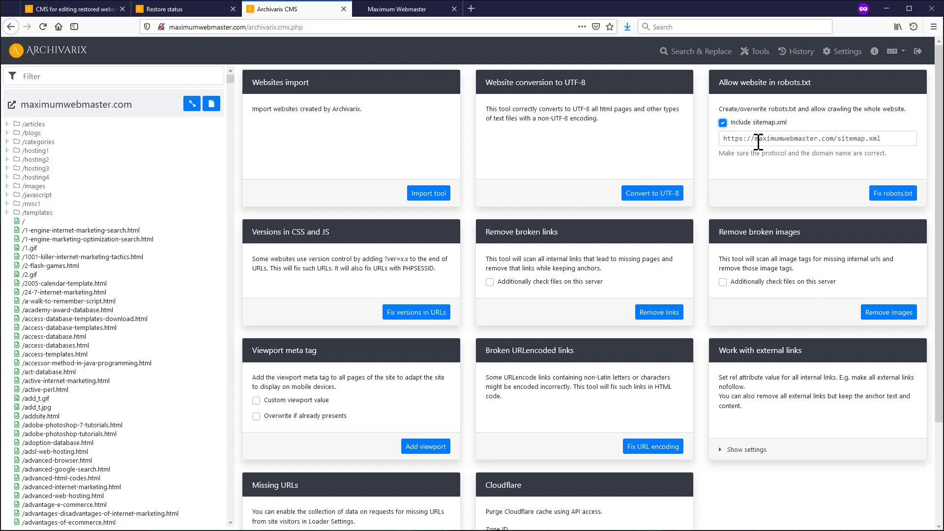
click(879, 194)
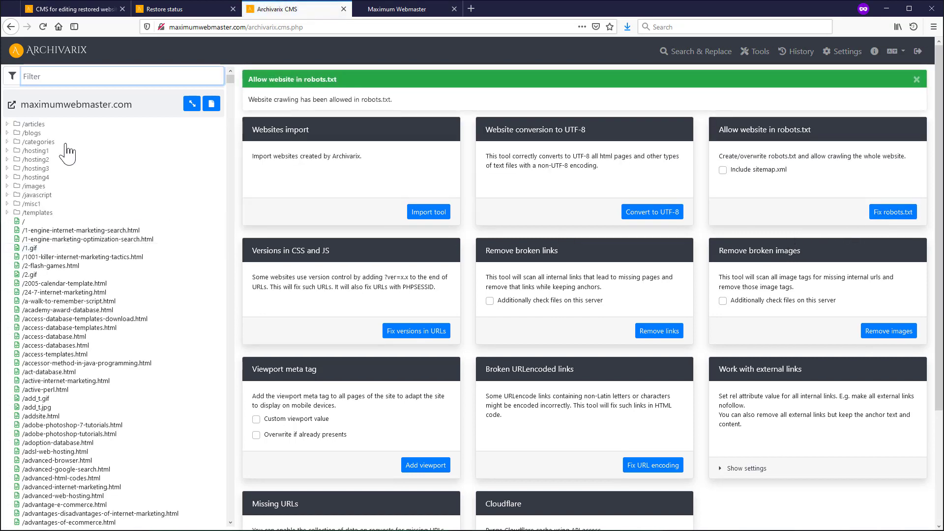
- Filter the files for 'robot', open /robots.txt and select its sitemap.xml address on line 4
text(robt)
key(BackSpace)
click(44, 128)
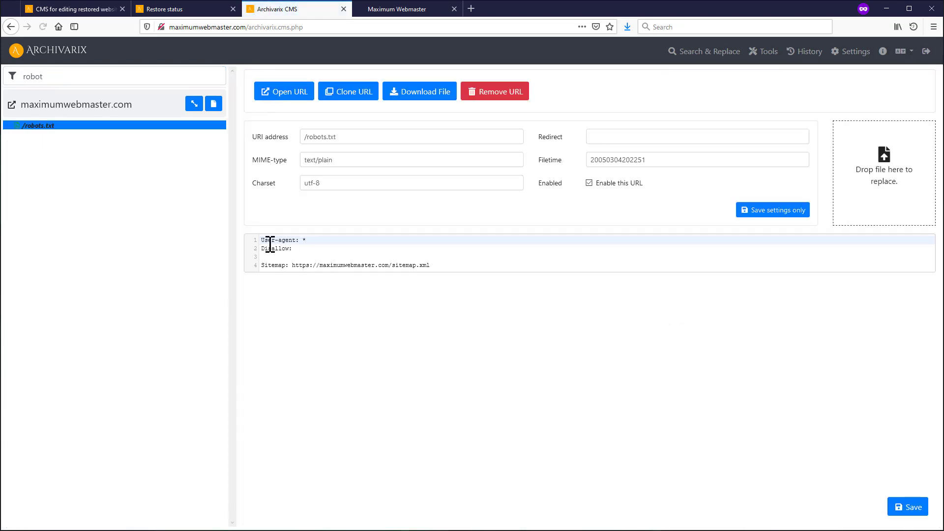
drag(307, 251, 256, 241)
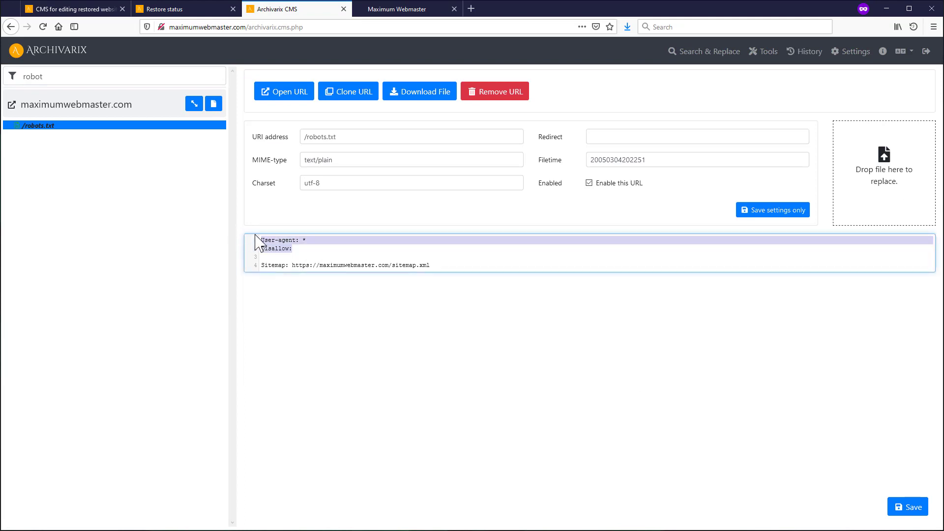
click(461, 266)
drag(443, 266, 475, 8)
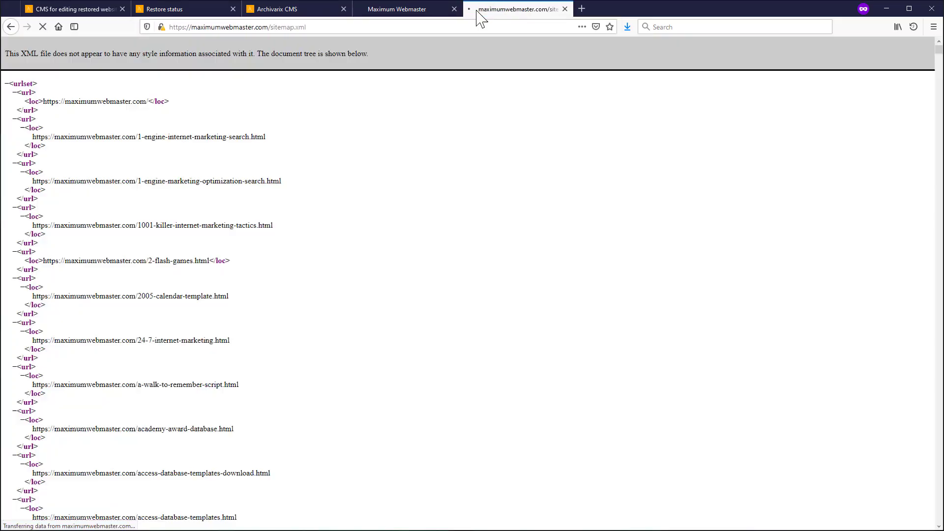
- Scroll through the sitemap.xml URL list, then go back to the Archivarix CMS tab
scroll(187, 210, down, 10)
scroll(188, 207, down, 5)
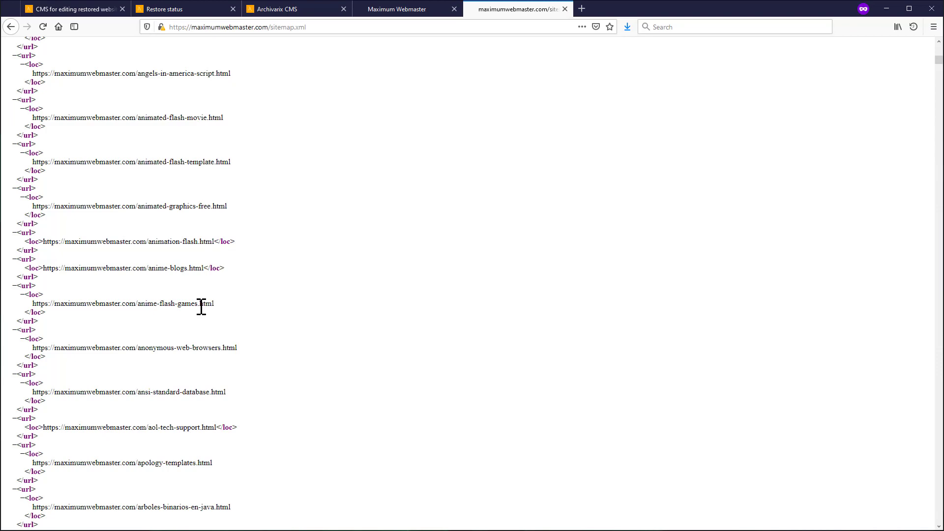
click(300, 10)
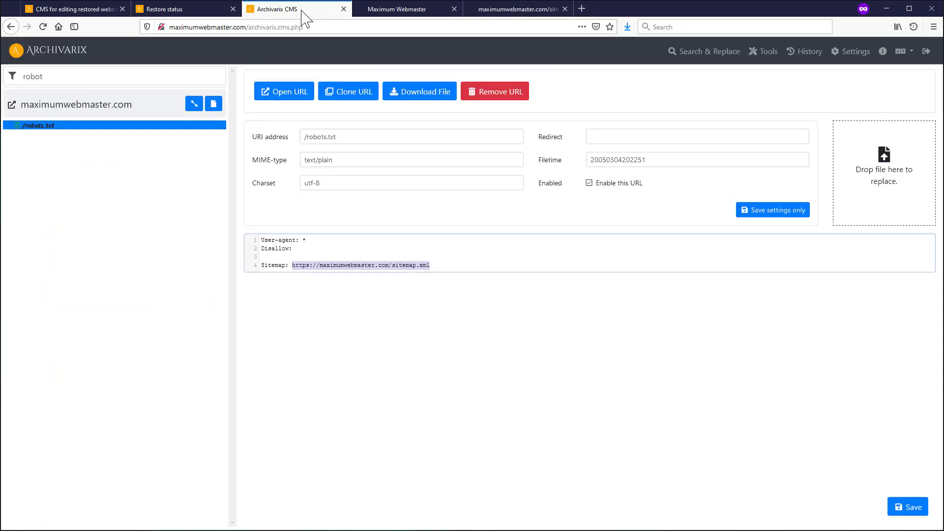
- Return to the Tools page listing Versions in CSS and JS, Remove broken images and Viewport meta tag
click(769, 52)
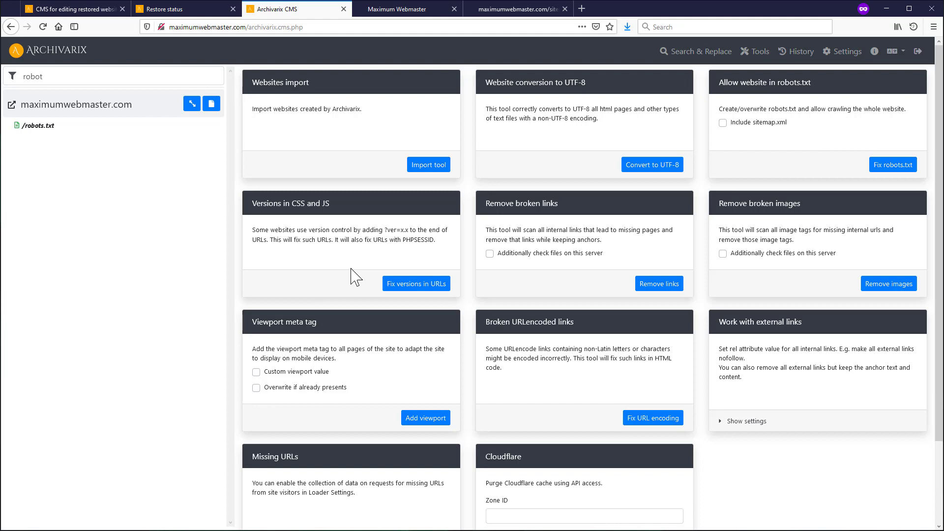
- Fix versioned CSS and JS URLs: 37 URLs fixed with 144 replaces across 3670 pages
click(421, 291)
click(549, 303)
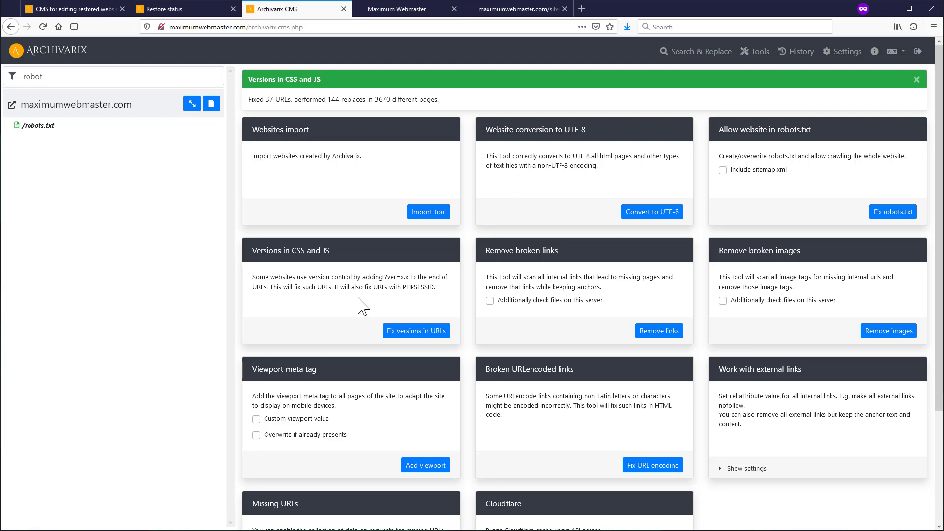
double_click(418, 287)
click(354, 304)
- Clear the 'robot' file filter to list all files, then view the live Maximum Webmaster homepage
double_click(33, 76)
key(BackSpace)
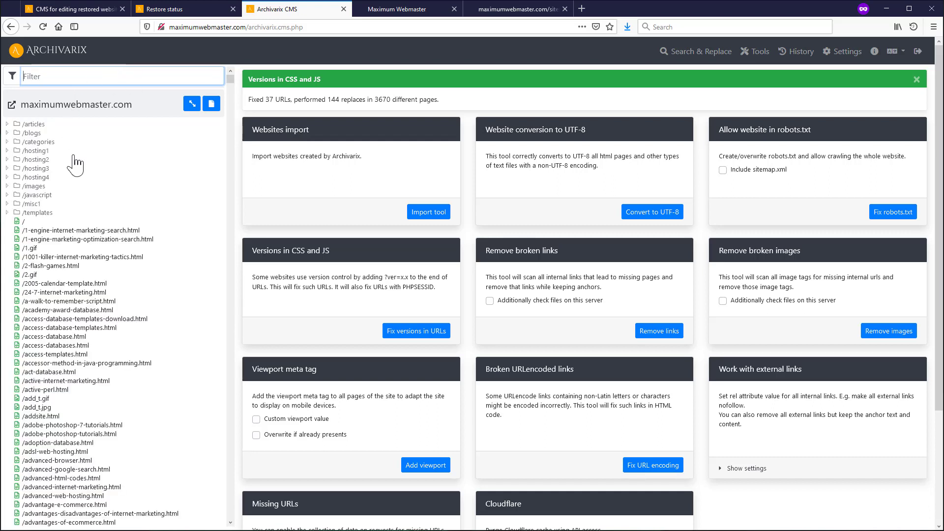
click(553, 338)
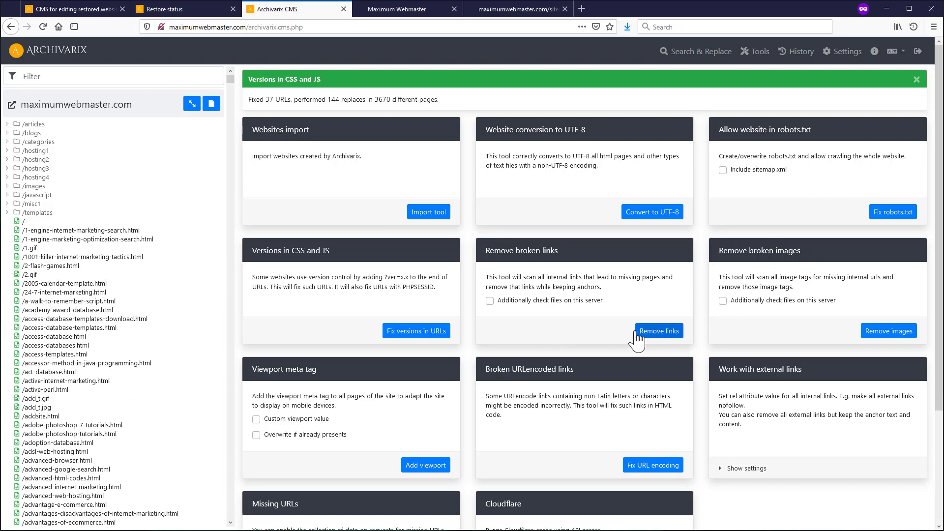
click(371, 11)
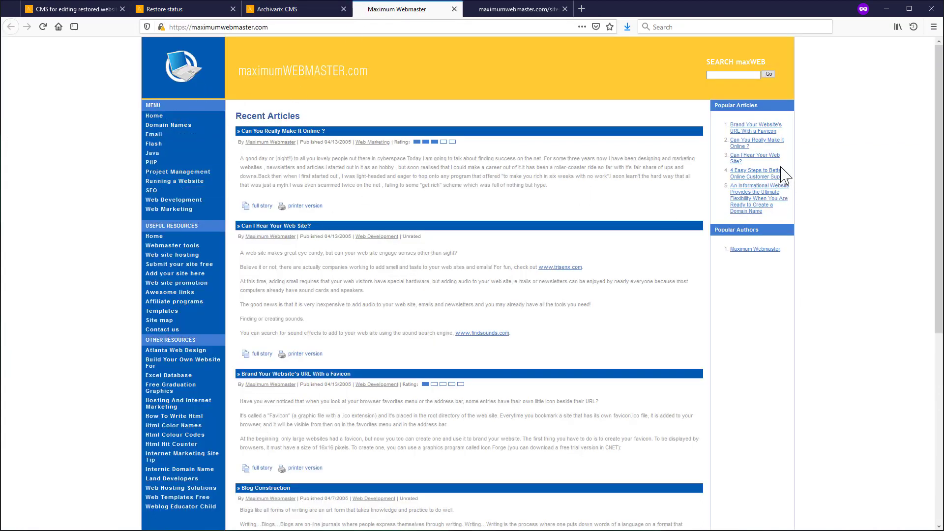
- Test the 'Can You Really Make It Online ?' article link, then reload the homepage
click(743, 142)
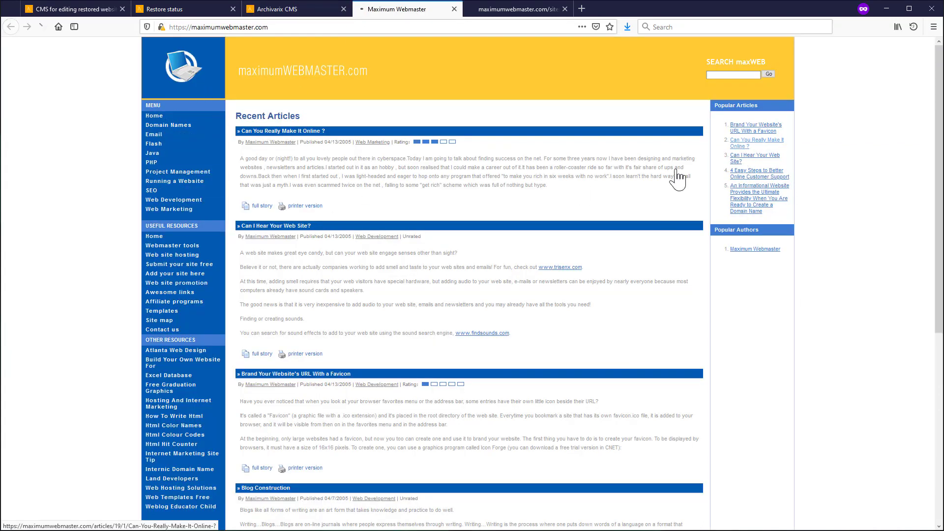
key(alt+Left)
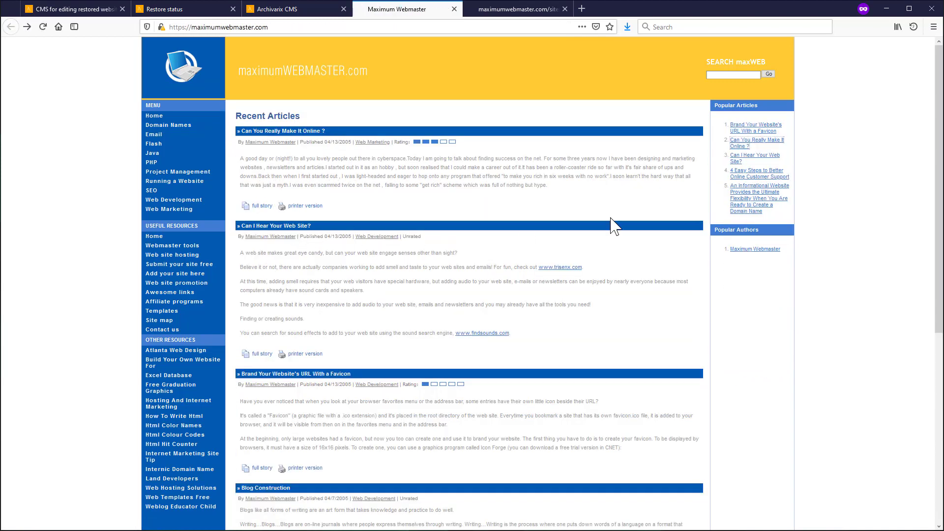
click(755, 131)
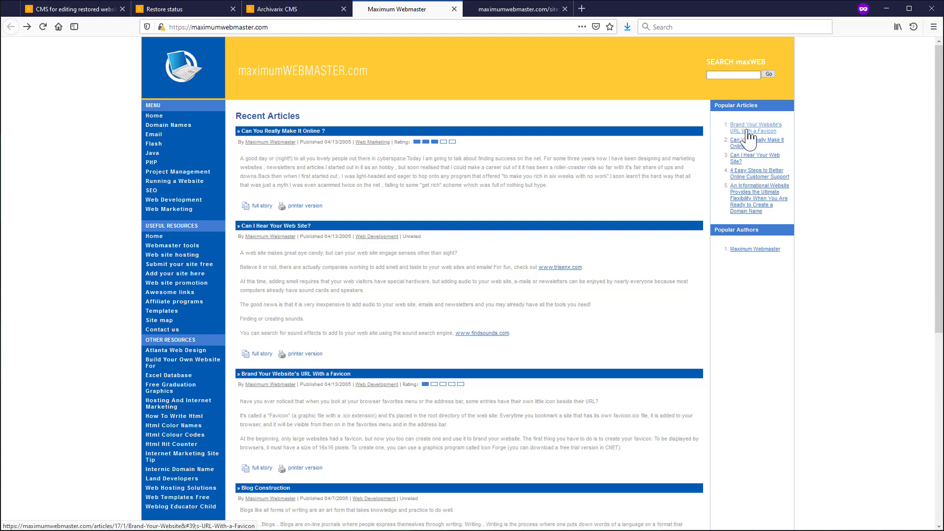
key(F5)
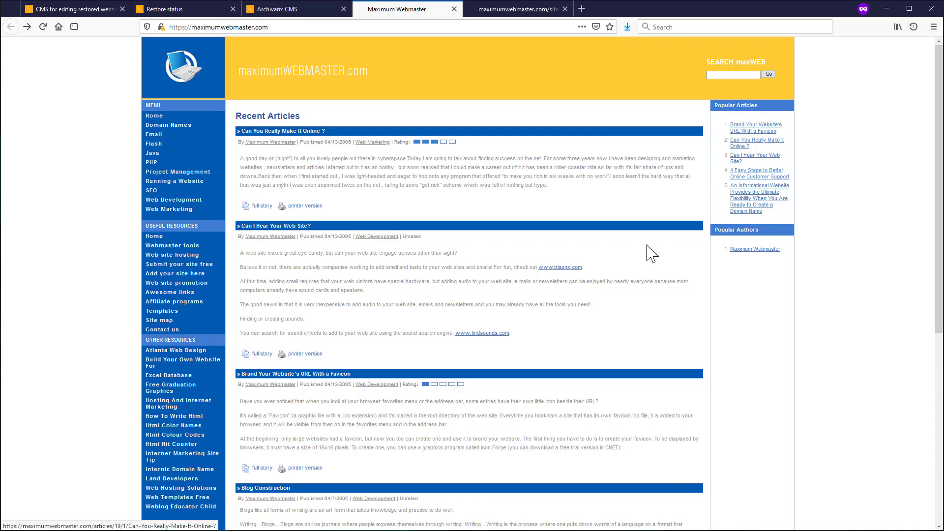
click(335, 8)
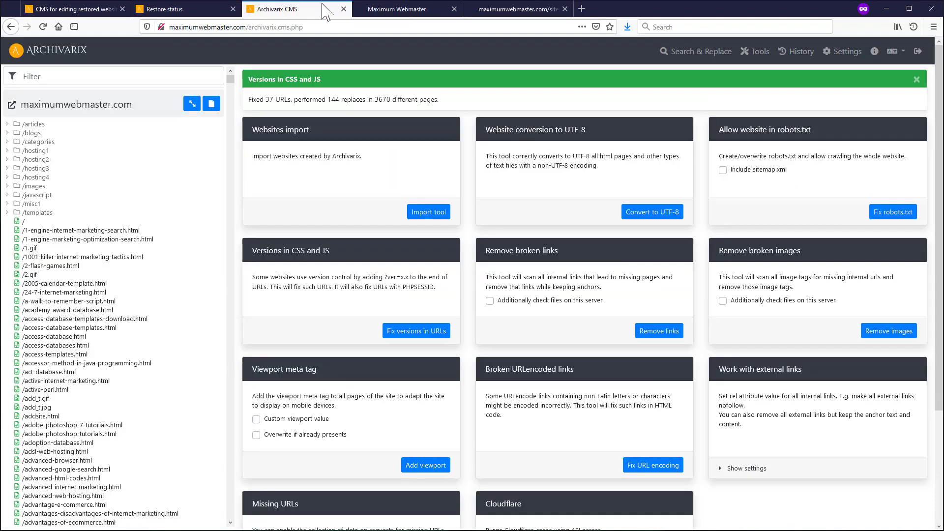
- Remove broken internal links, 974 across 3652 pages, then return to the Maximum Webmaster tab
click(665, 332)
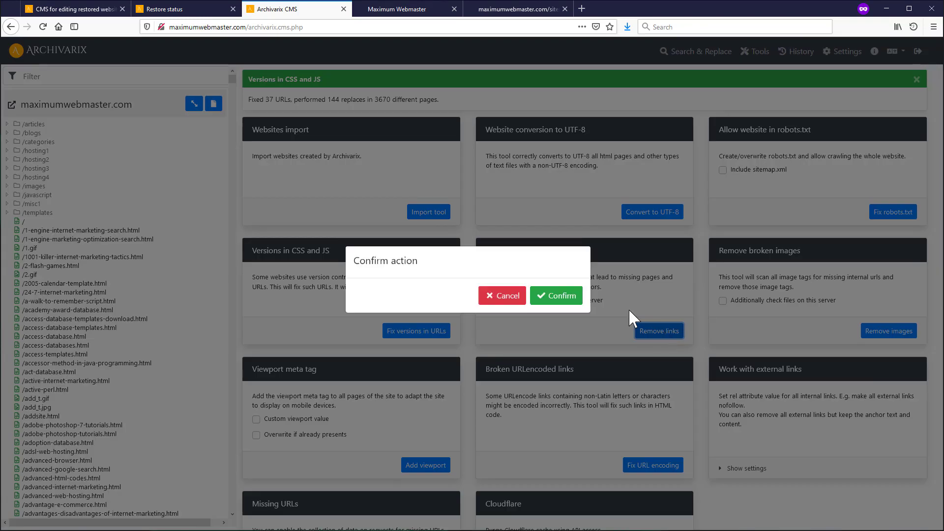
click(566, 298)
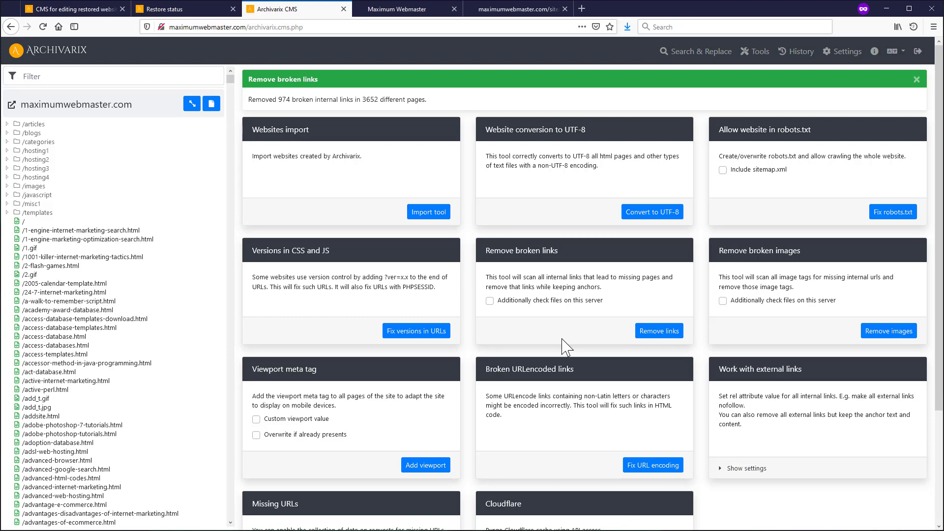
click(416, 12)
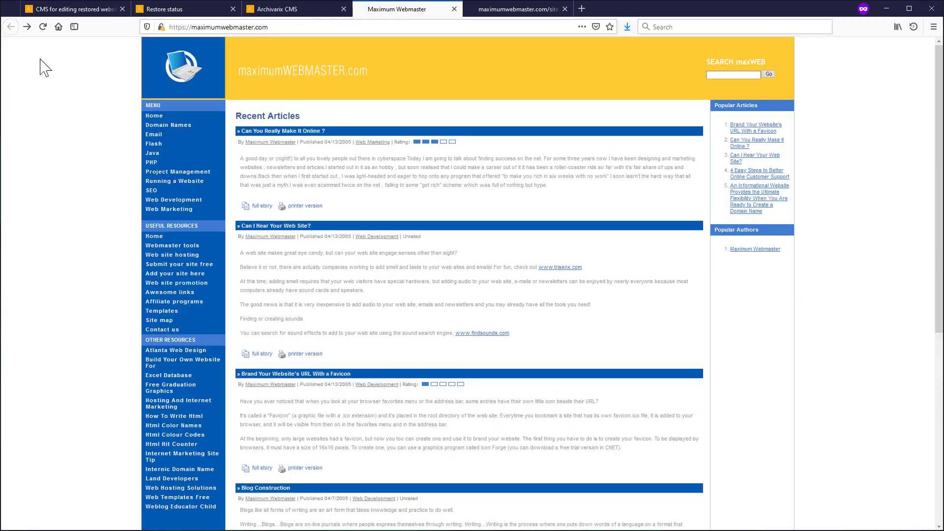
- Reload the homepage and check that dead sidebar article links now show as plain text
click(58, 27)
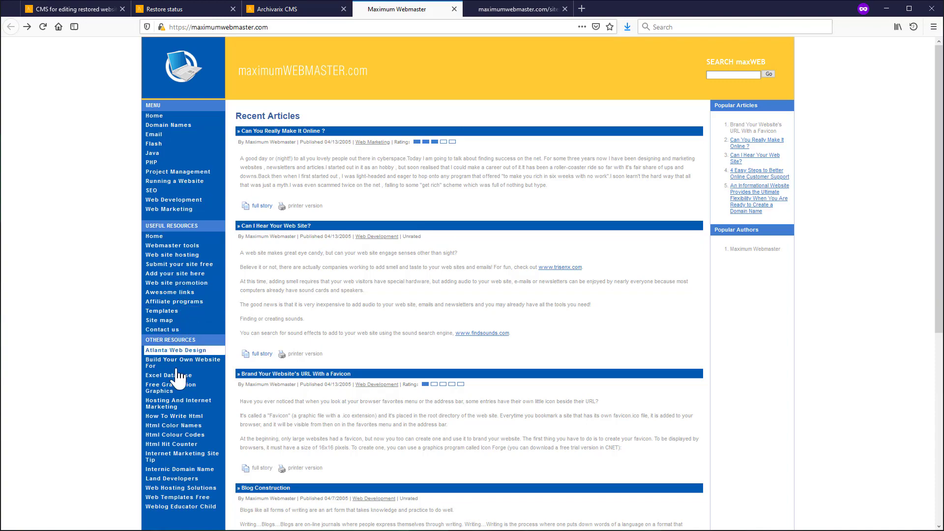
scroll(492, 475, down, 3)
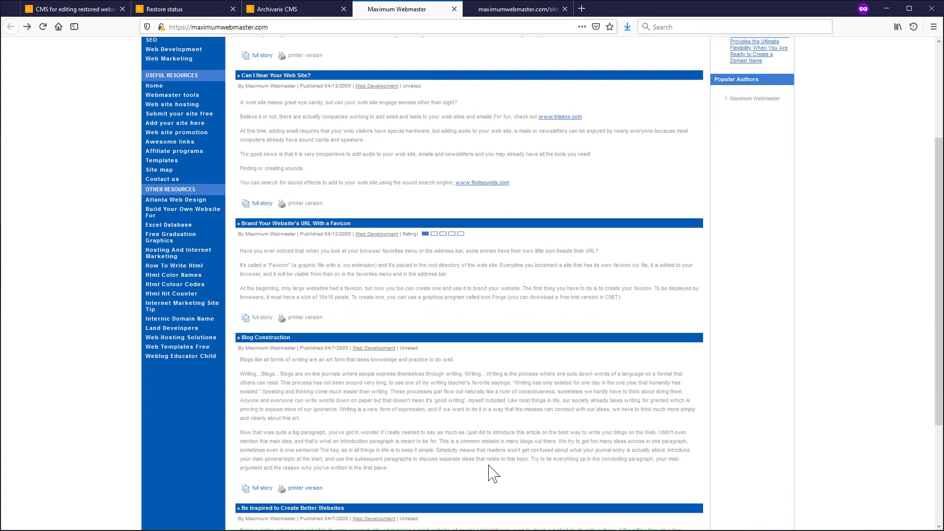
scroll(494, 474, up, 3)
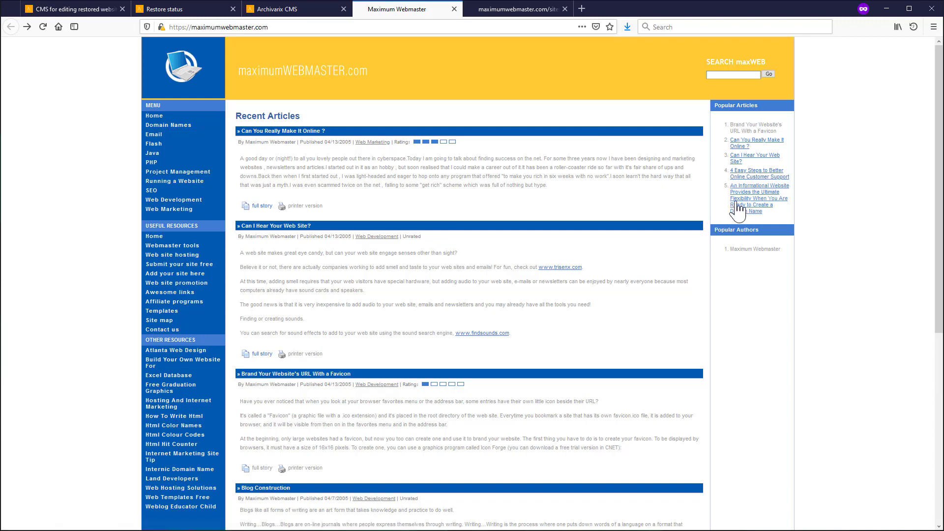
click(266, 10)
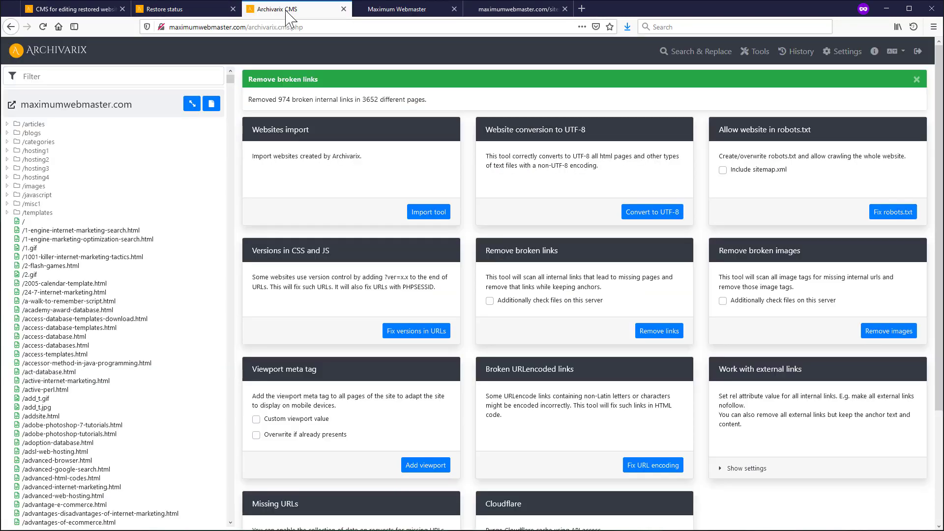
- Run and confirm Remove broken images, removing 524 images across 3652 pages
click(885, 335)
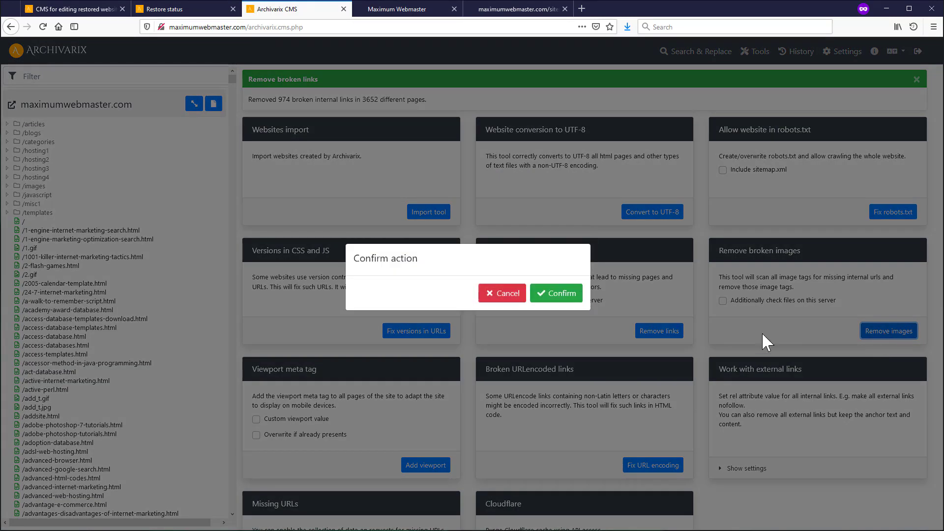
click(559, 298)
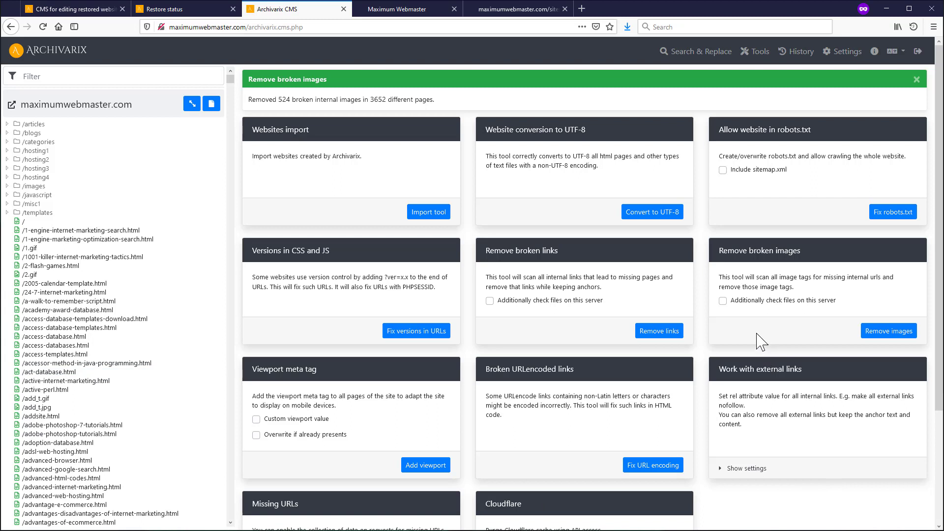
click(723, 301)
click(491, 301)
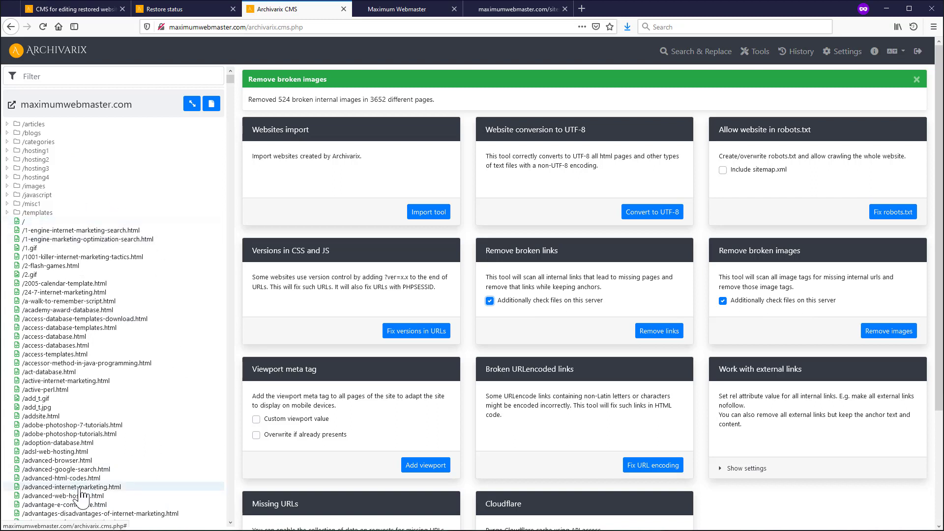
click(785, 301)
click(543, 302)
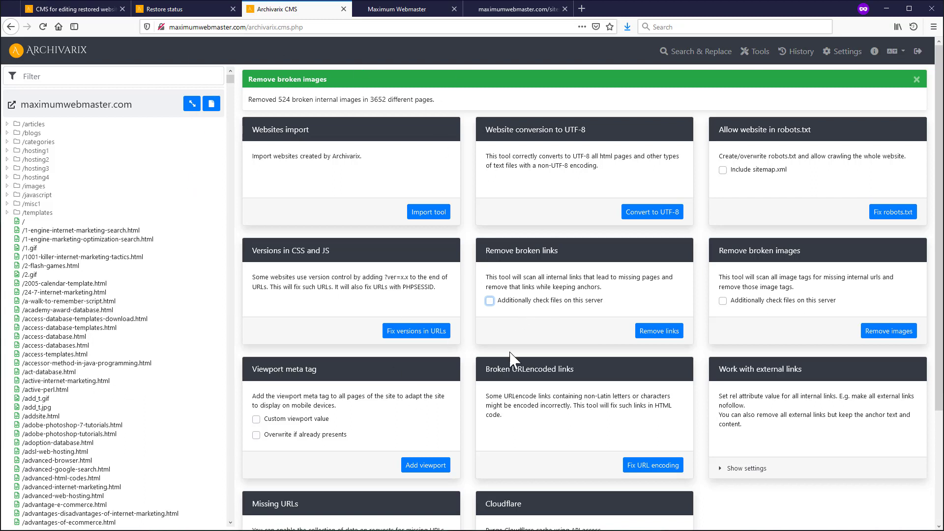
click(572, 336)
- Run and confirm Add viewport from the Viewport meta tag card for all 3652 pages
click(426, 465)
click(546, 301)
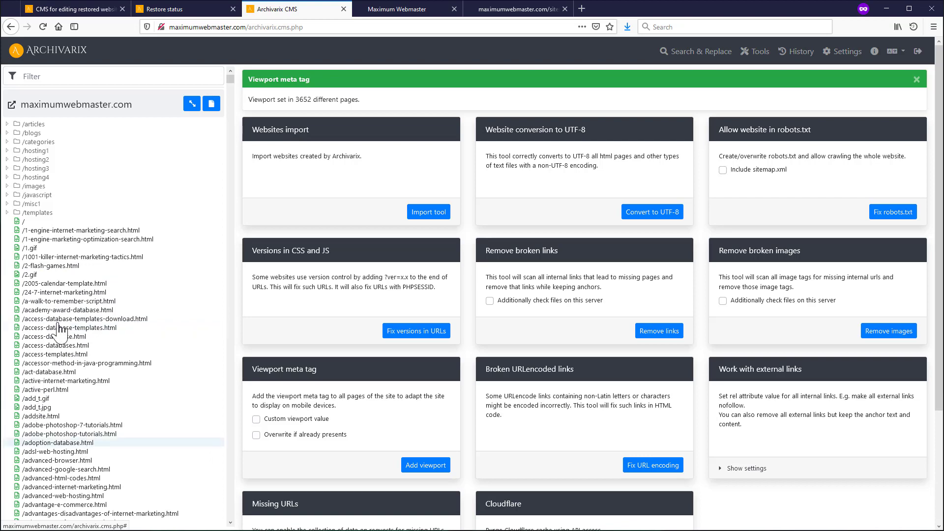
scroll(54, 389, down, 6)
scroll(53, 398, up, 6)
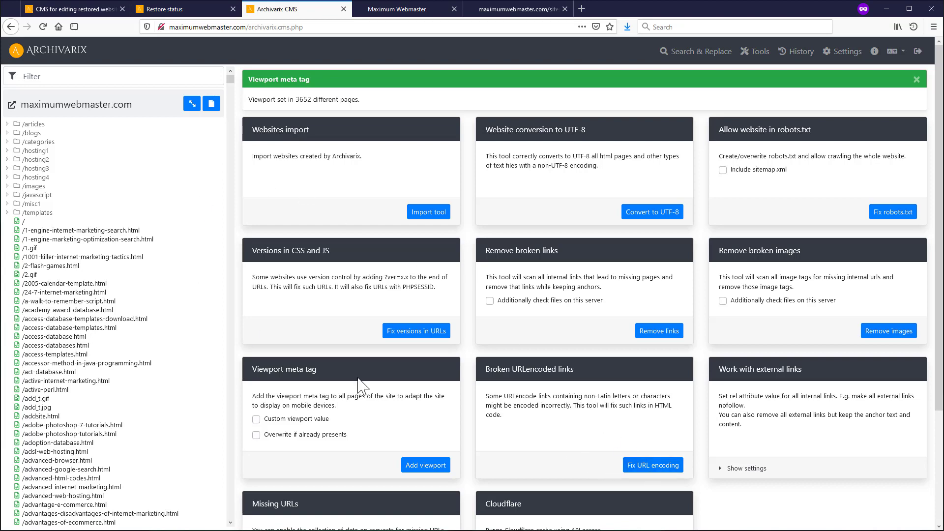
- Fix broken URL encoding, updating 2 encoded URLs across 3652 pages, then view the restored site
click(633, 465)
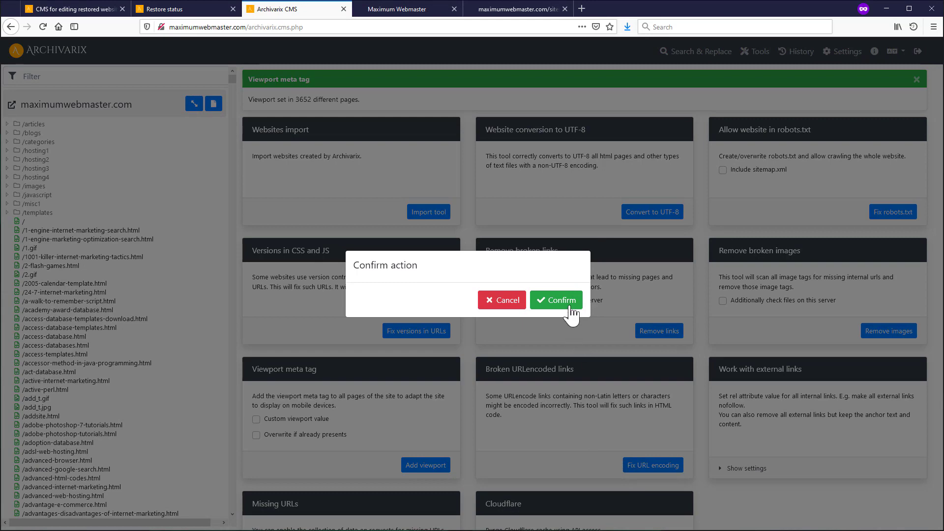
click(570, 307)
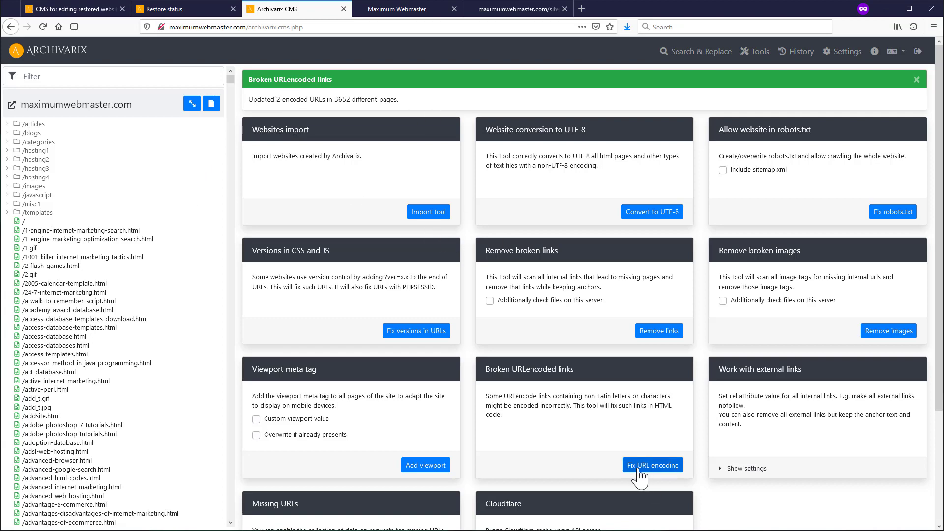
scroll(631, 420, down, 2)
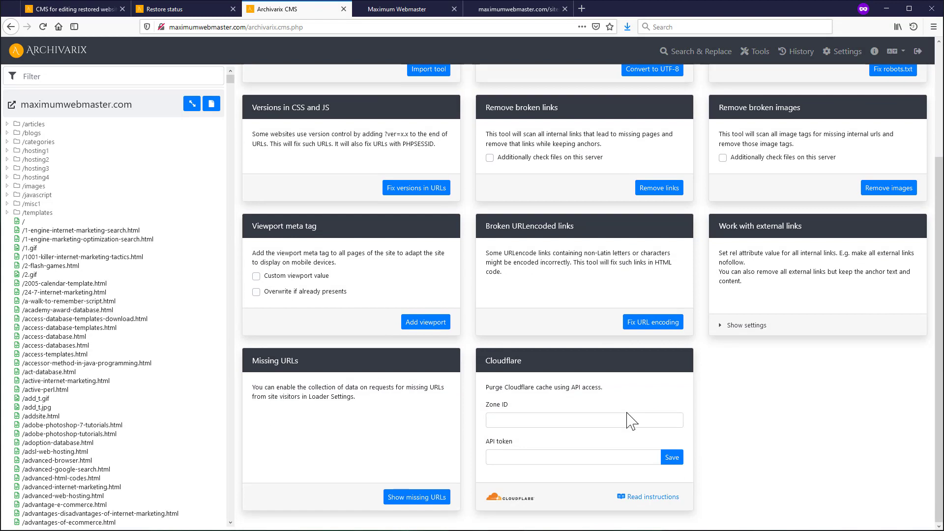
scroll(637, 468, up, 2)
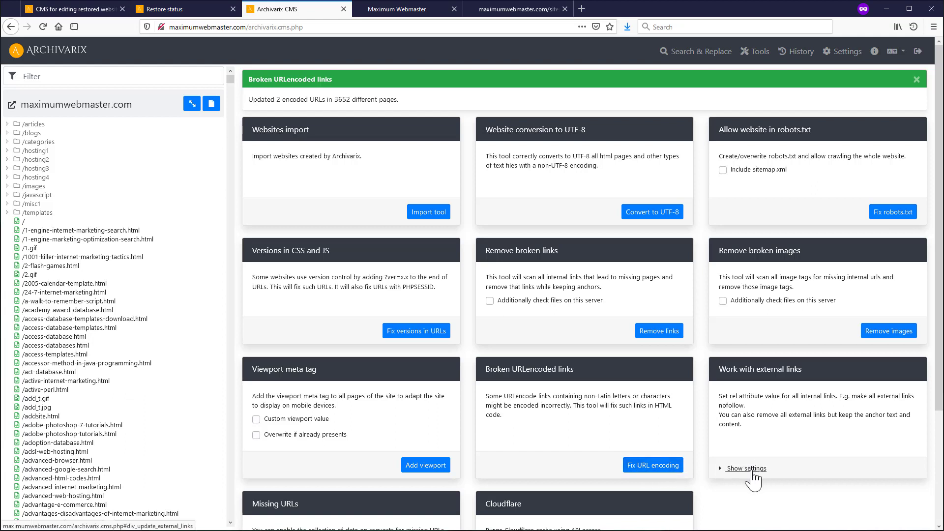
click(380, 19)
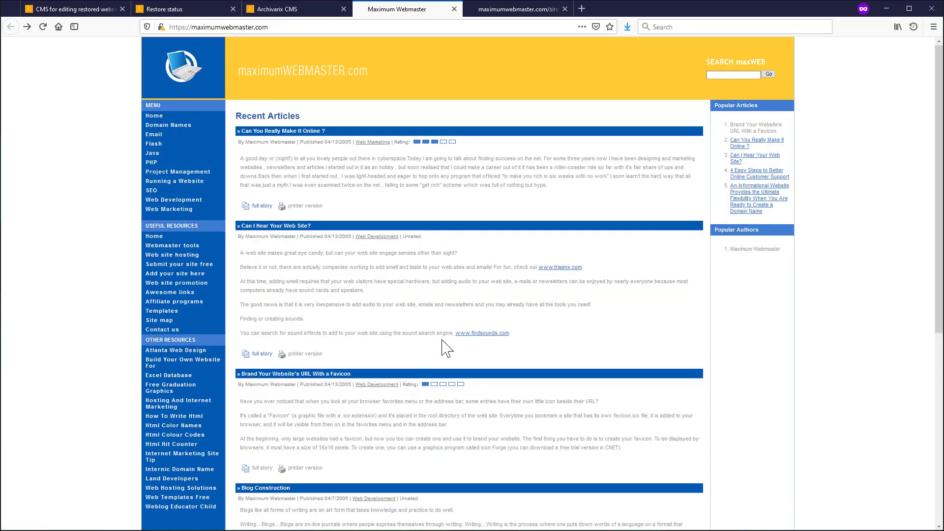
- Inspect the trisenx.com link in DevTools, finding it points to a local file path
key(F12)
scroll(432, 285, down, 4)
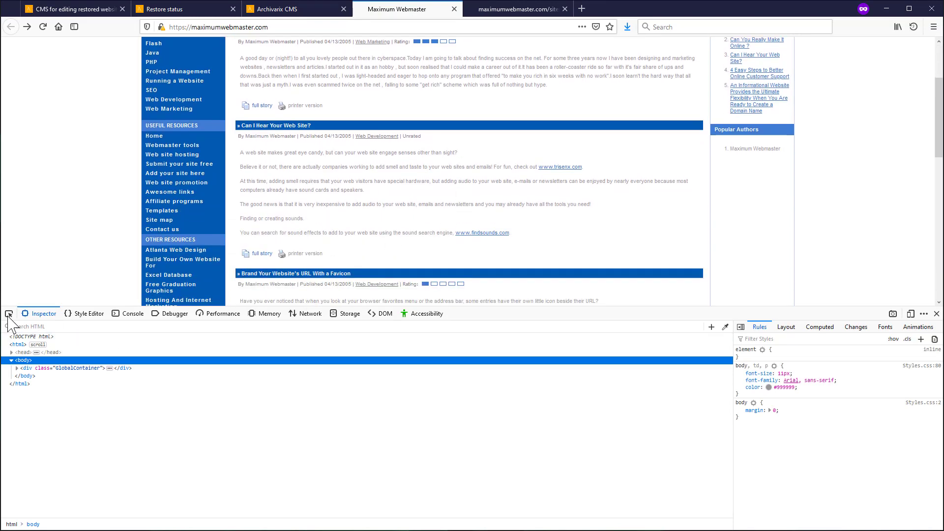
click(9, 314)
click(565, 168)
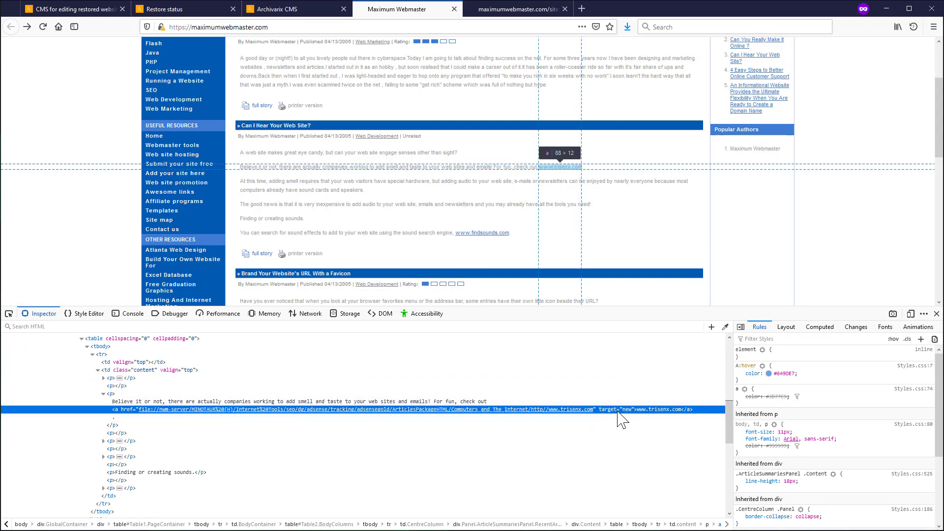
click(320, 18)
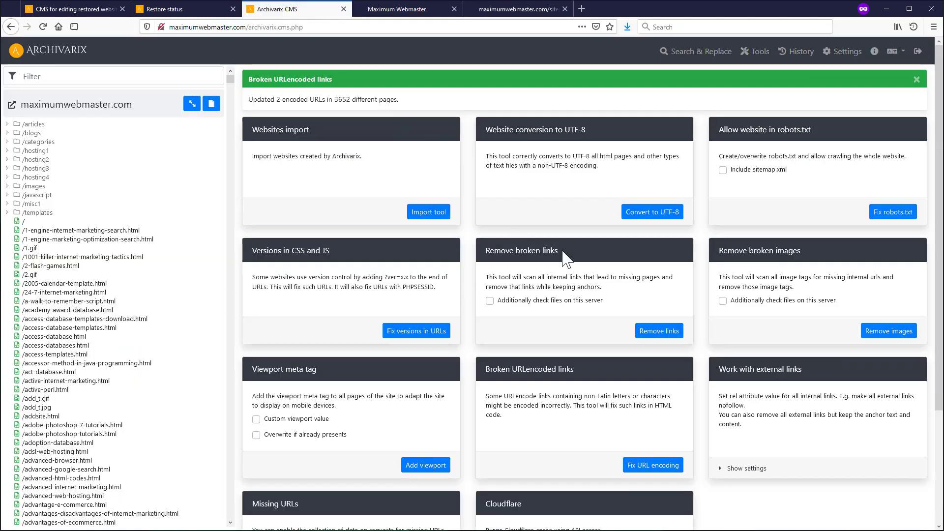
- Set external links to rel nofollow and target _blank, and apply to all 56687 links
click(740, 470)
scroll(728, 358, down, 2)
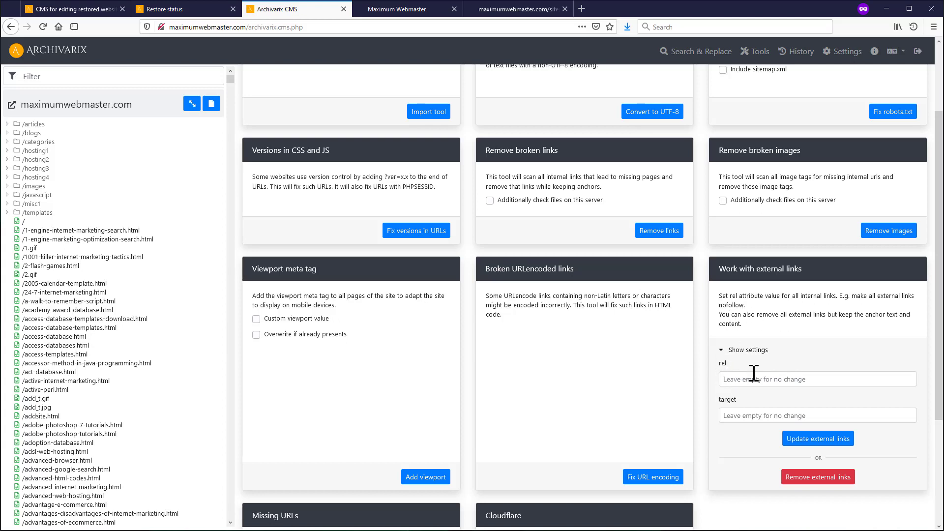
click(742, 380)
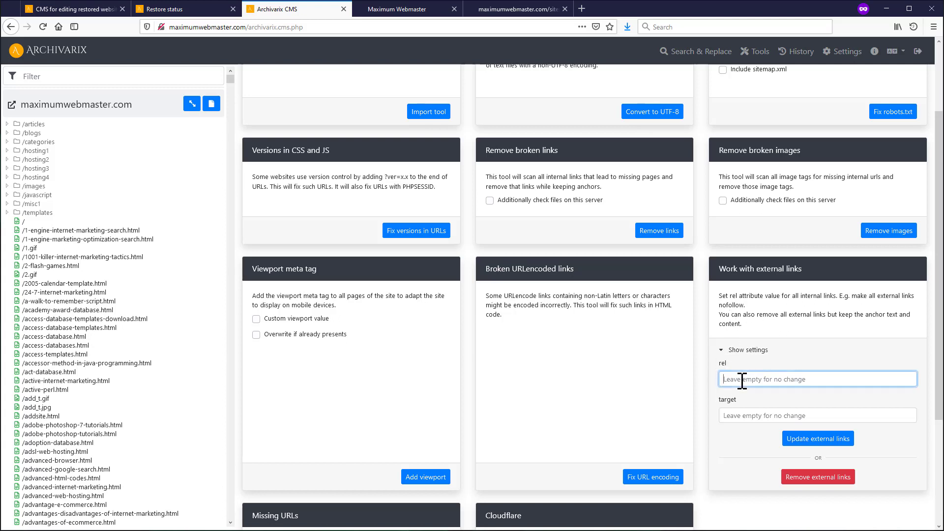
text(nofollow)
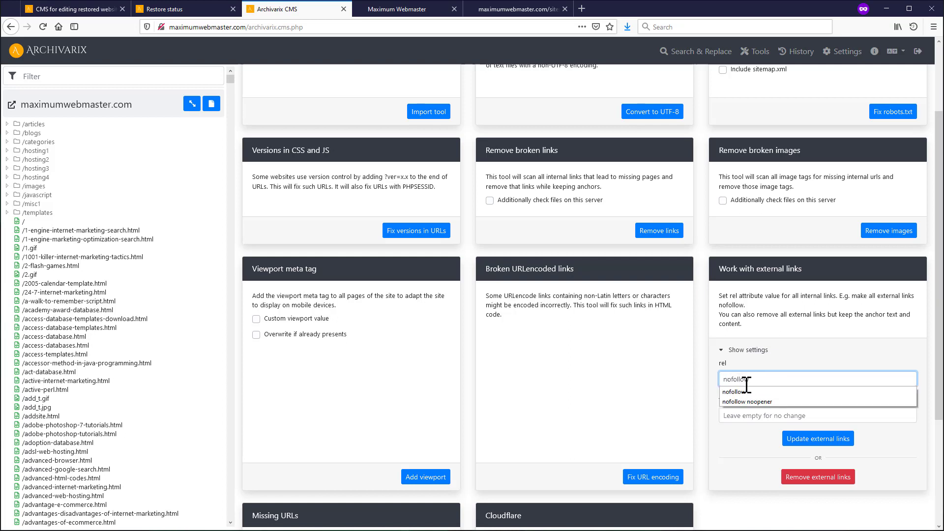
click(749, 392)
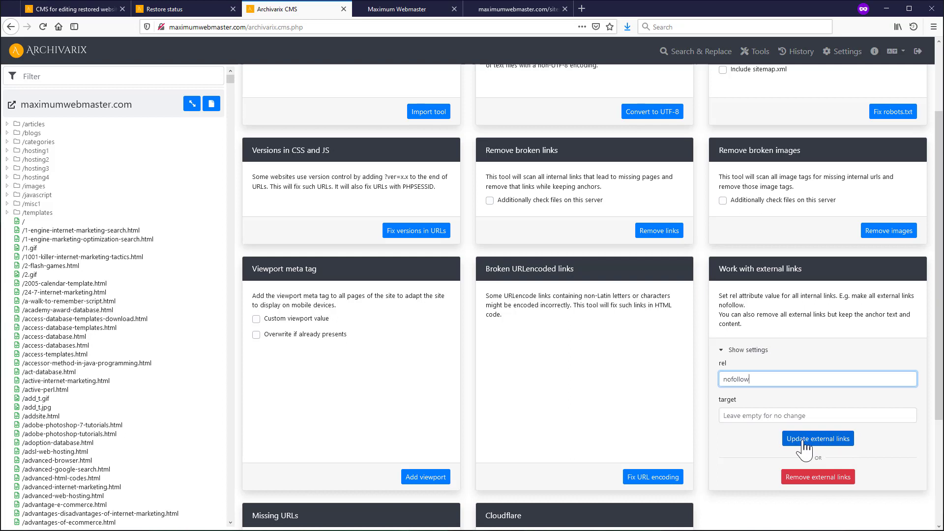
click(731, 416)
text(_blank)
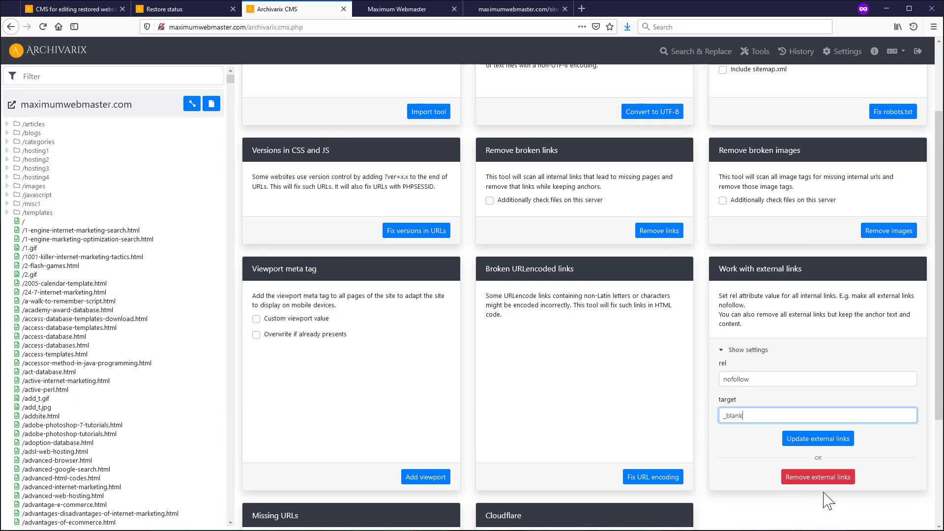
click(830, 442)
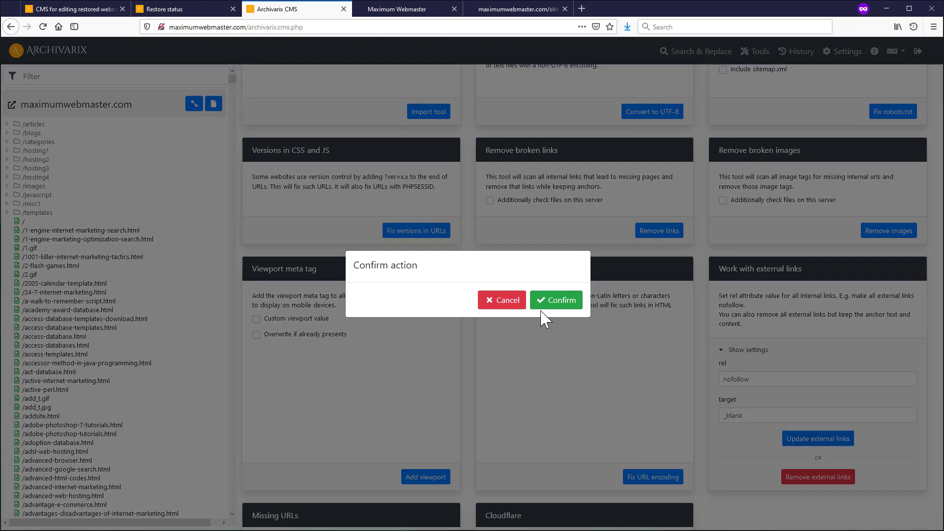
click(545, 301)
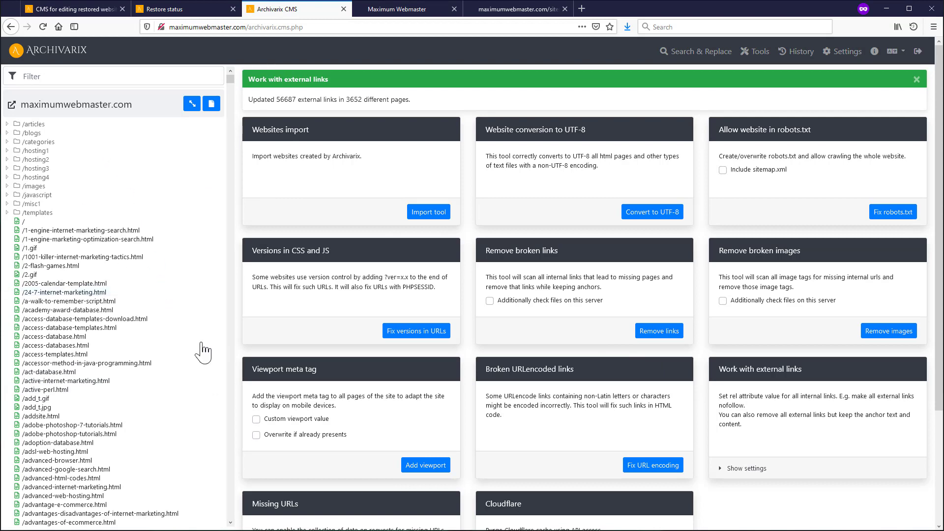
click(391, 10)
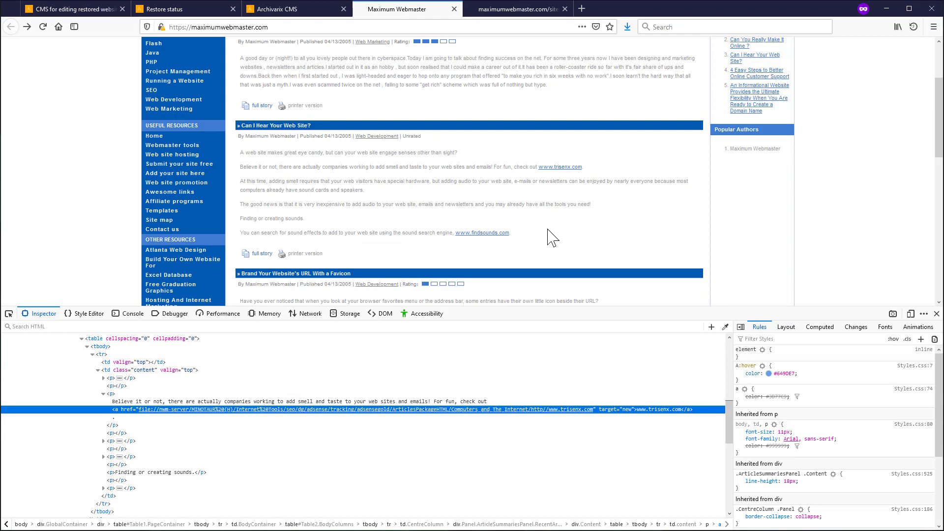
key(F5)
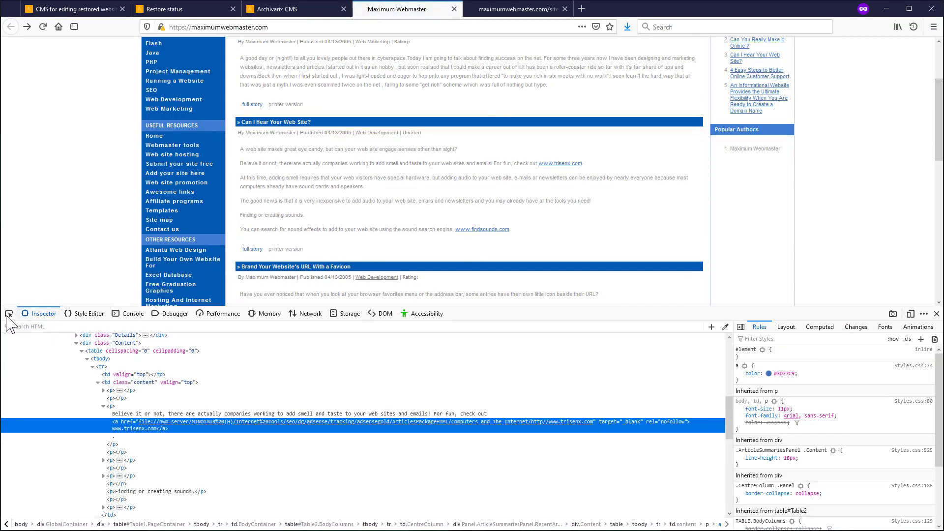
click(9, 314)
click(561, 165)
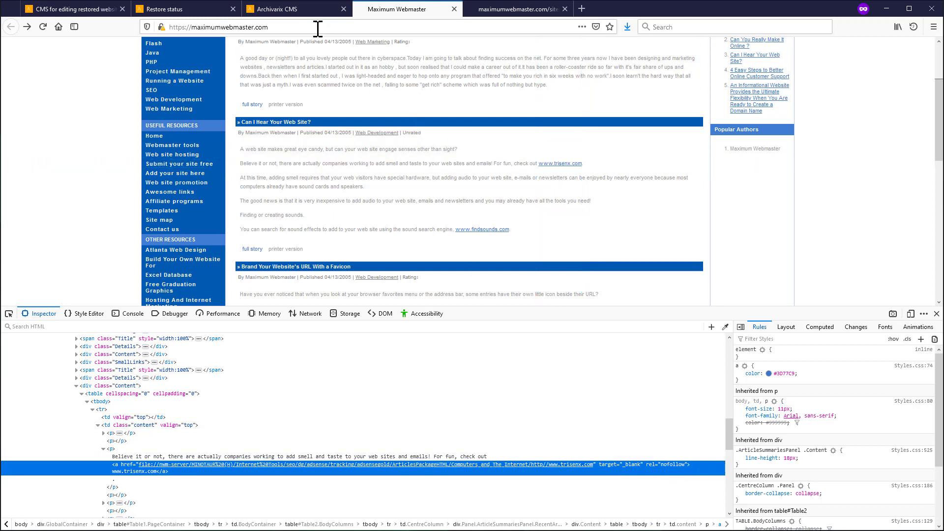
click(314, 10)
scroll(755, 433, down, 2)
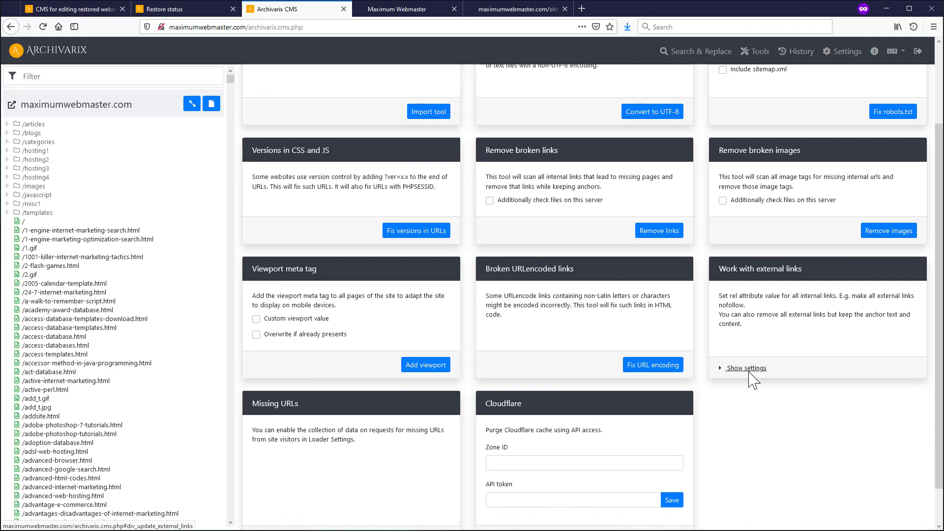
- Review the external-links settings and Missing URLs card, then open the CMS Settings page
click(747, 368)
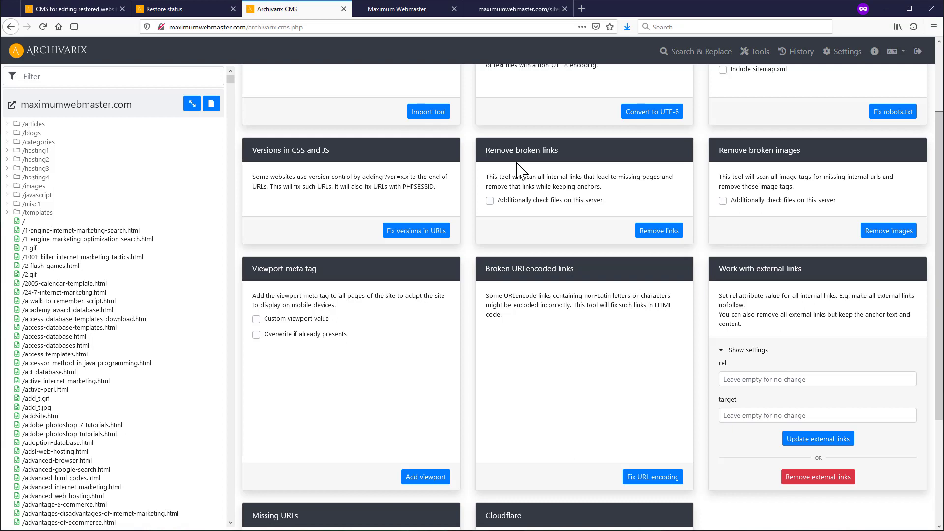
click(745, 349)
scroll(552, 445, down, 2)
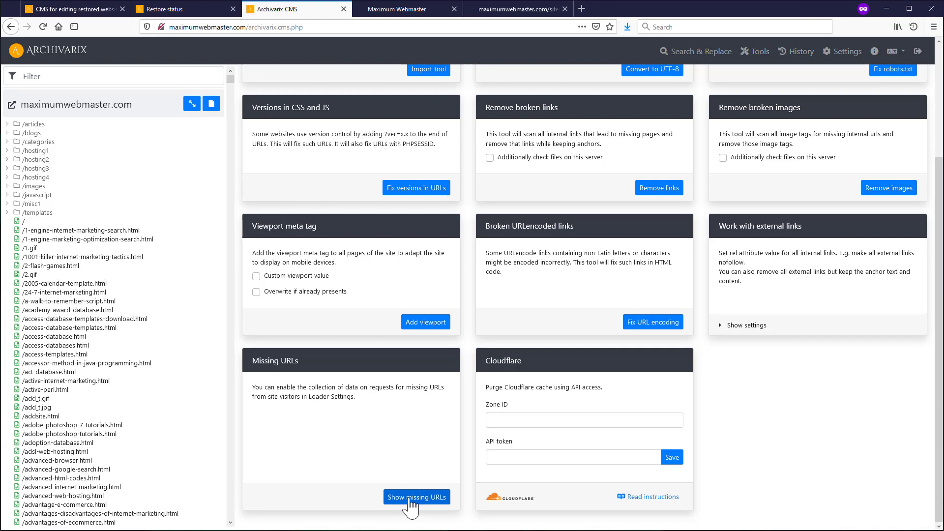
click(849, 51)
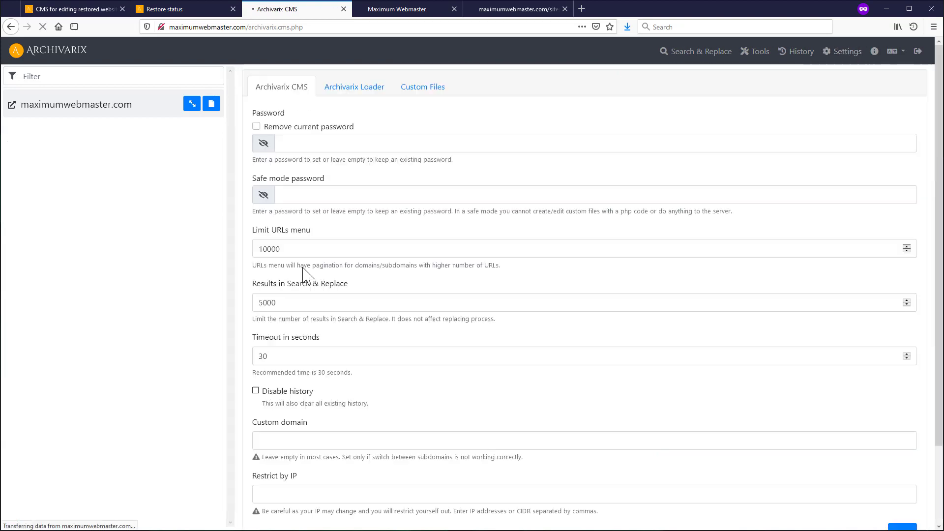
- Tick Gather missing requests in the Archivarix Loader settings and save them
click(366, 96)
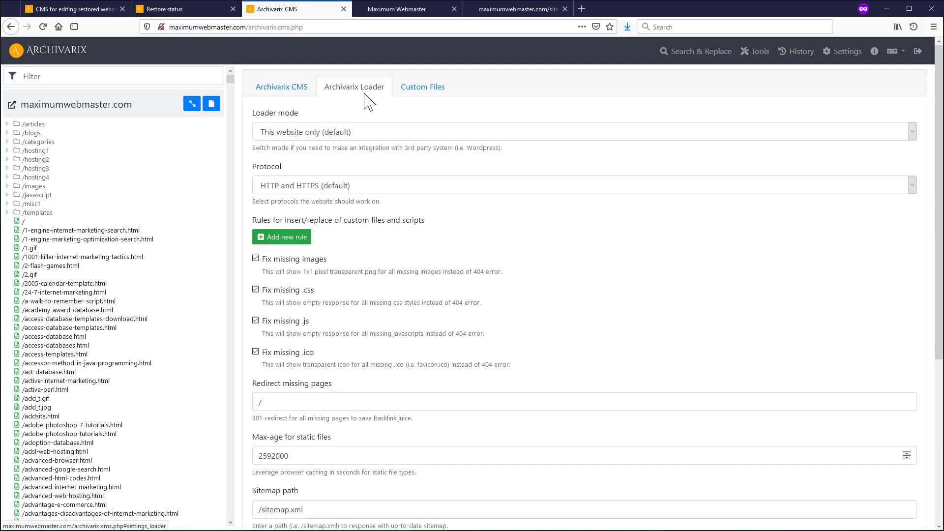
scroll(367, 96, down, 5)
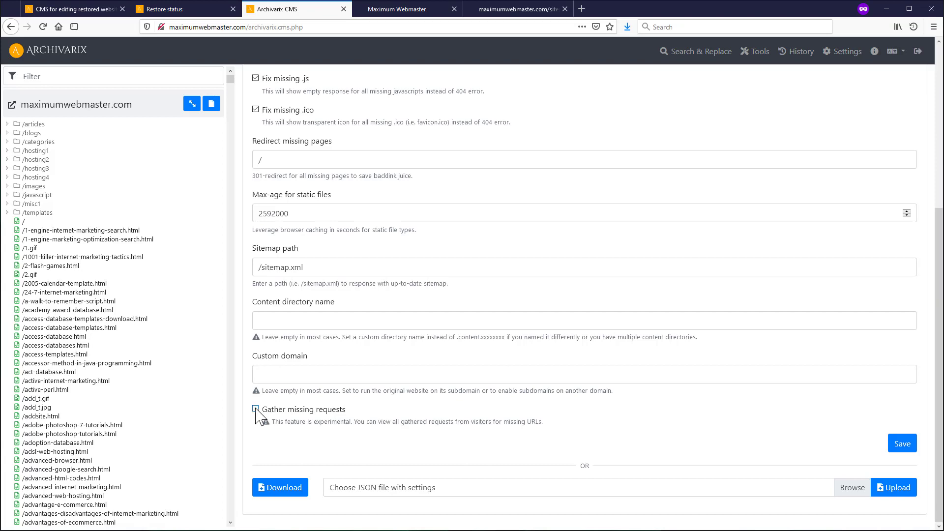
click(255, 410)
click(903, 449)
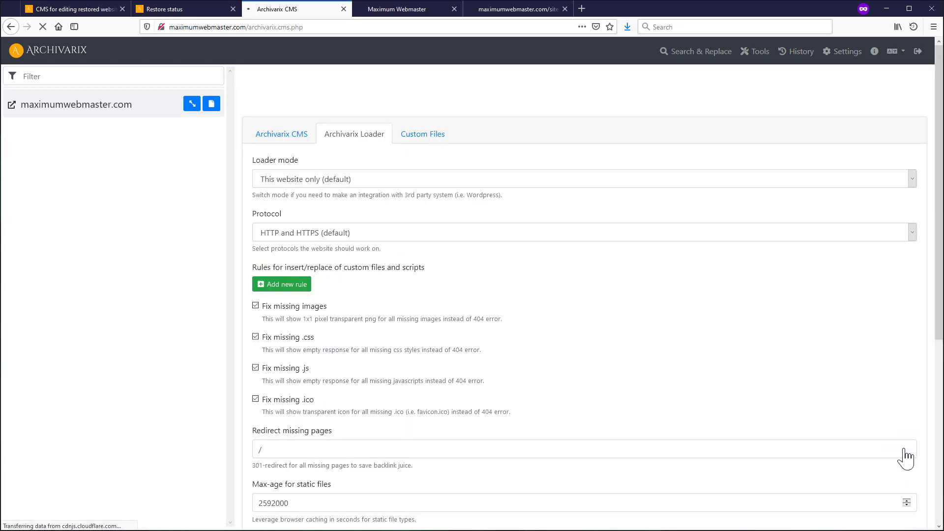
- Reload the restored site and browse Flash, two articles, Web site hosting, Awesome links and Add your site here
click(418, 8)
scroll(178, 195, up, 3)
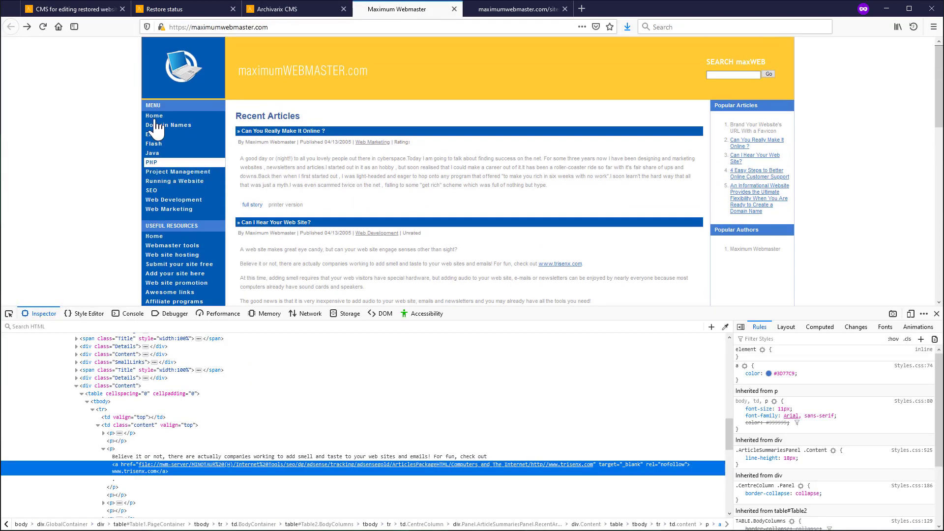
click(42, 27)
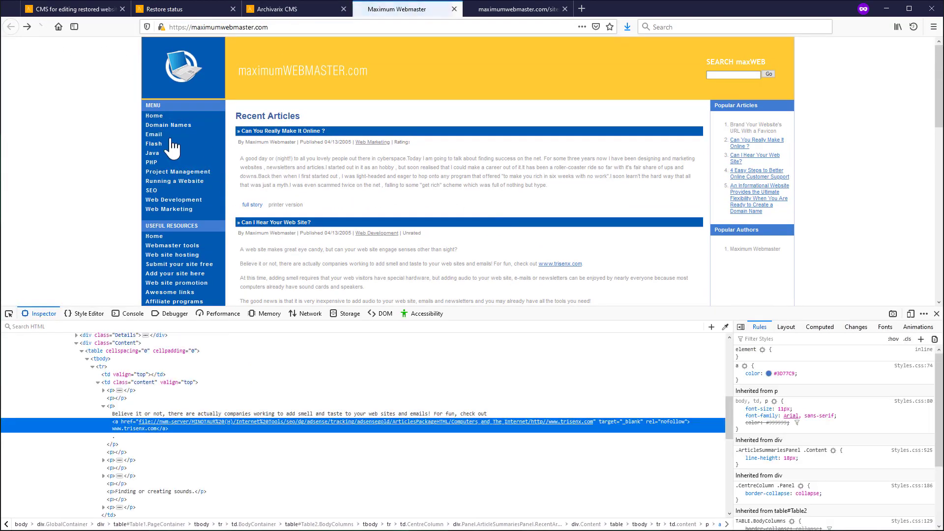
click(154, 143)
click(752, 156)
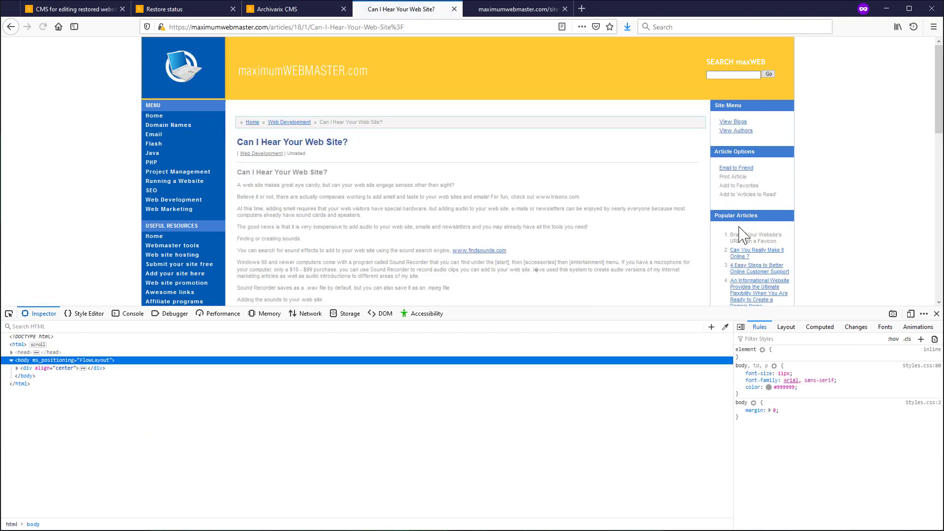
click(756, 251)
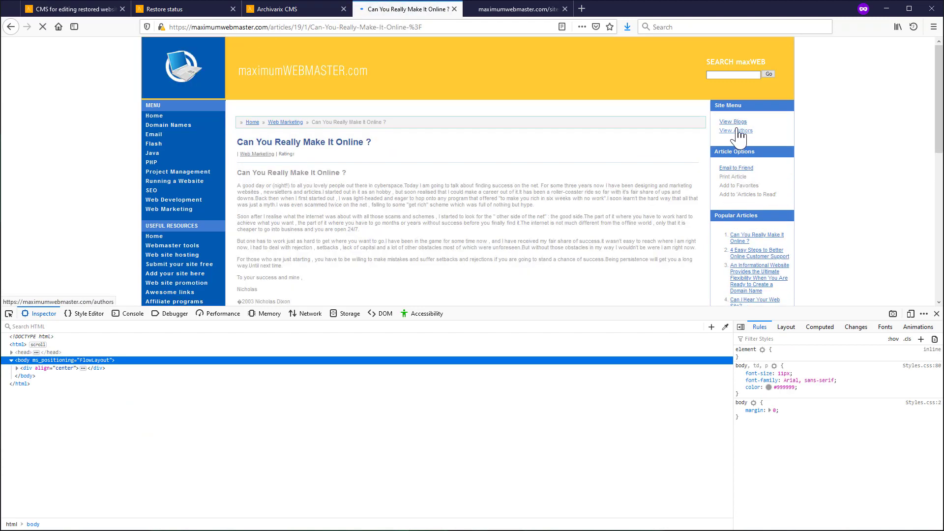
click(165, 255)
scroll(169, 245, down, 5)
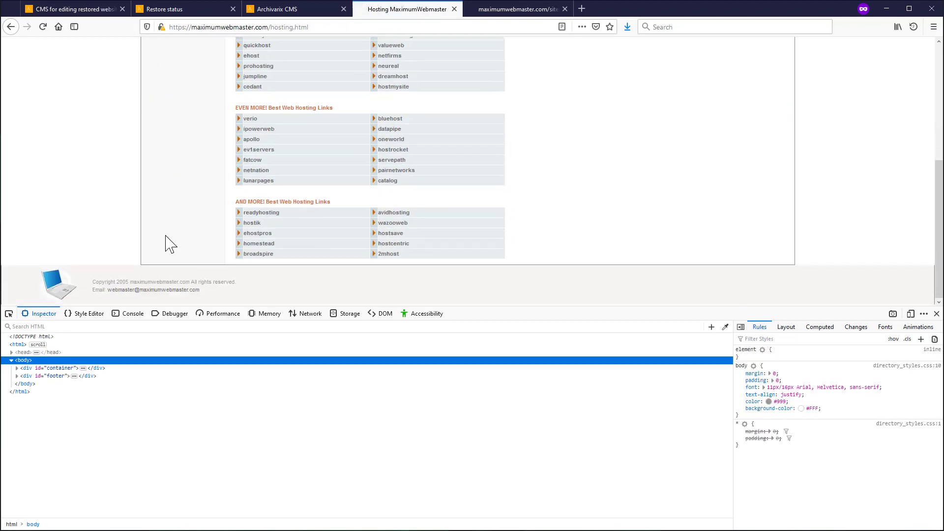
scroll(166, 221, up, 5)
click(170, 183)
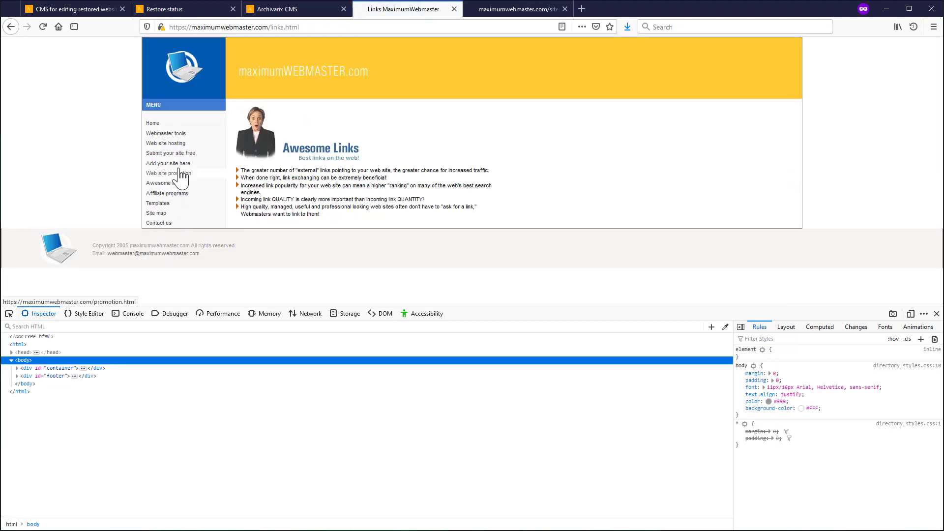
click(175, 165)
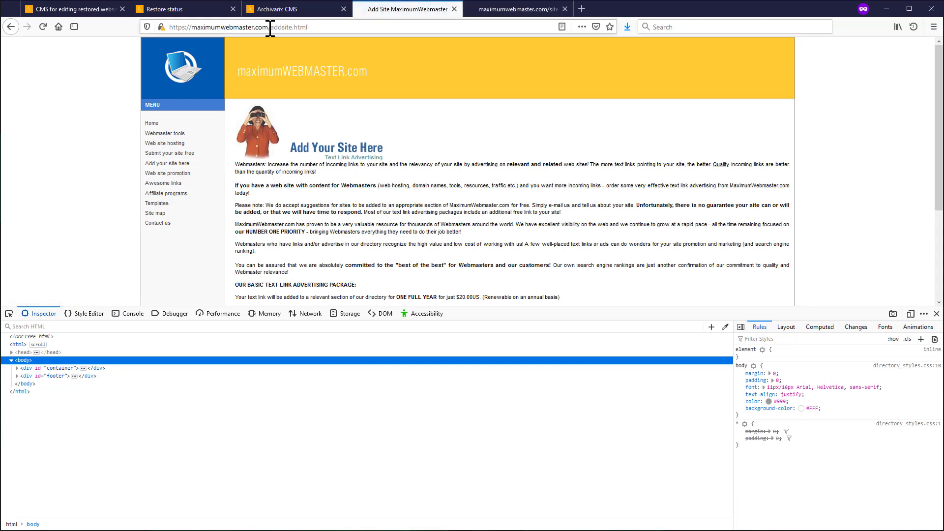
- Strip addsite.html from the address to load the site homepage, then return to the CMS
drag(270, 27, 469, 25)
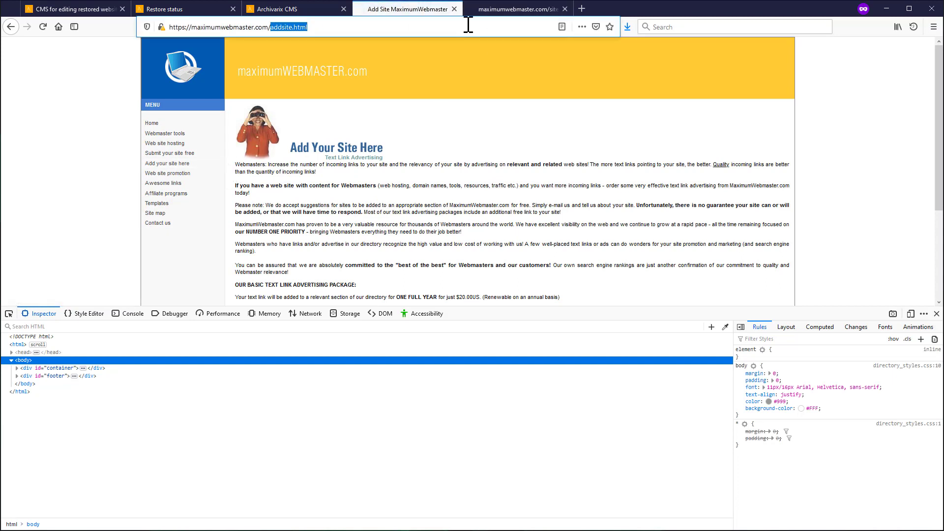
key(BackSpace)
key(Return)
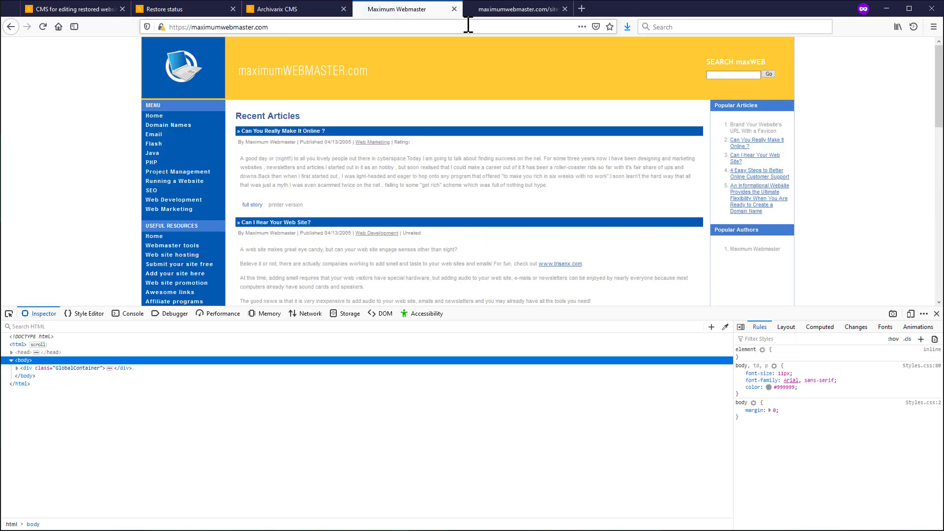
click(348, 12)
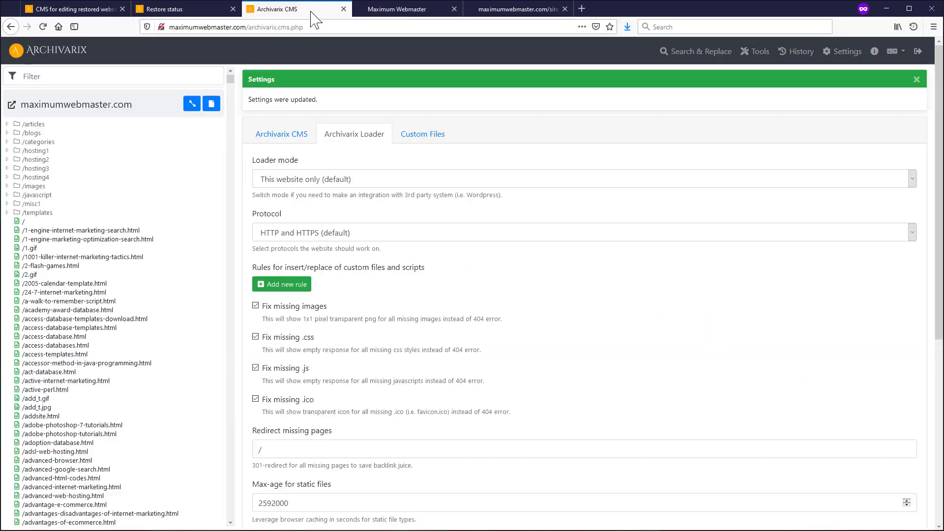
- Open the missing URLs list via Tools and the dashboard count, showing favicon.ico and one random address
click(757, 59)
scroll(423, 280, down, 2)
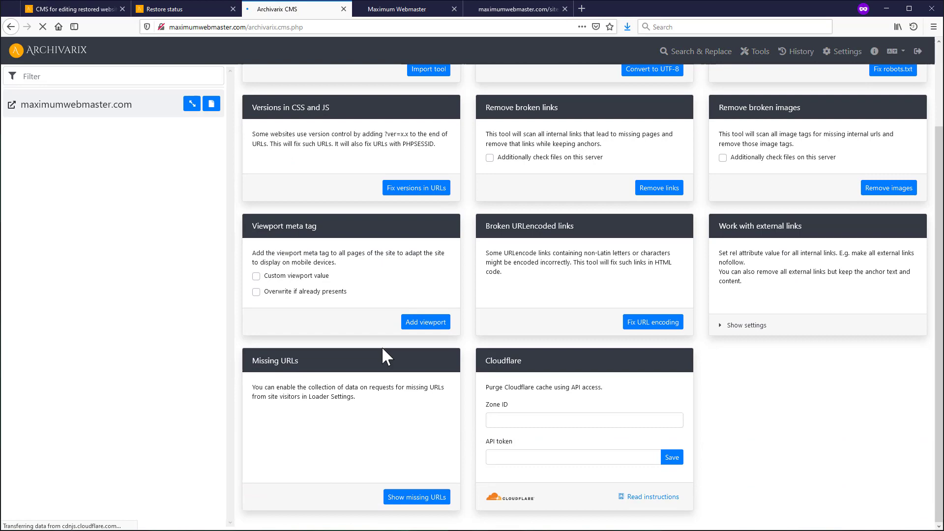
click(398, 497)
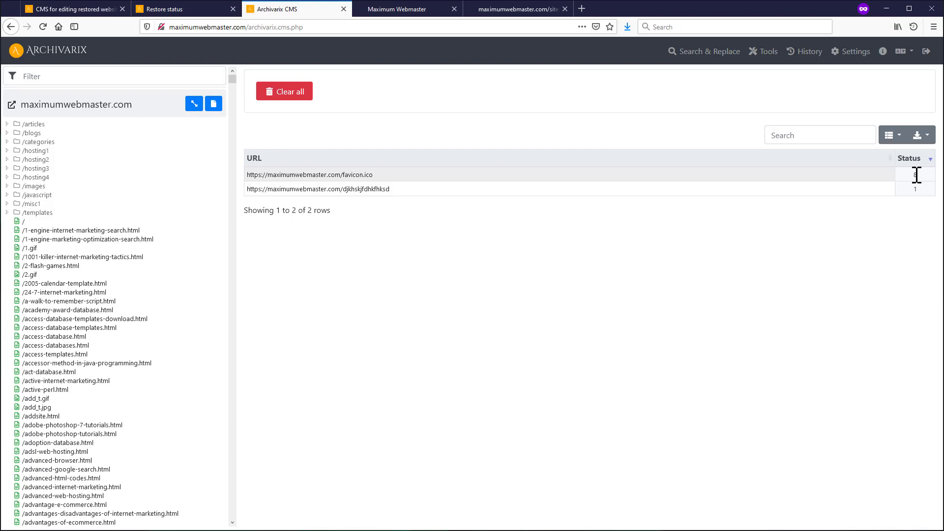
click(59, 54)
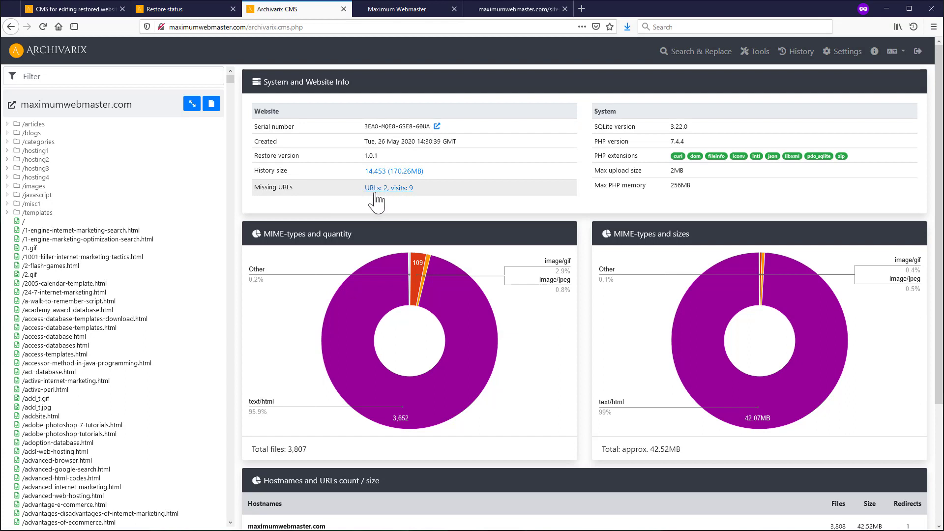
click(401, 188)
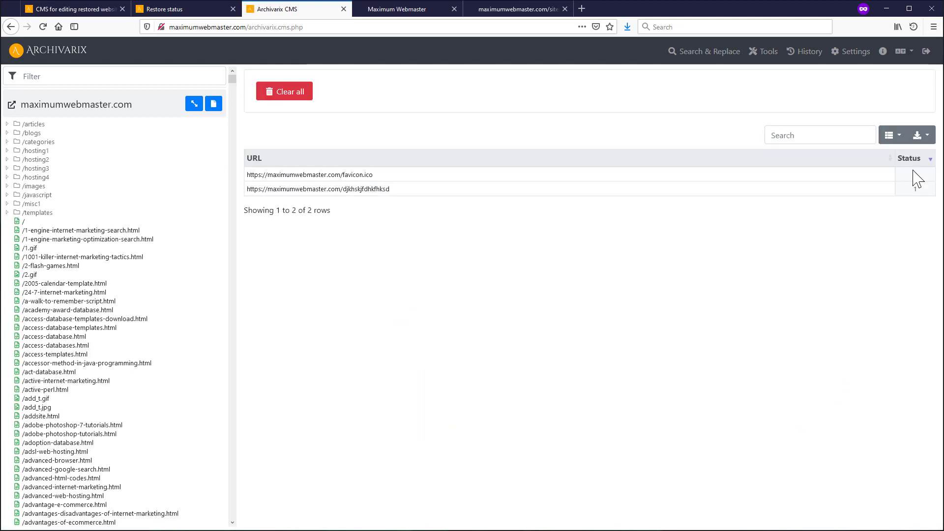
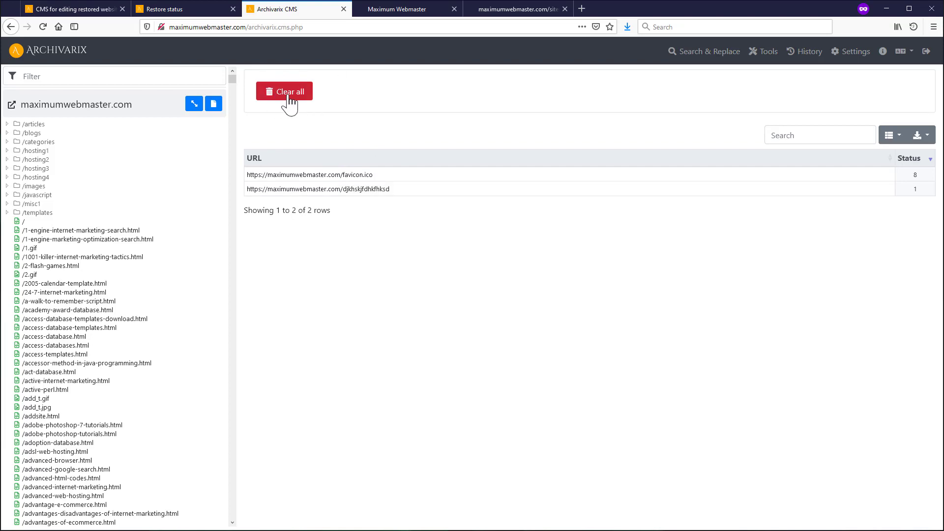
- Uncheck Gather missing requests in the Archivarix Loader settings, save, and return to the dashboard
click(59, 55)
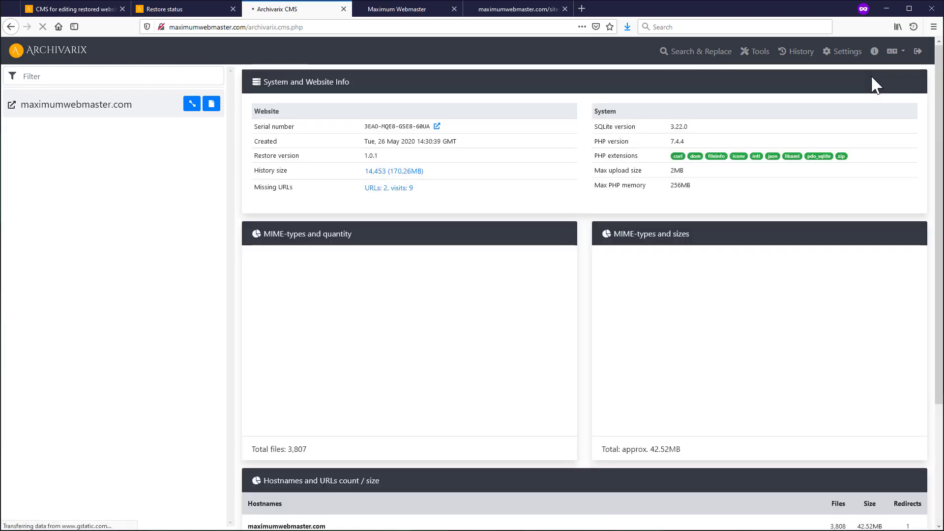
click(844, 51)
scroll(286, 422, down, 3)
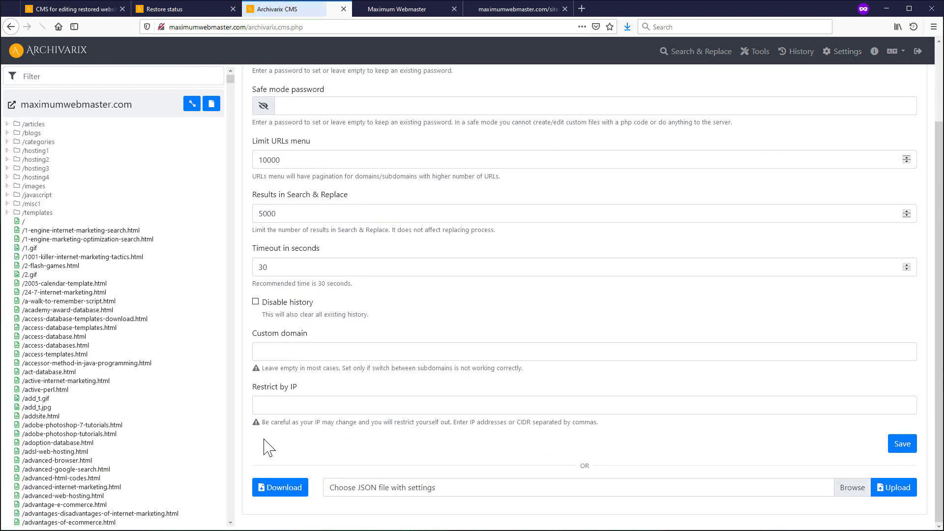
scroll(345, 103, up, 3)
click(370, 92)
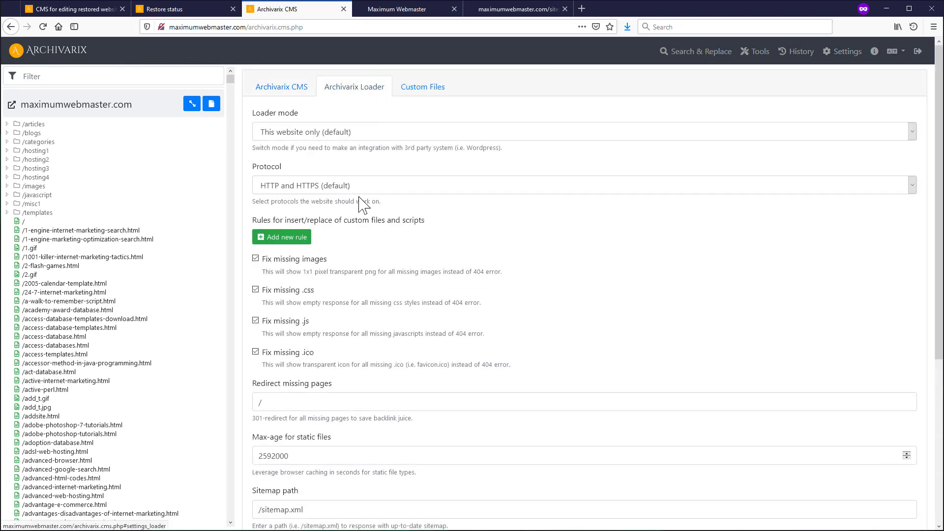
scroll(296, 394, down, 10)
click(256, 410)
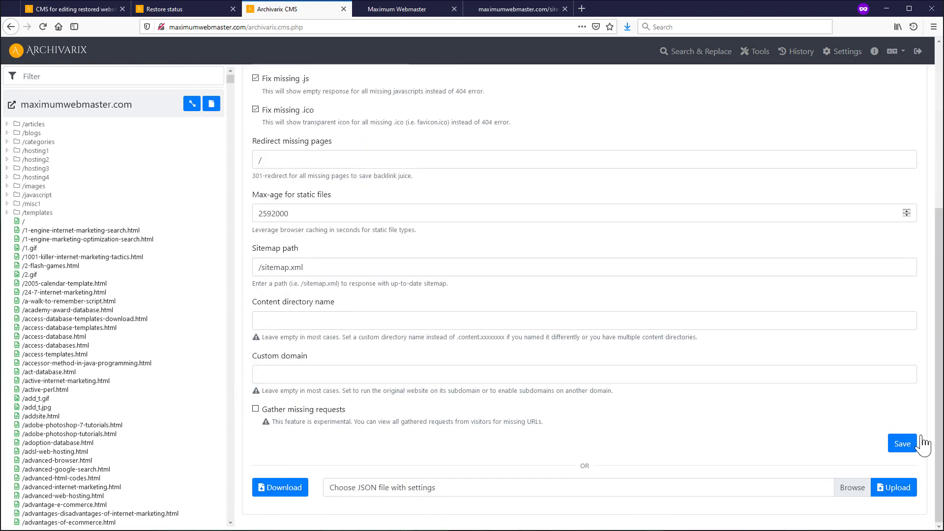
click(900, 445)
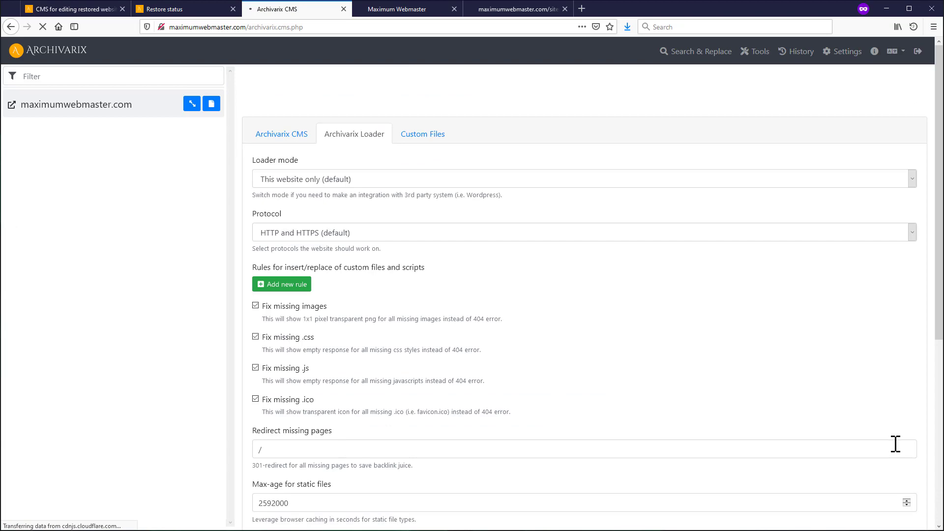
click(53, 52)
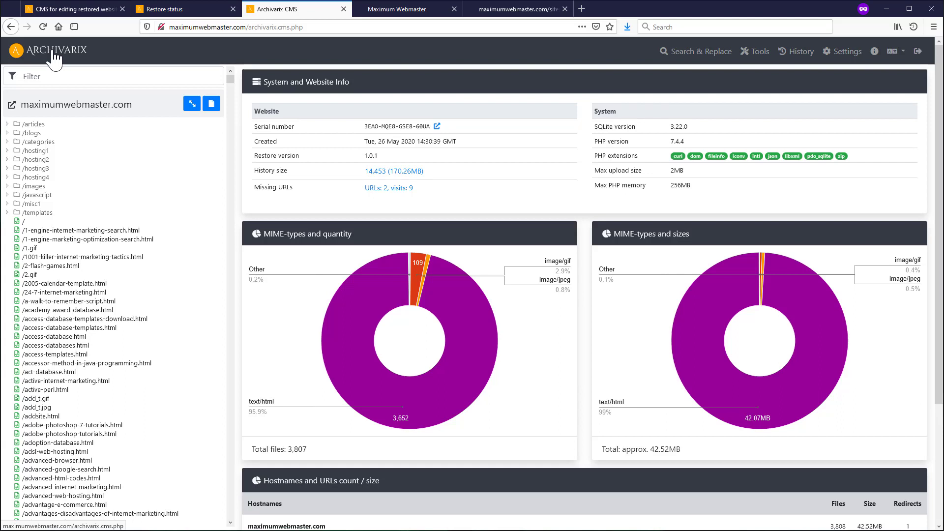
- Paste the Cloudflare zone ID and API token into the Cloudflare card on Tools and save
click(754, 54)
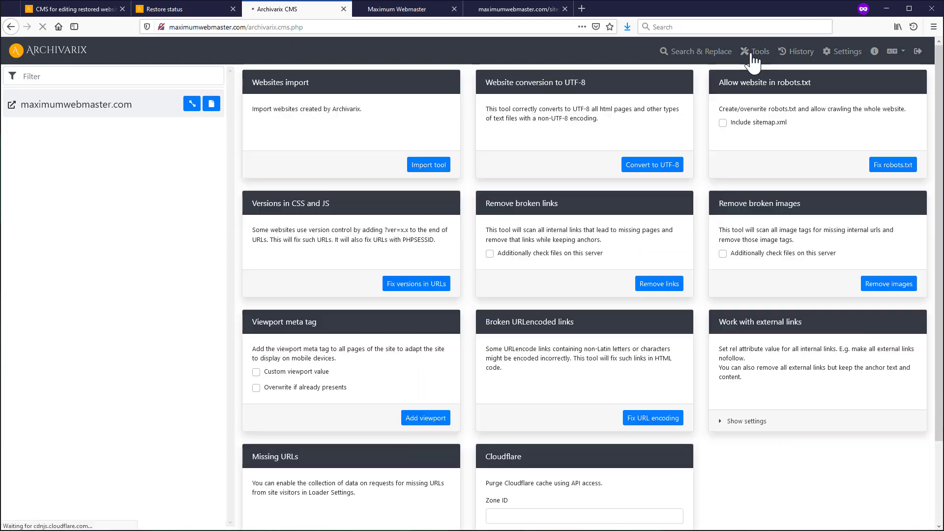
scroll(468, 390, down, 2)
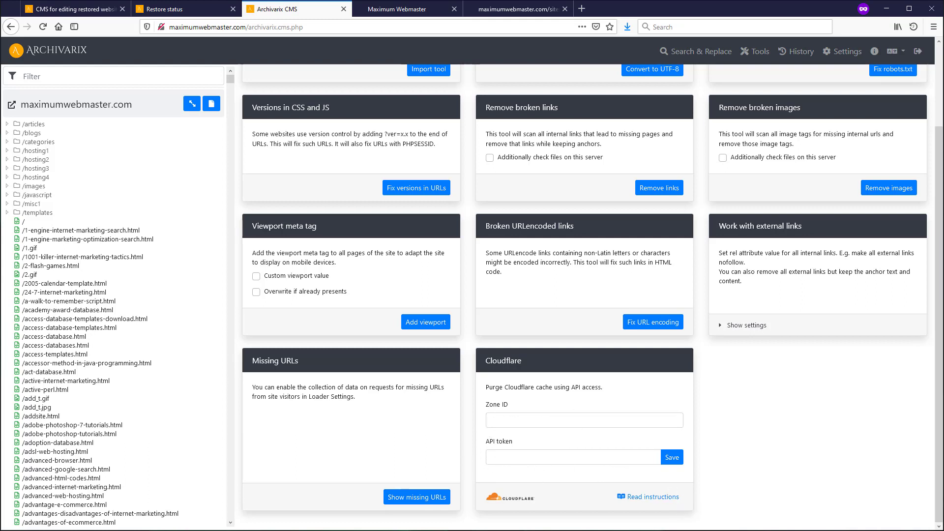
click(523, 420)
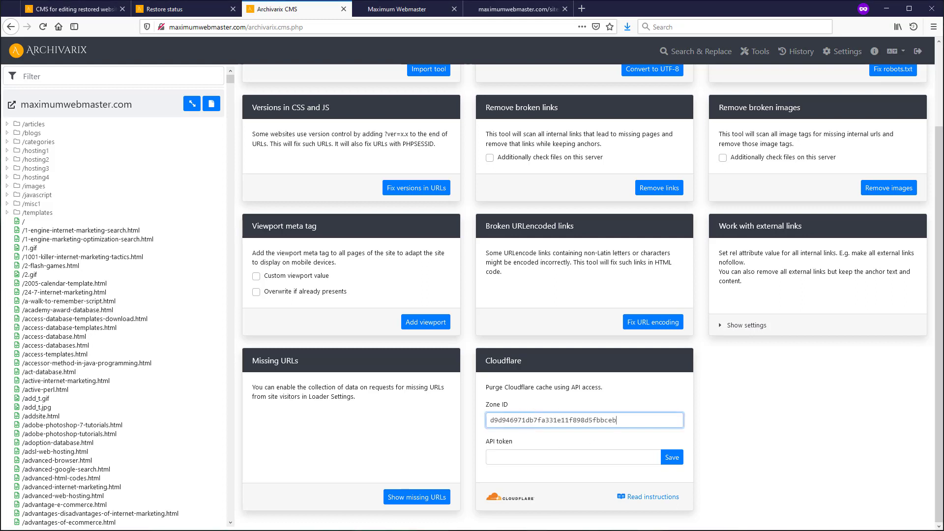
key(alt+Tab)
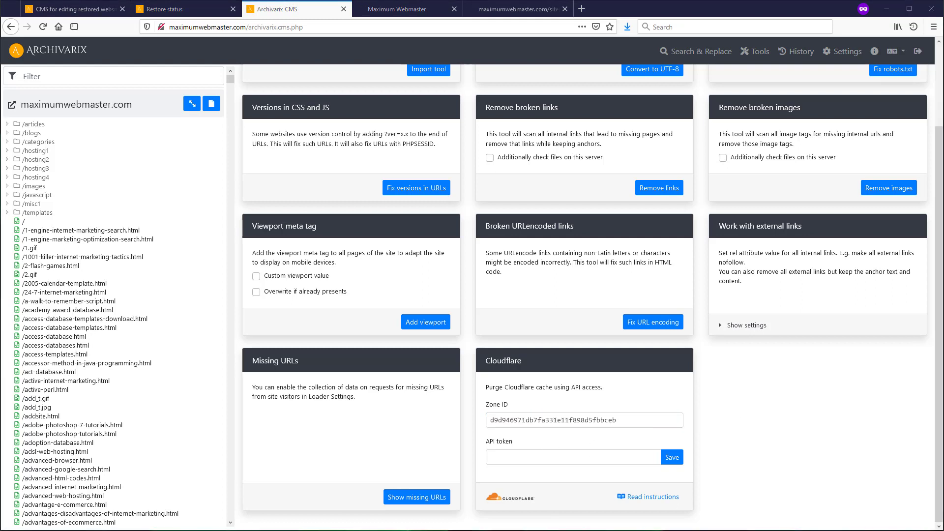
click(541, 457)
key(ctrl+v)
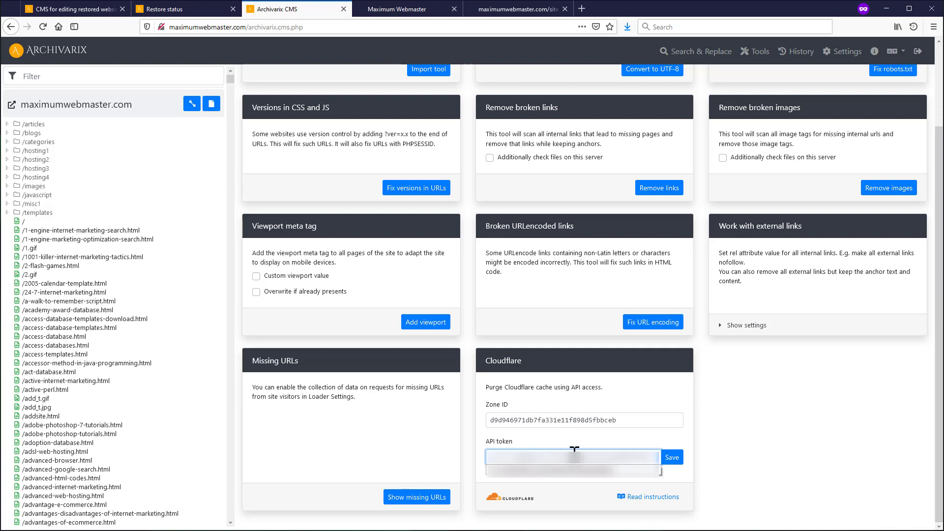
click(676, 458)
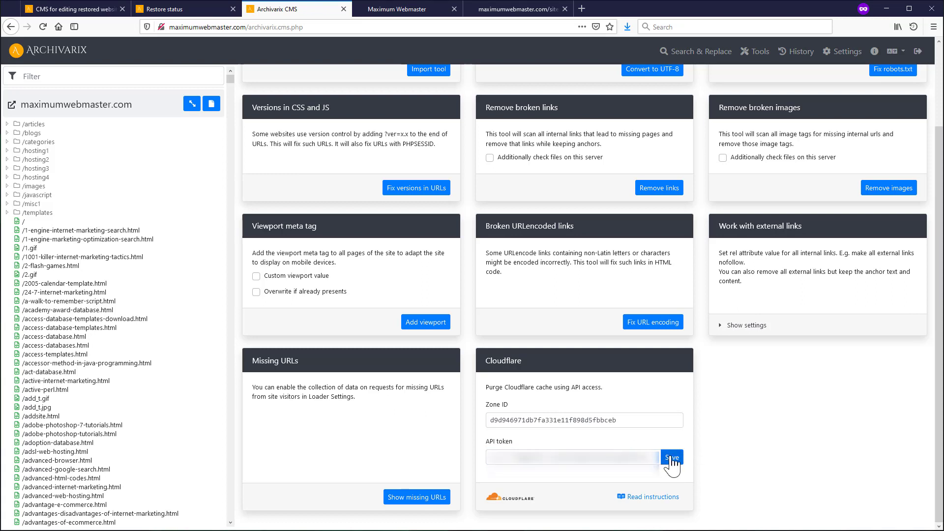
click(672, 460)
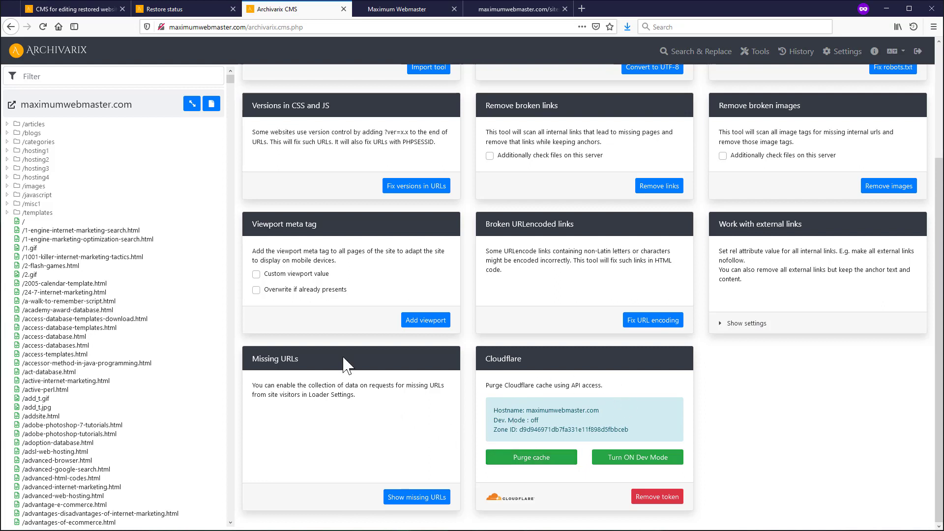
- Purge the Cloudflare cache and switch Cloudflare development mode on
click(560, 461)
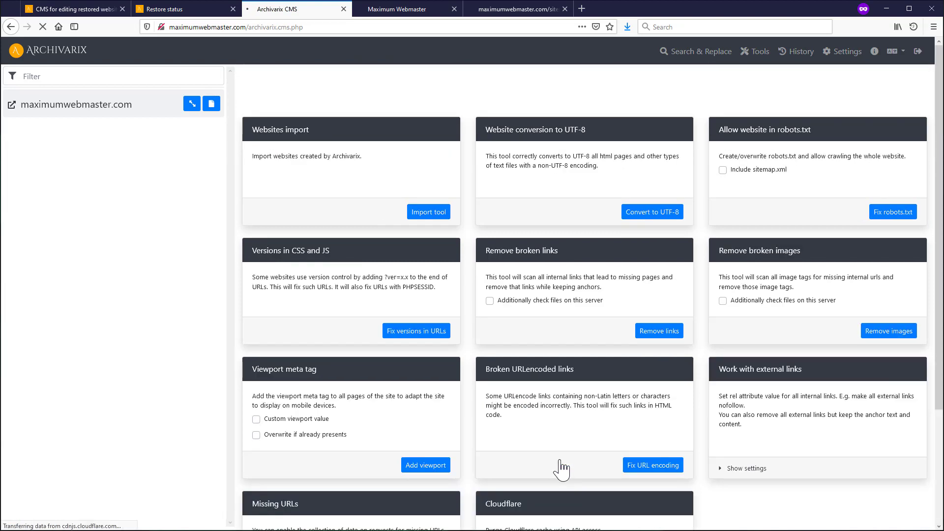
scroll(379, 235, down, 3)
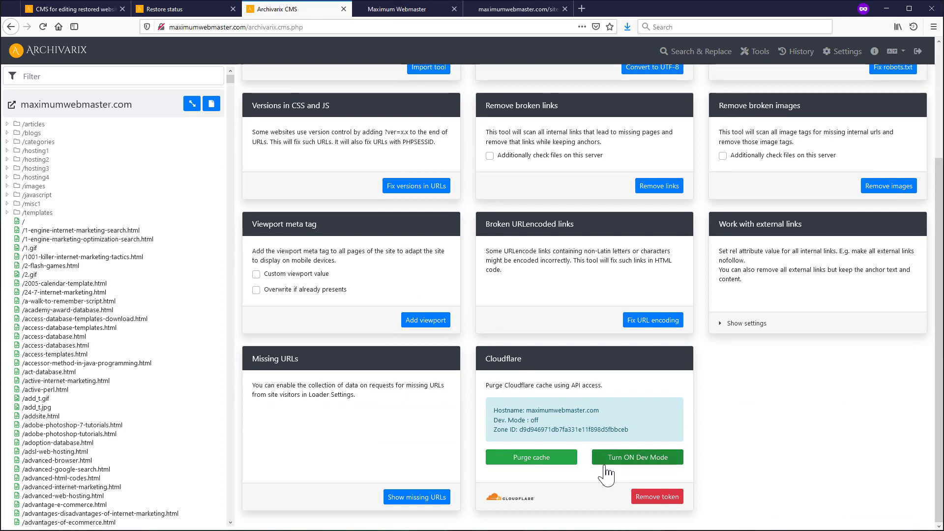
click(630, 456)
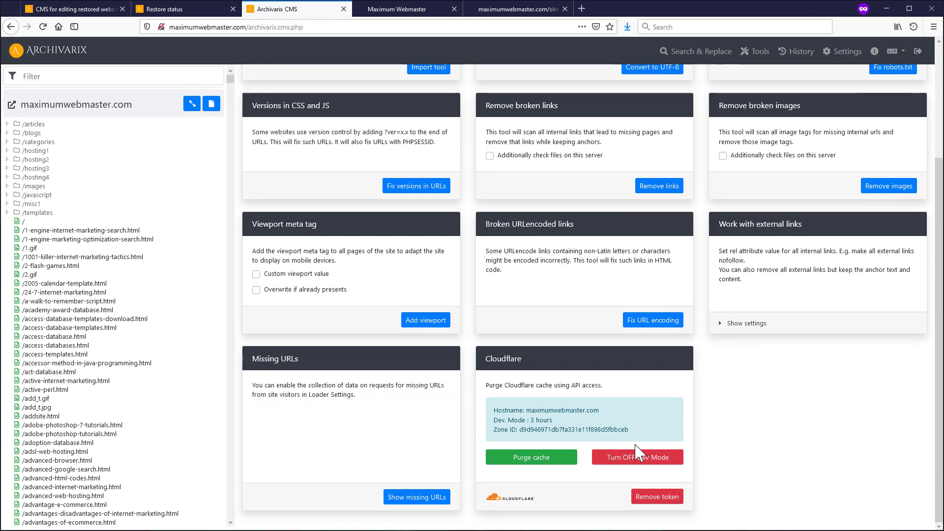
click(640, 456)
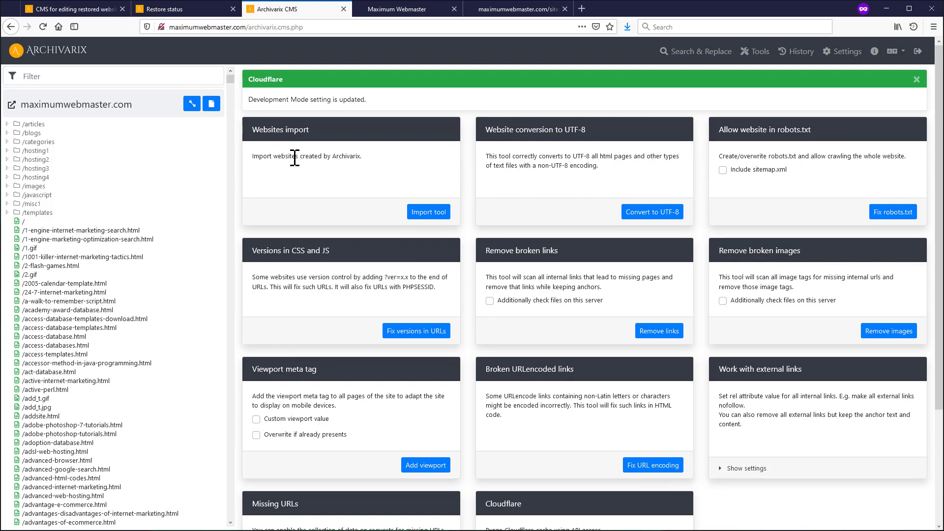
scroll(569, 375, down, 3)
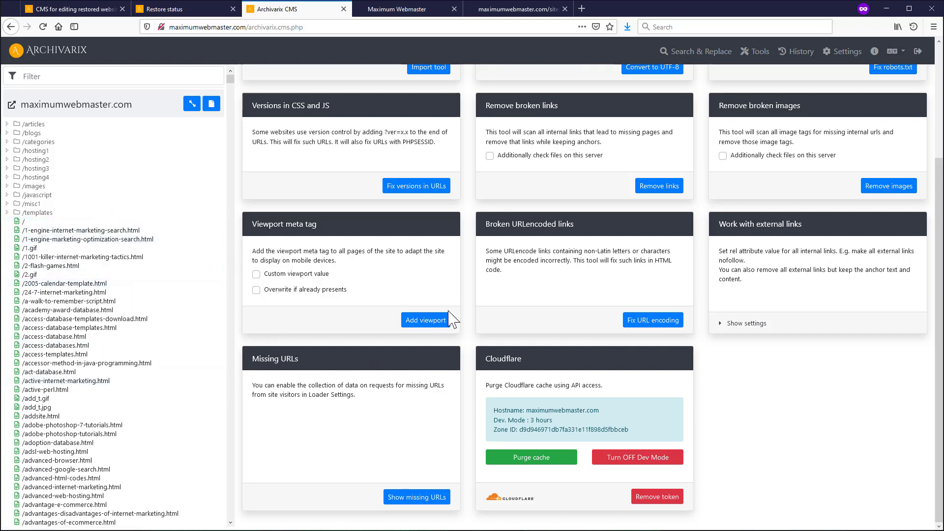
click(405, 11)
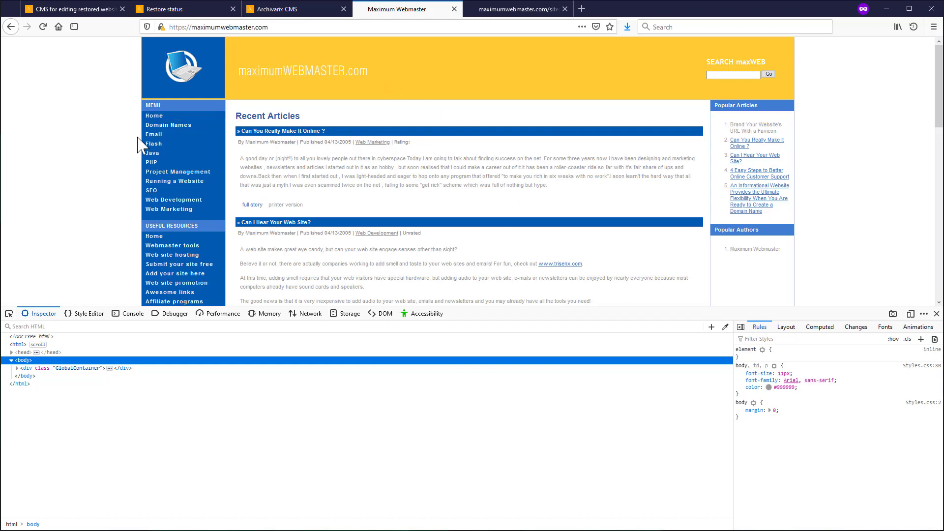
click(301, 10)
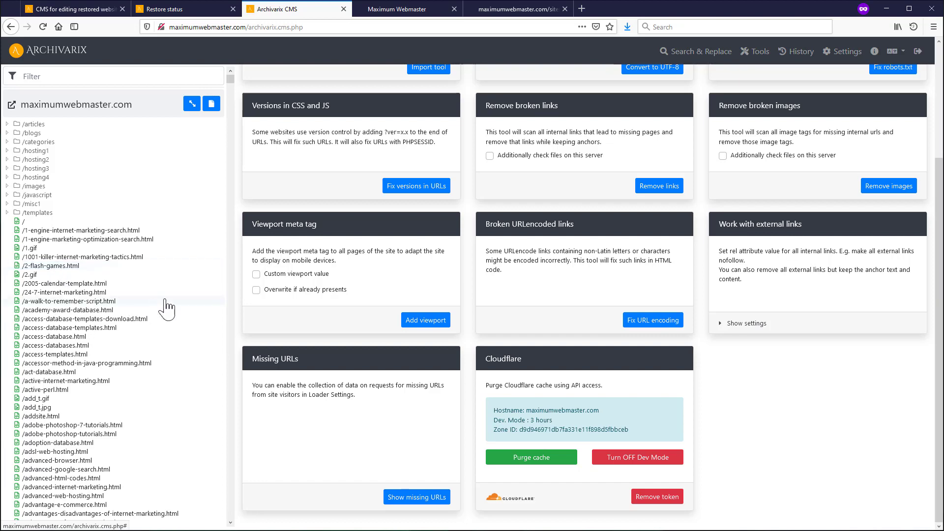
click(379, 11)
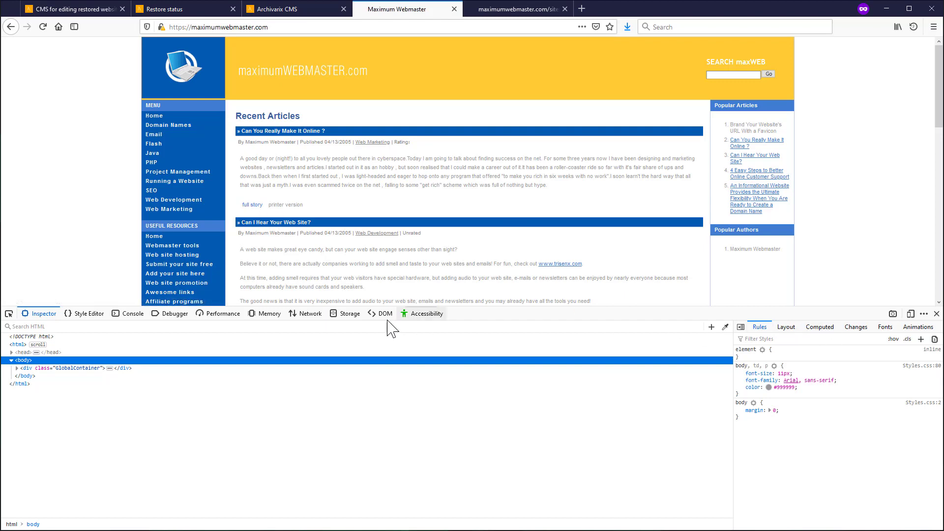
click(307, 314)
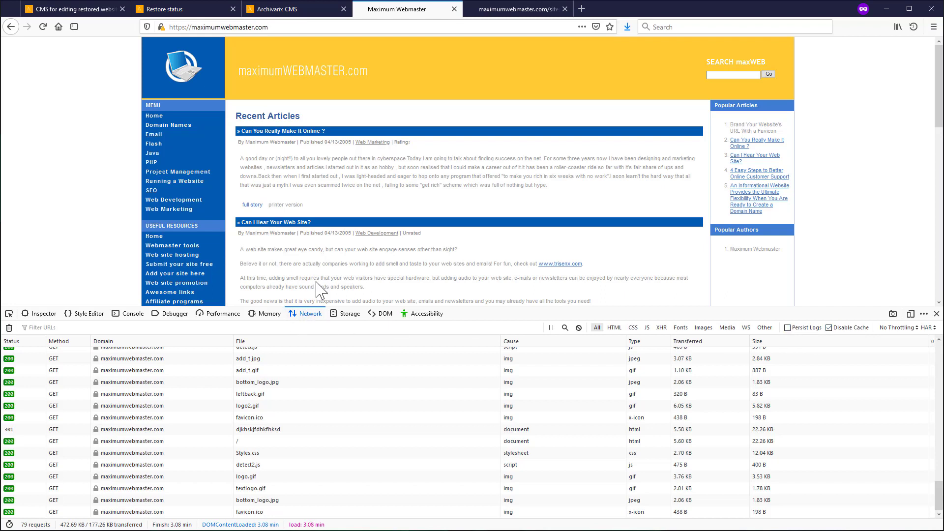
key(F12)
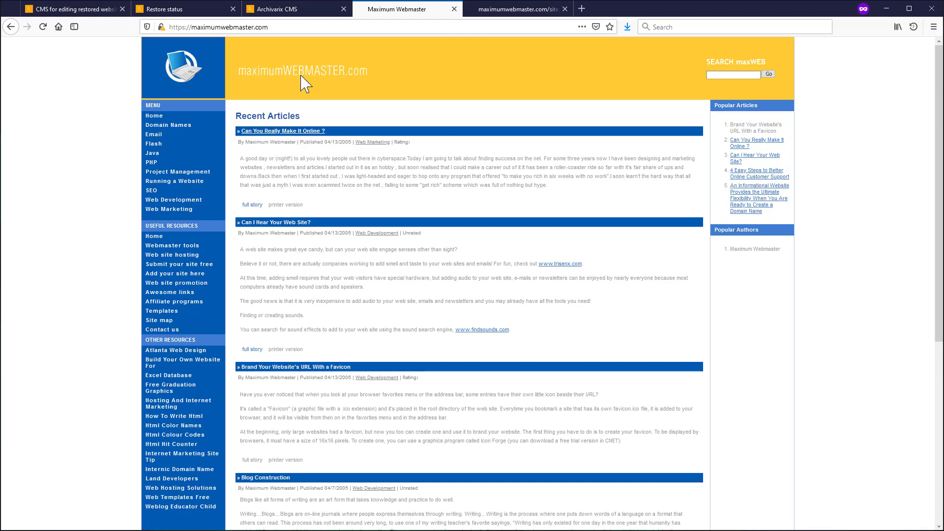
click(317, 10)
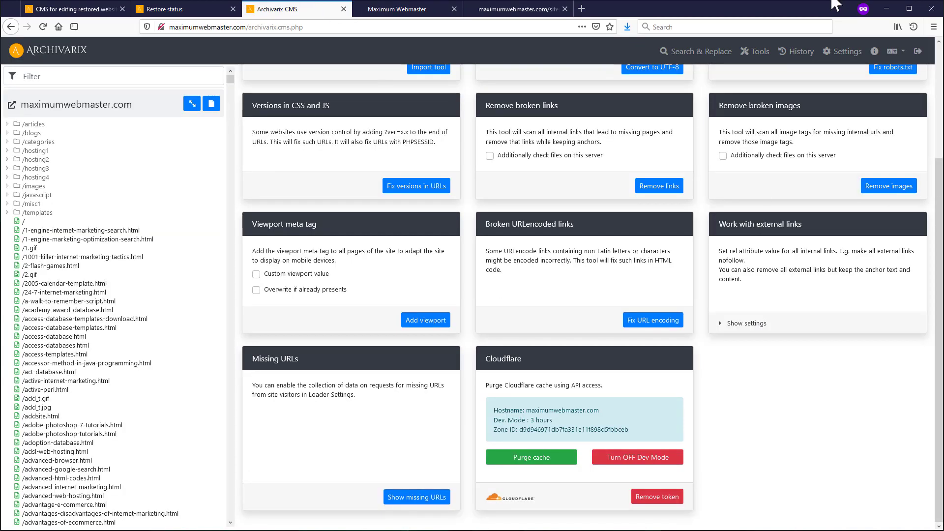
- Open the change history and tick the /zophars-domain.html edit entry
click(801, 52)
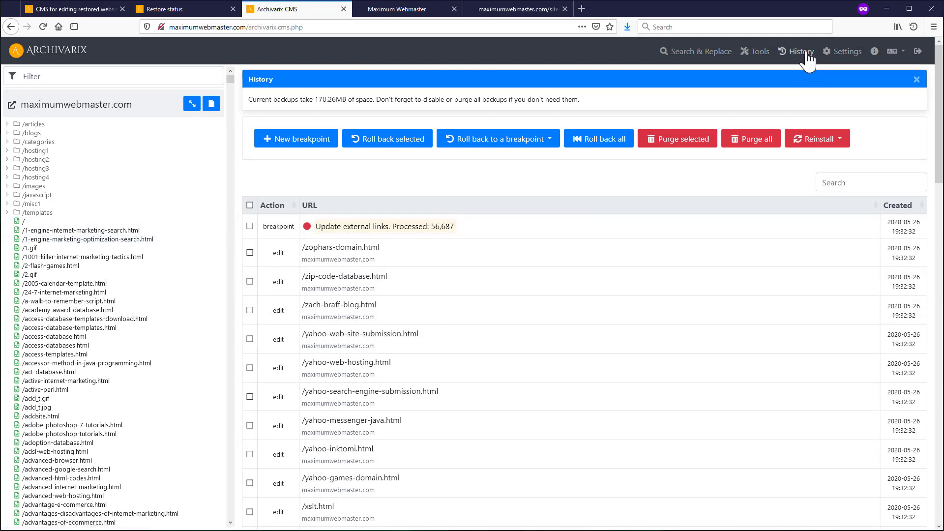
scroll(369, 264, down, 15)
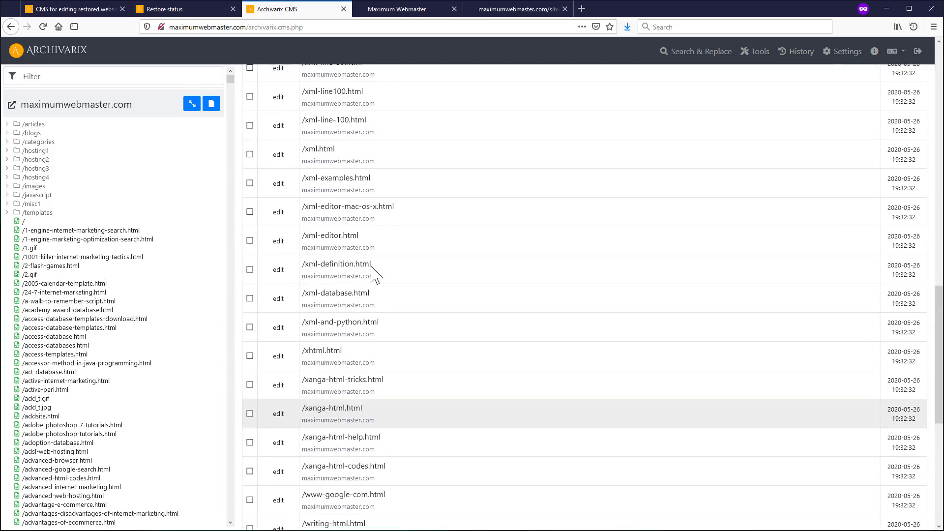
scroll(374, 273, up, 15)
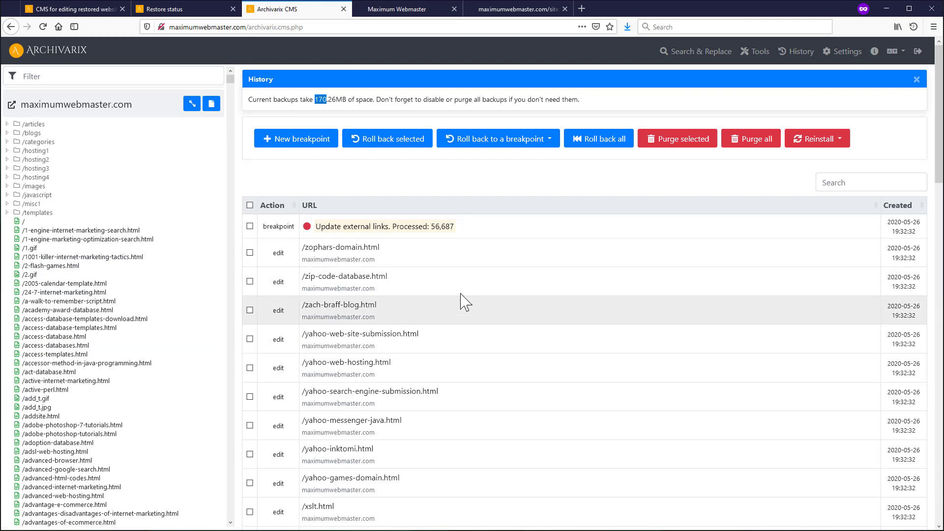
click(848, 54)
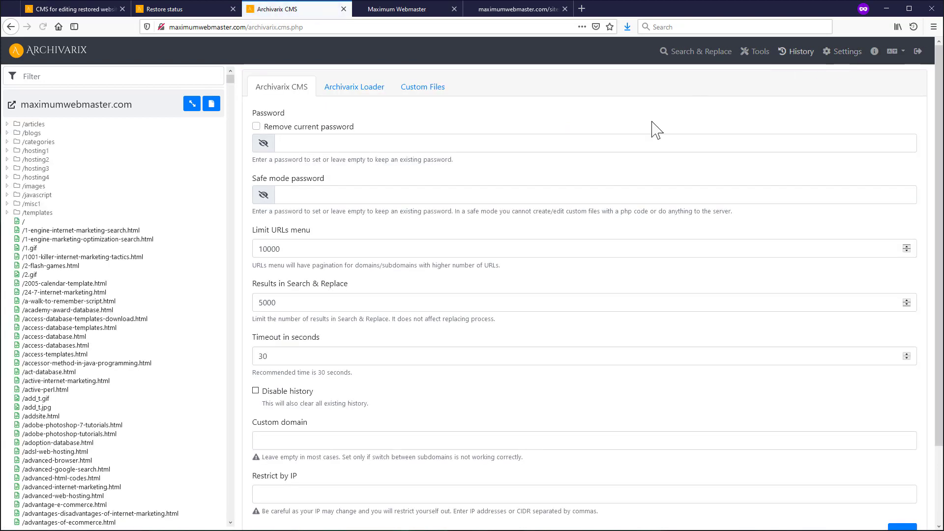
scroll(392, 337, down, 3)
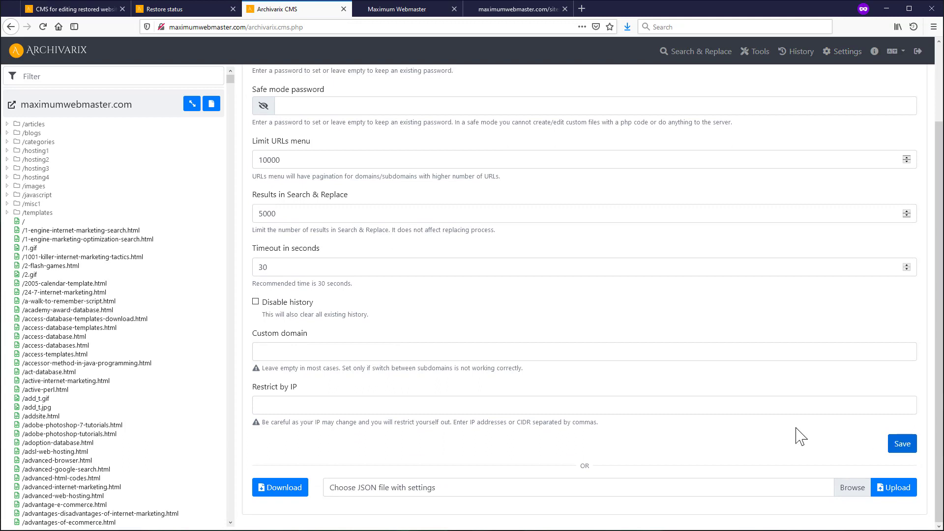
scroll(762, 406, up, 3)
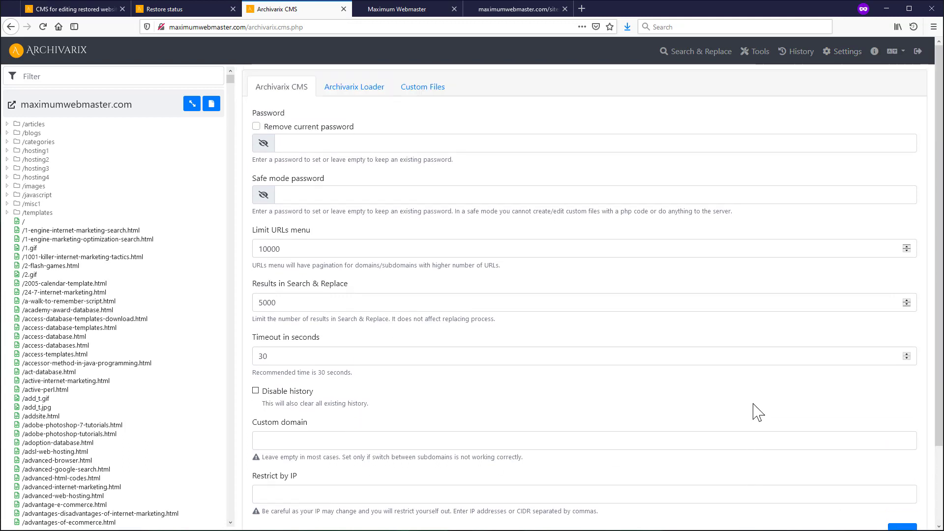
click(800, 58)
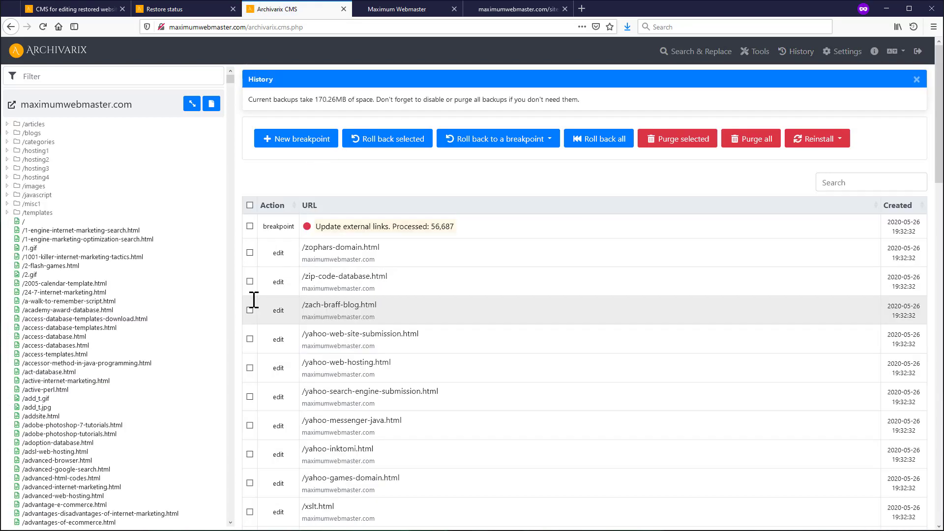
click(250, 253)
- Also tick the /zip-code-database.html edit entry and scroll through the history table
click(250, 282)
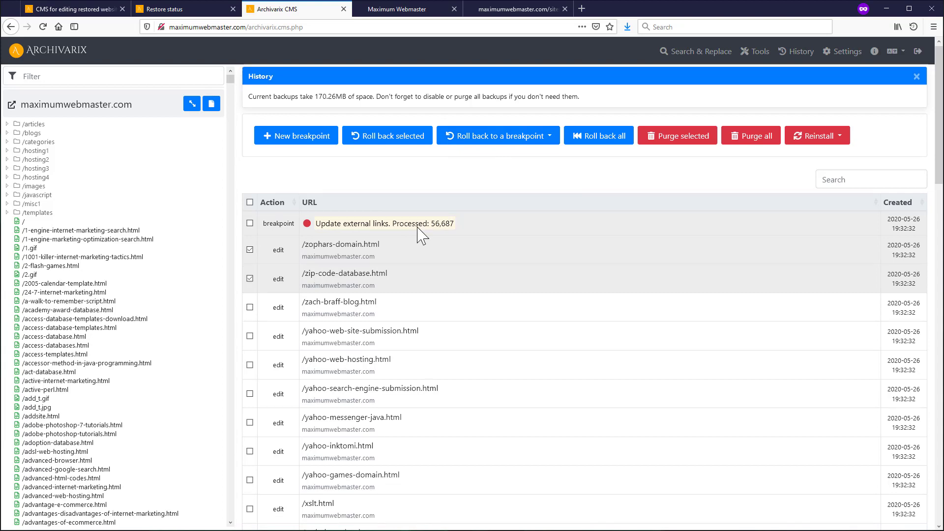
scroll(420, 234, down, 20)
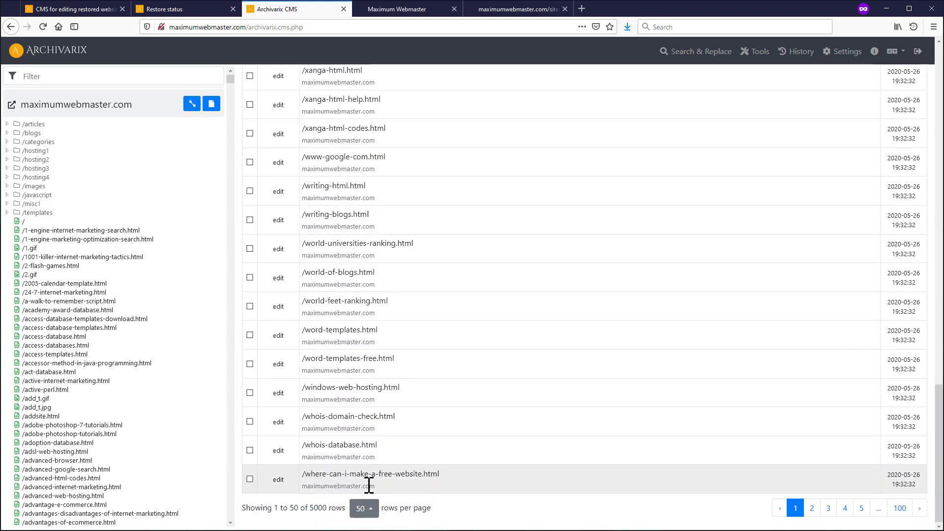
scroll(397, 414, up, 20)
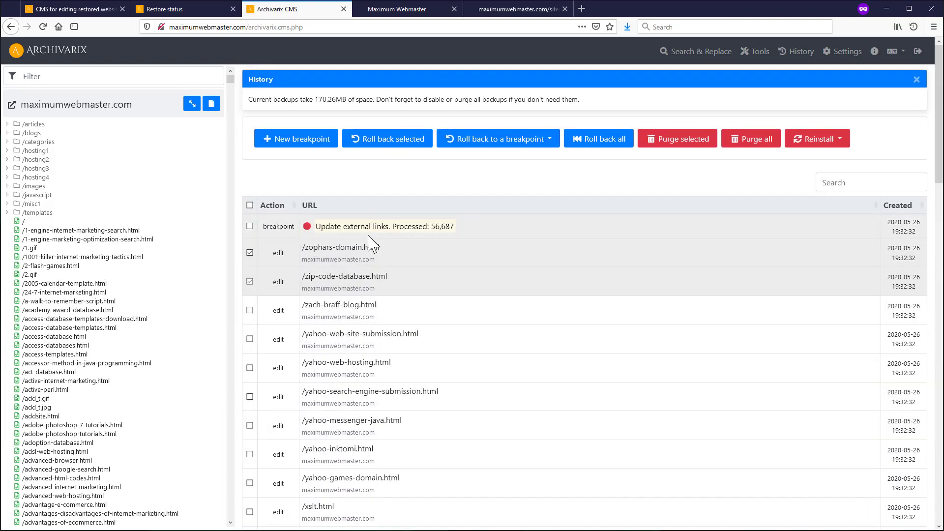
- Roll the site back to the 'Broken URLencoded links' breakpoint
click(551, 143)
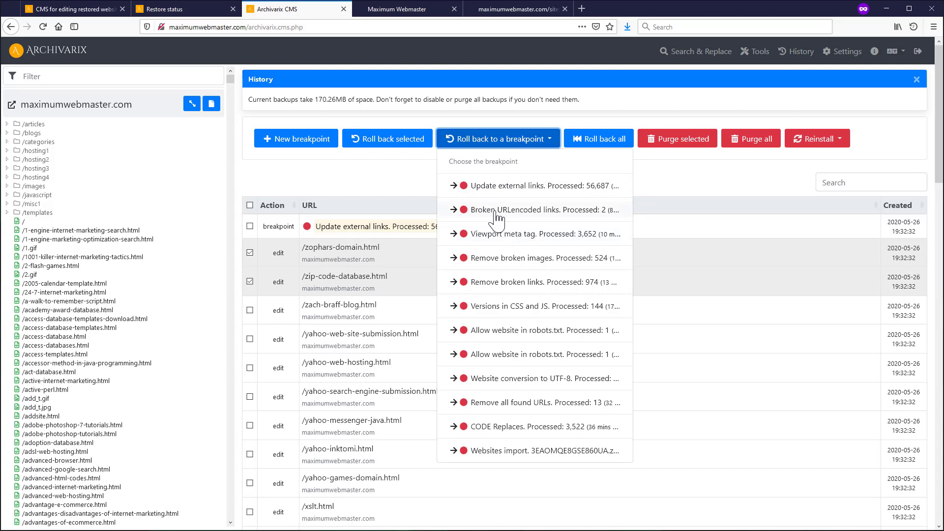
click(513, 211)
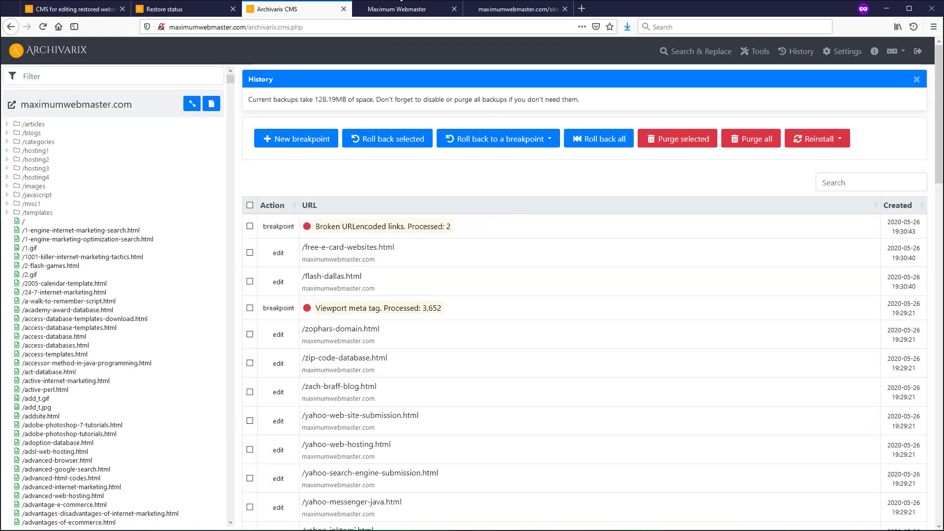
click(385, 9)
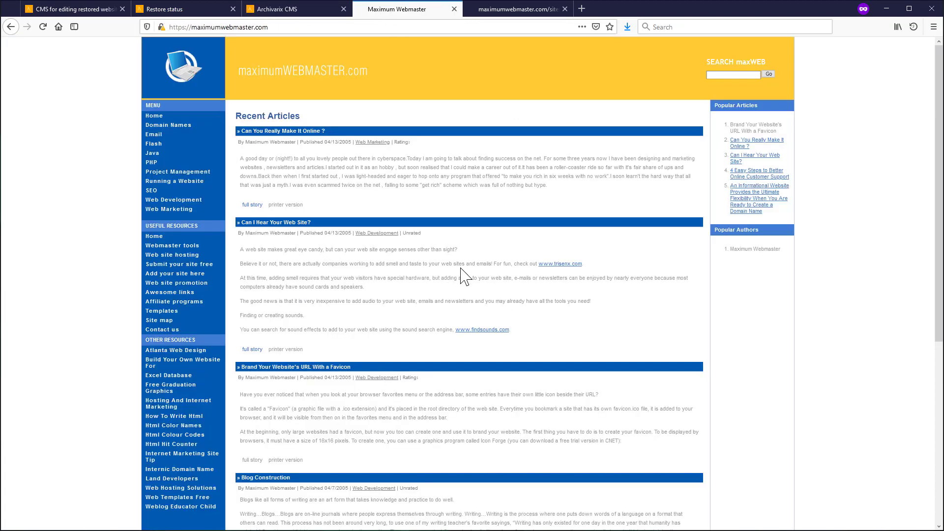
key(F12)
key(F5)
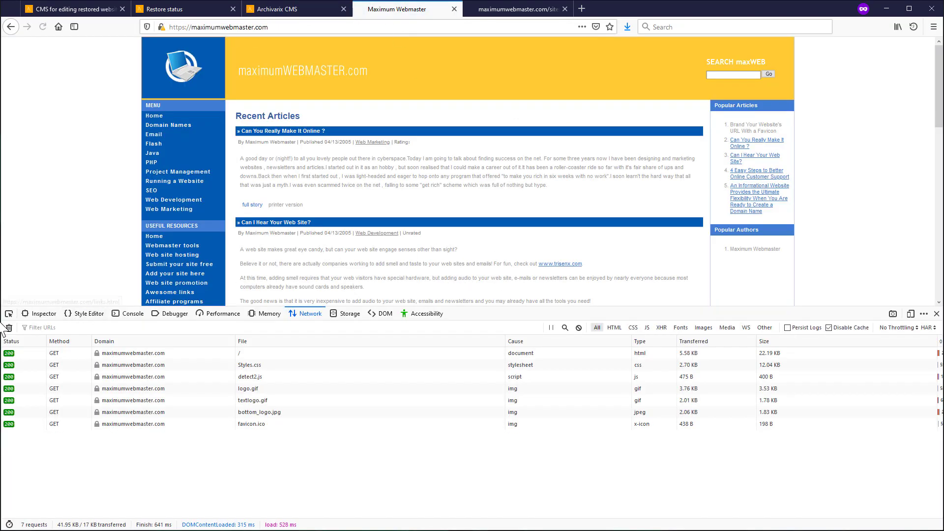
key(ctrl+shift+c)
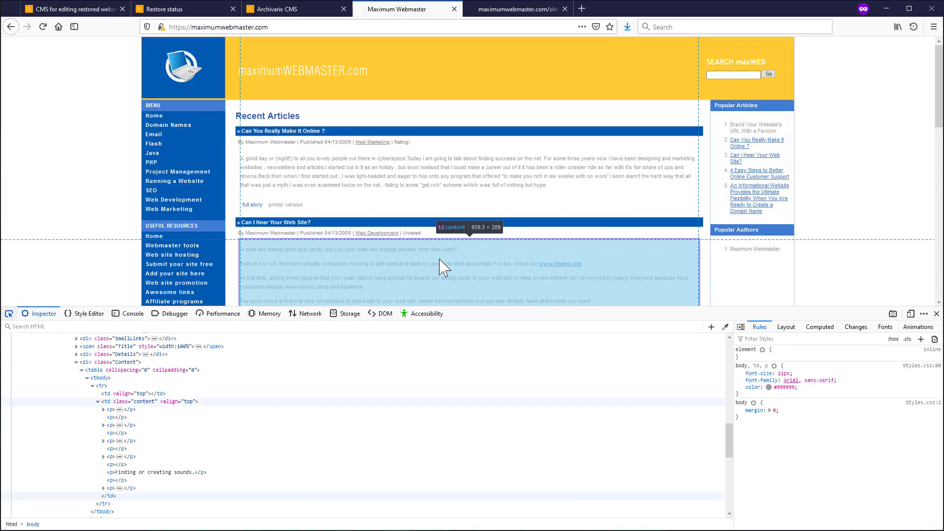
click(561, 264)
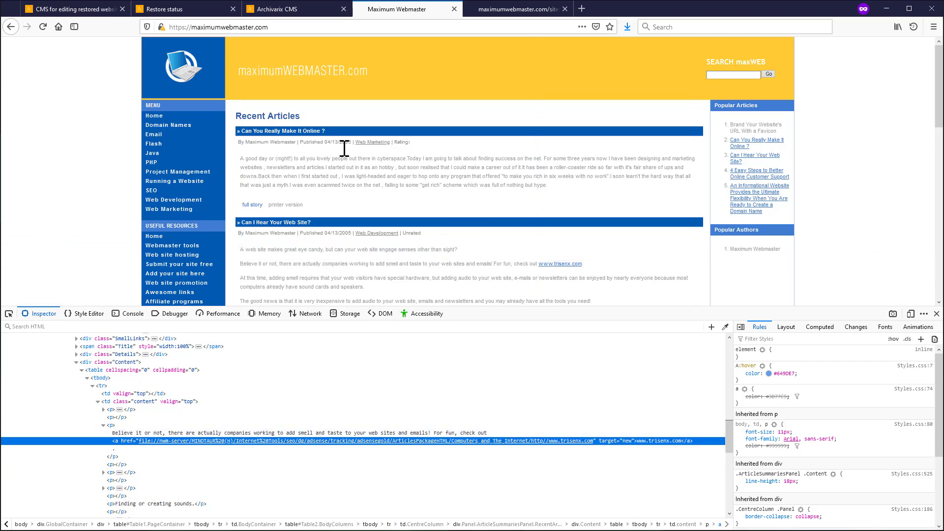
click(290, 10)
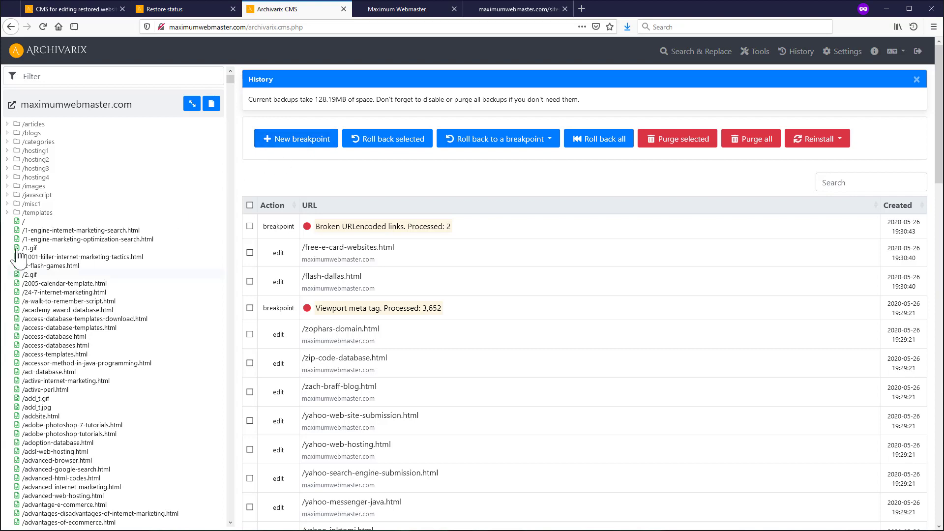
- Change the home page heading to 'Recent Articles2', save it, and begin a new breakpoint
click(46, 222)
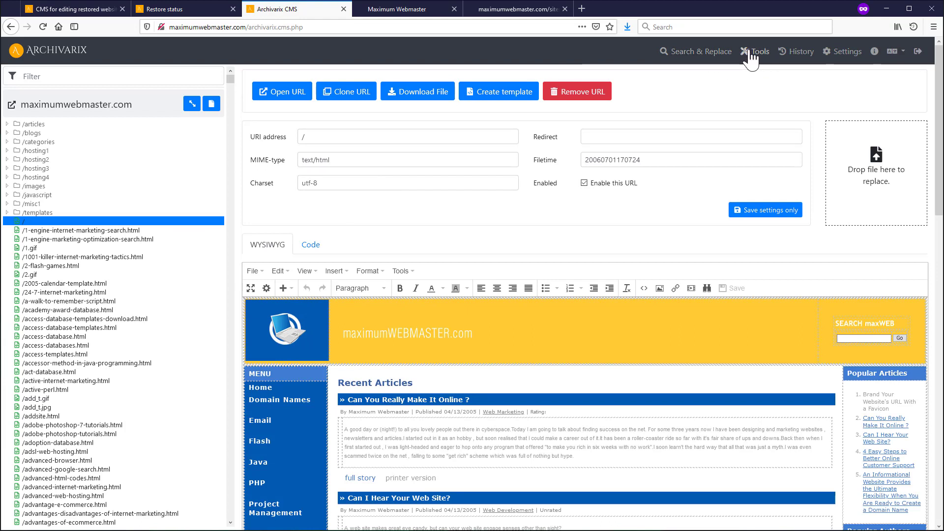
click(417, 383)
text(2)
click(733, 294)
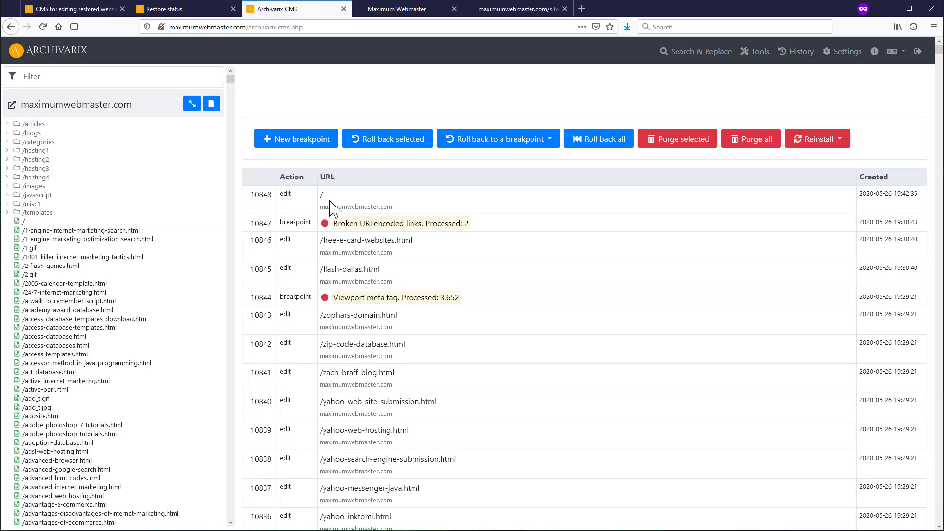
click(296, 142)
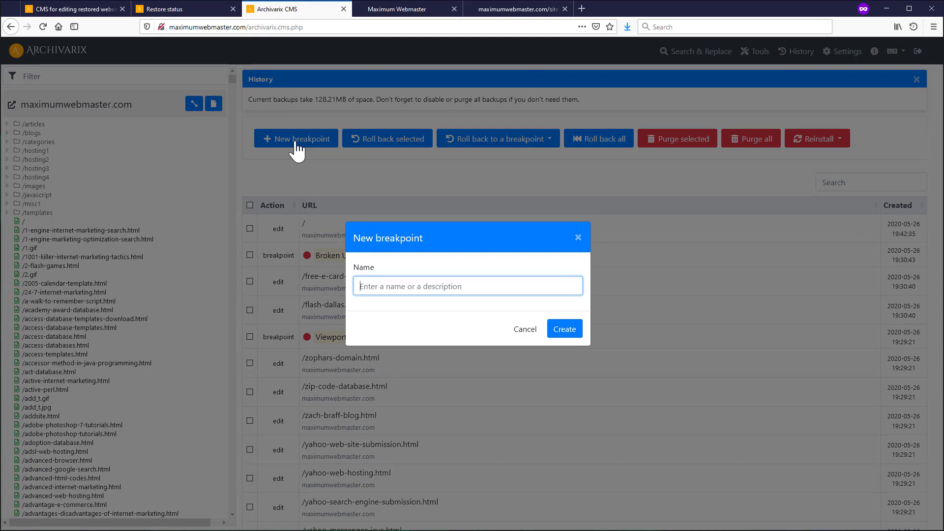
- Name the new breakpoint 'Home page update' and create it
text(Home page update)
click(564, 337)
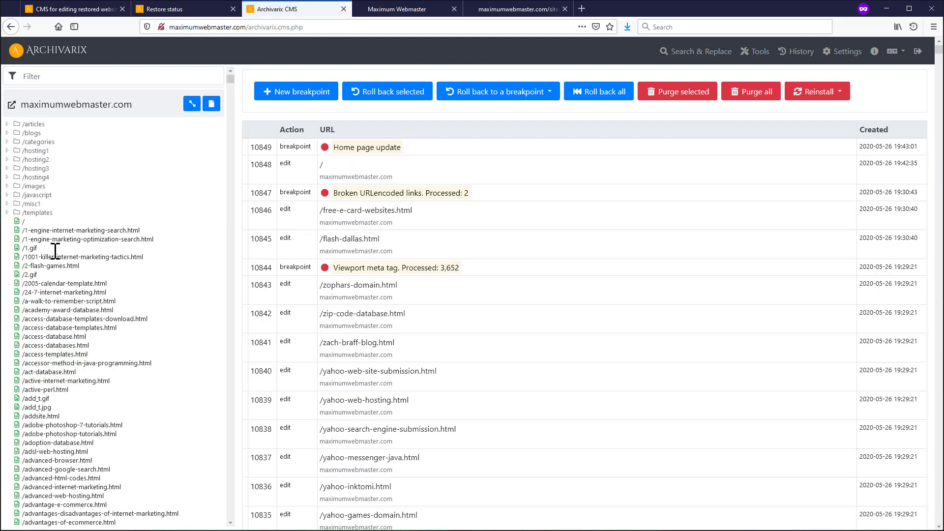
- Delete the head code below the title in /1-engine-internet-marketing-search.html, save, and verify the source
click(37, 230)
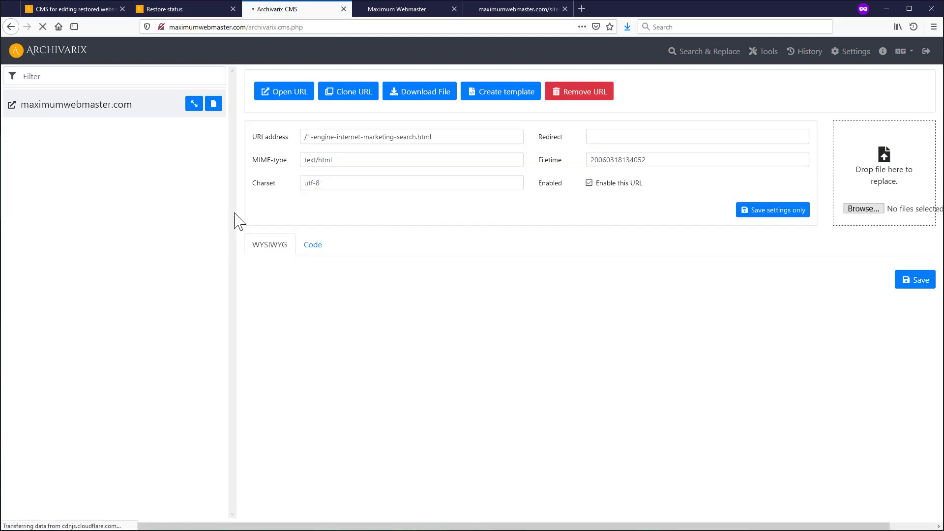
click(313, 244)
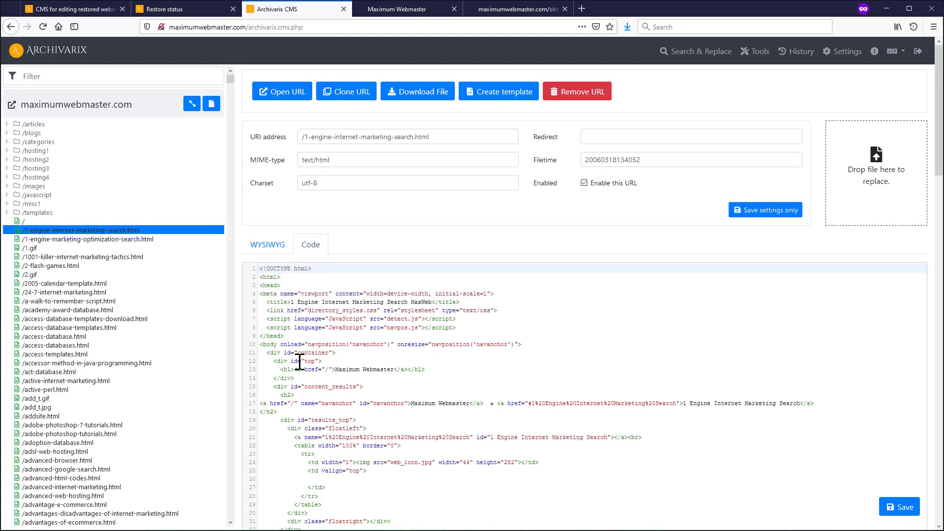
drag(272, 312, 492, 487)
key(Delete)
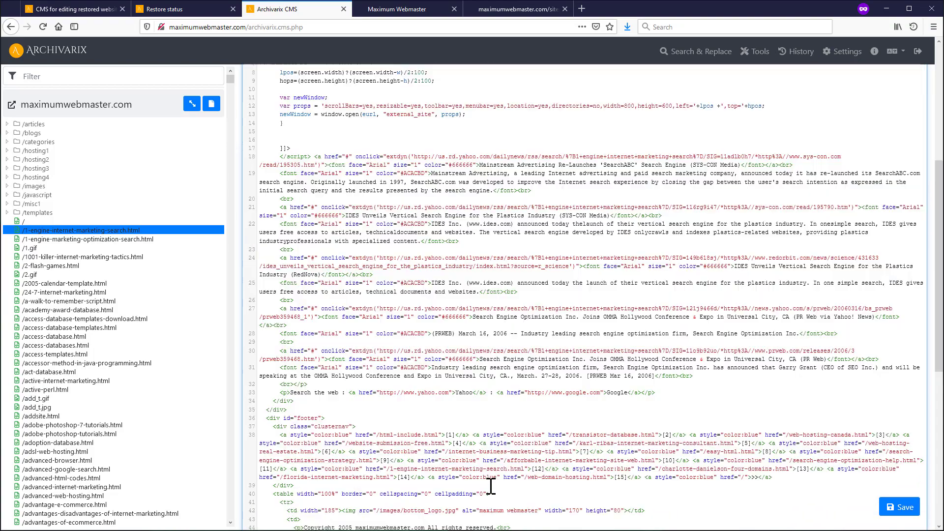
scroll(461, 382, up, 5)
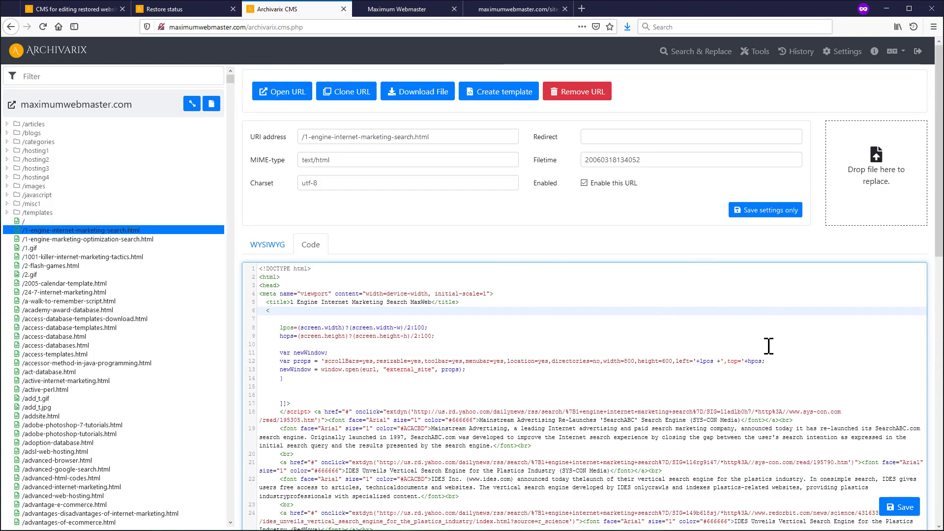
click(906, 514)
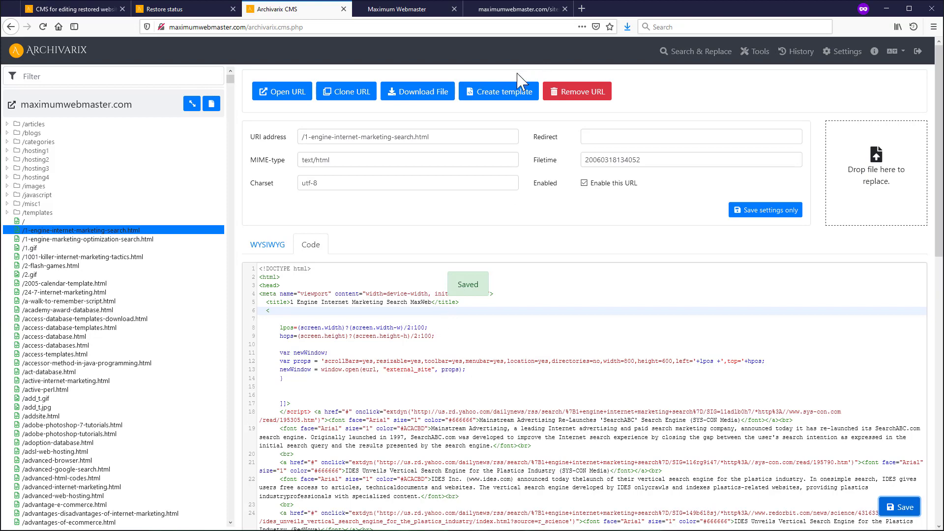
click(44, 239)
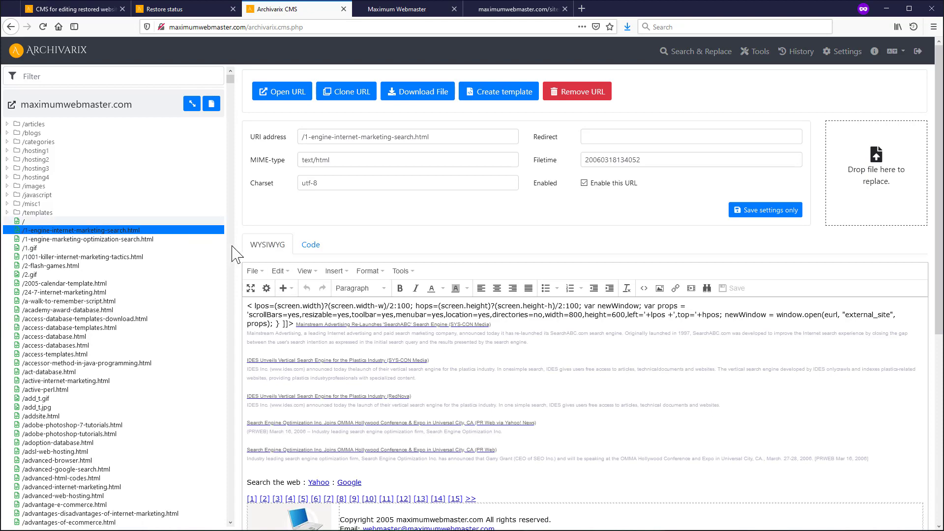
click(310, 244)
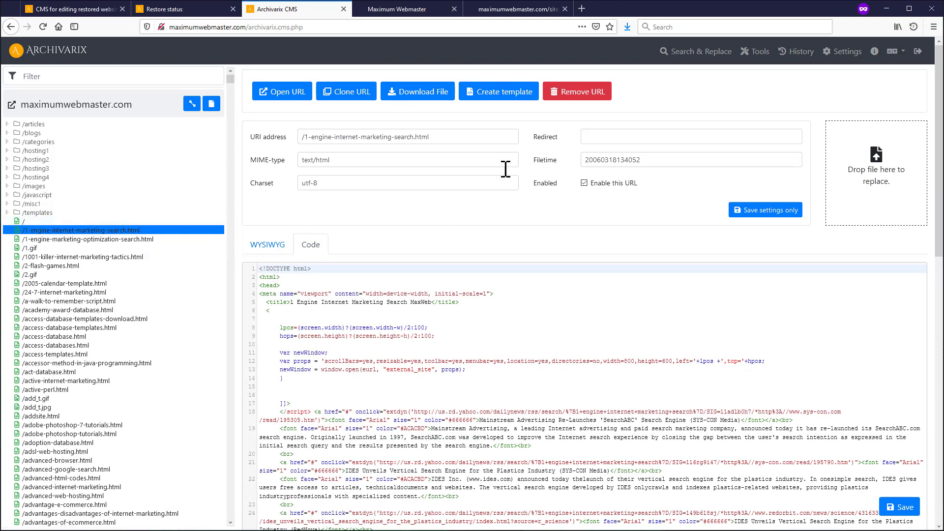
click(799, 55)
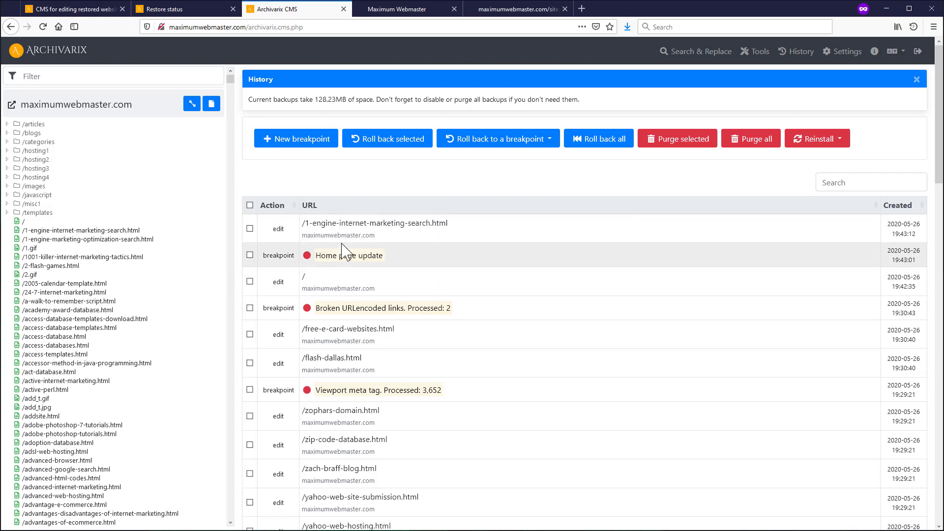
- Roll back to the 'Home page update' breakpoint and check /1-engine-internet-marketing-search.html
drag(309, 256, 376, 255)
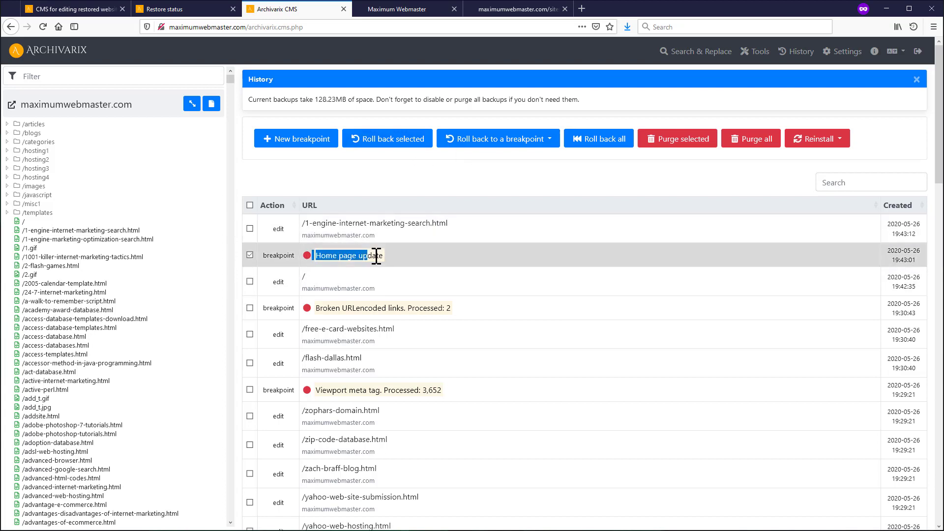
click(542, 140)
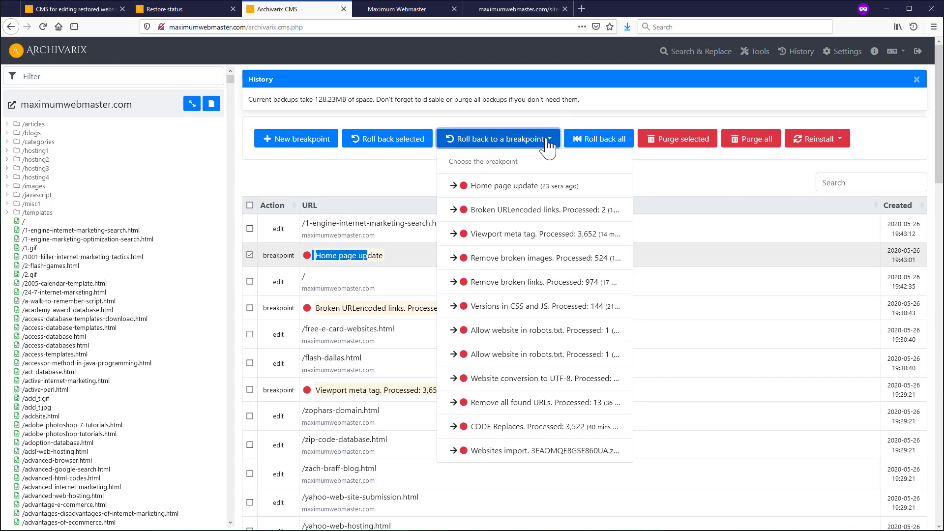
click(504, 187)
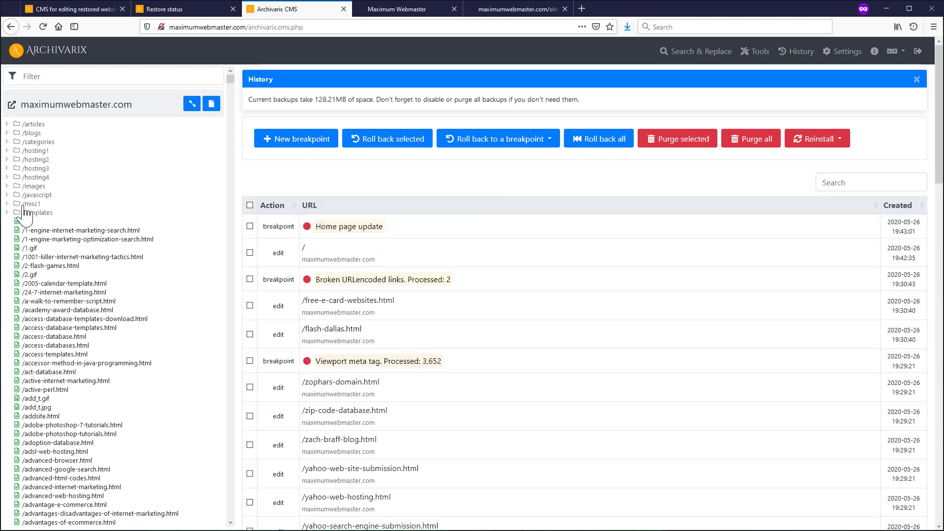
click(69, 231)
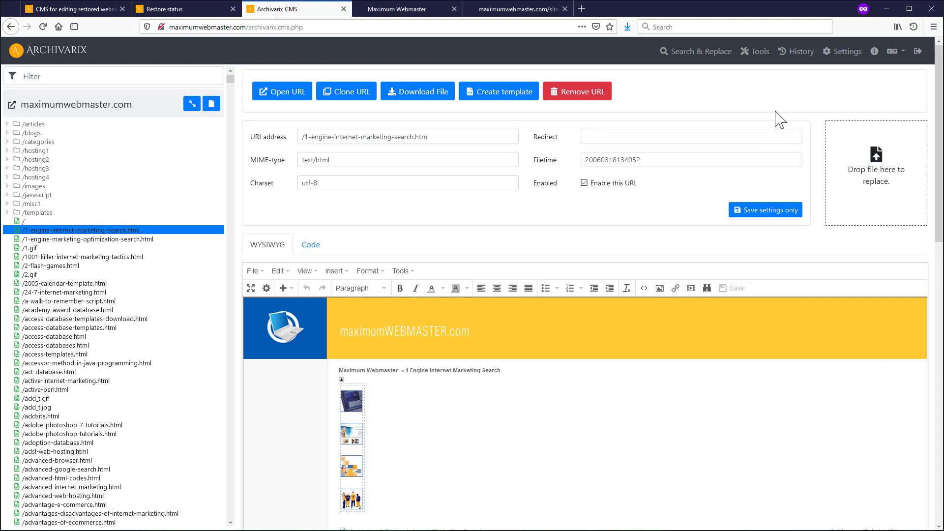
- Roll back further to the 'Broken URLencoded links' breakpoint
click(791, 53)
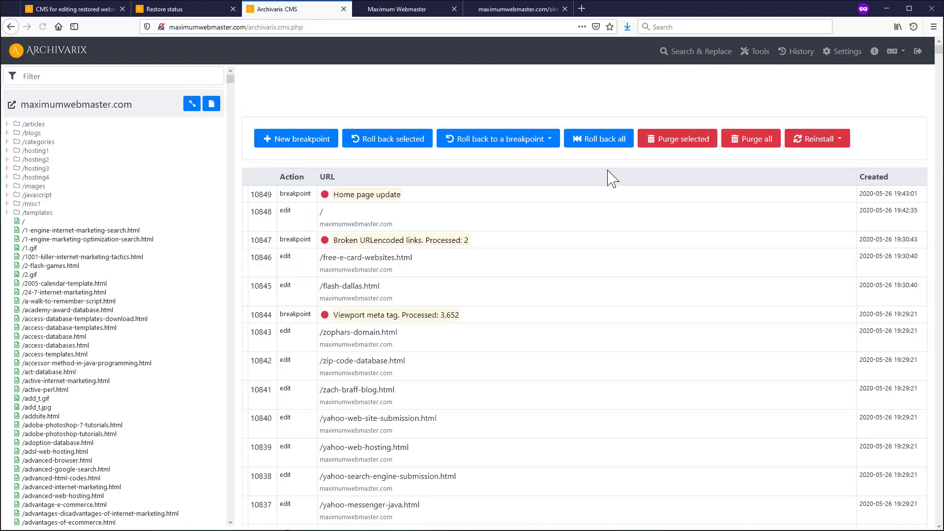
click(546, 139)
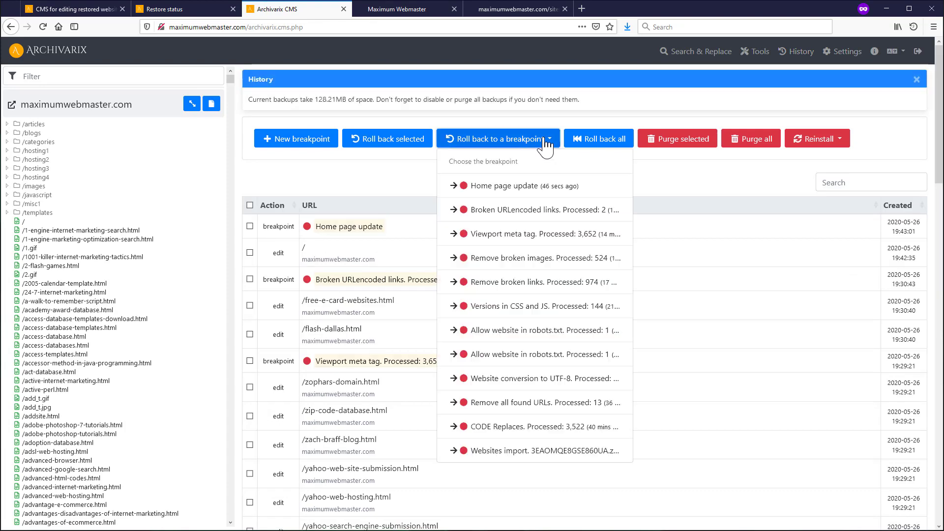
click(520, 220)
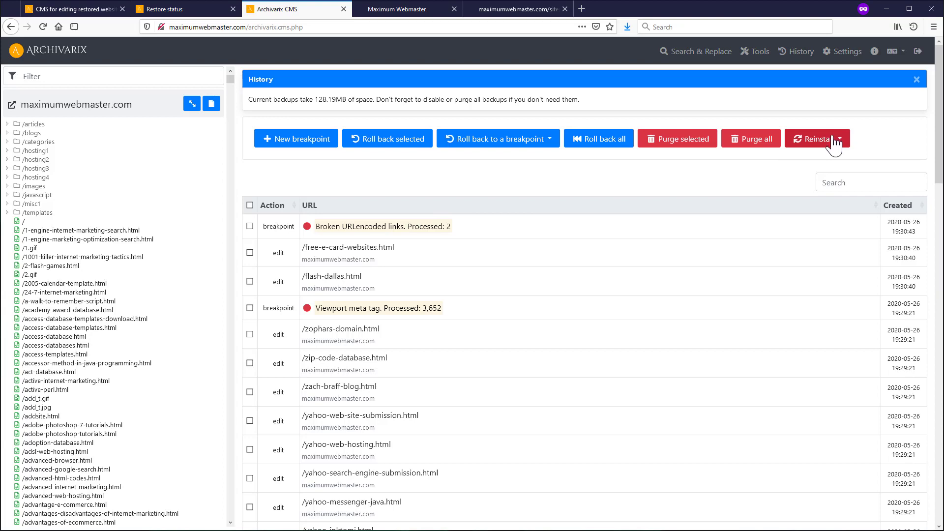
- Reinstall the site from the maximumwebmaster.com archive and confirm replacing all content
click(760, 53)
click(430, 169)
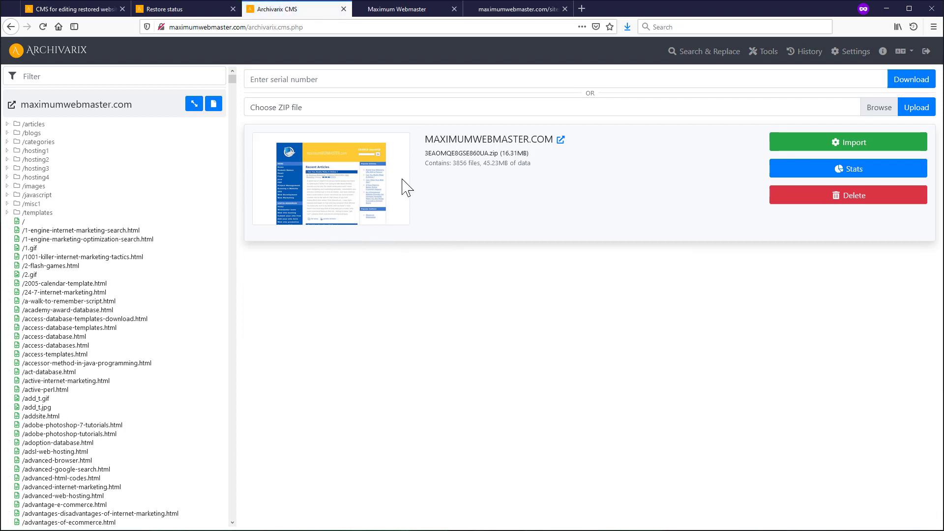
click(814, 54)
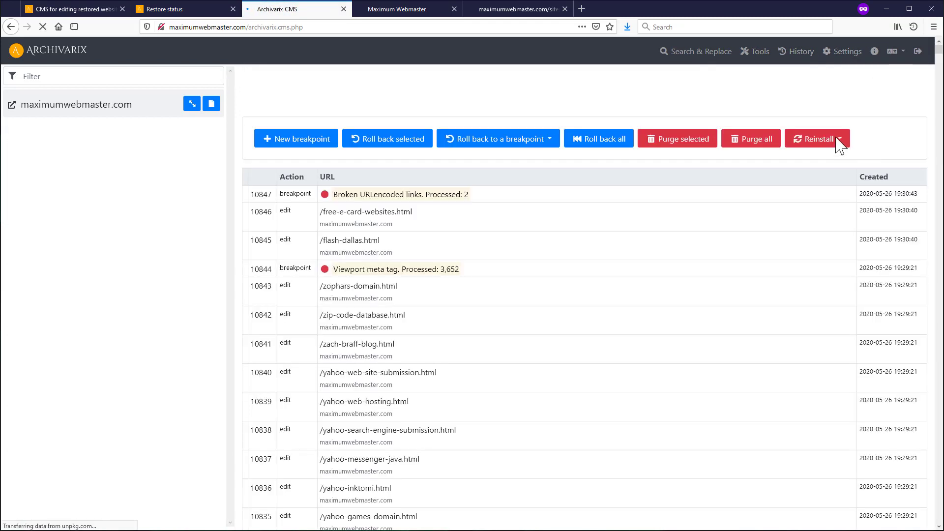
click(839, 141)
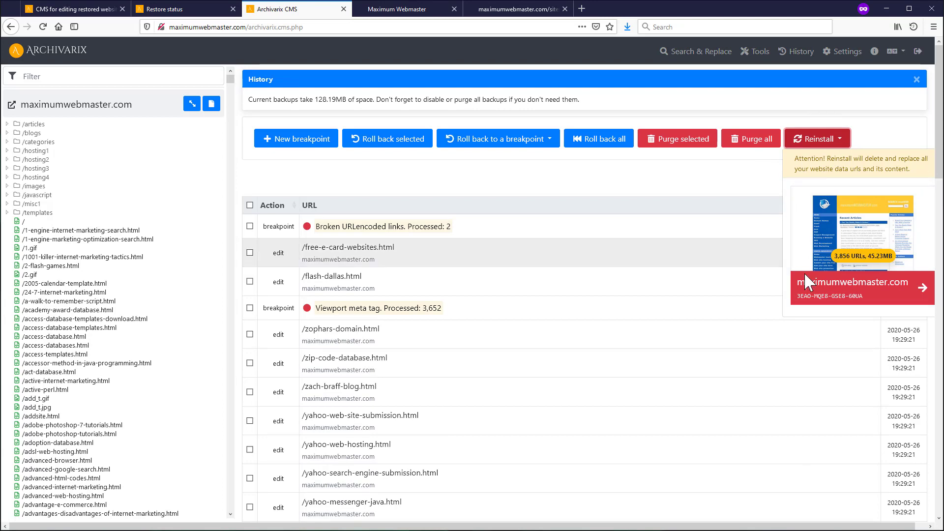
click(909, 297)
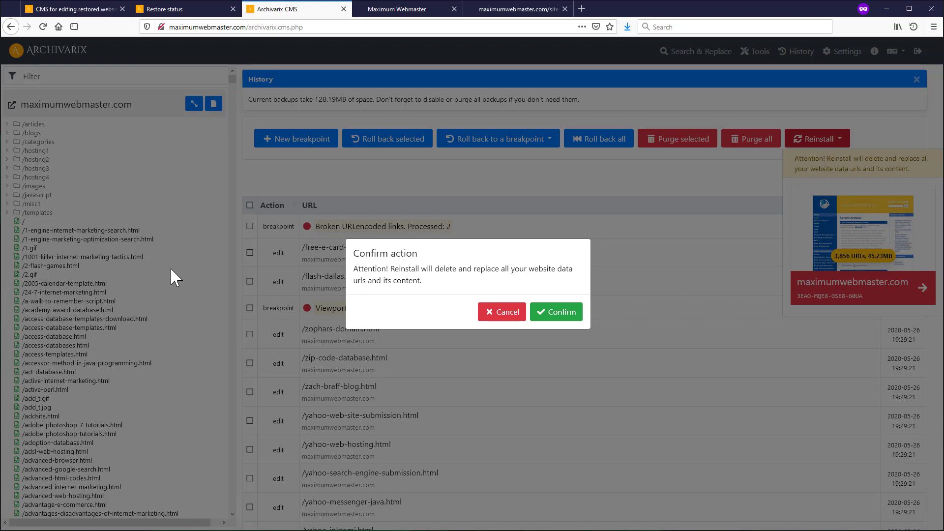
click(502, 313)
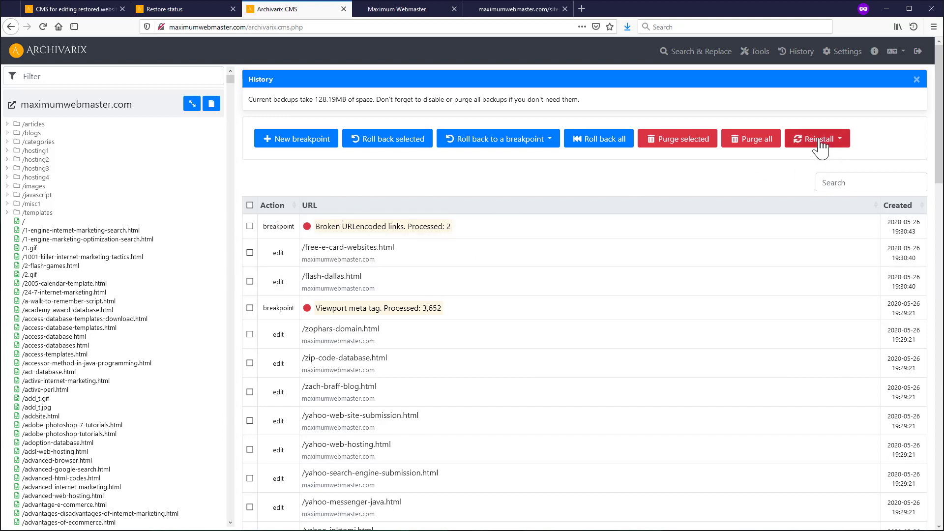
- Copy the restore code of the second FIRE.COM test restore from its Restore status page
click(766, 51)
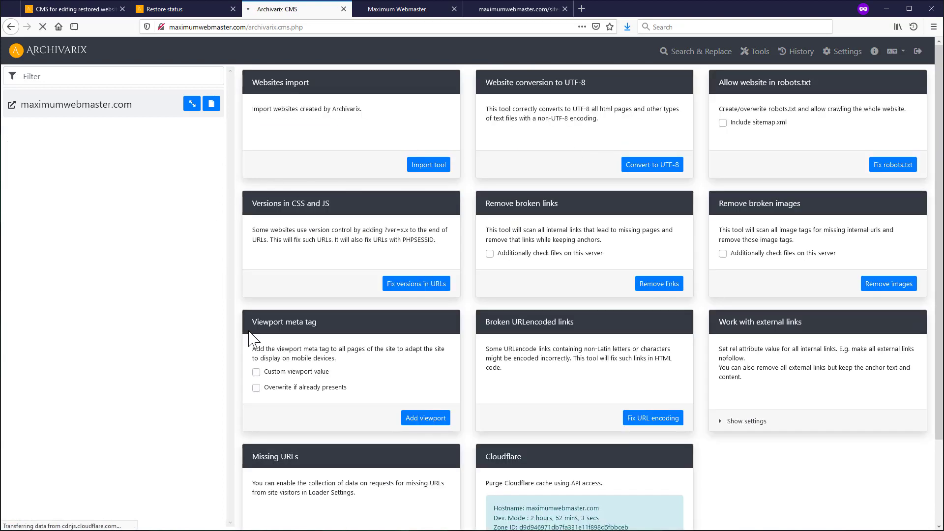
click(69, 9)
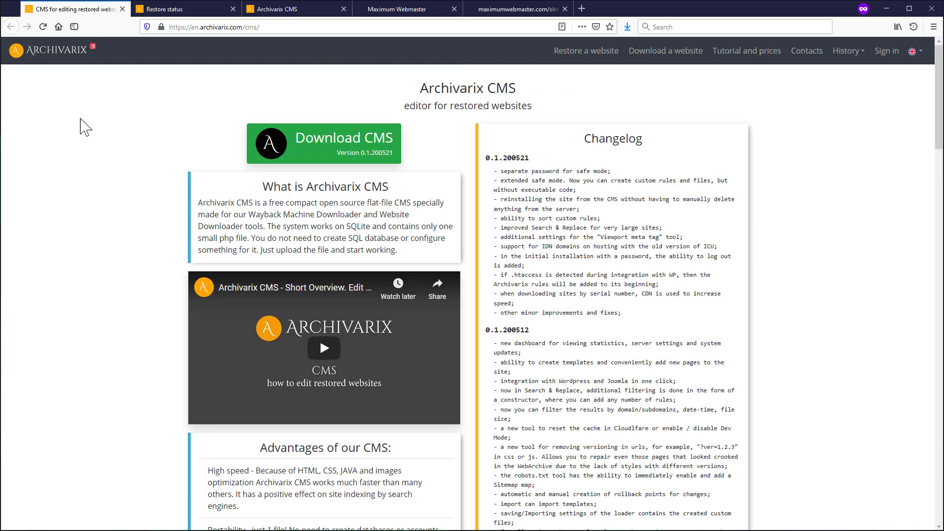
scroll(390, 446, down, 5)
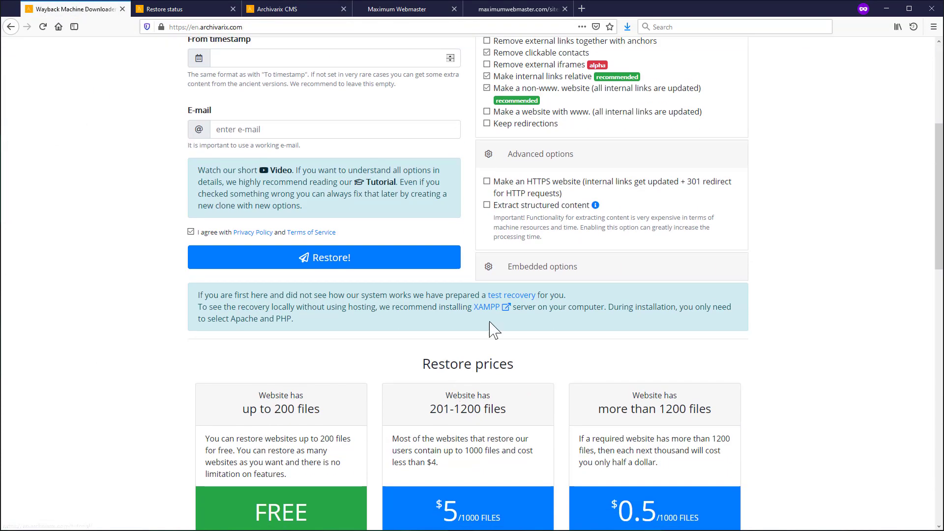
click(501, 295)
double_click(284, 27)
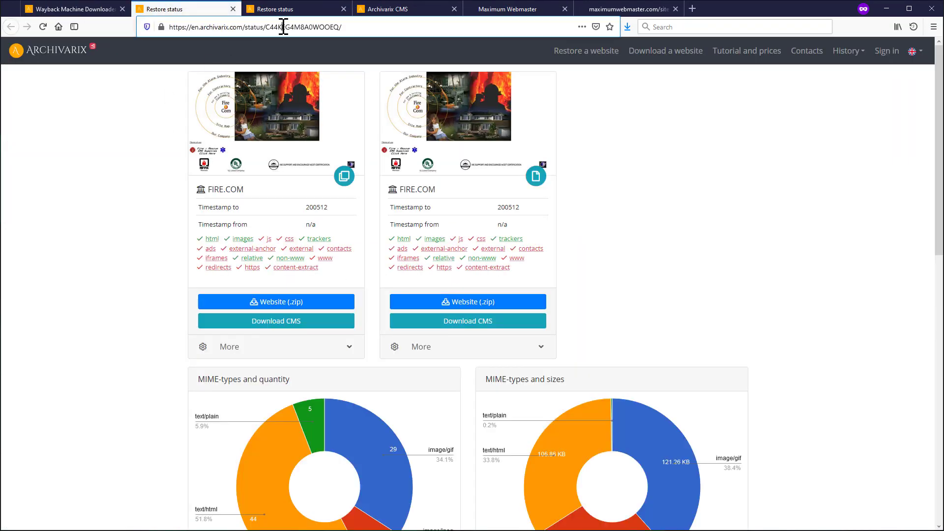
click(541, 347)
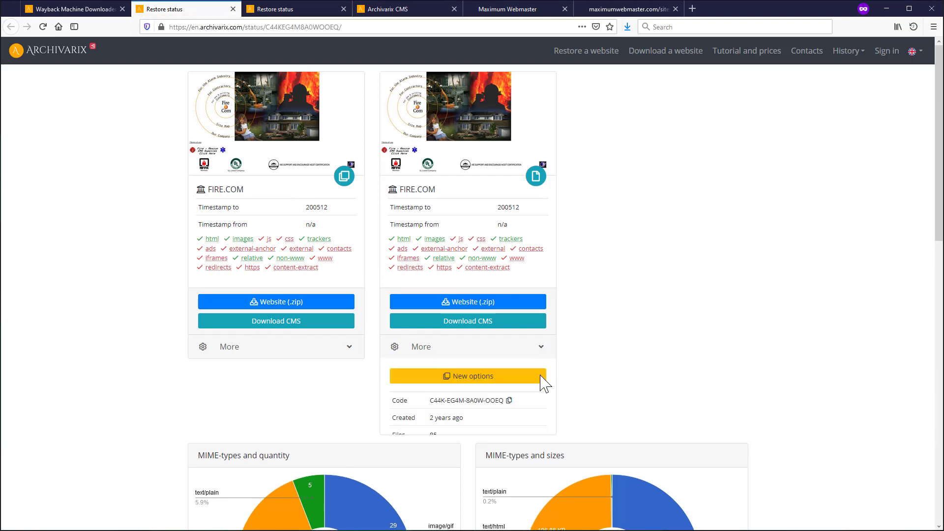
click(509, 401)
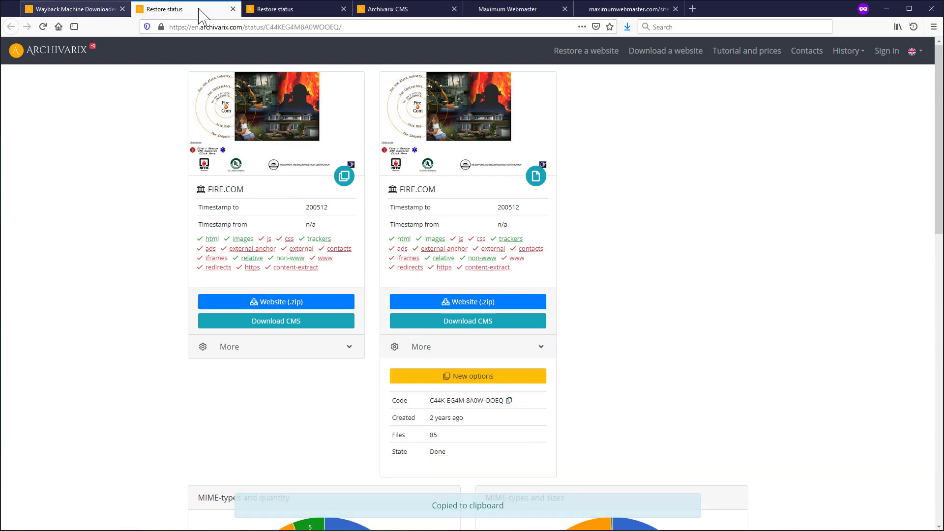
- Paste the restore code into the Import tool's serial field, download it, and open History
click(384, 15)
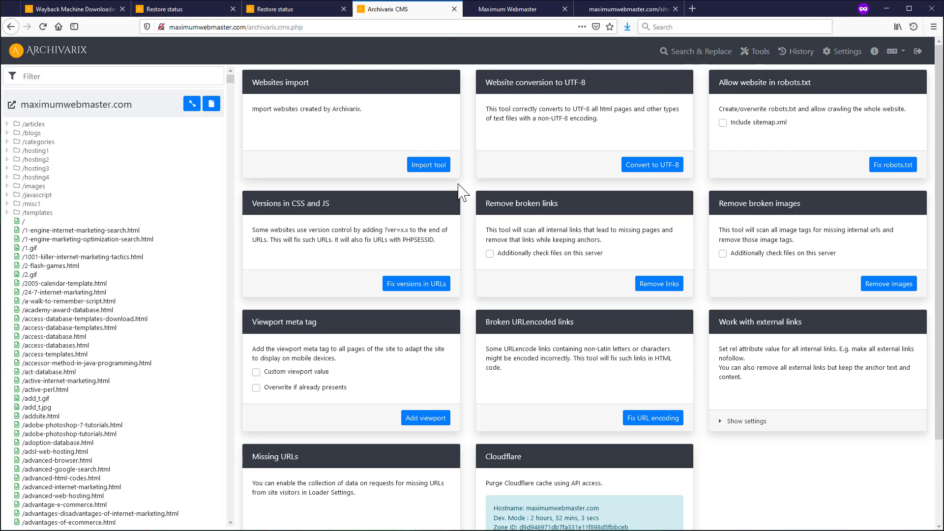
click(429, 166)
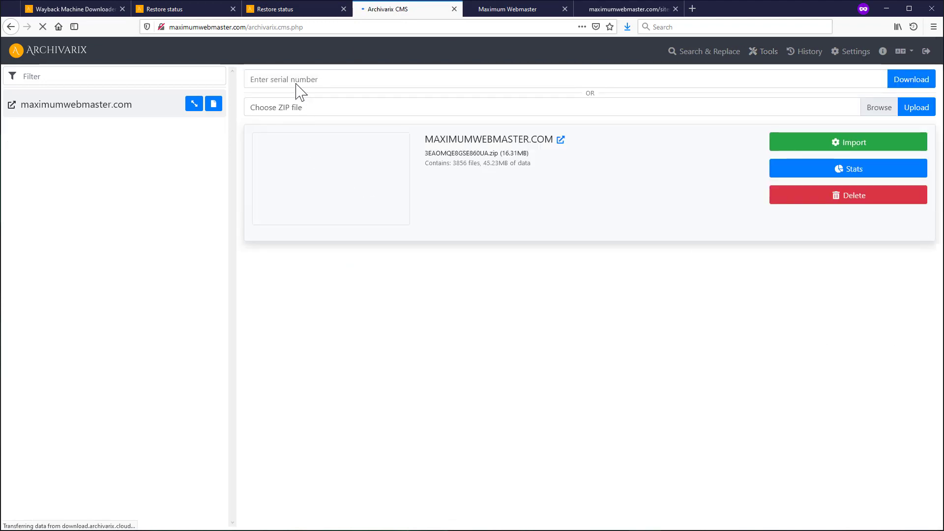
click(438, 73)
key(ctrl+v)
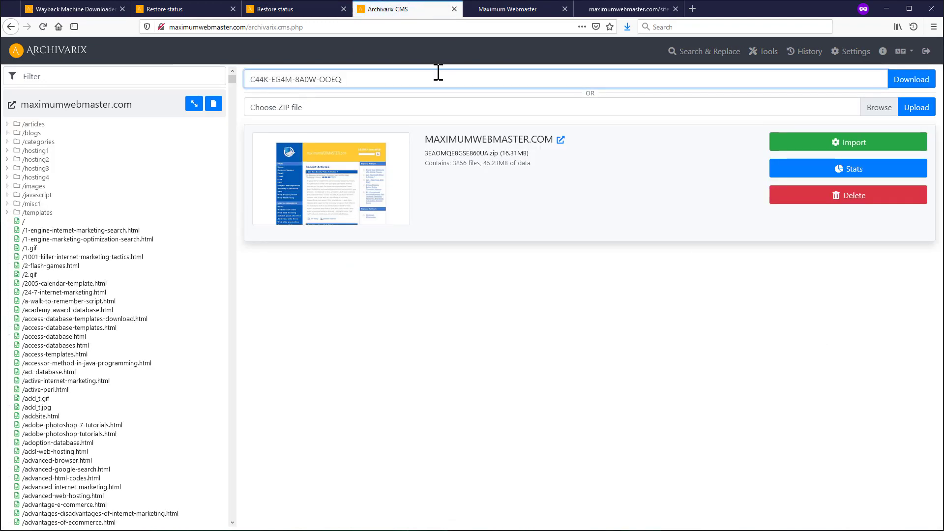
click(899, 83)
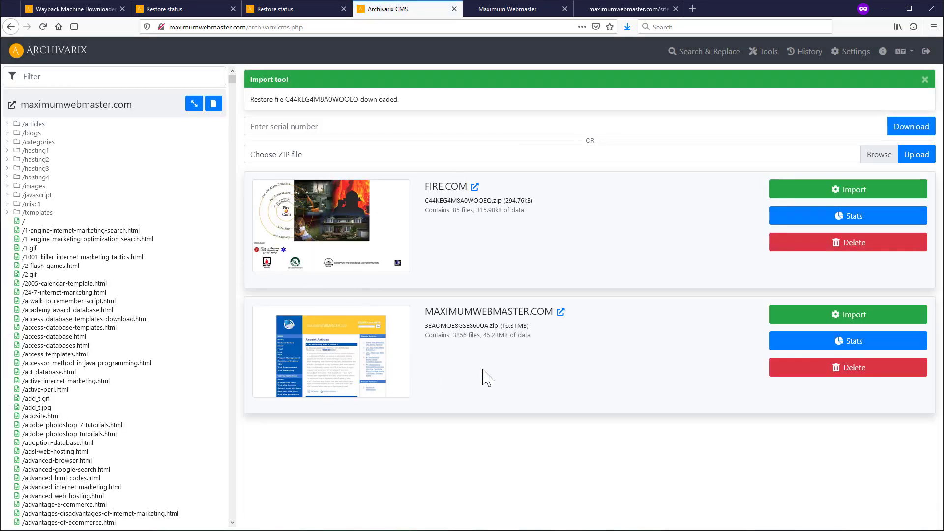
click(809, 51)
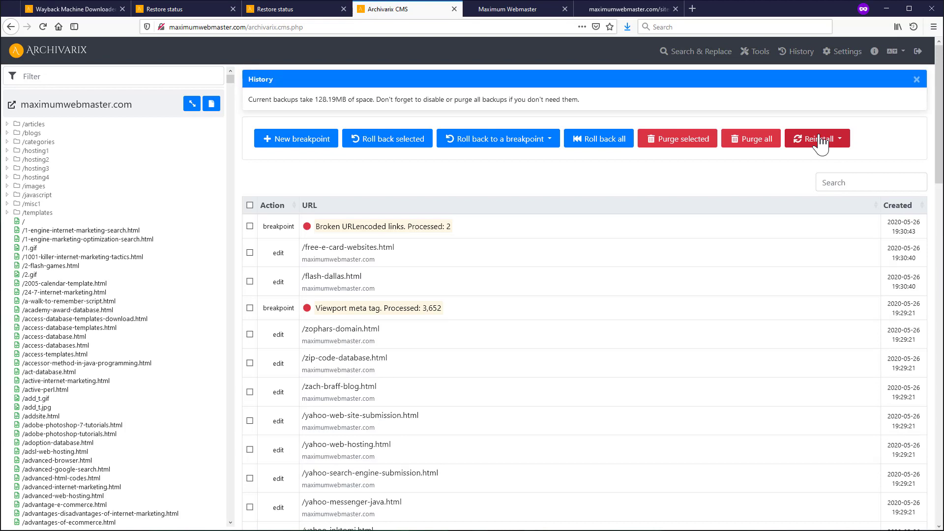
click(818, 139)
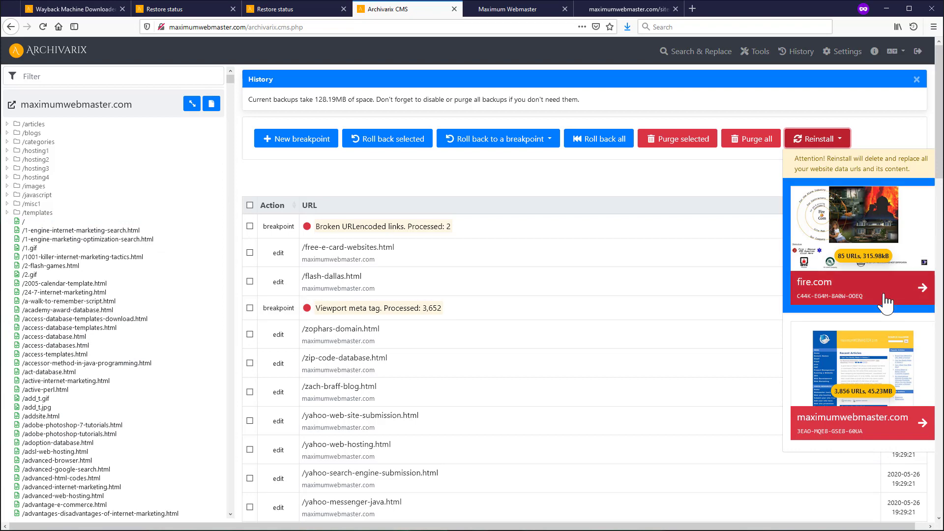
click(828, 295)
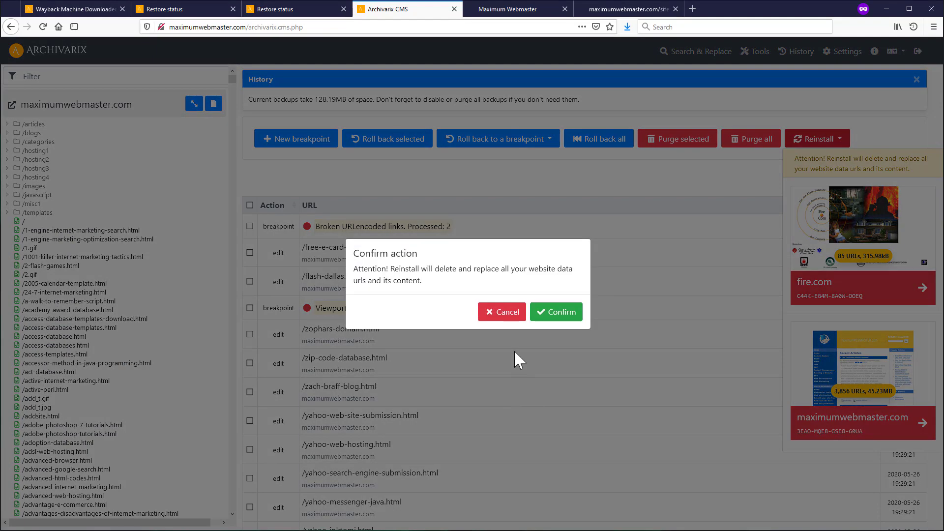
click(502, 312)
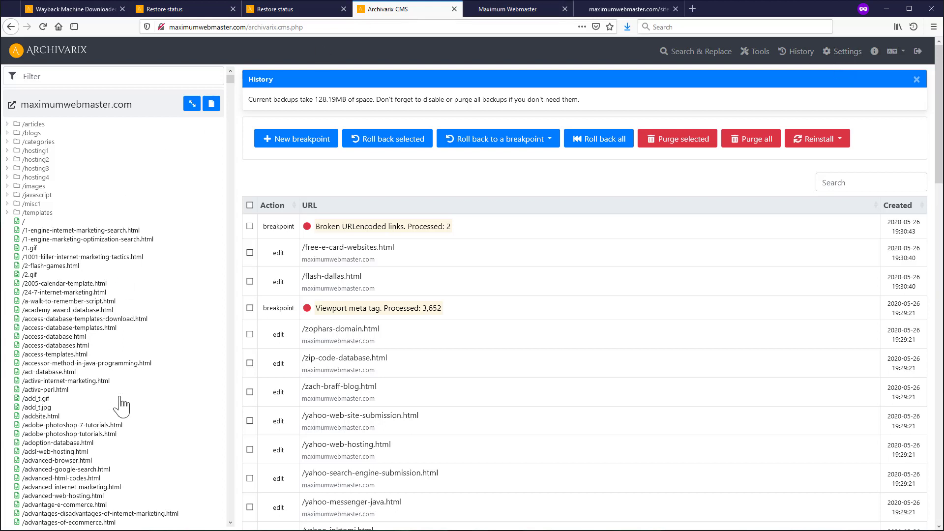
- Create a google.js custom file containing the pasted Google Analytics snippet and save it
click(843, 53)
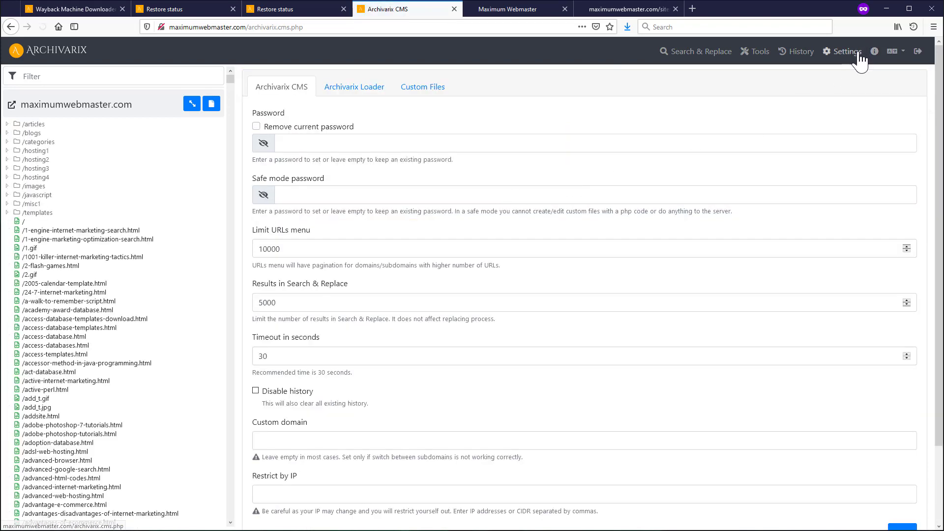
click(406, 93)
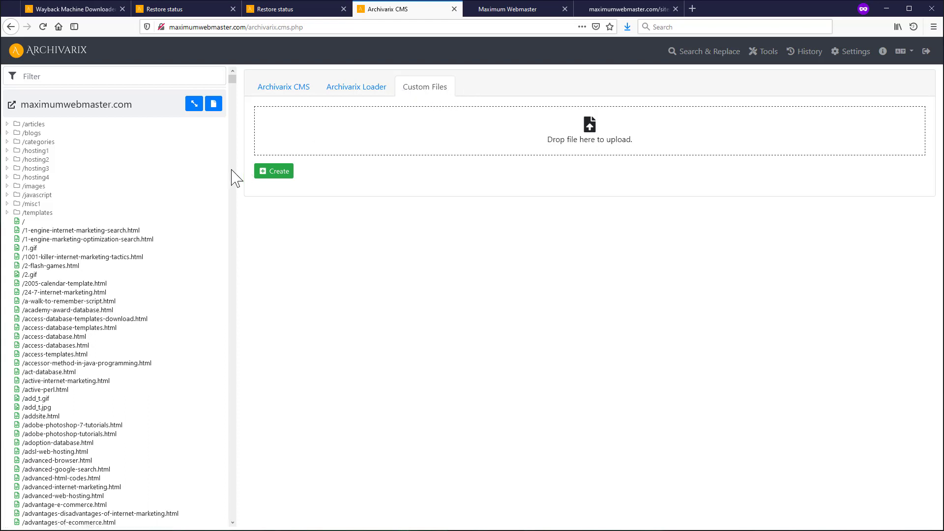
click(264, 174)
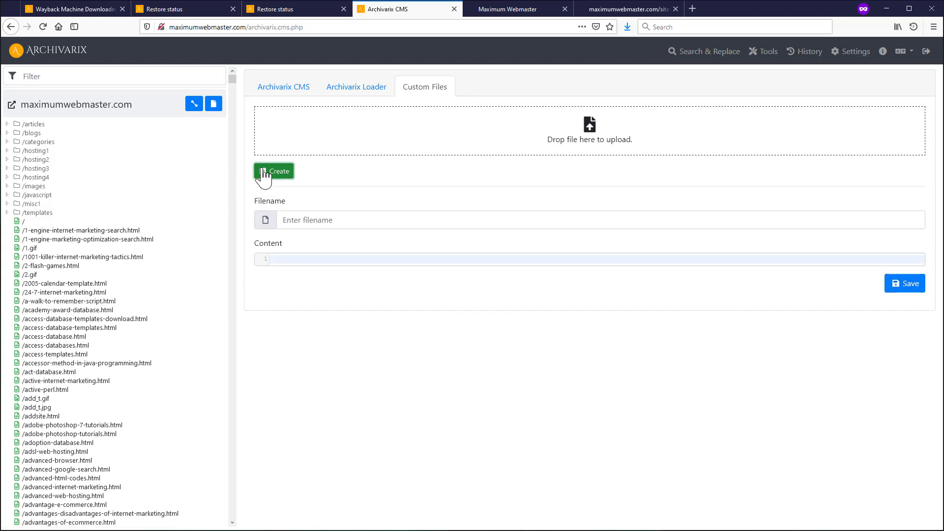
click(305, 221)
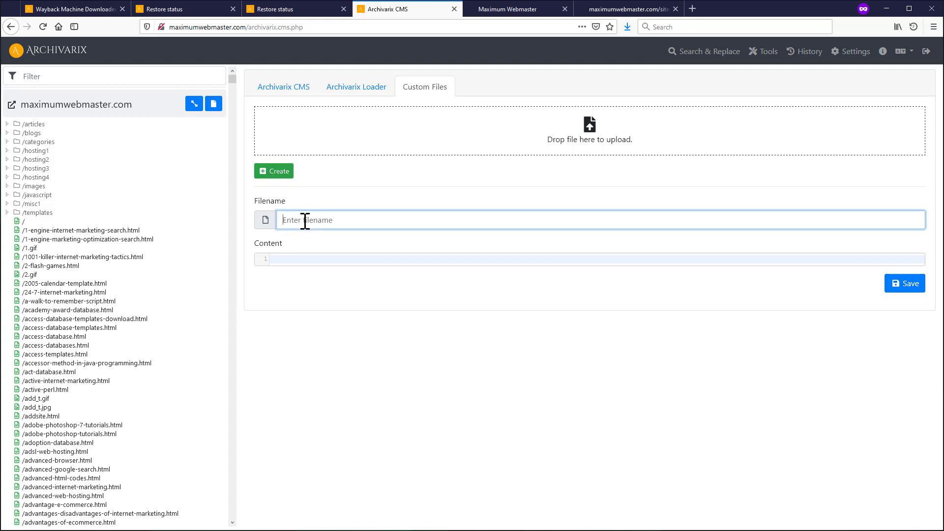
text(g)
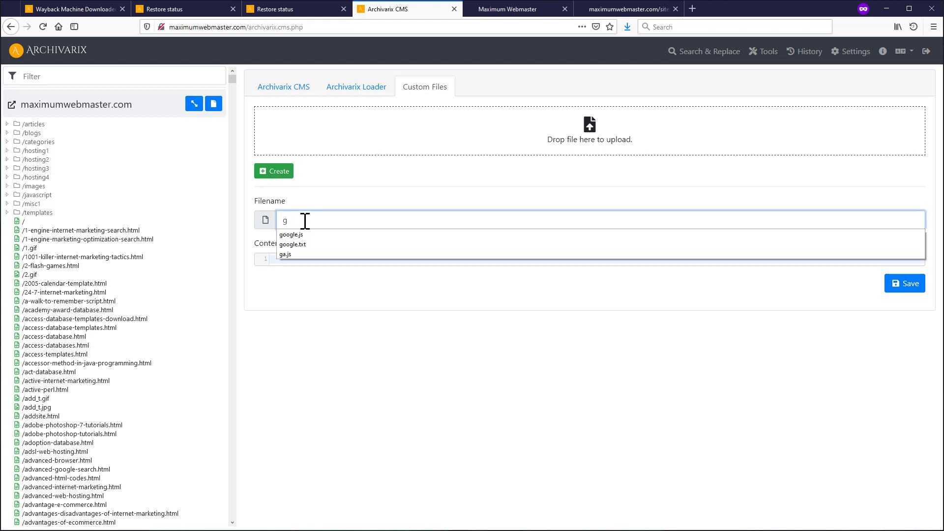
text(oogle.)
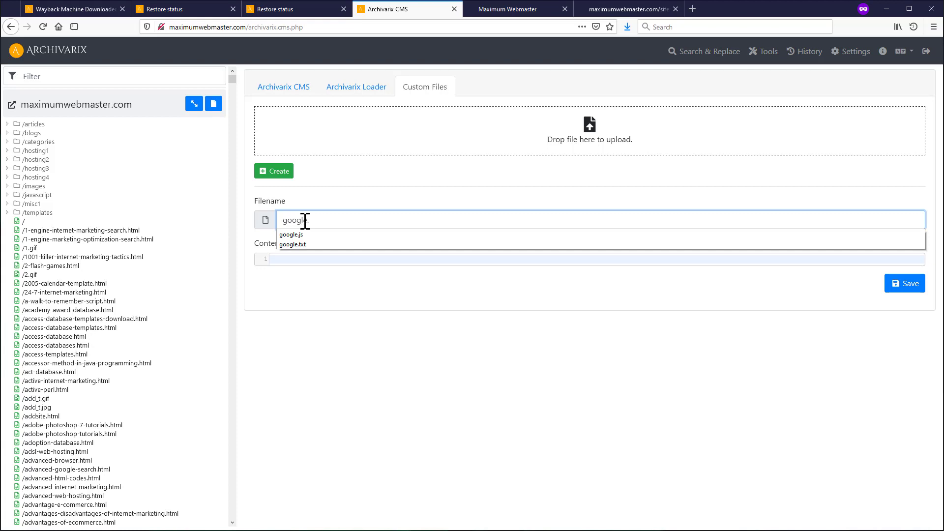
text(js)
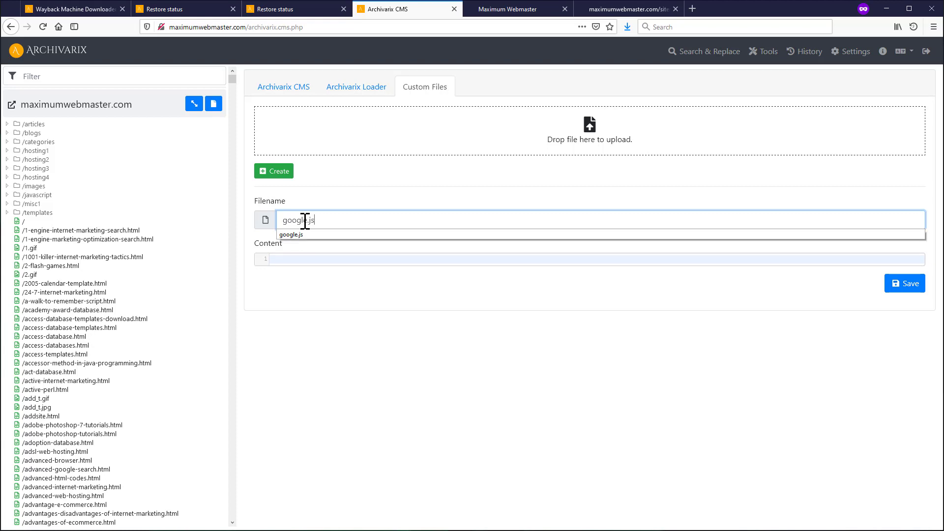
click(300, 288)
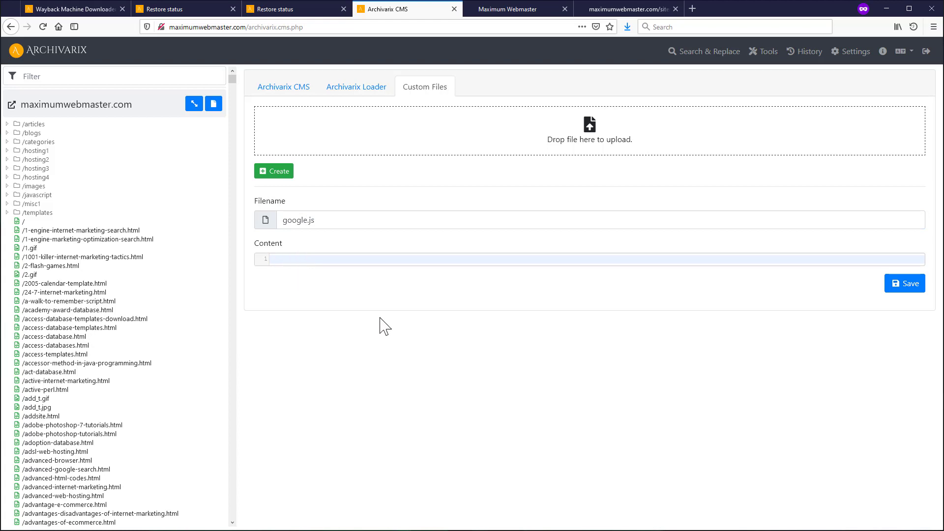
click(319, 262)
text(<!-- Google Analytics --> <script> (function(i,s,o,g,r,a,m){i['GoogleAnalyticsObject']=r;i[r]=i[r]||function(){ (i[r].q=i[r].q||[]).push(arguments)},i[r].l=1*new Date();a=s.createElement(o), m=s.getElementsByTagName(o)[0];a.async=1;a.src=g;m.parentNode.insertBefore(a,m) })(window,document,'script','https://www.google-analytics.com/analytics.js','ga');  ga('create', 'UA-XXXXX-Y', 'auto'); ga('send', 'pageview'); </script> <!-- End Google Analytics -->)
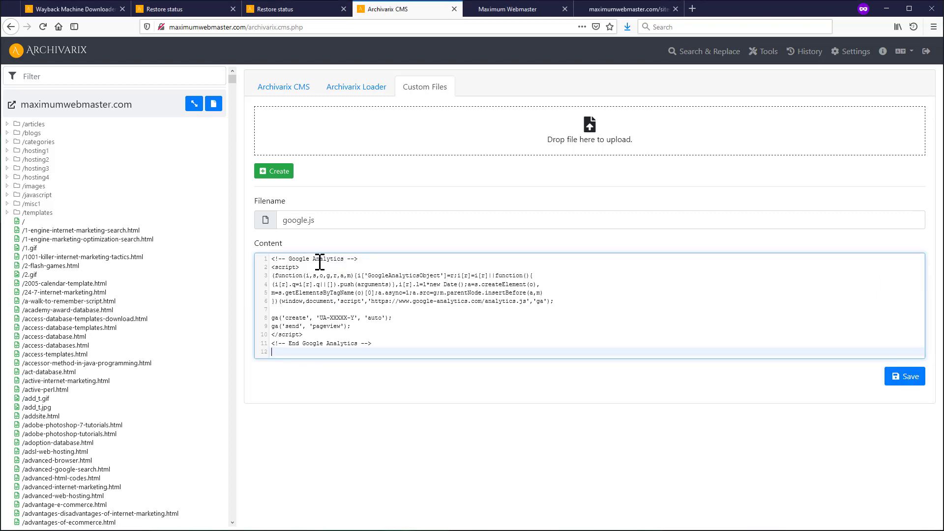
click(903, 377)
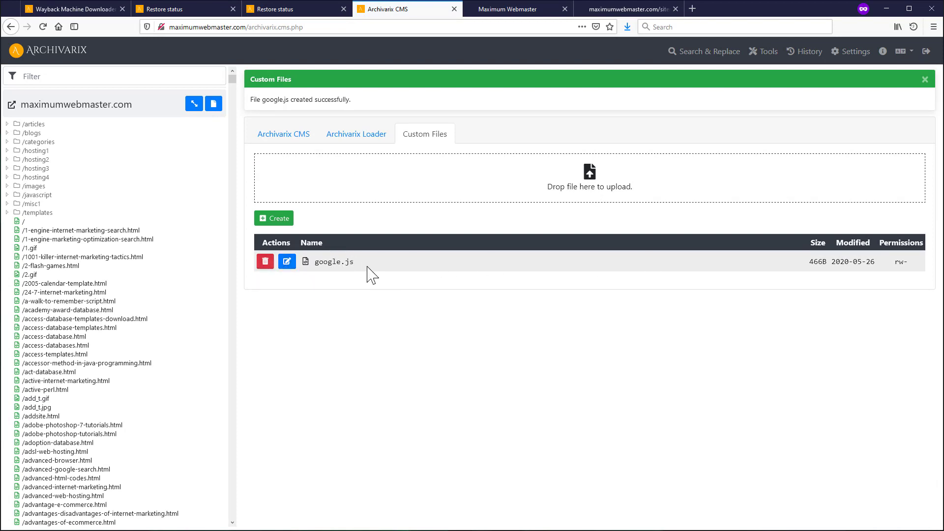
- Reopen google.js to inspect its placeholder UA-XXXXX-Y tracking ID, then go to loader settings
click(286, 261)
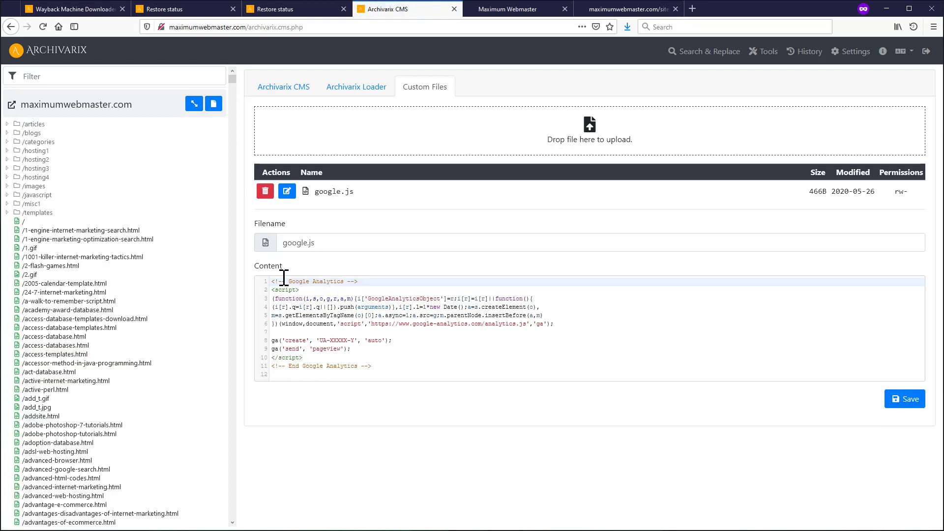
drag(328, 342, 358, 342)
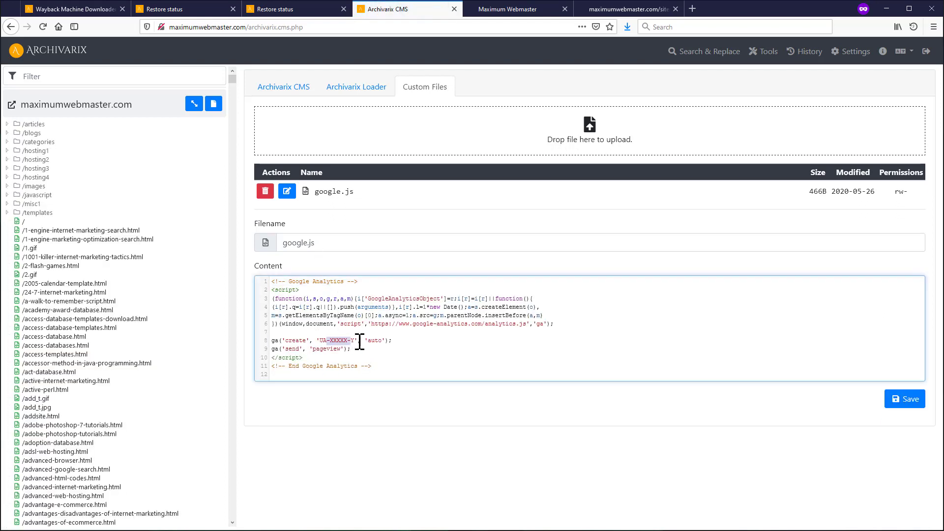
click(400, 345)
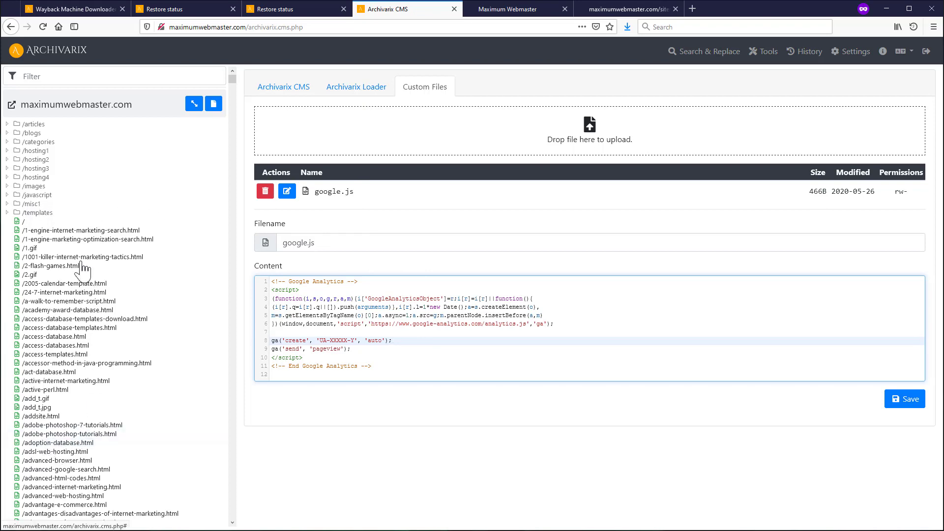
click(361, 90)
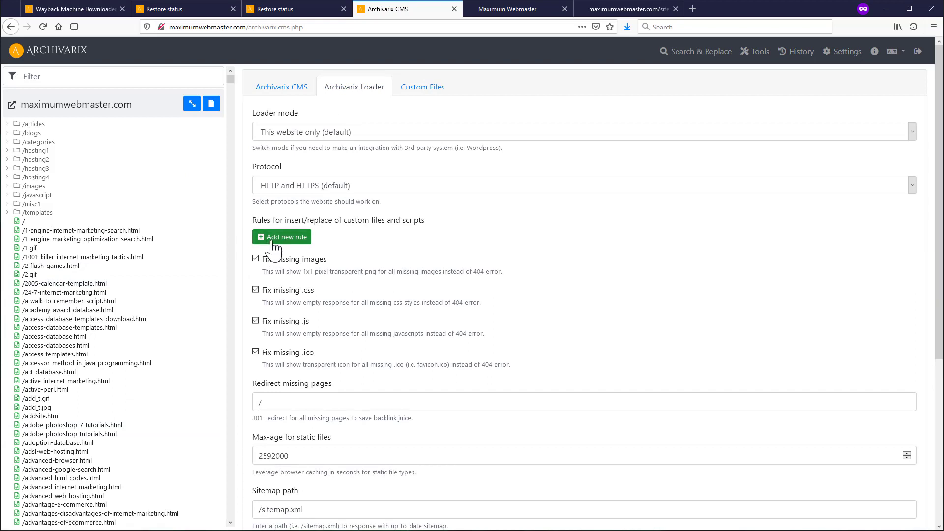
- Add a new loader rule inserting google.js with </head> as the keyphrase
click(280, 241)
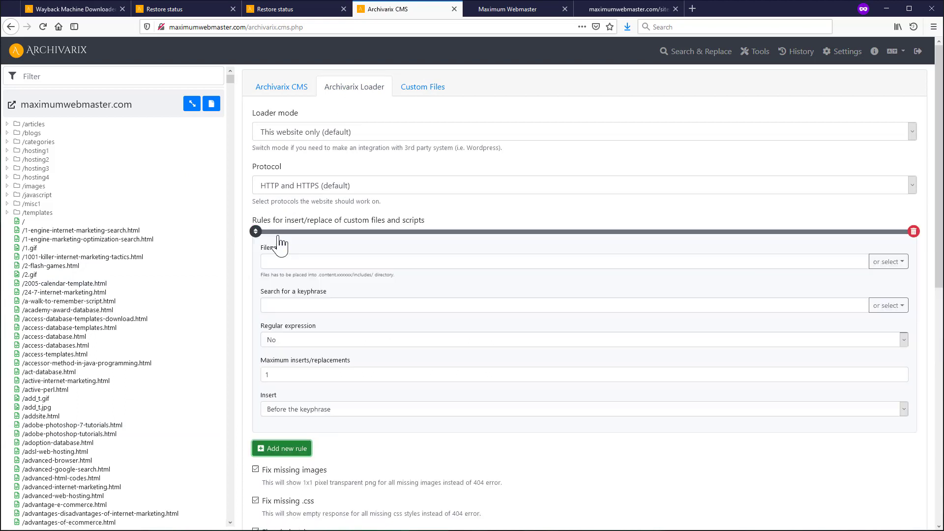
click(888, 262)
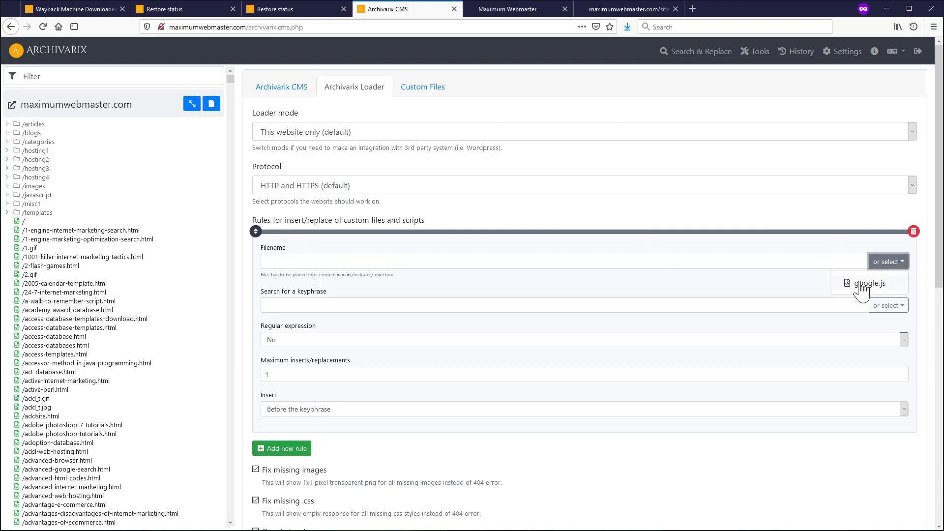
click(862, 286)
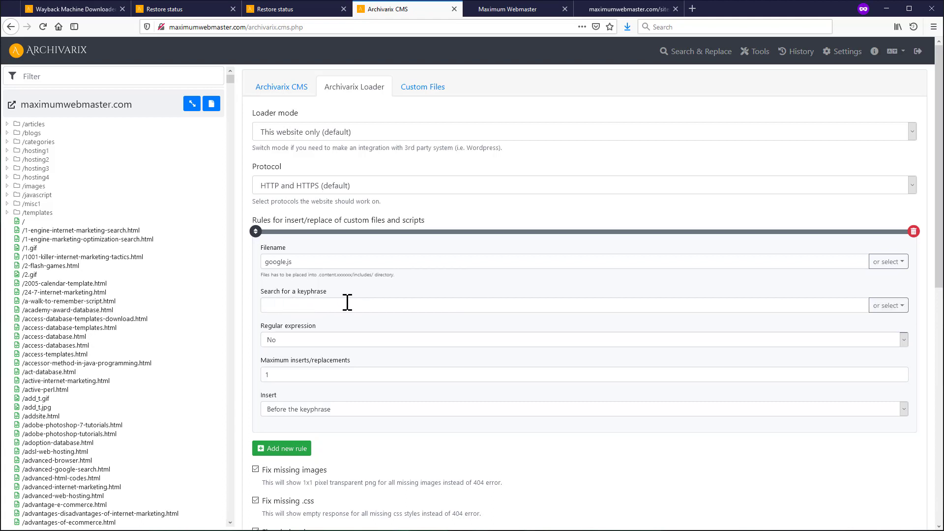
click(897, 309)
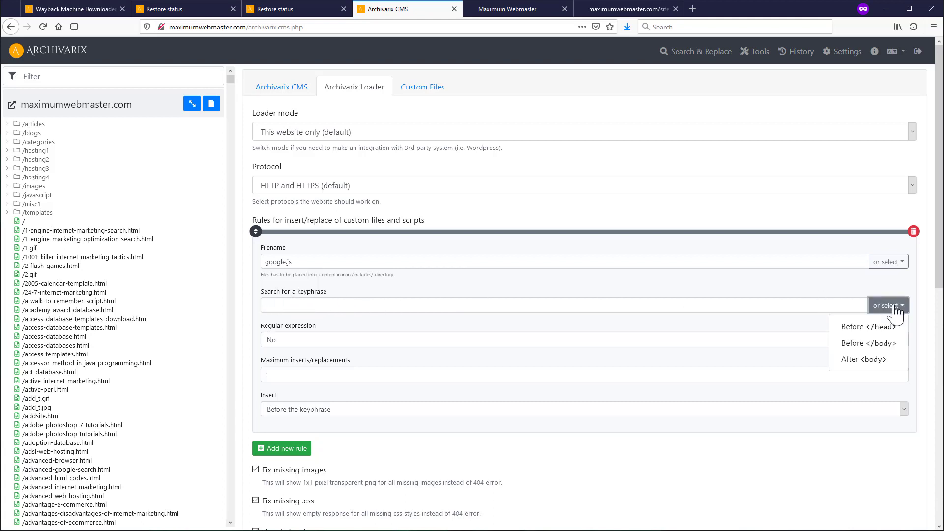
click(878, 334)
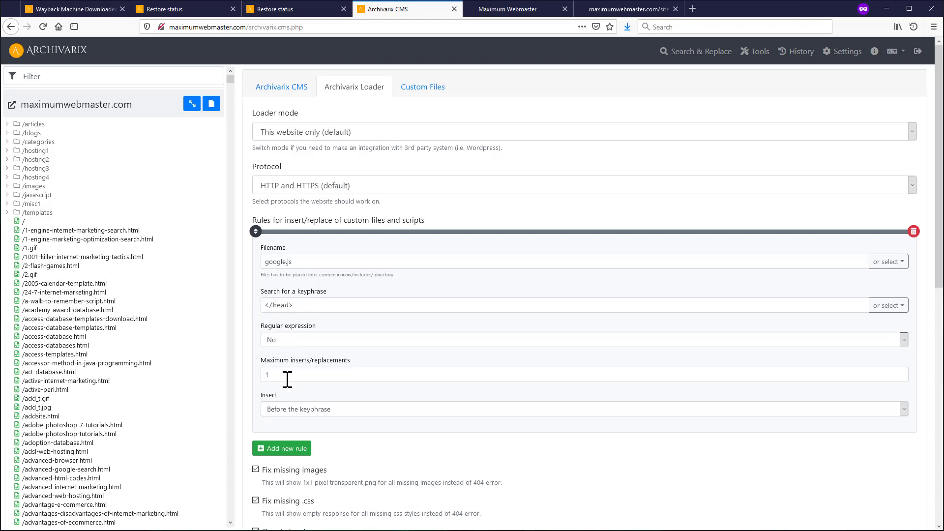
- Keep max inserts at 1 and insertion before the keyphrase, then save the loader settings
drag(271, 377, 248, 378)
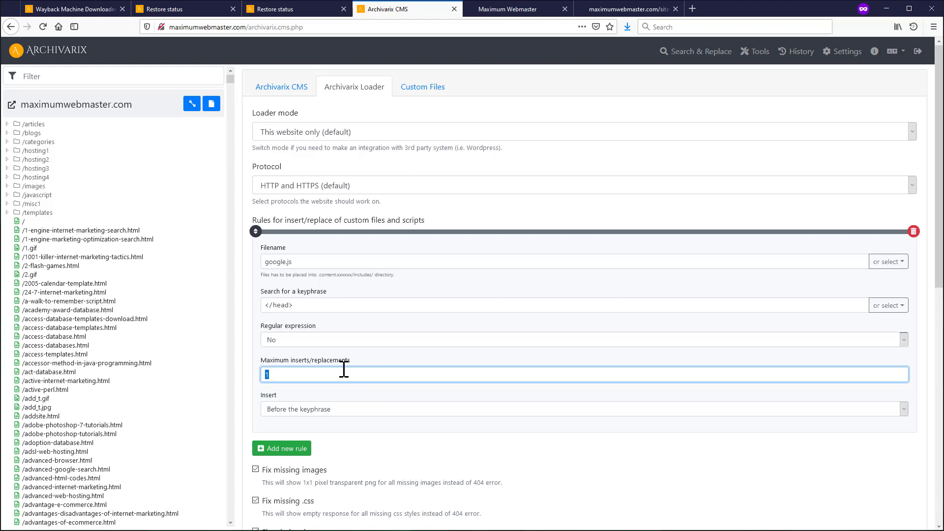
click(295, 419)
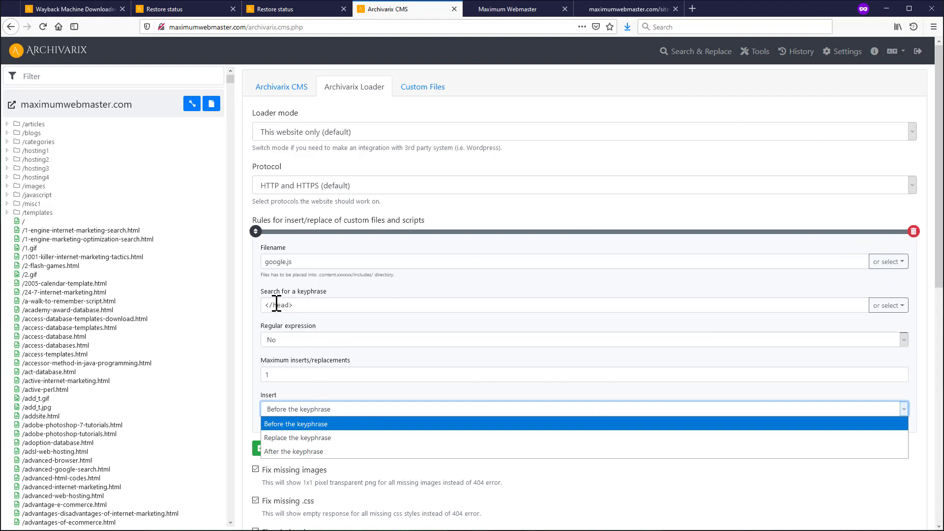
click(298, 438)
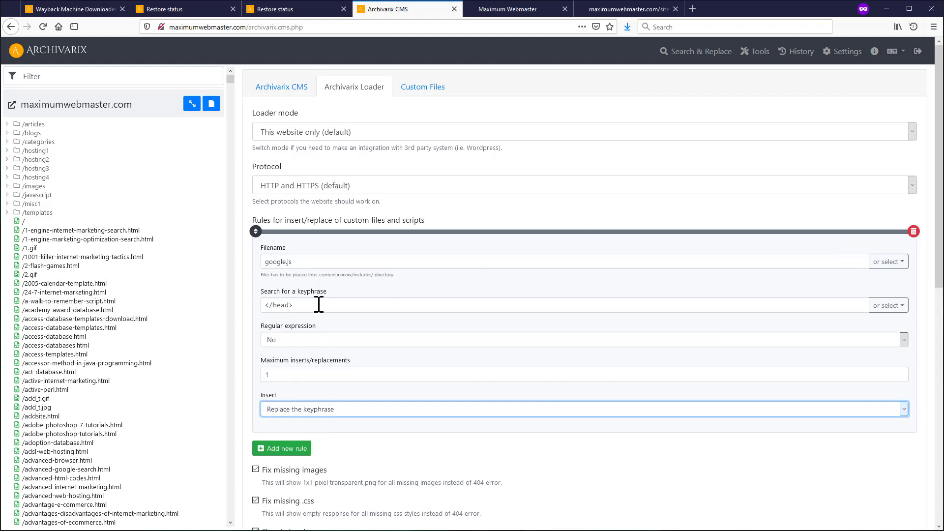
click(329, 416)
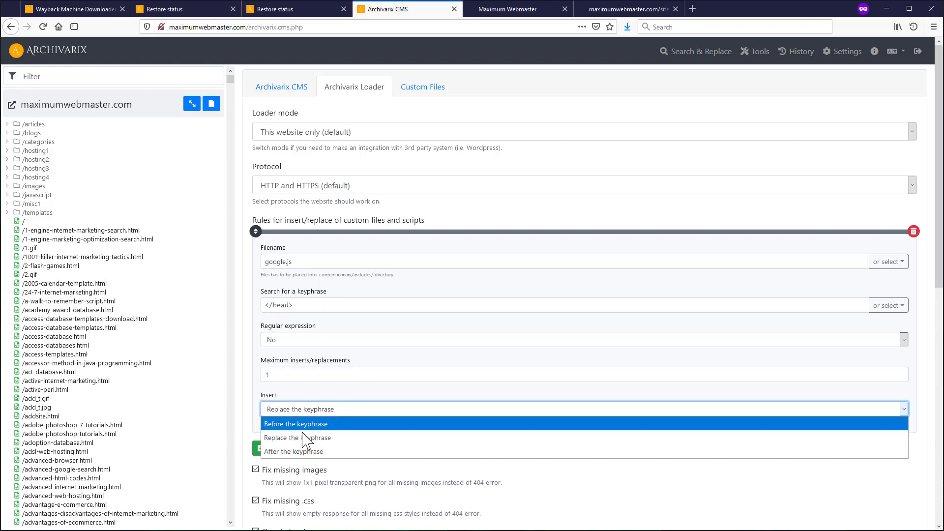
click(306, 413)
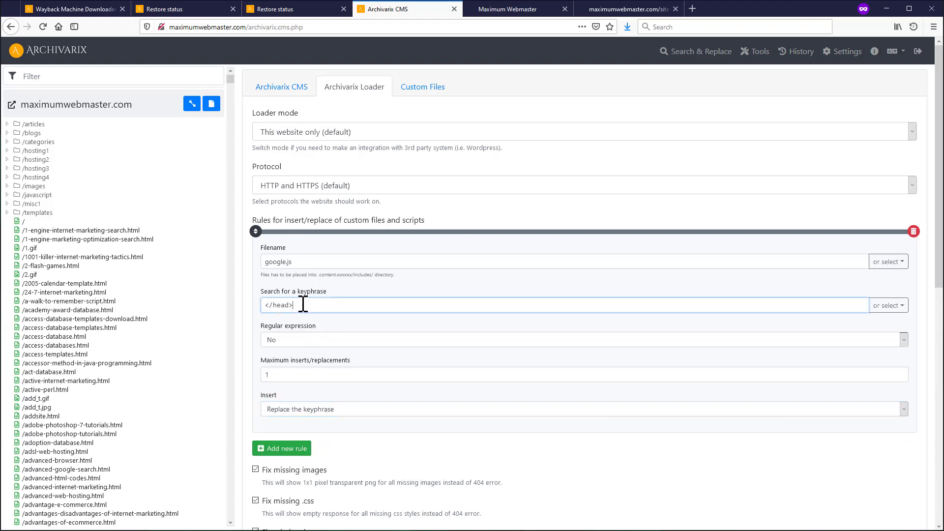
click(302, 409)
click(290, 424)
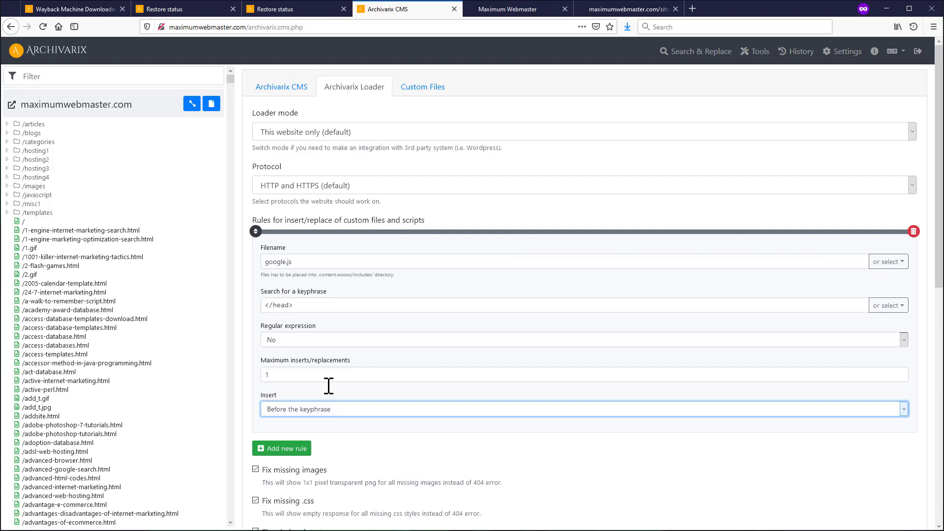
scroll(653, 460, down, 8)
click(896, 497)
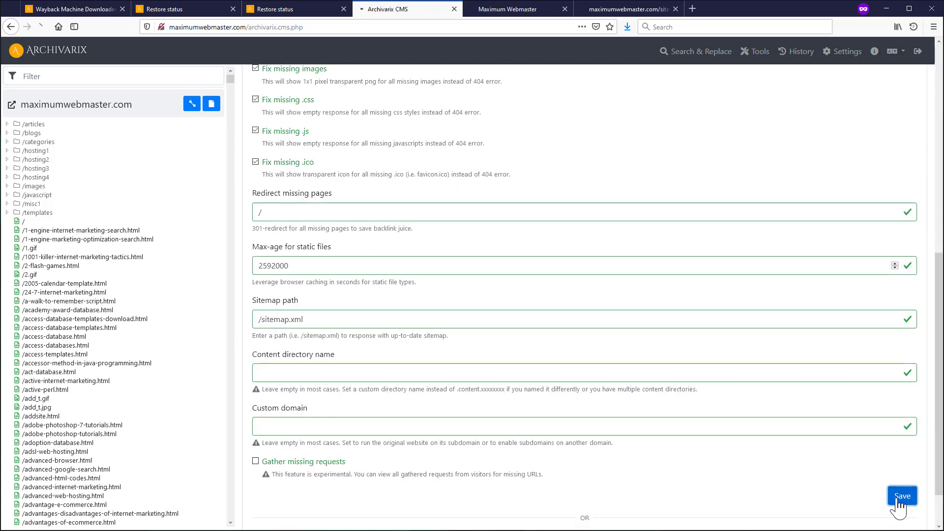
click(527, 20)
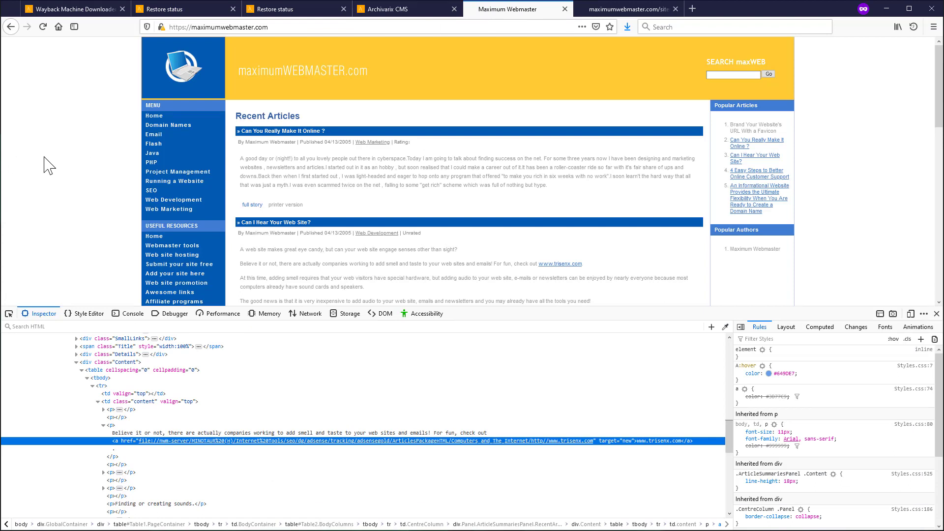
- View the home page source and find the Google Analytics block before </head>
key(ctrl+u)
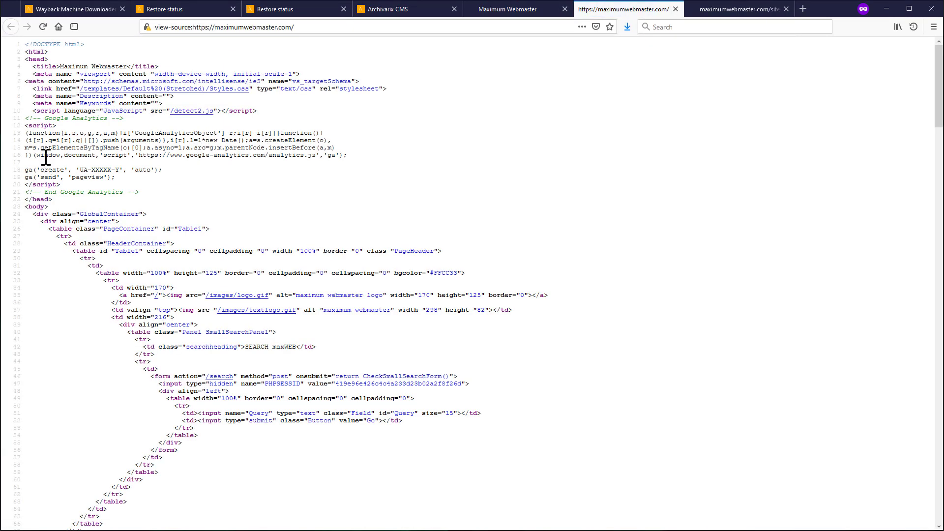
double_click(38, 199)
drag(153, 193, 23, 120)
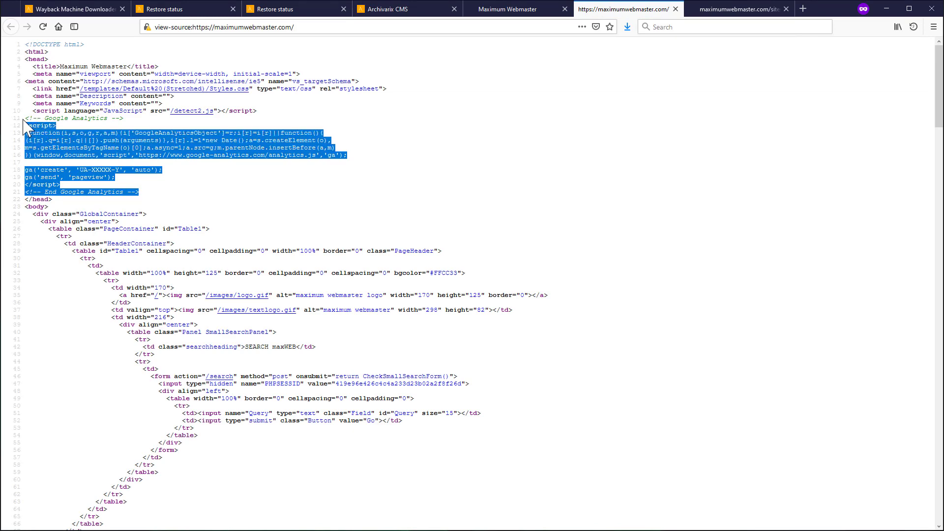
click(509, 9)
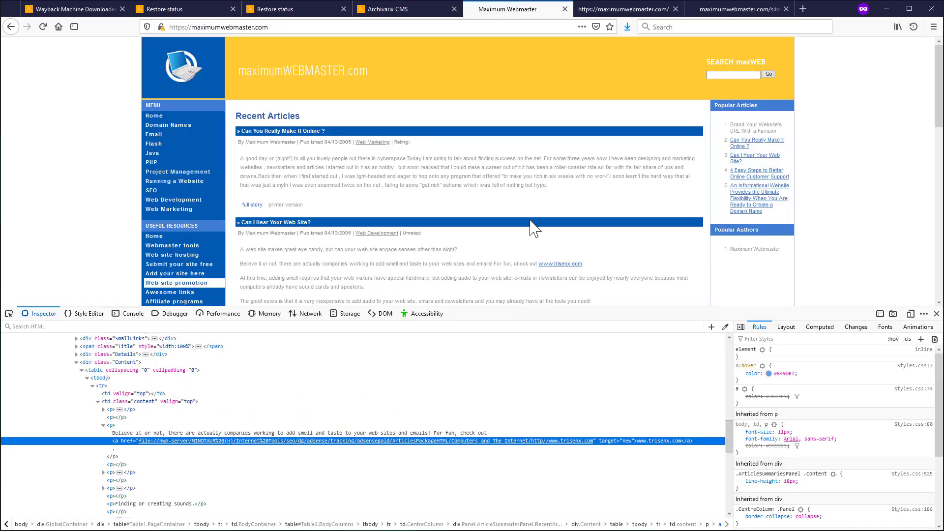
- Open the 'Can You Really Make It Online ?' article and confirm the same block in its source
click(737, 146)
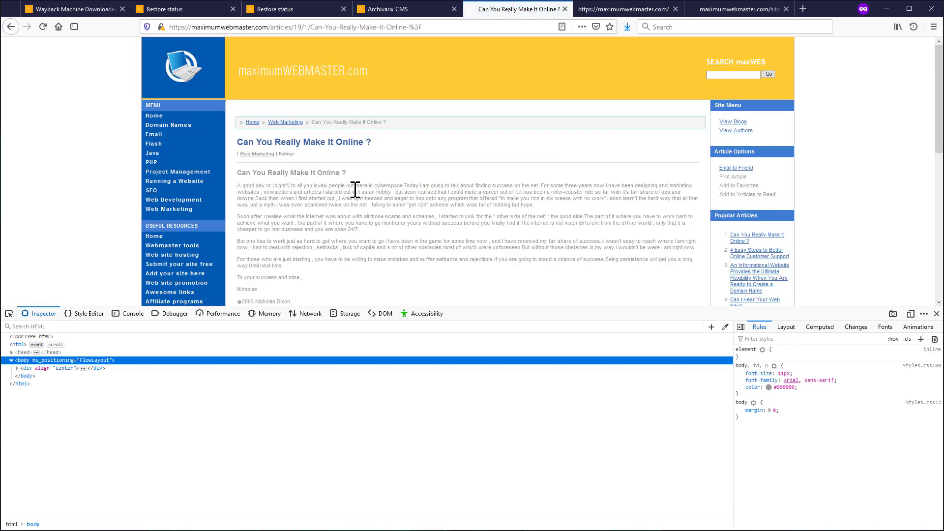
key(ctrl+u)
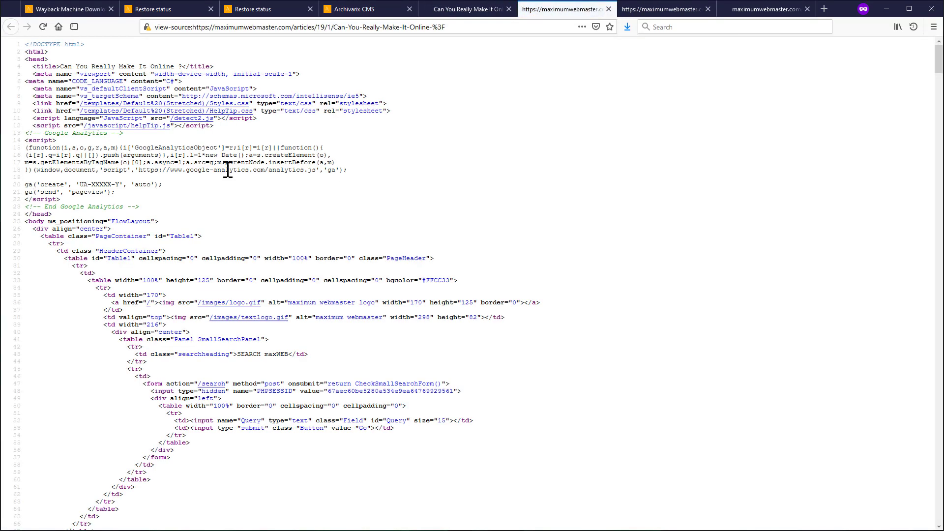
drag(142, 207, 26, 132)
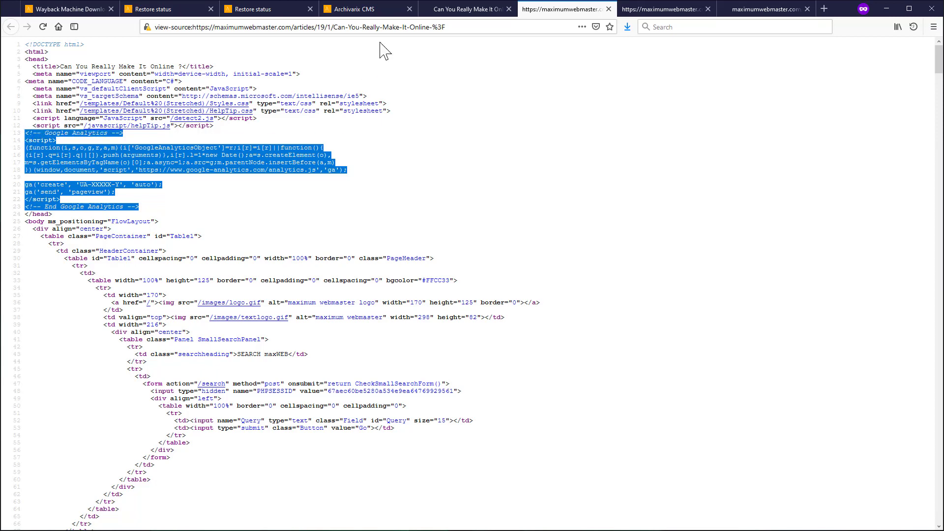
click(436, 11)
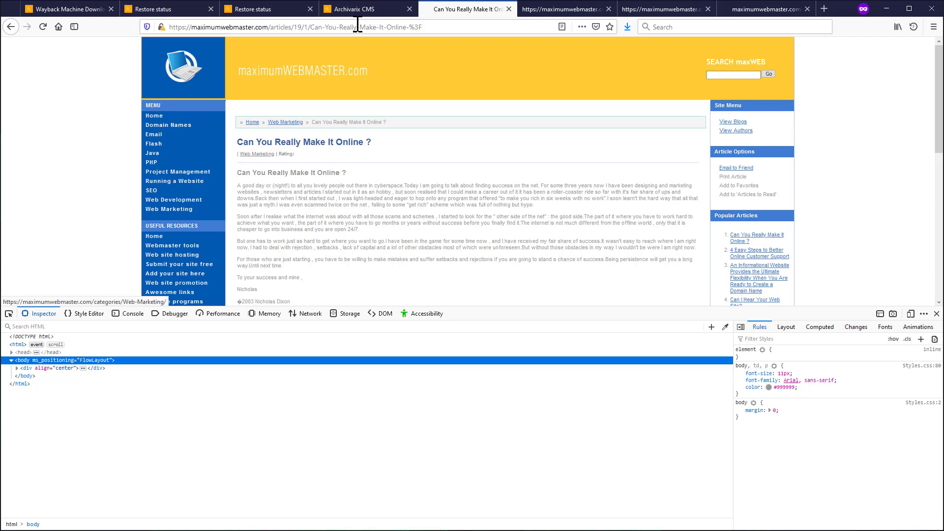
- Create and save a random.php custom file that echoes rand(1,1000)
click(383, 18)
click(423, 140)
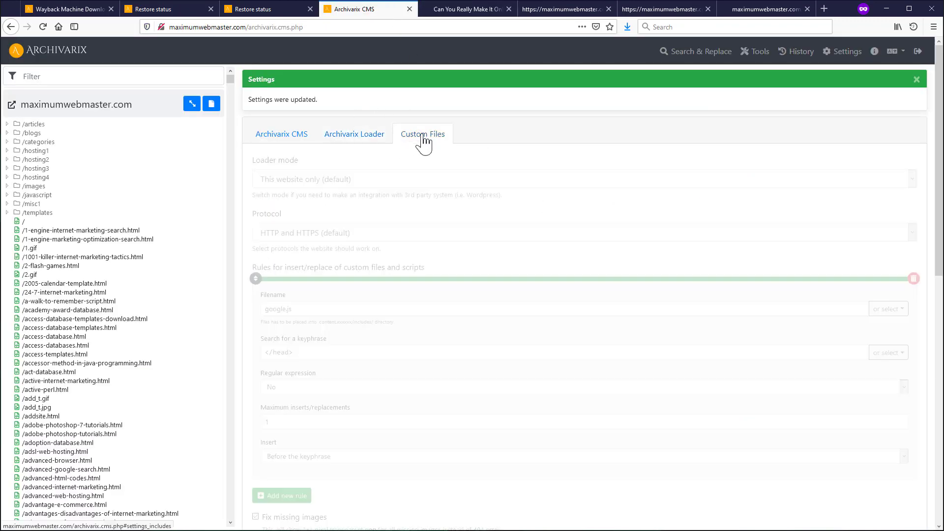
click(272, 218)
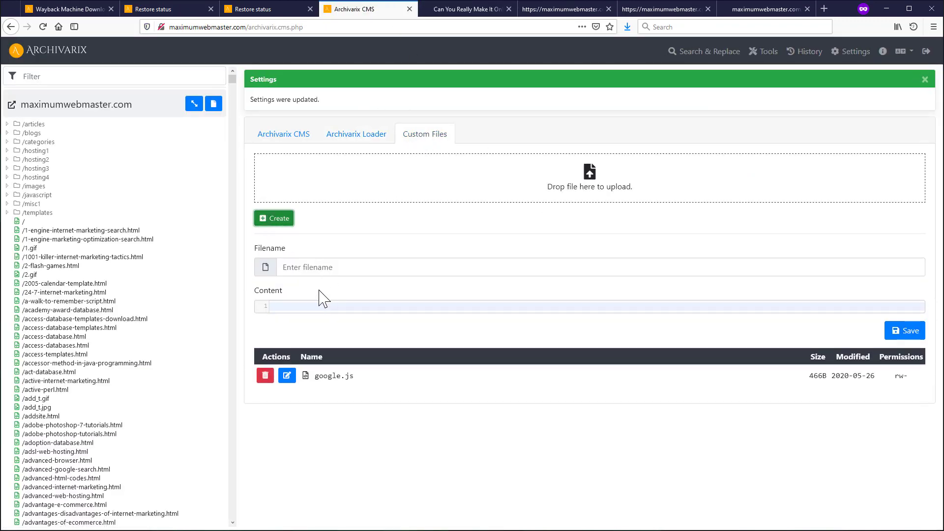
click(300, 270)
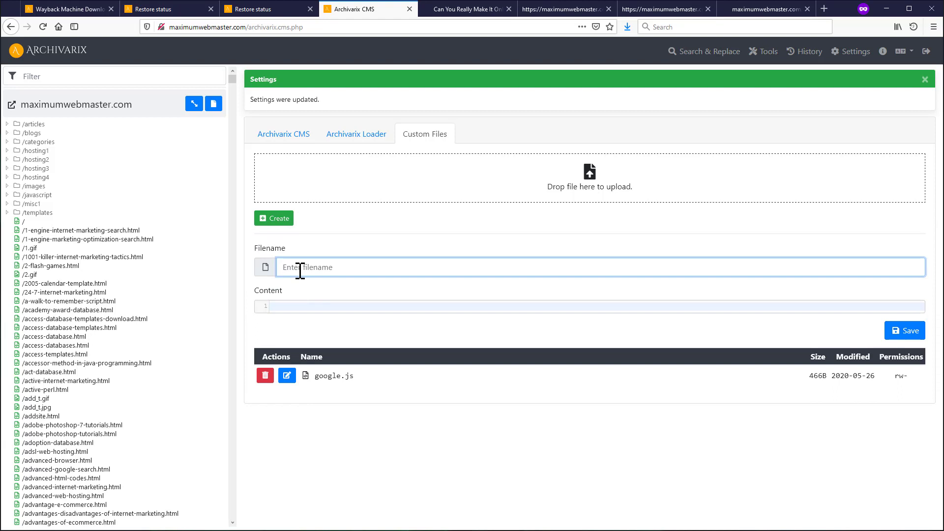
text(ra)
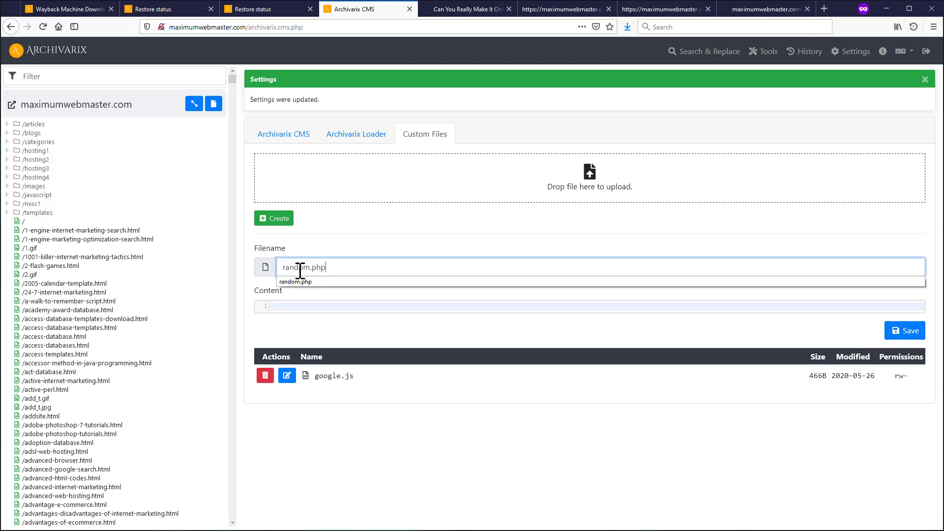
text(ndom.php)
click(327, 309)
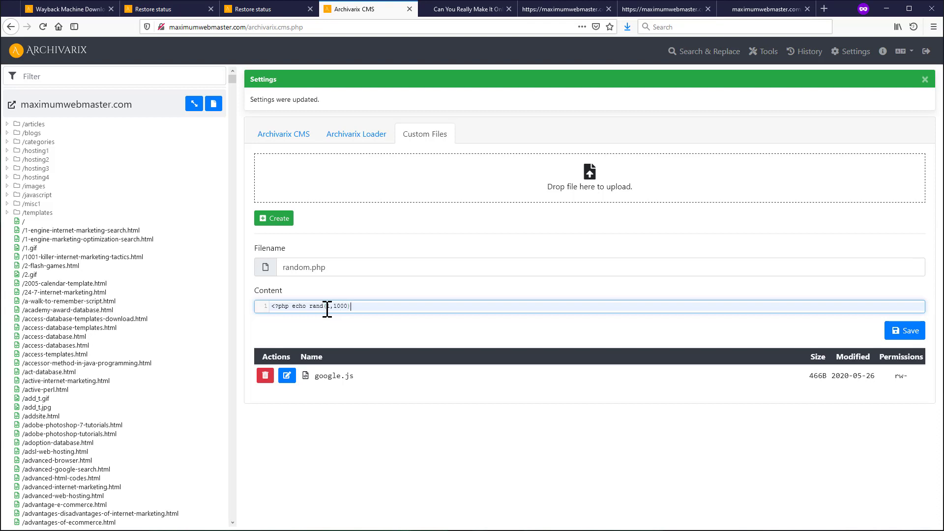
click(916, 331)
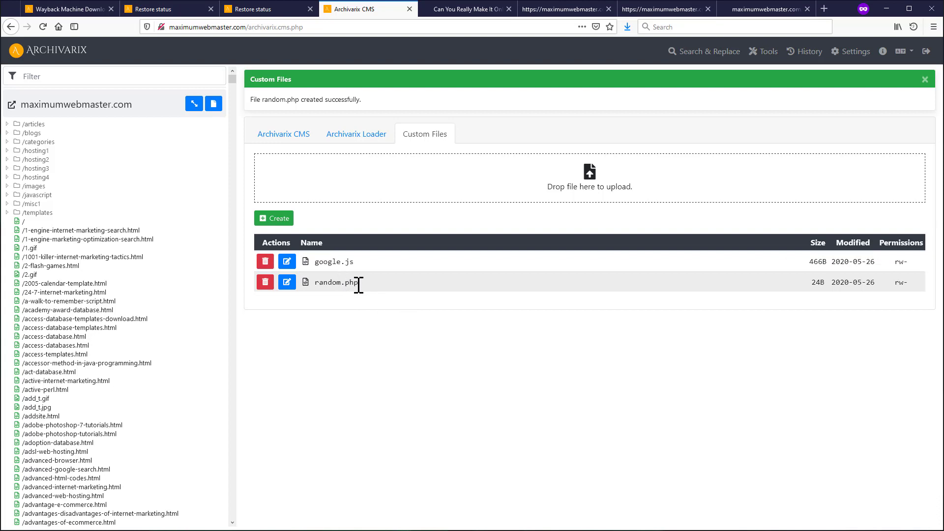
click(359, 139)
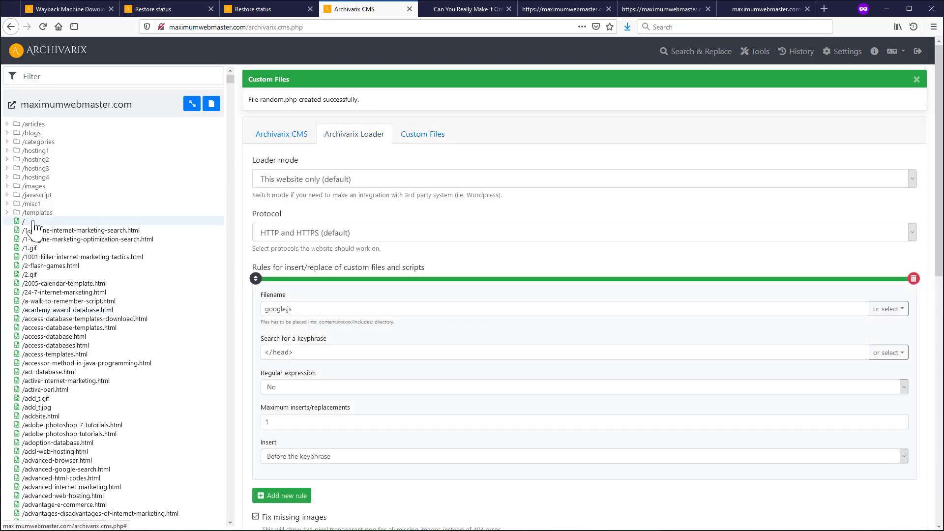
- Open the homepage / for editing and compare its WYSIWYG and Code views
click(35, 222)
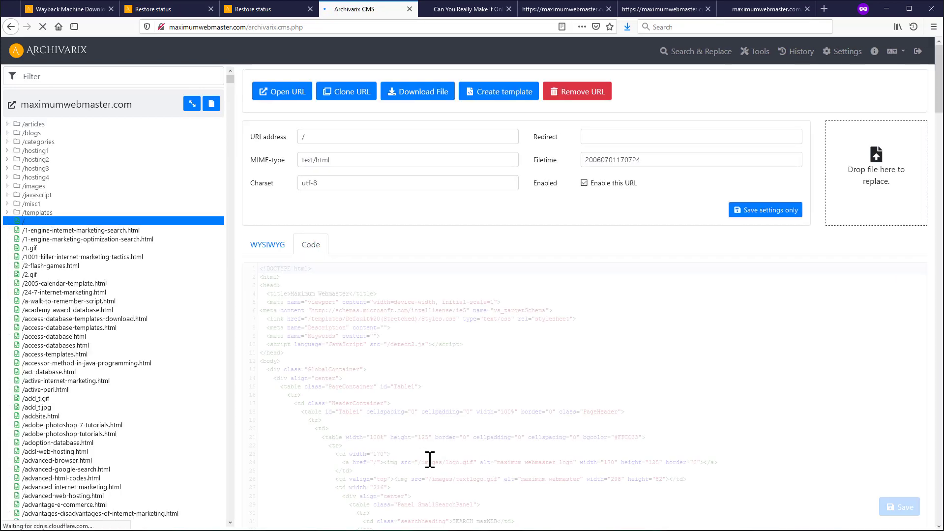
scroll(376, 399, down, 3)
scroll(376, 399, down, 10)
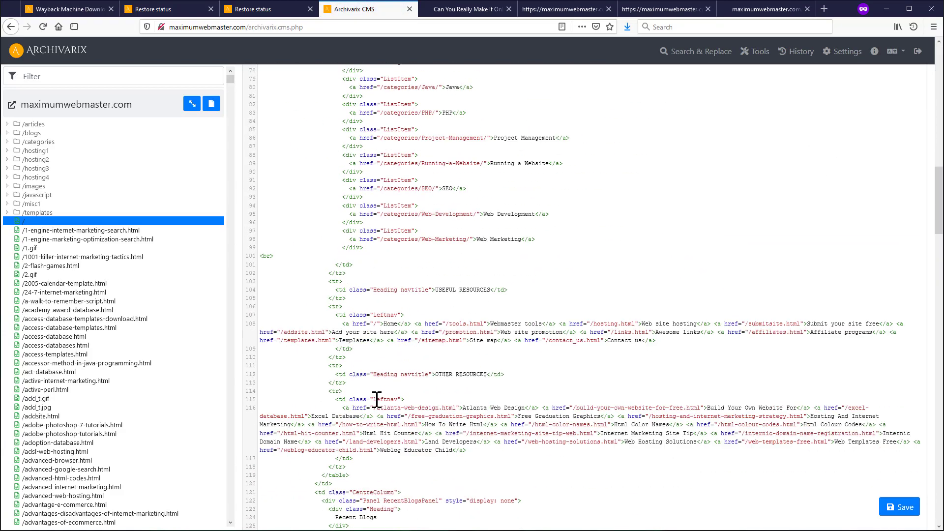
scroll(377, 397, up, 15)
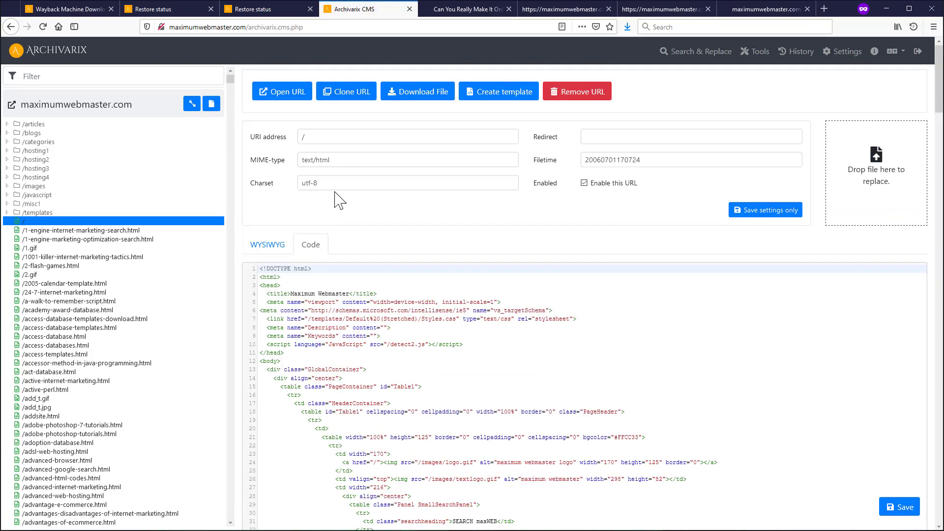
click(270, 245)
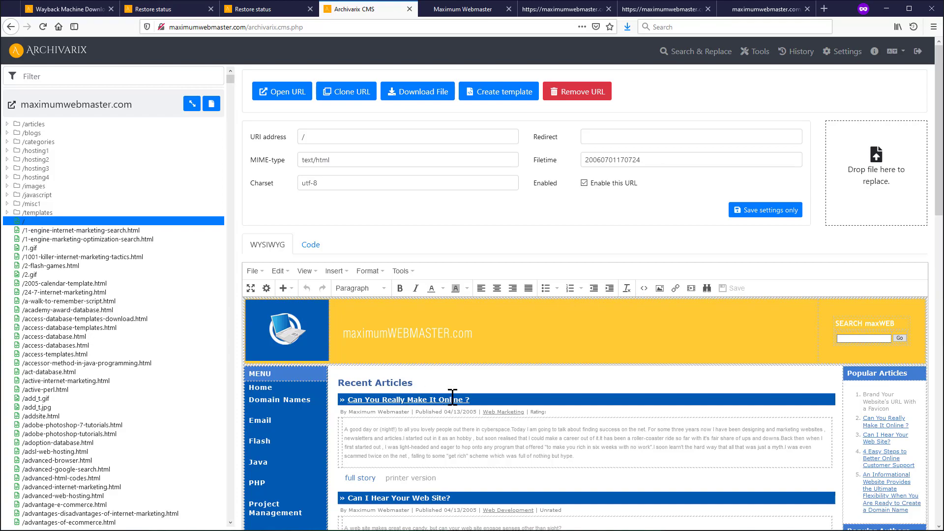
click(311, 245)
- Copy the <span class="Title" style="width:100%"> tag on line 186, removing the test digits
scroll(373, 347, down, 6)
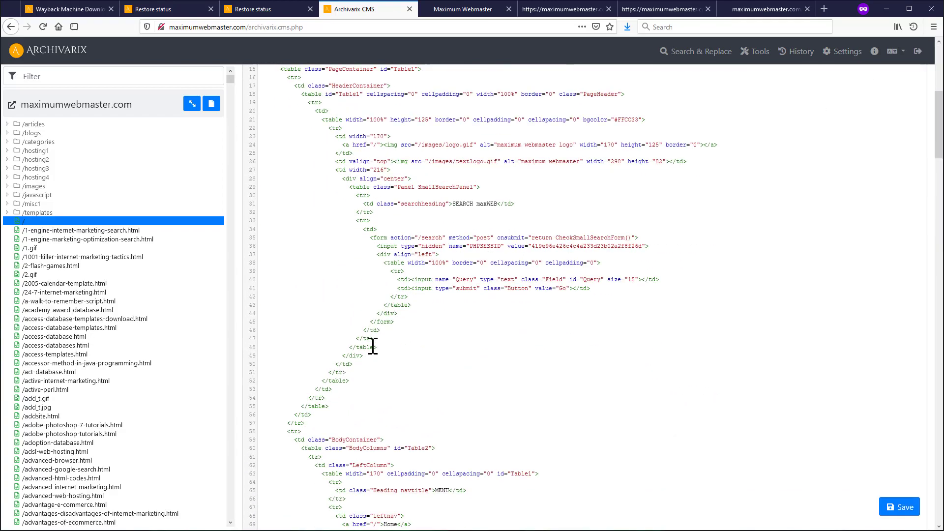
scroll(374, 346, down, 15)
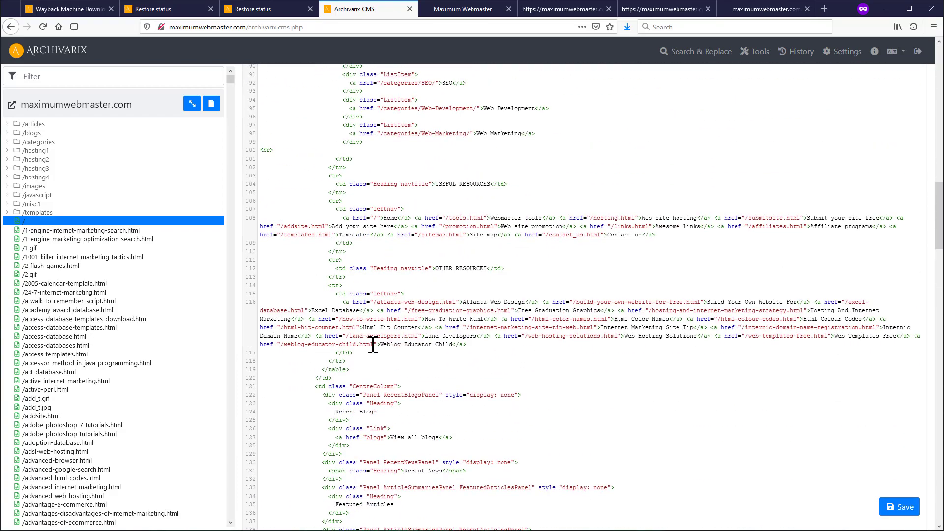
scroll(374, 346, down, 7)
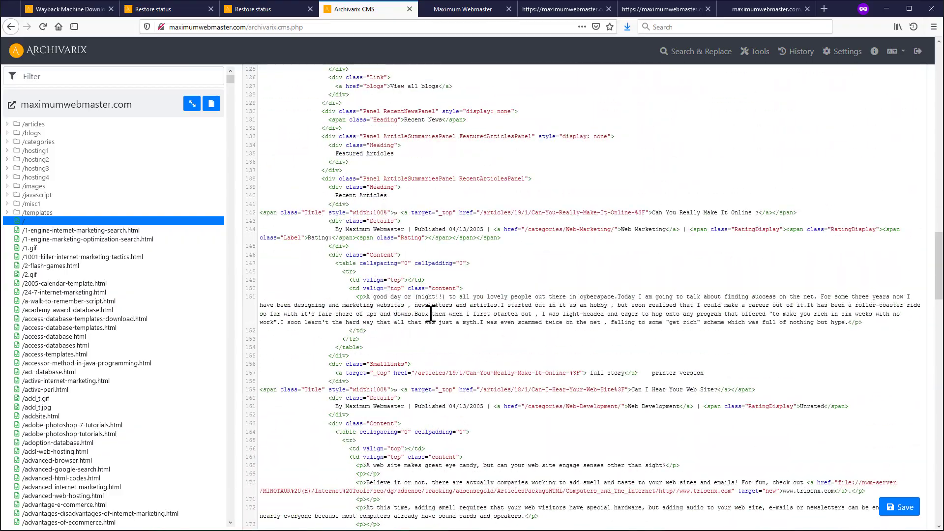
scroll(431, 314, down, 10)
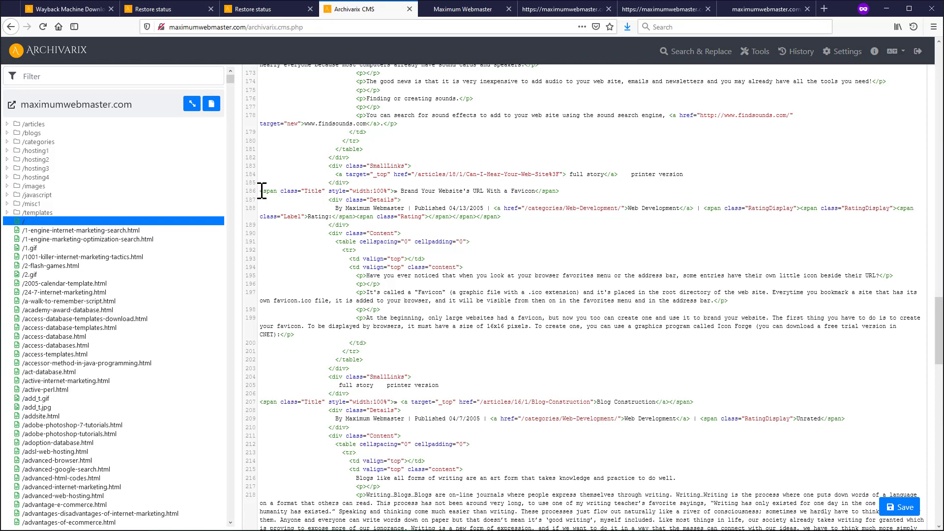
drag(262, 191, 563, 193)
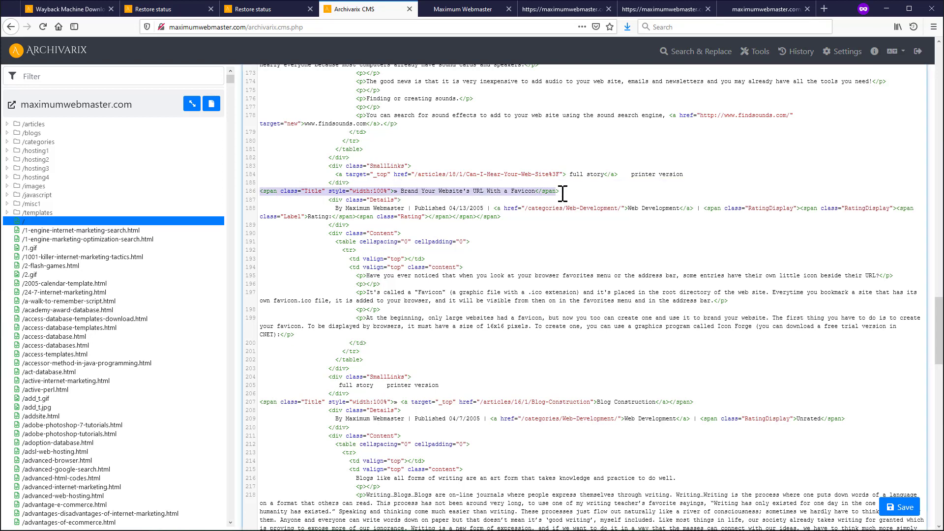
click(425, 192)
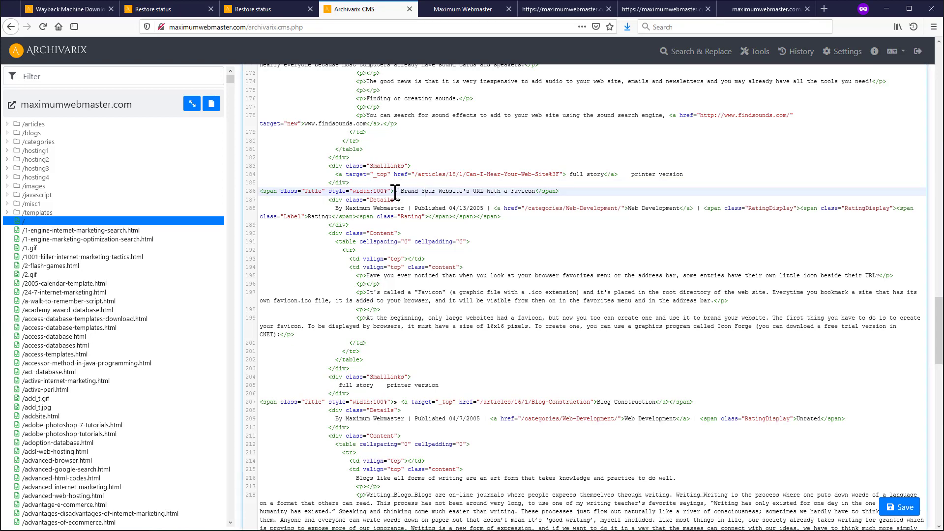
text(3434)
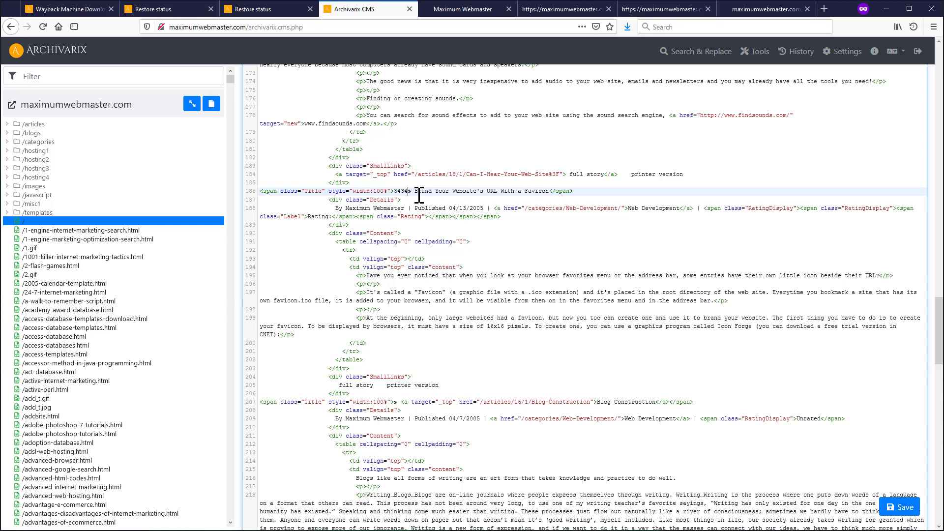
key(BackSpace)
key(BackSpace)
key(BackSpace)
key(BackSpace)
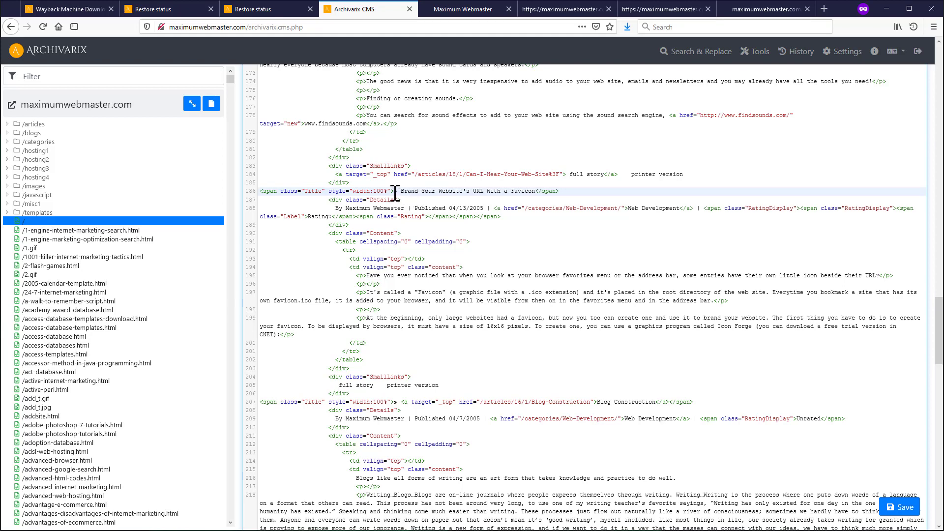
drag(395, 192, 259, 192)
key(ctrl+c)
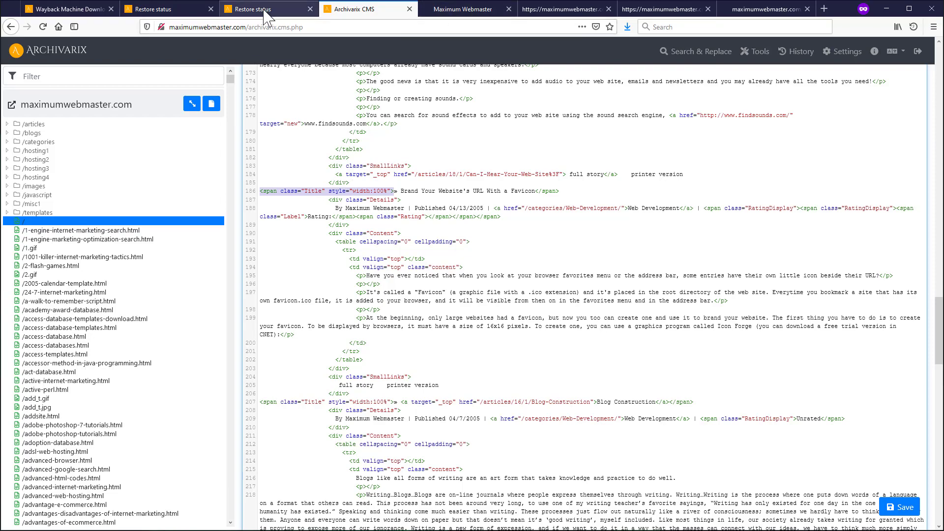
scroll(789, 70, up, 10)
scroll(789, 70, up, 10)
click(844, 51)
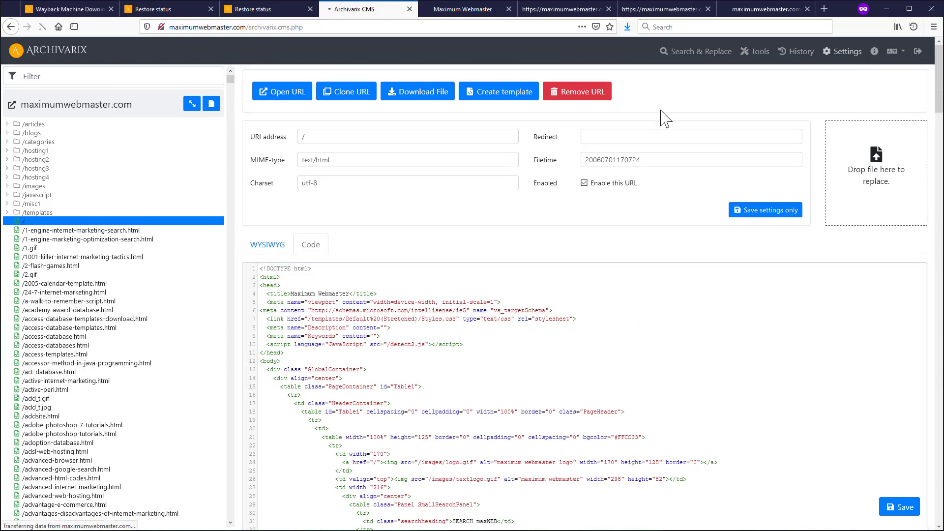
- Add a second loader rule for random.php with the title span tag pasted as keyphrase
click(356, 86)
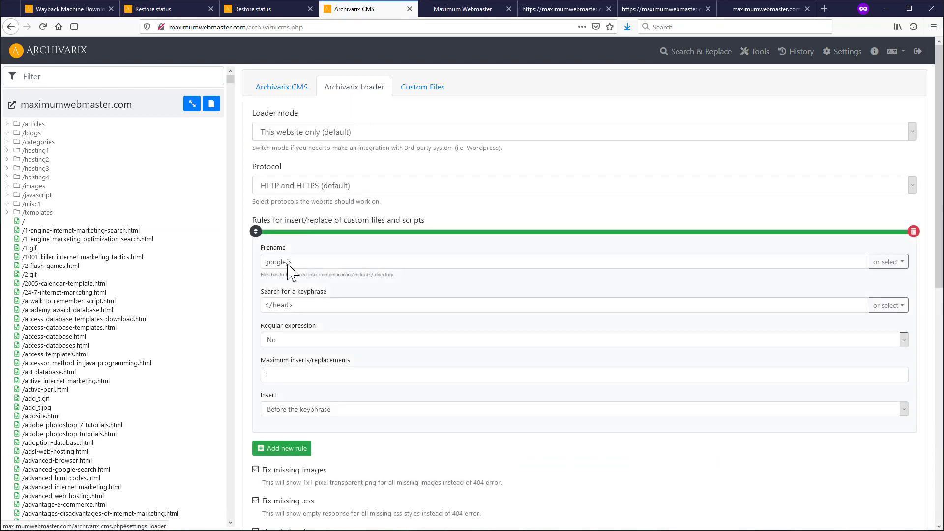
click(280, 448)
scroll(379, 379, down, 4)
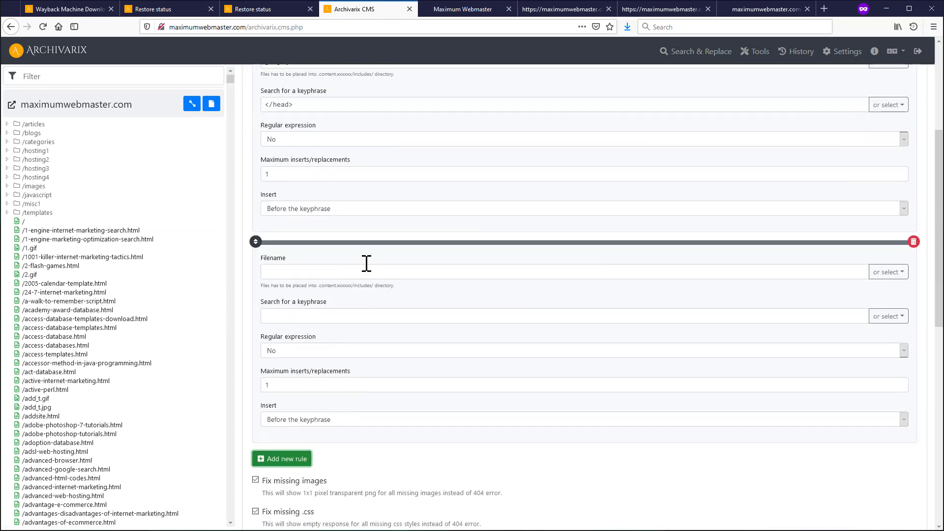
click(891, 276)
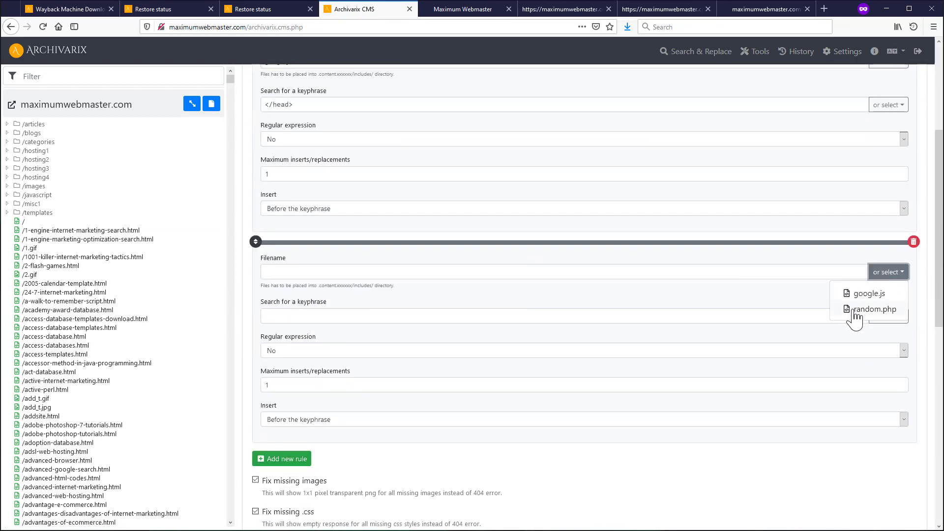
click(870, 309)
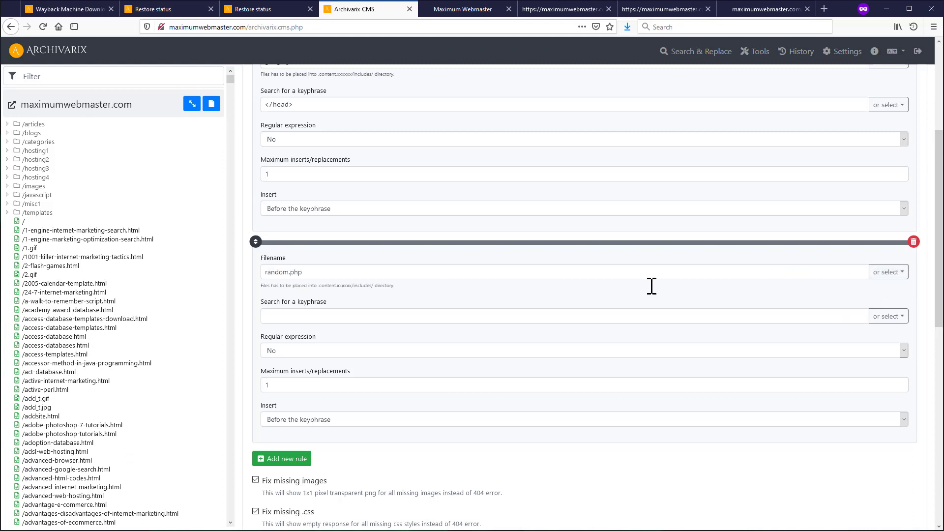
click(277, 319)
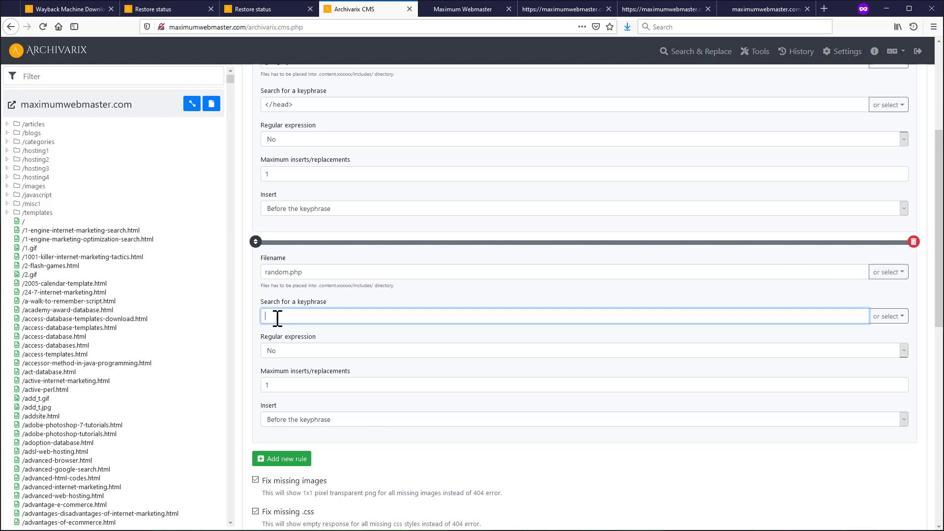
key(ctrl+v)
- Set max inserts to 2 and insertion after the keyphrase, then save the rules
double_click(274, 384)
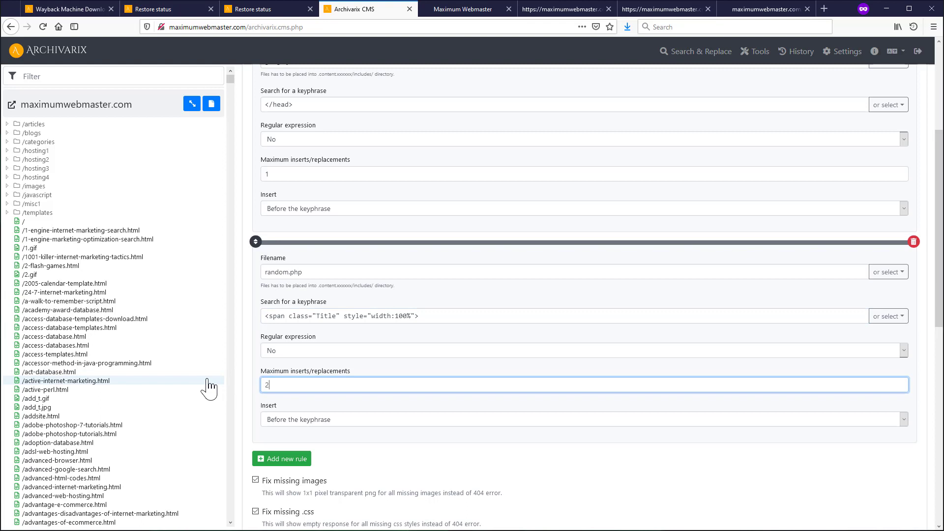
click(330, 422)
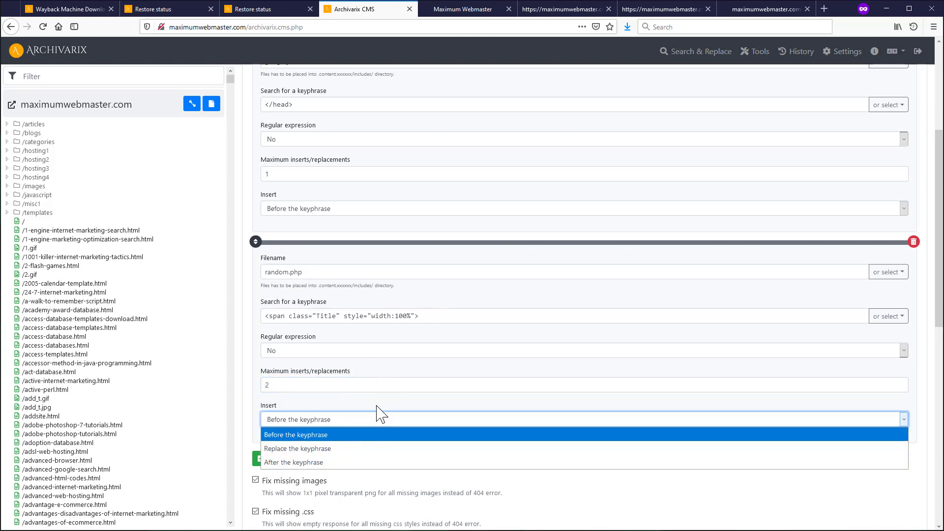
click(297, 463)
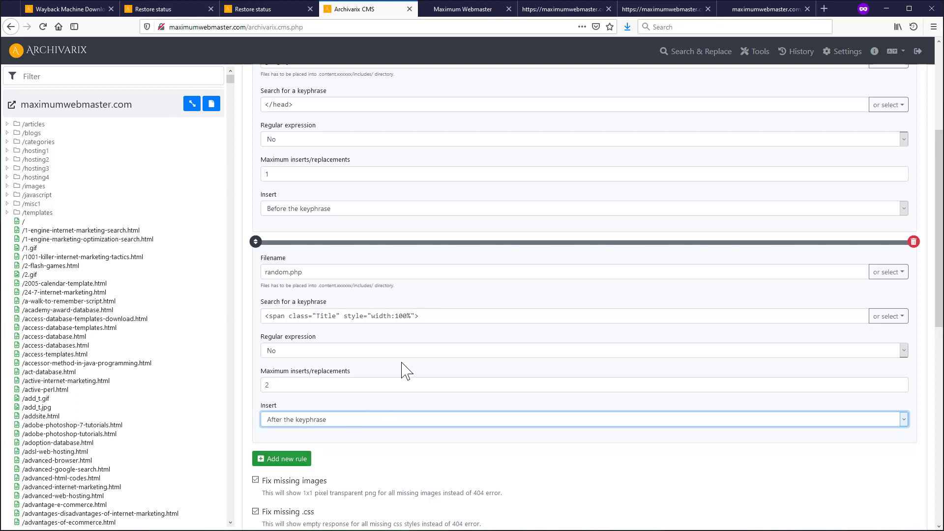
click(429, 315)
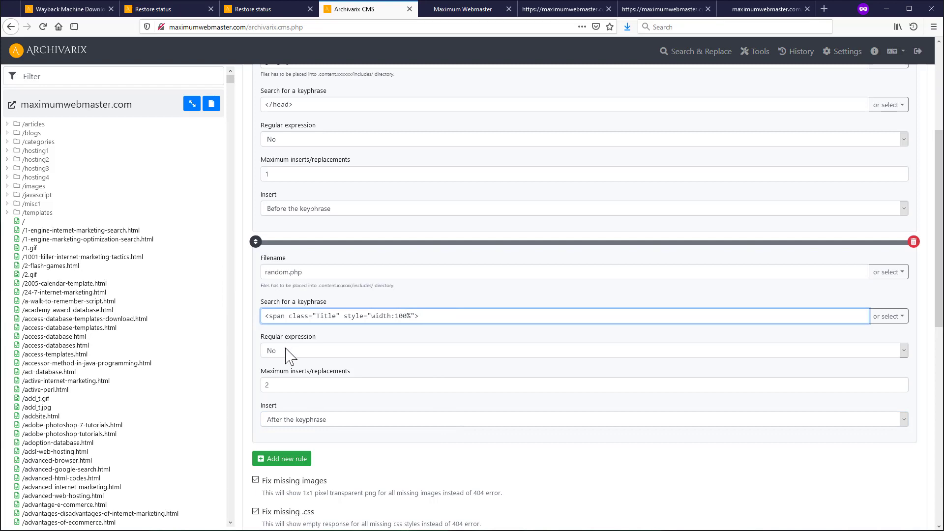
click(381, 443)
scroll(415, 417, down, 10)
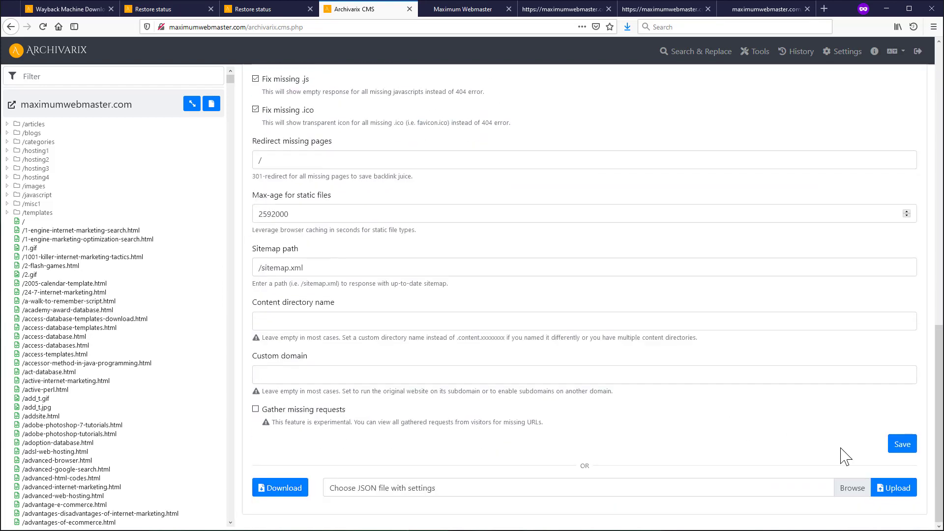
click(896, 446)
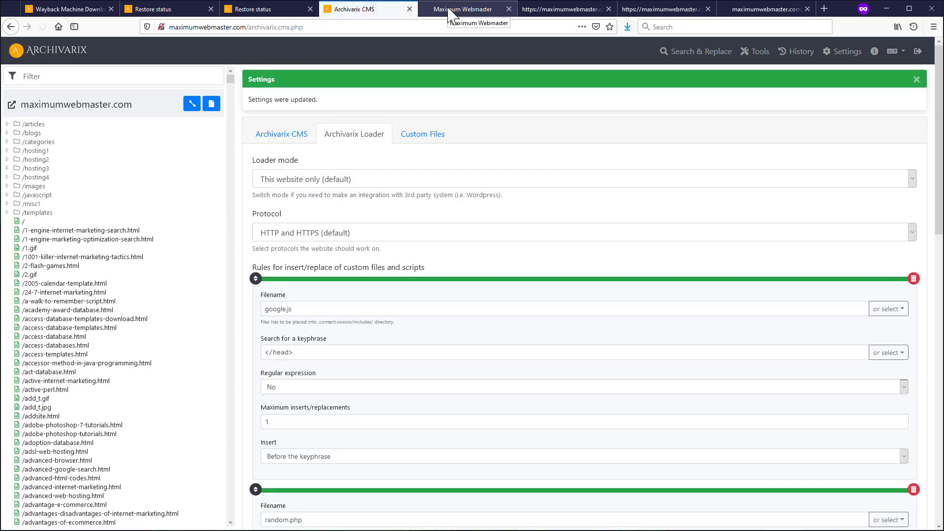
- Reload the live homepage repeatedly to see random numbers like 412 on the first two article titles
click(451, 11)
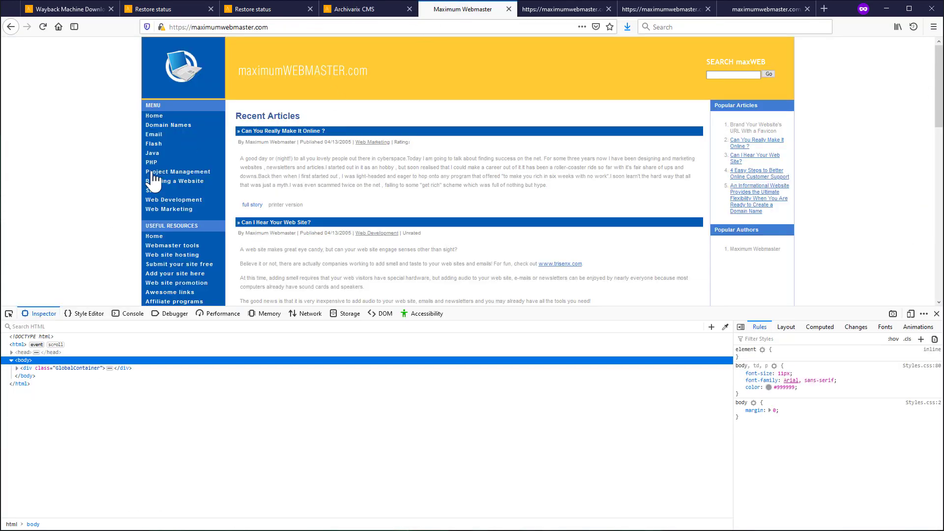
click(43, 27)
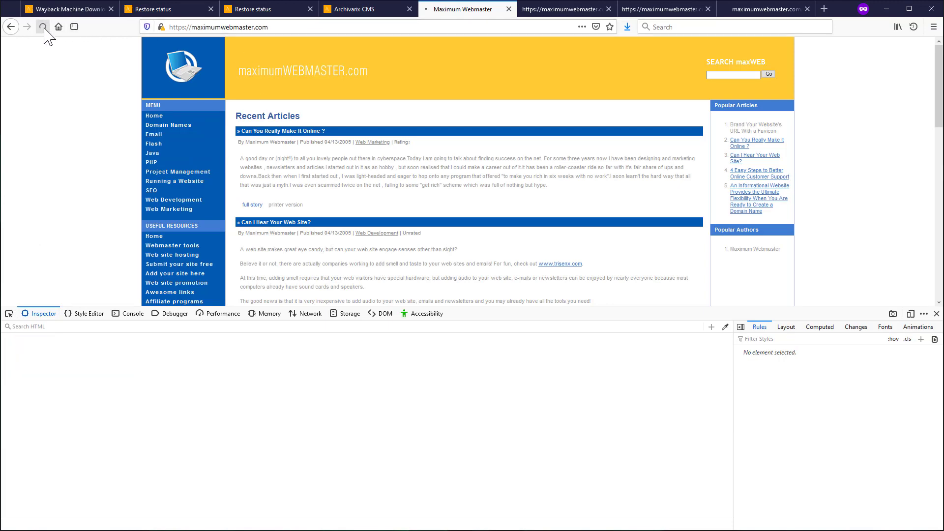
click(937, 314)
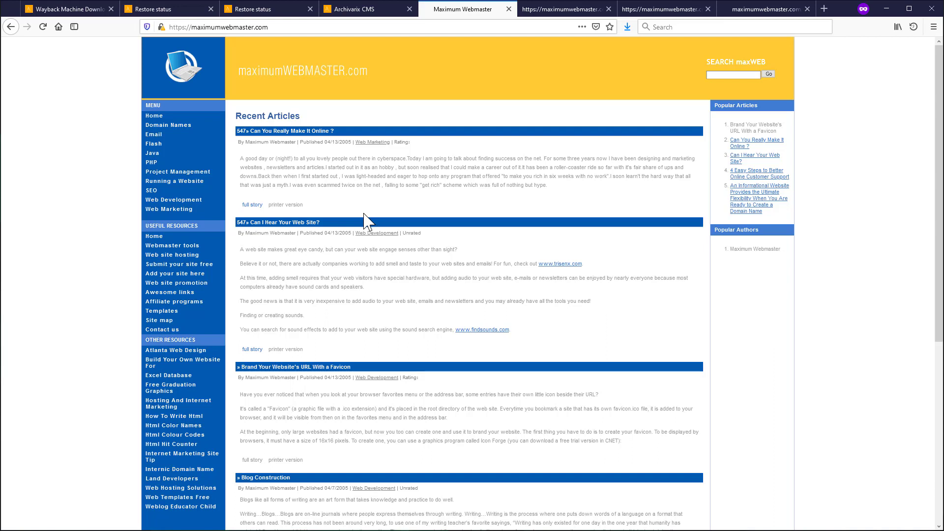
key(F5)
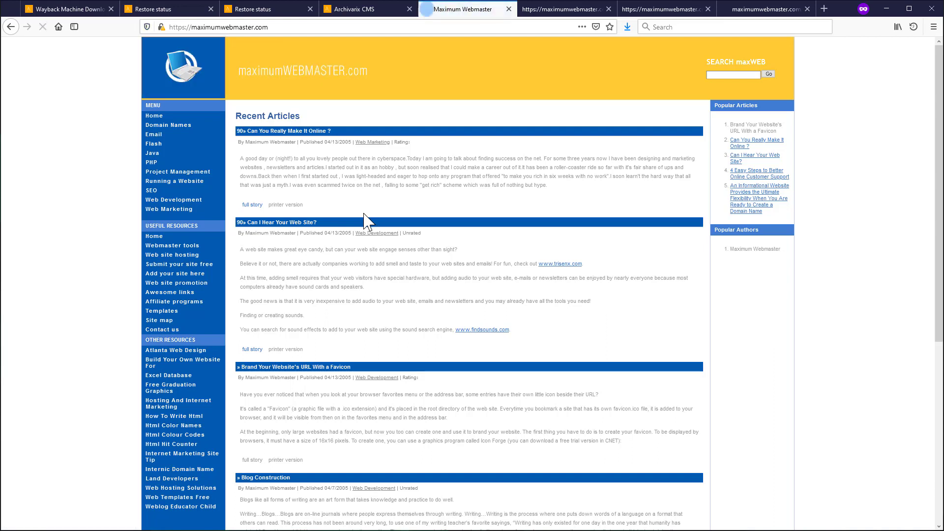
key(F5)
key(F5)
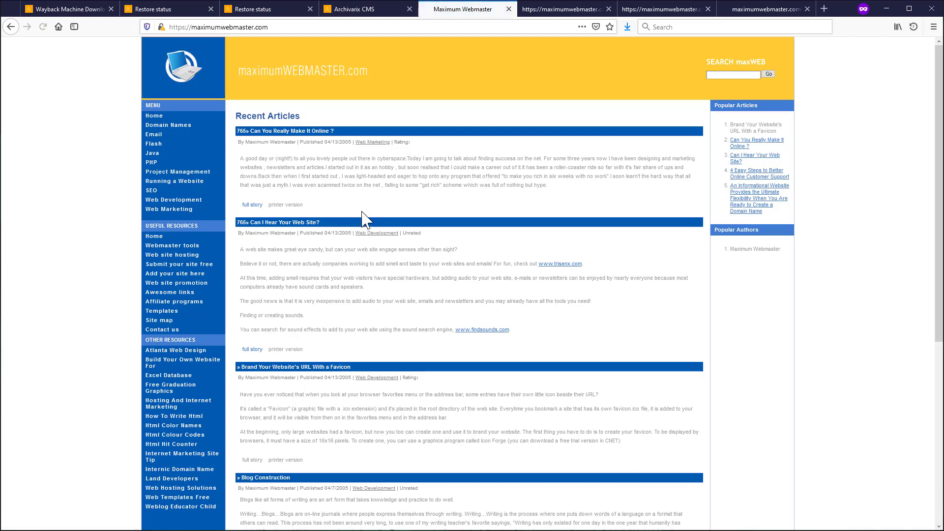
key(F5)
scroll(383, 417, down, 6)
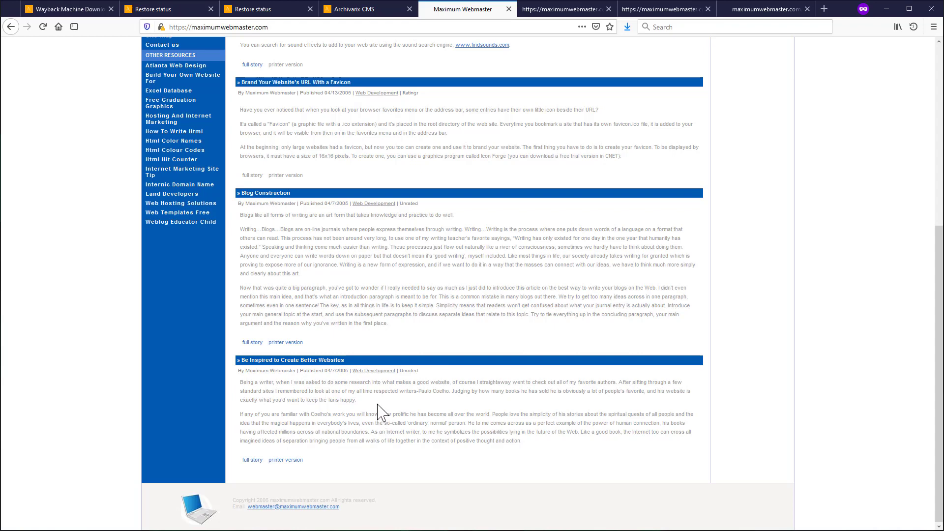
click(348, 9)
scroll(246, 304, down, 3)
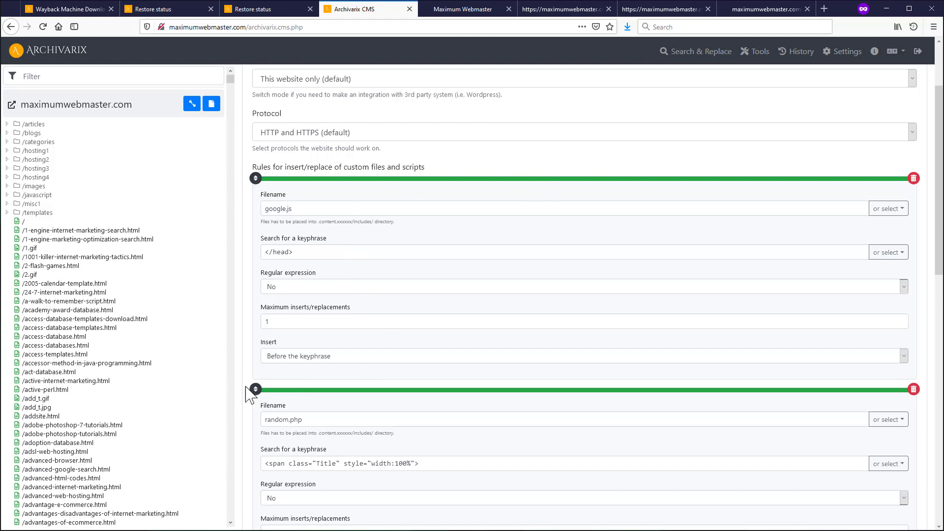
- Drag the random.php rule above the google.js rule and save the loader settings
scroll(669, 393, down, 4)
scroll(615, 374, up, 5)
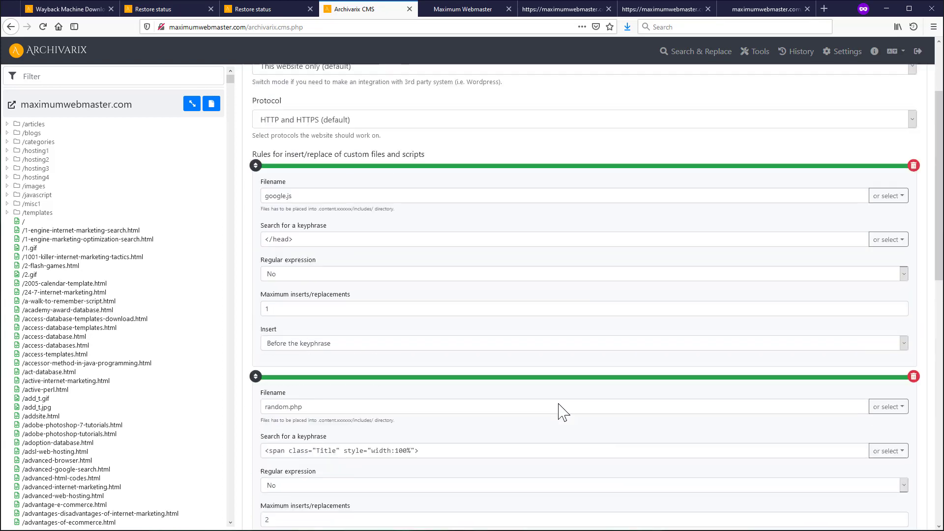
scroll(393, 408, down, 1)
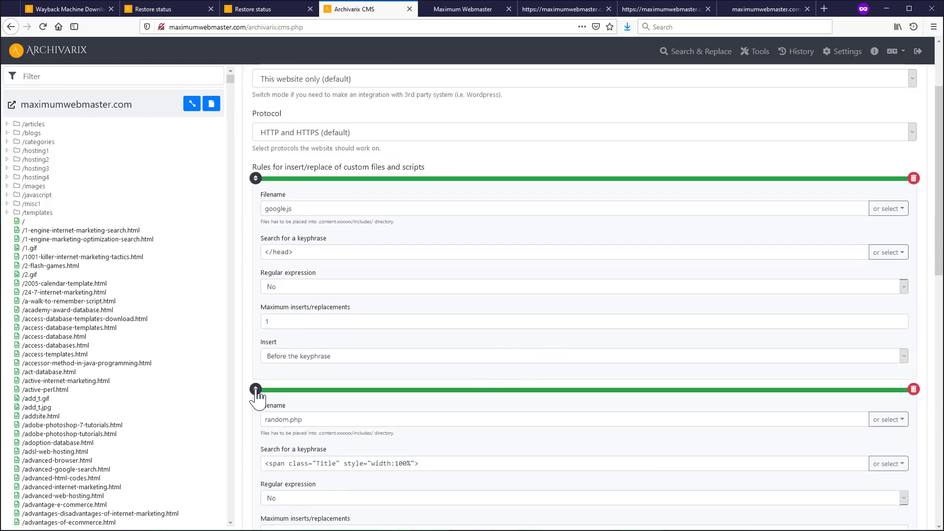
drag(256, 389, 258, 186)
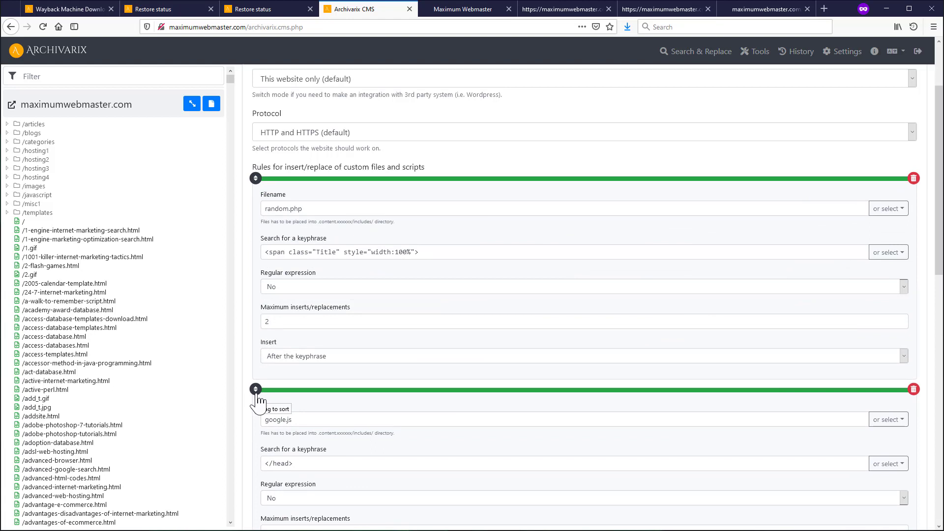
scroll(512, 425, down, 15)
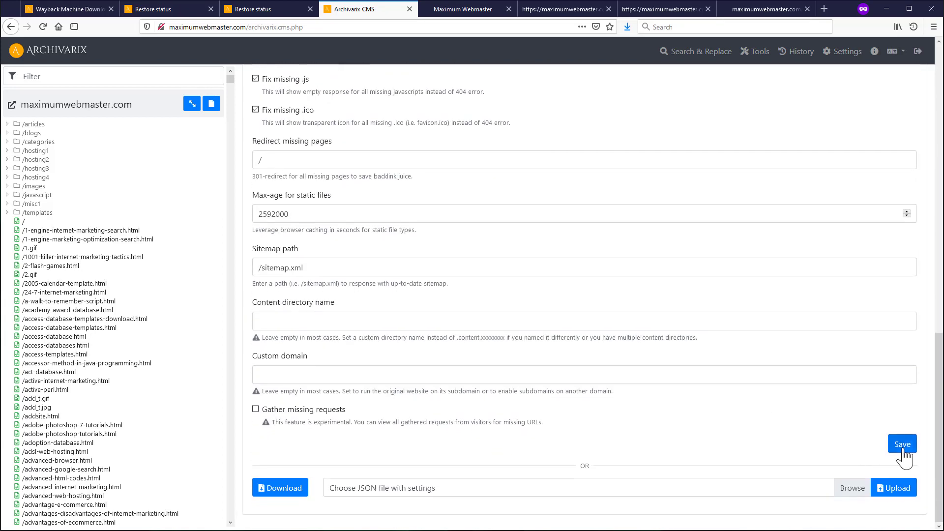
click(907, 447)
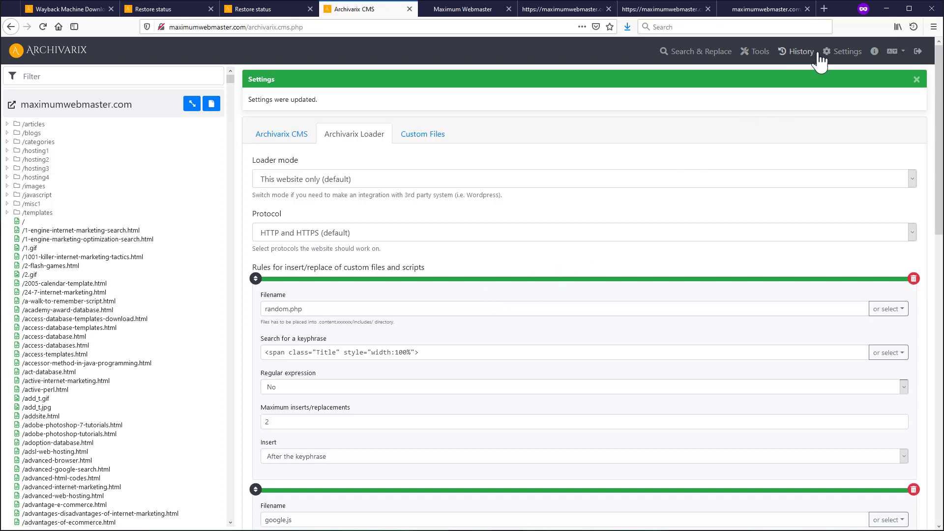
- Untick Remove current password in settings and review random.php in Custom Files
click(839, 52)
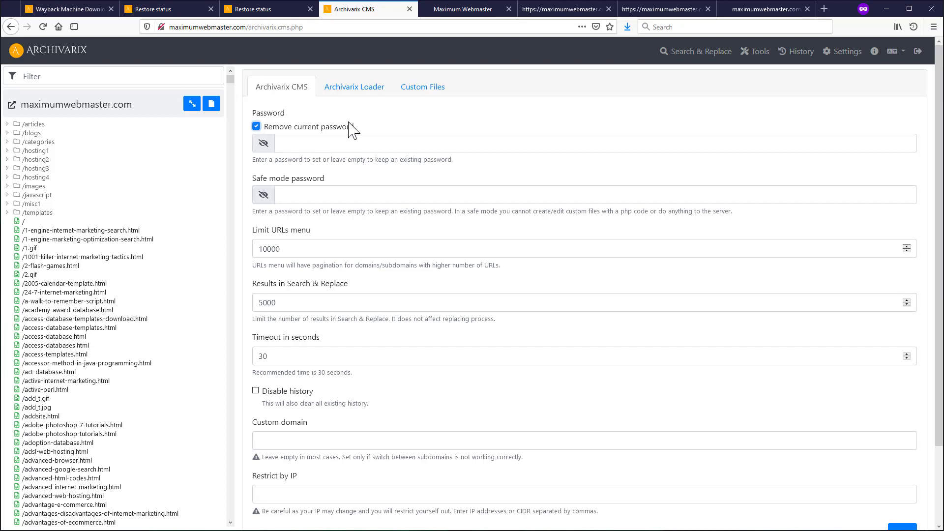
click(256, 127)
click(426, 89)
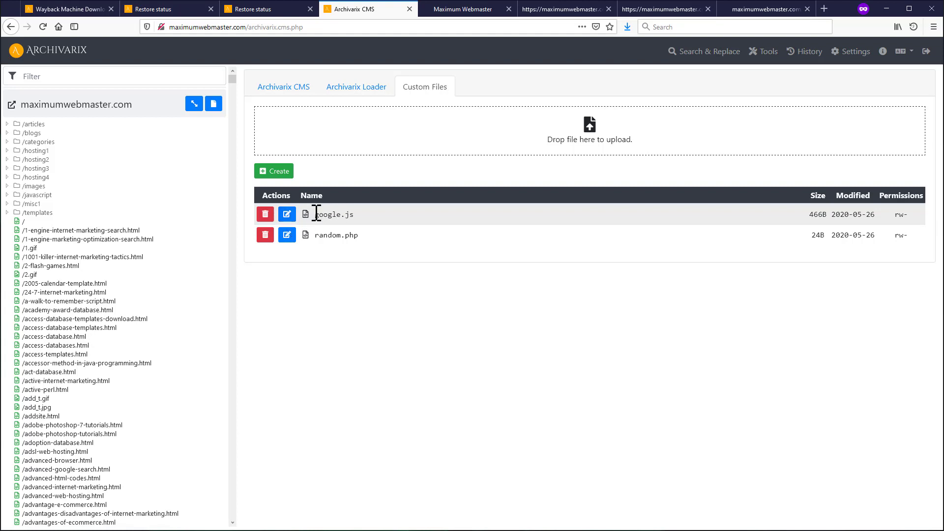
click(288, 236)
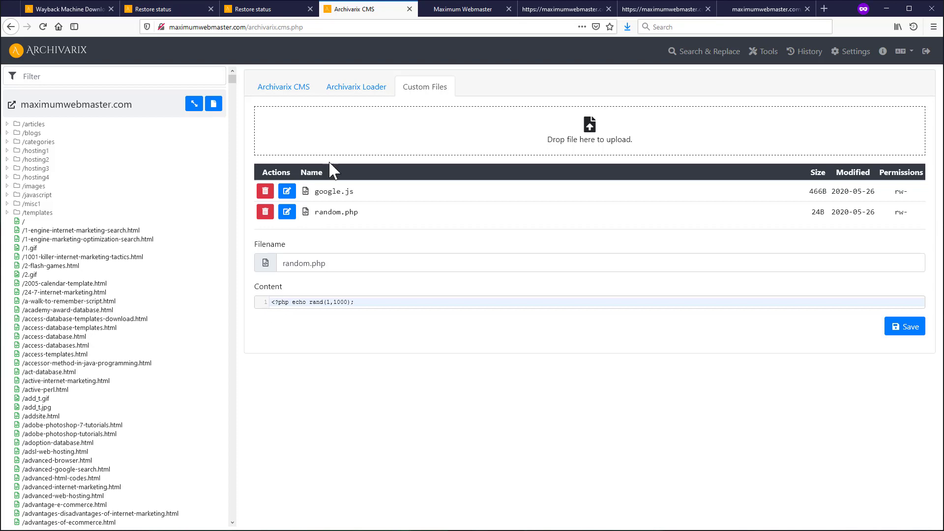
click(300, 91)
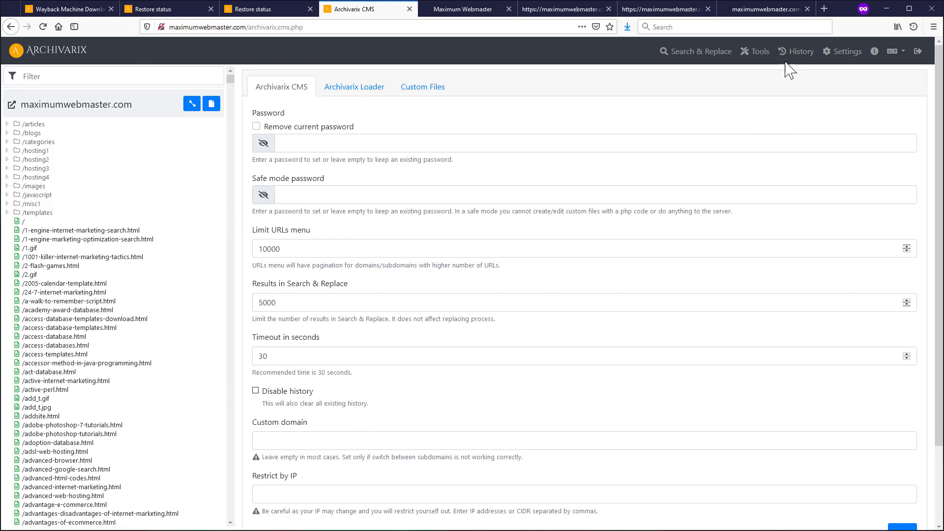
click(755, 54)
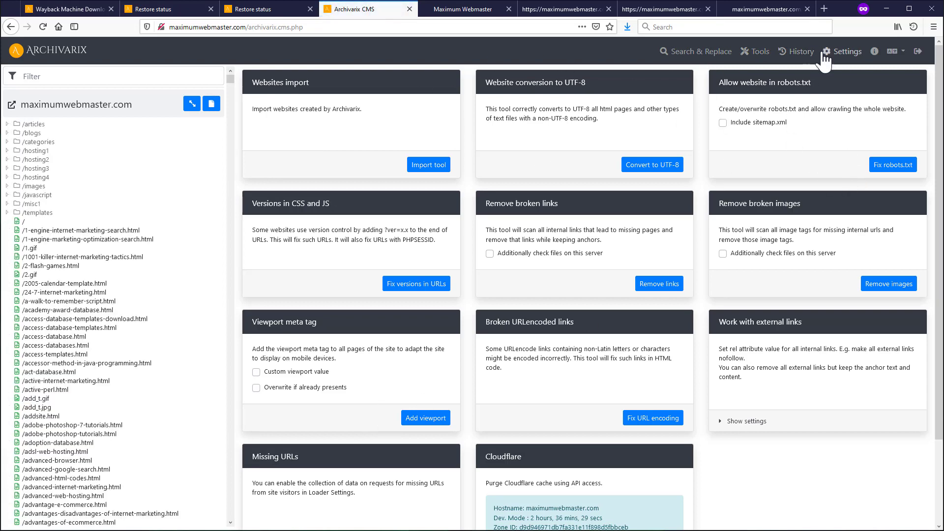
- Save a safe mode password in Settings, log out, and enter the password at login
click(852, 53)
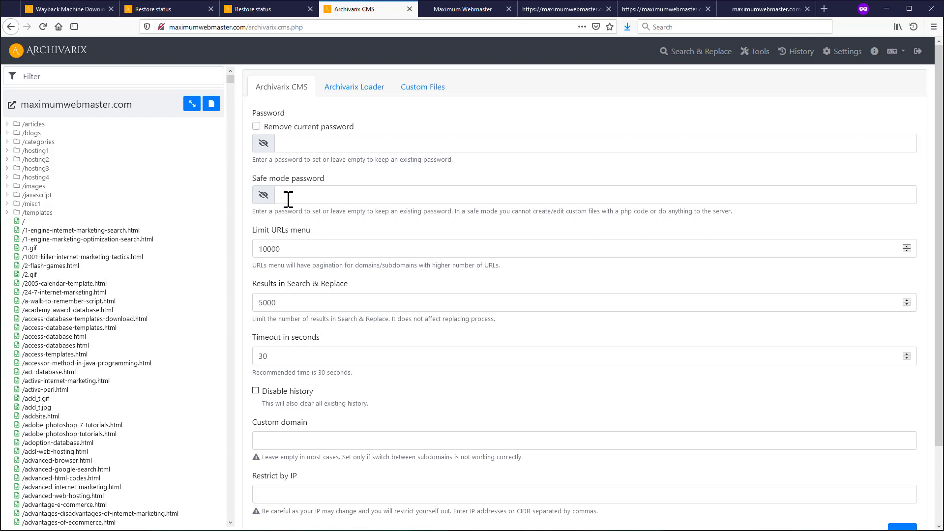
click(288, 199)
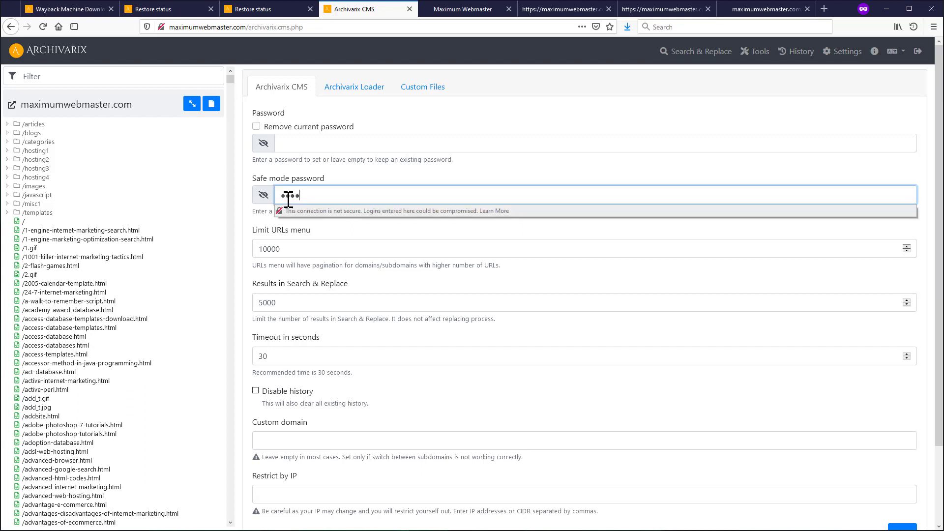
key(Return)
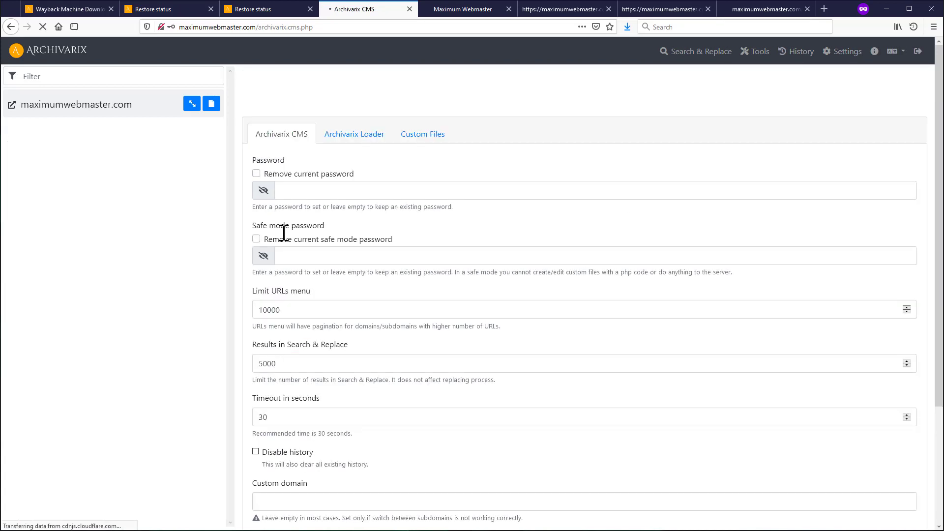
click(918, 51)
text(••)
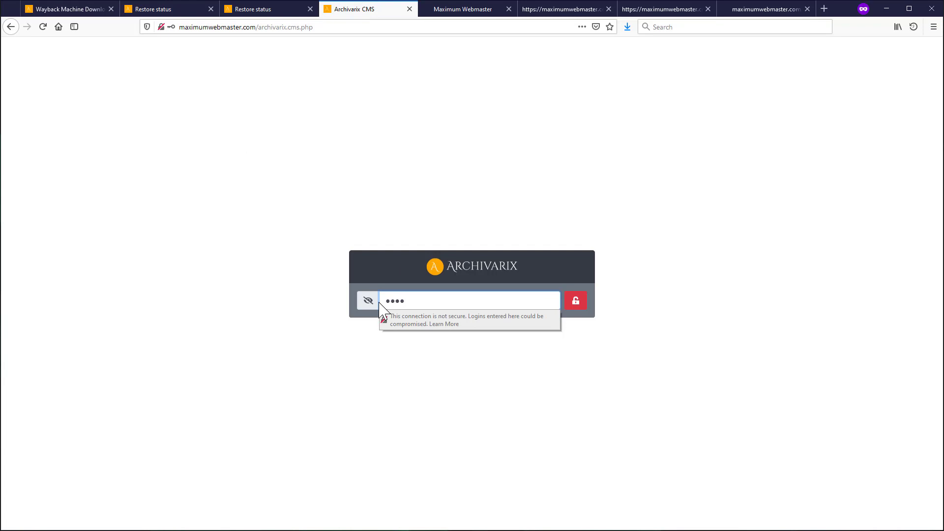
text(••)
- Log back in with the safe mode password and view the site tools page
key(Return)
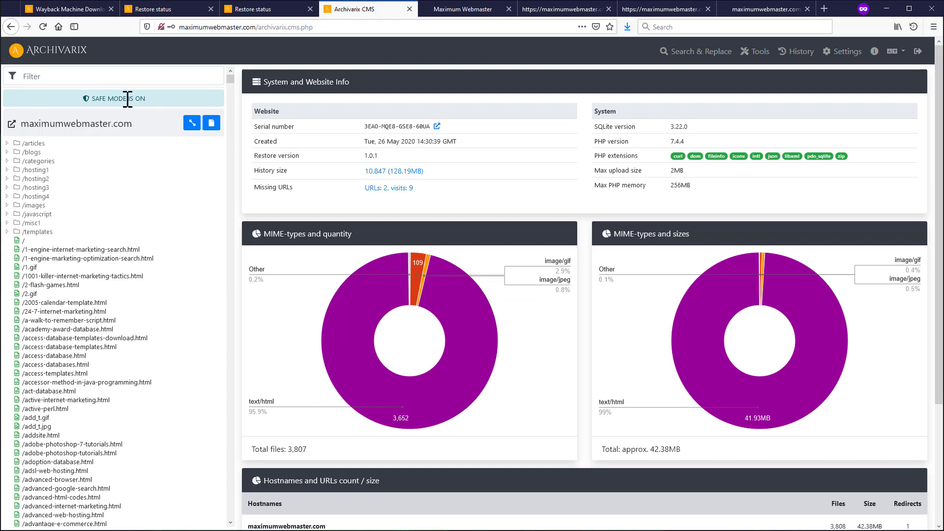
click(762, 51)
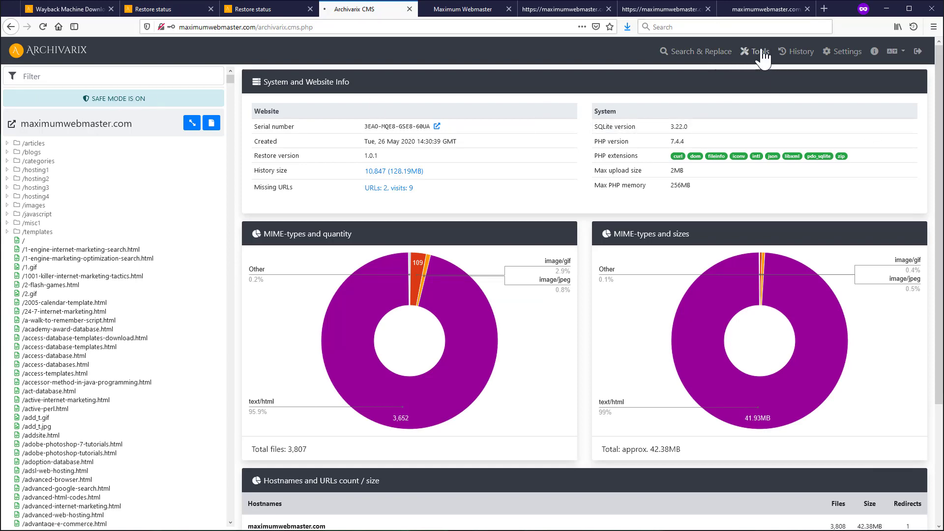
scroll(235, 380, down, 3)
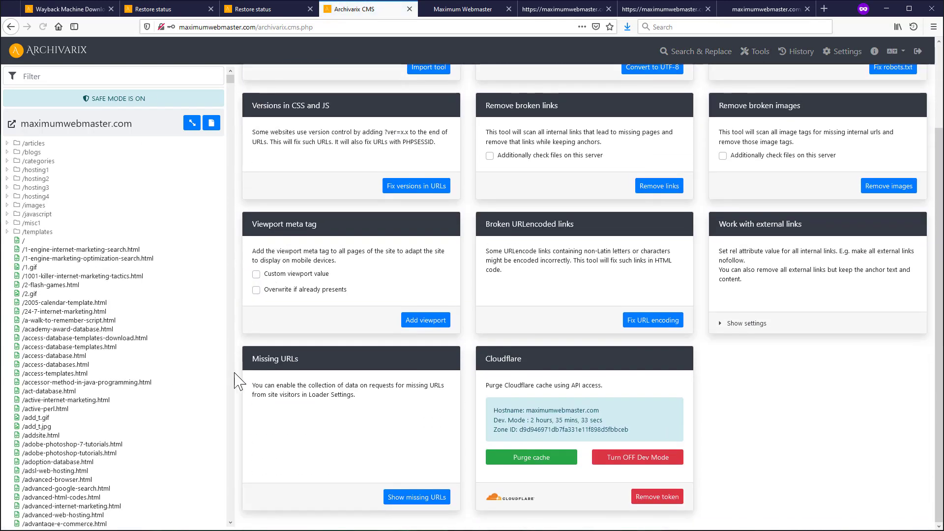
scroll(432, 320, up, 2)
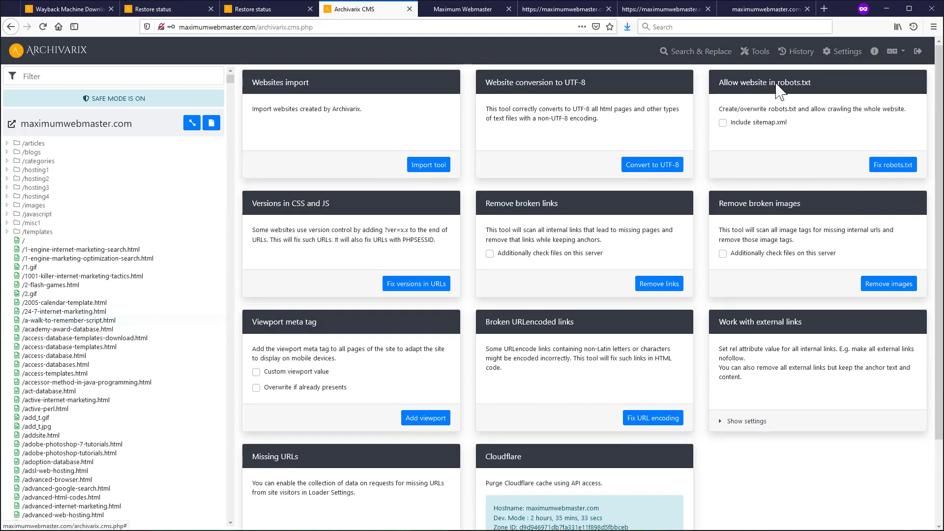
- Edit random.php from the Settings custom files list, adding a new line to its code
click(842, 55)
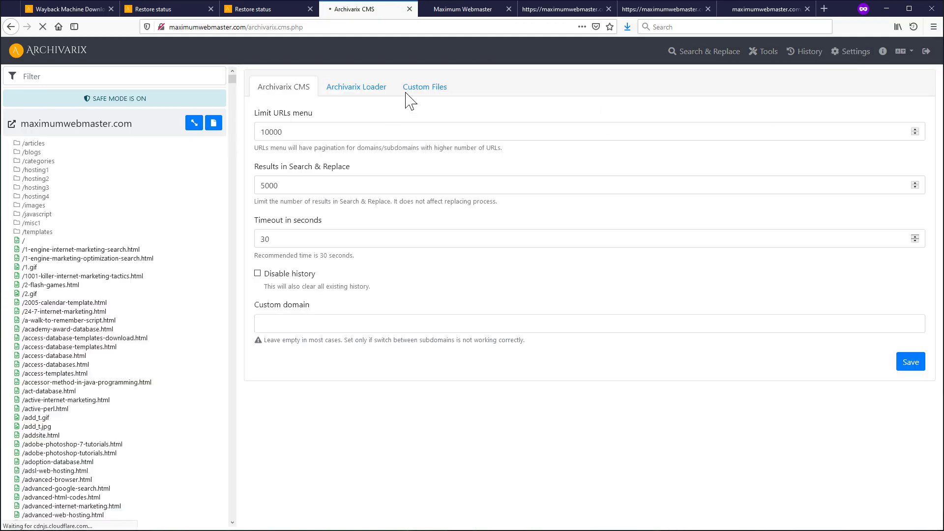
click(414, 92)
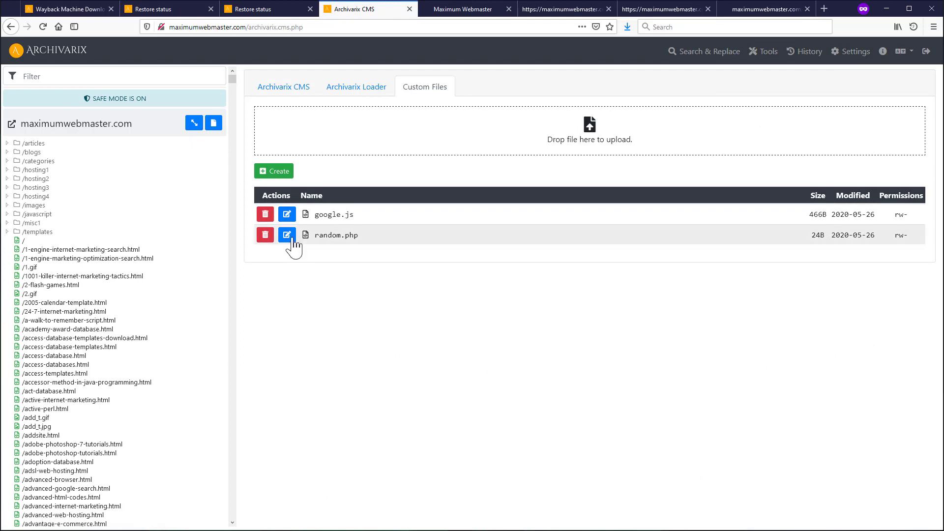
click(287, 236)
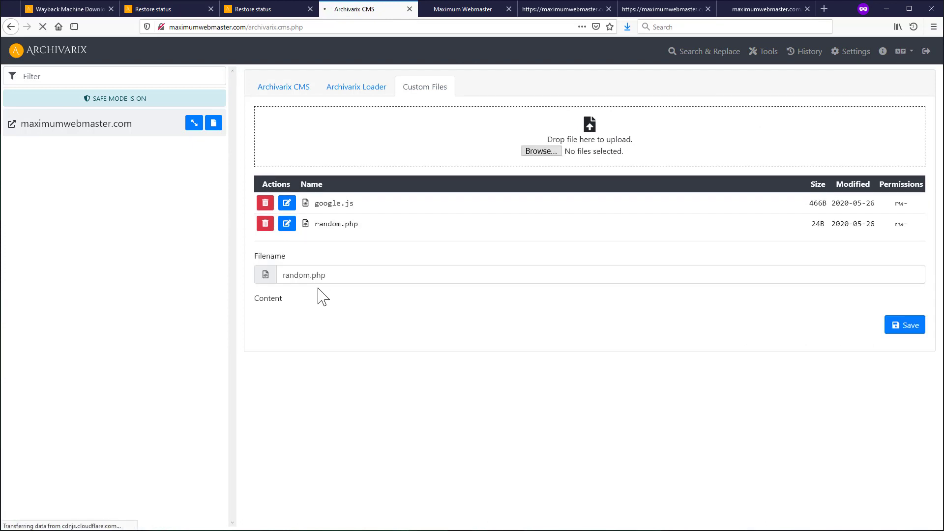
click(372, 302)
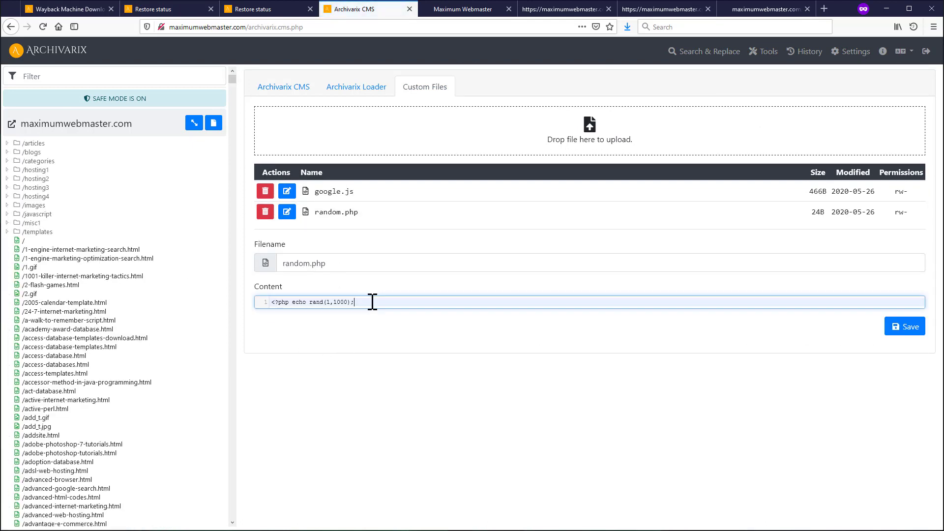
key(Return)
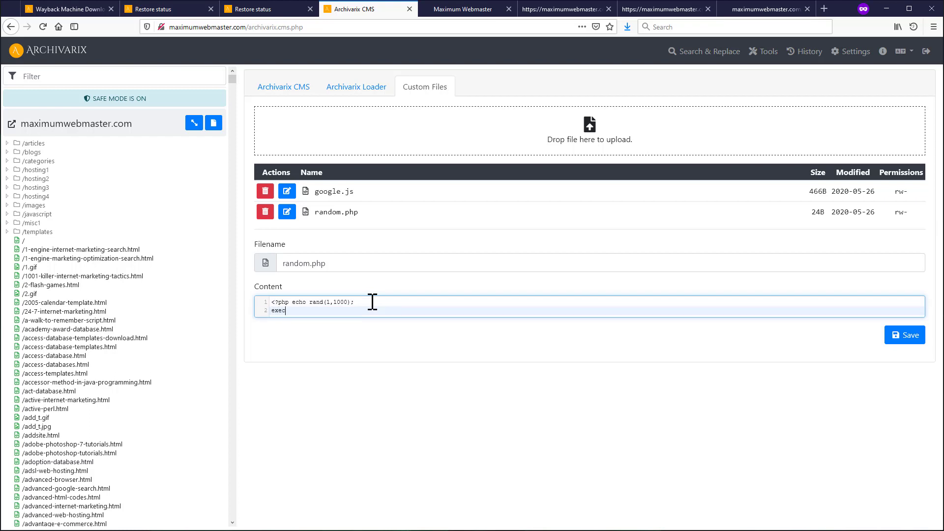
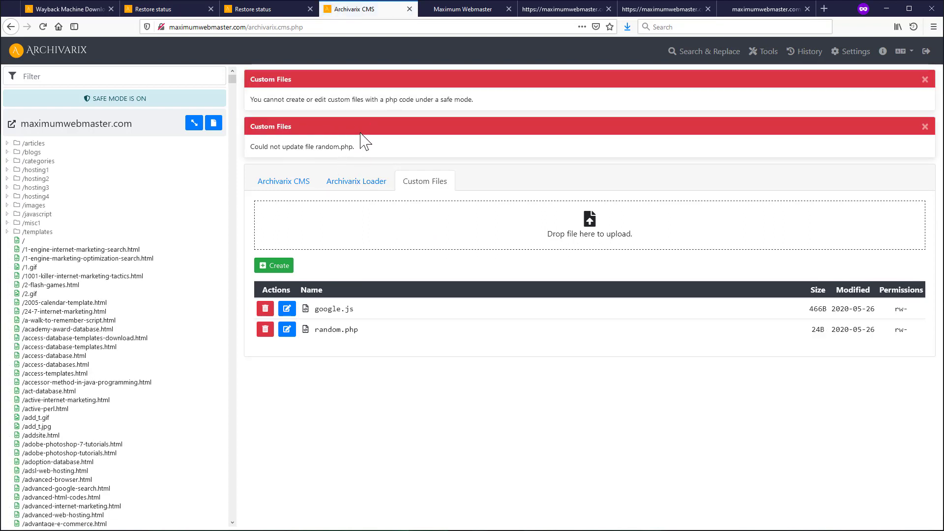
- Switch to the Archivarix CMS settings tab, which reports safe-mode errors blocking random.php
click(279, 183)
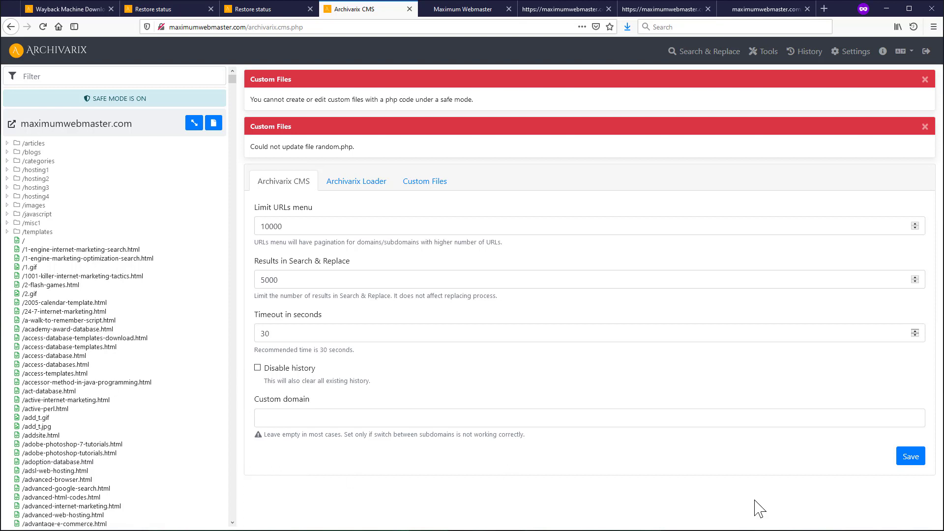
- Log out, log back in with the password, and open the CMS settings page
click(924, 53)
text(•)
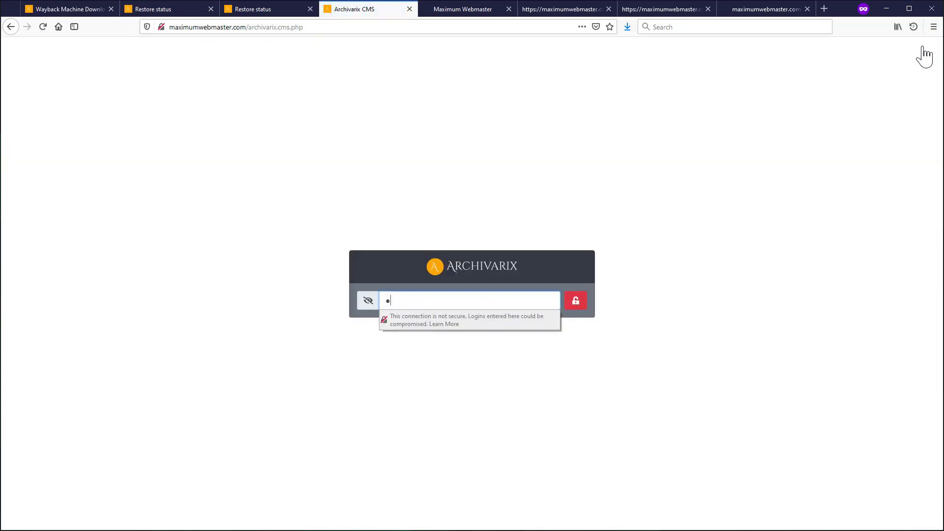
text(••••)
key(Return)
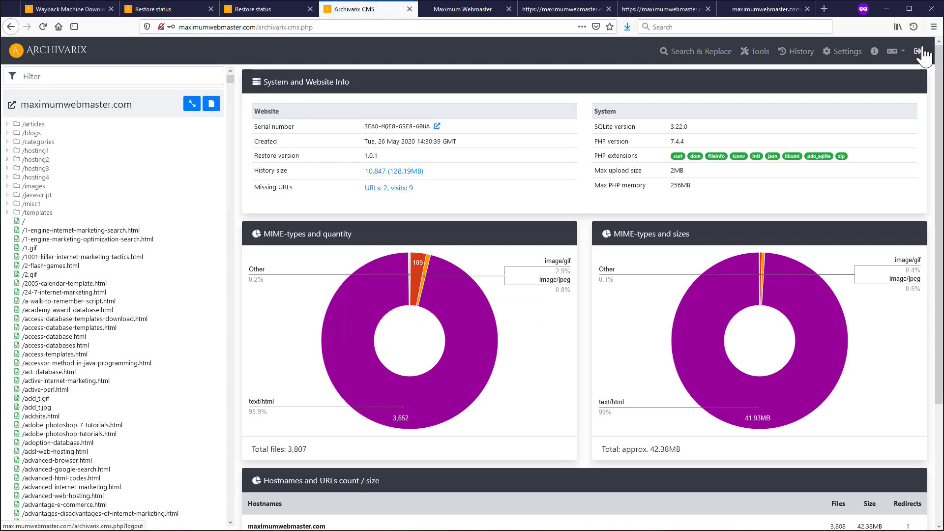
click(843, 52)
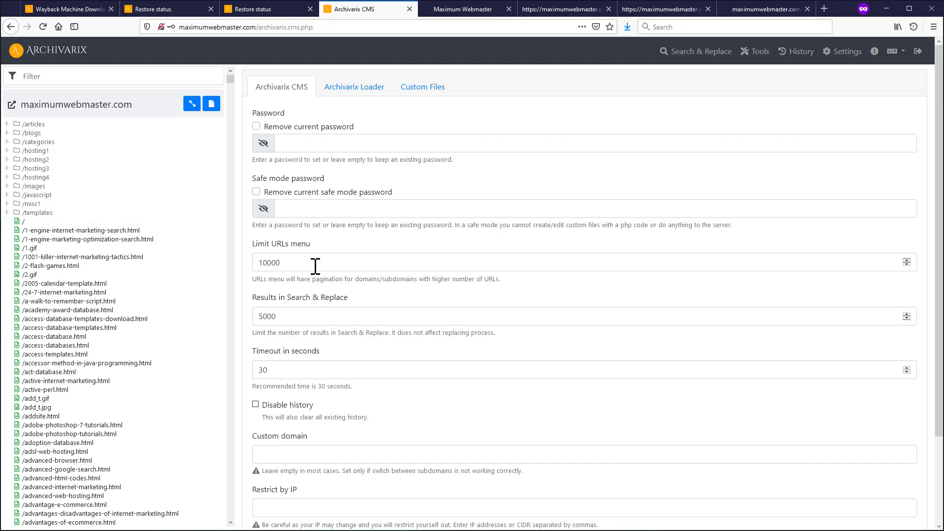
double_click(260, 263)
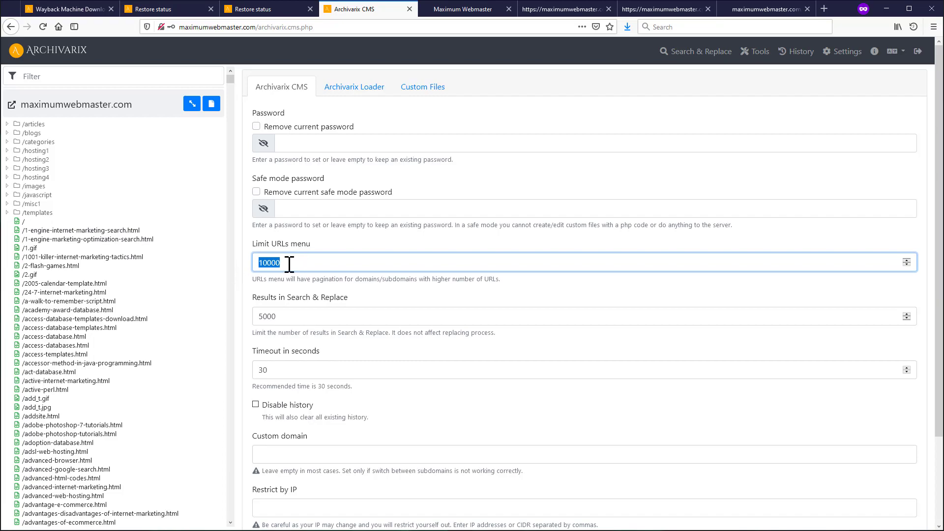
mouse_move(230, 80)
mouse_down()
mouse_move(221, 358)
mouse_move(232, 528)
mouse_move(234, 77)
mouse_up()
click(280, 317)
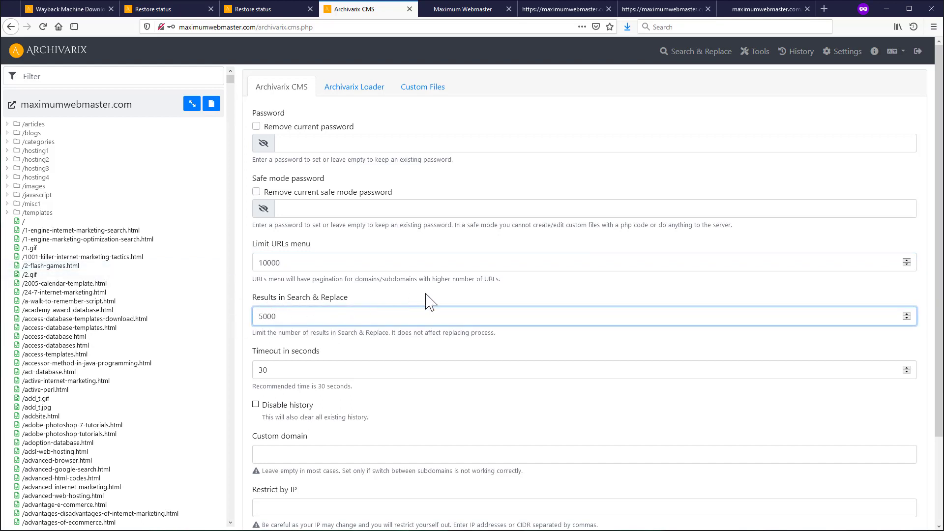
click(718, 52)
click(300, 143)
text(a)
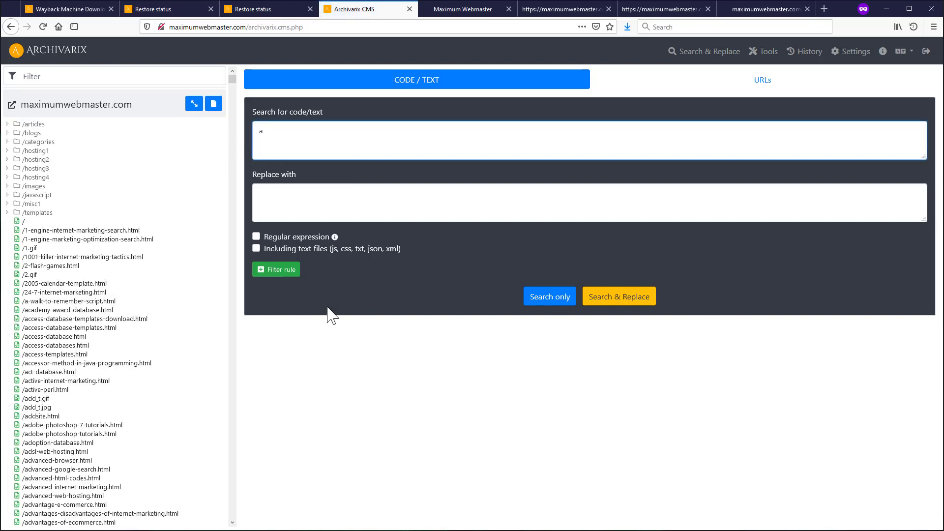
click(551, 298)
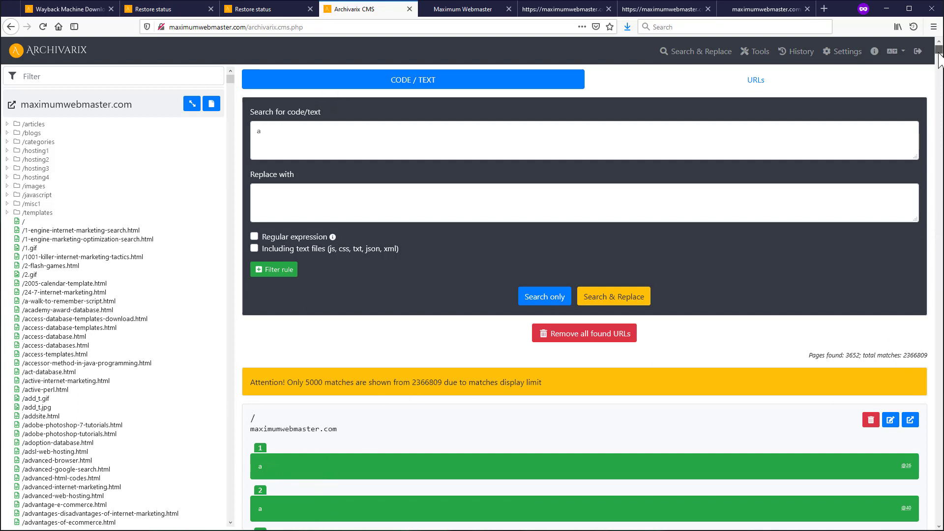
mouse_move(940, 52)
mouse_down()
mouse_move(939, 283)
mouse_move(938, 47)
mouse_up()
click(848, 53)
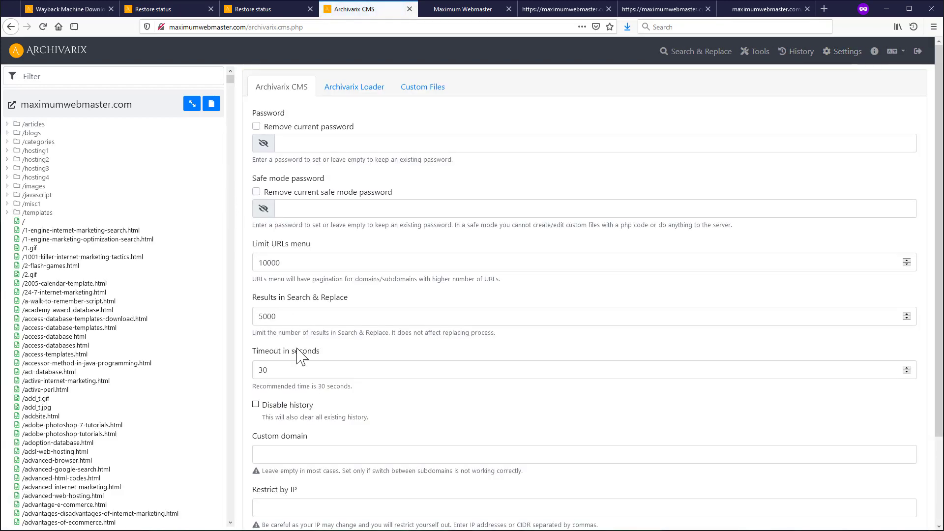
- Tick Disable history in the CMS settings, leaving the 30-second timeout unchanged
click(272, 370)
double_click(261, 370)
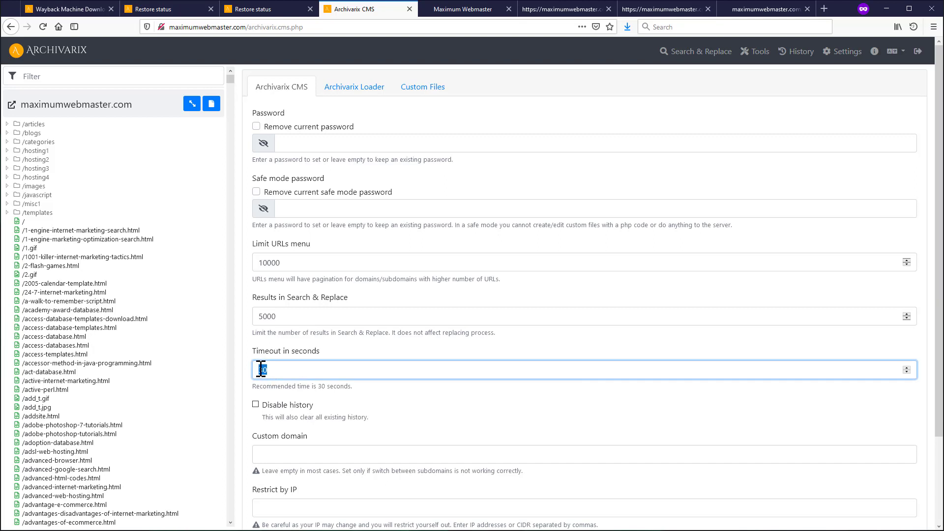
click(272, 370)
click(255, 404)
scroll(817, 489, down, 3)
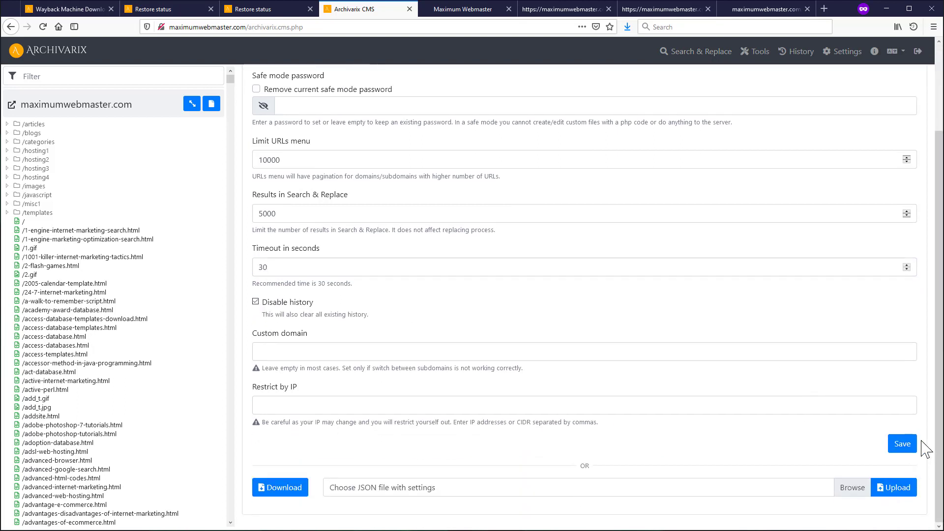
scroll(924, 447, up, 3)
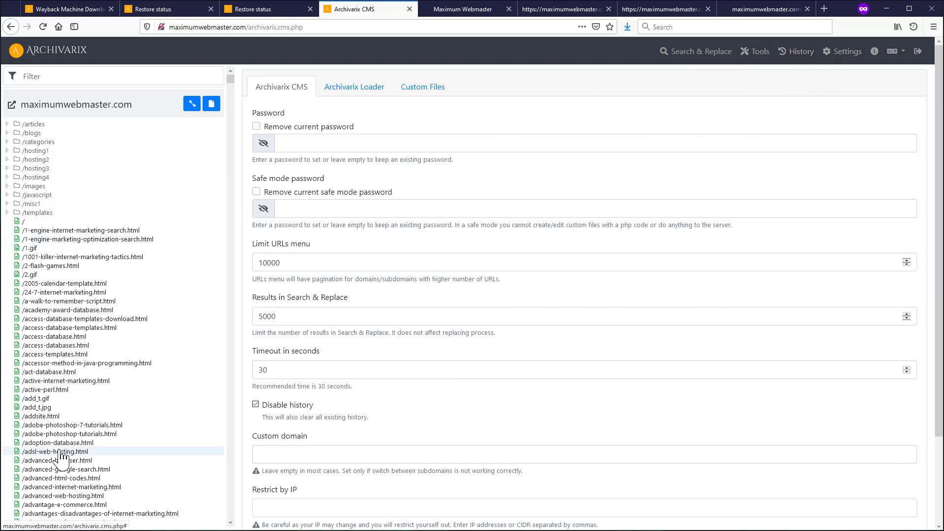
- Untick Disable history and look at the Restrict by IP field's CIDR help text
click(324, 415)
scroll(270, 422, down, 3)
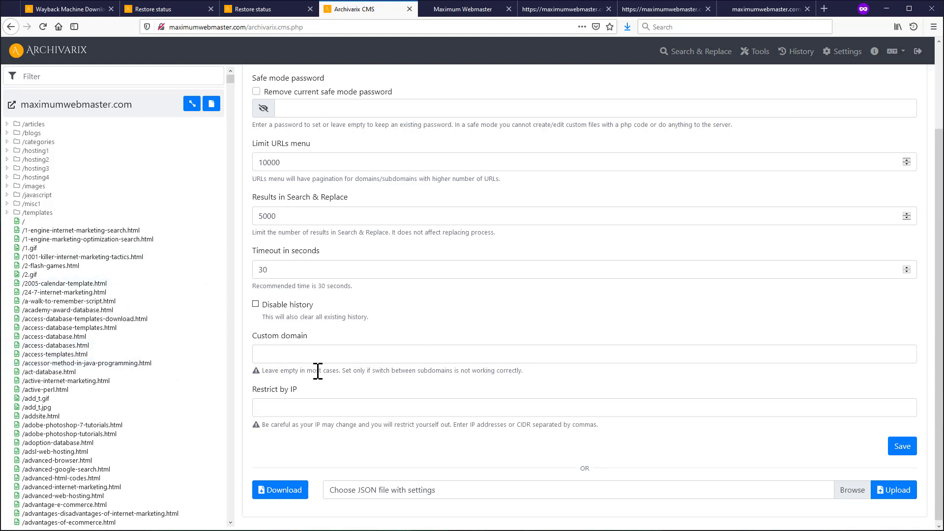
click(319, 408)
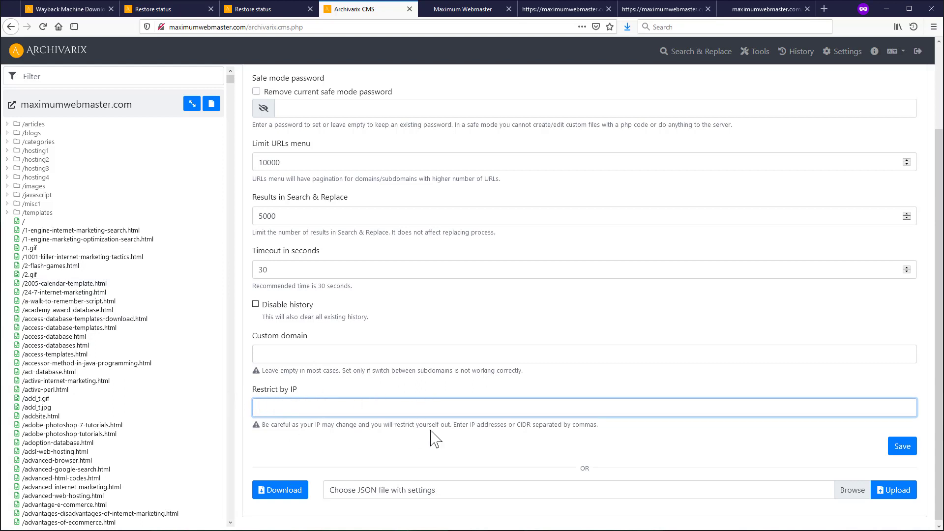
double_click(524, 424)
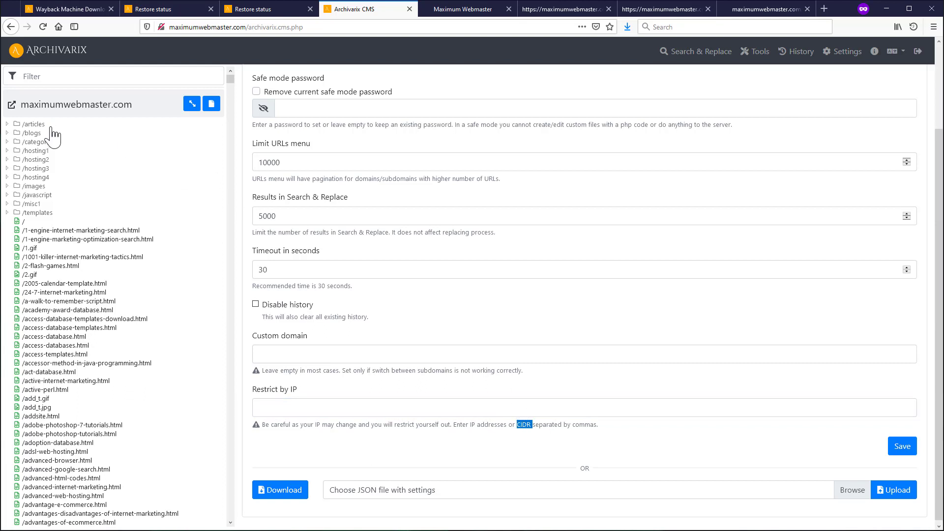
- Highlight archivarix.cms.php in the page address, then clear the selection
scroll(287, 163, up, 3)
scroll(286, 160, up, 1)
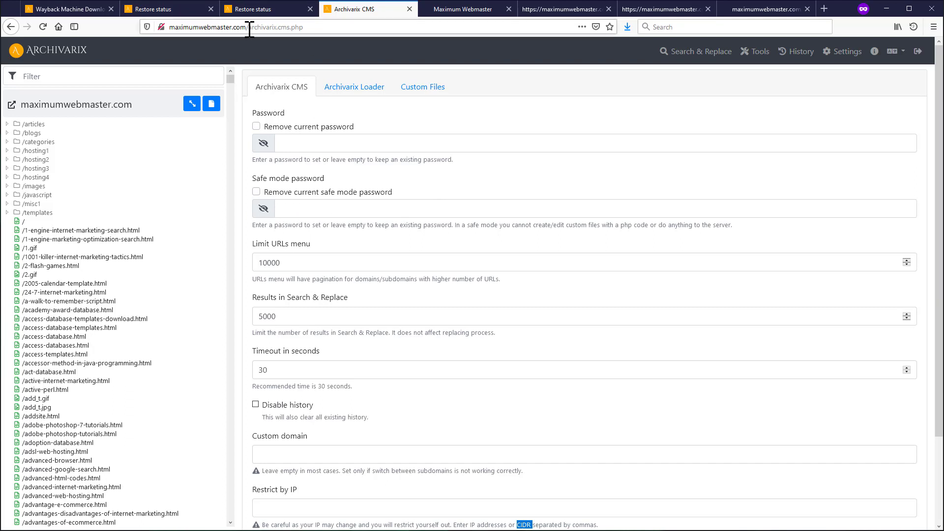
drag(249, 27, 310, 28)
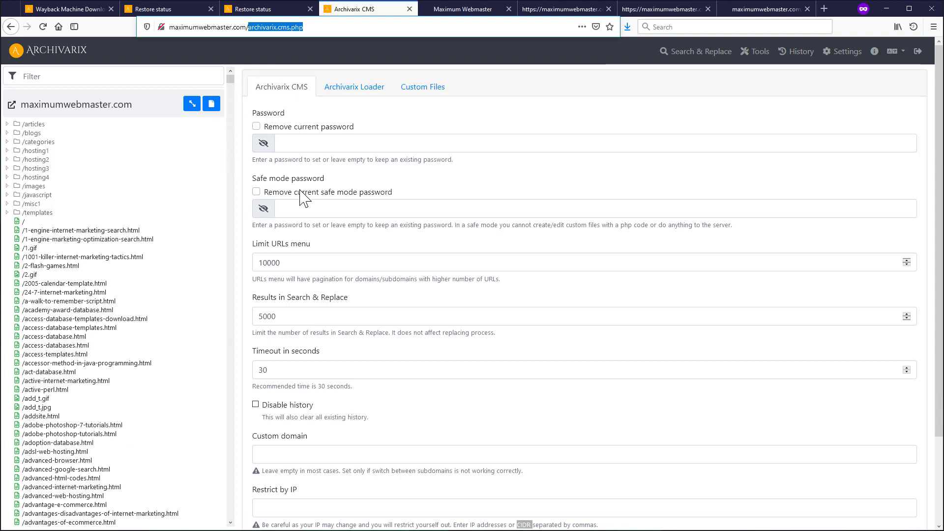
scroll(305, 197, down, 2)
click(309, 465)
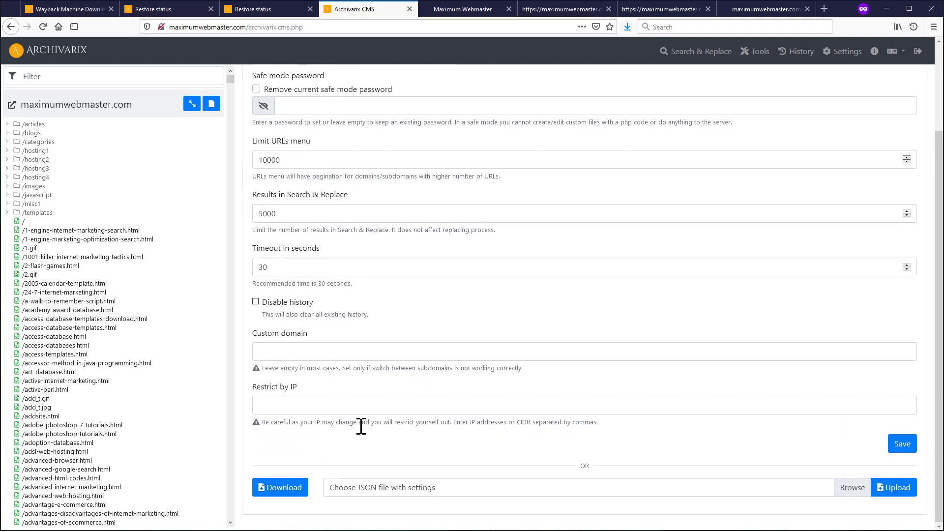
click(279, 491)
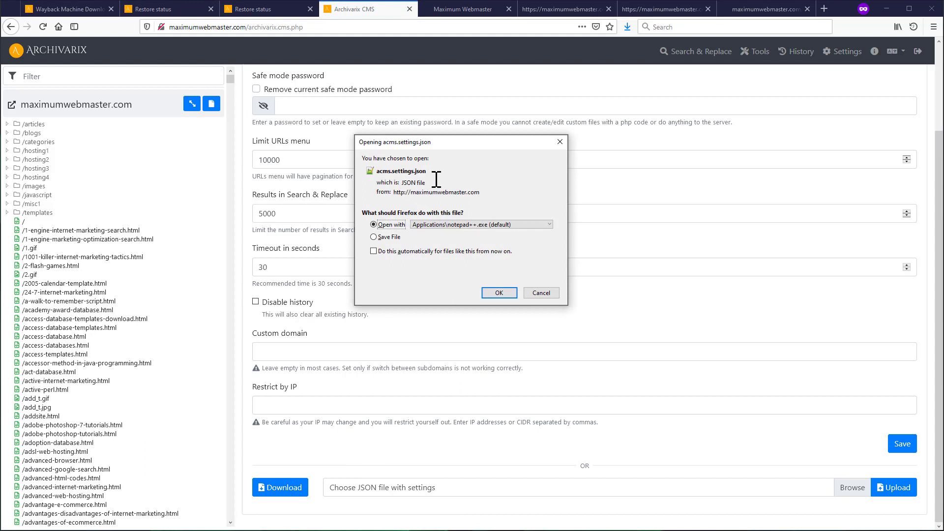
click(541, 293)
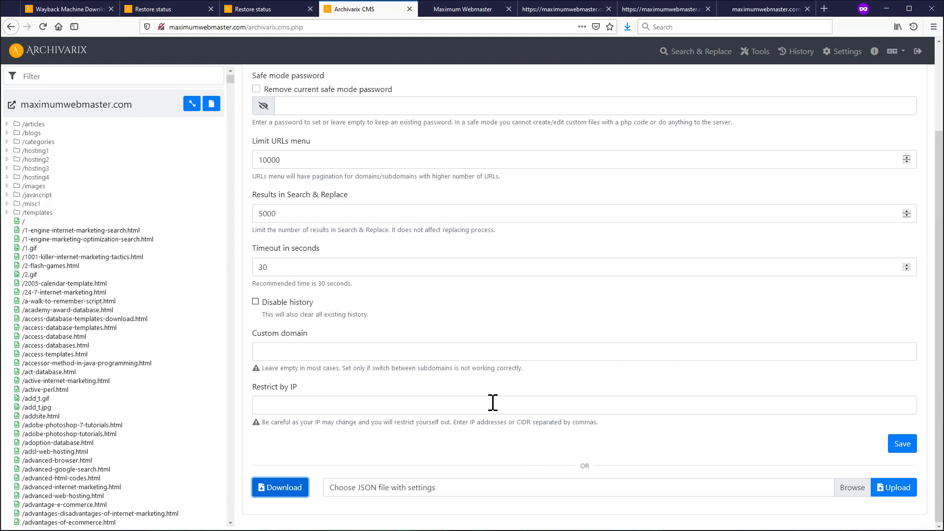
scroll(250, 206, up, 3)
scroll(339, 423, down, 3)
scroll(550, 462, up, 3)
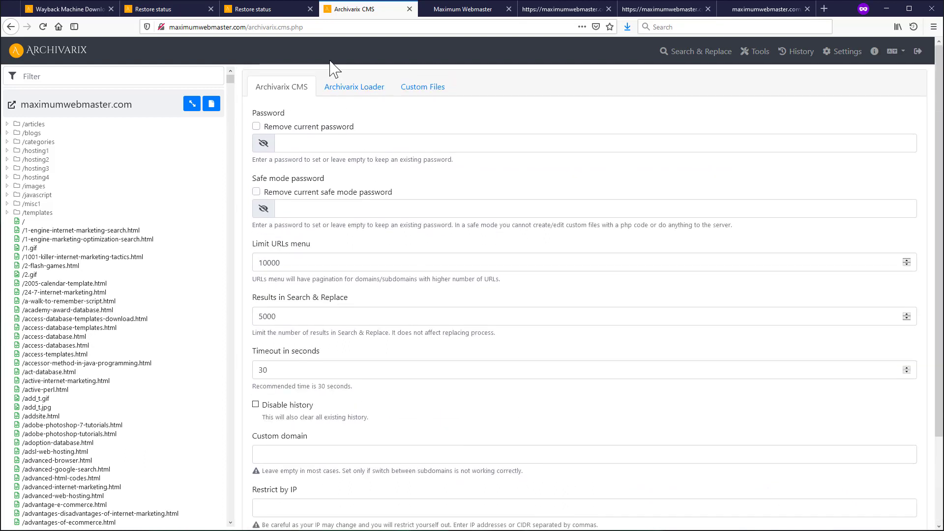
- Open the Archivarix Loader settings, keeping loader mode as This website only
click(348, 96)
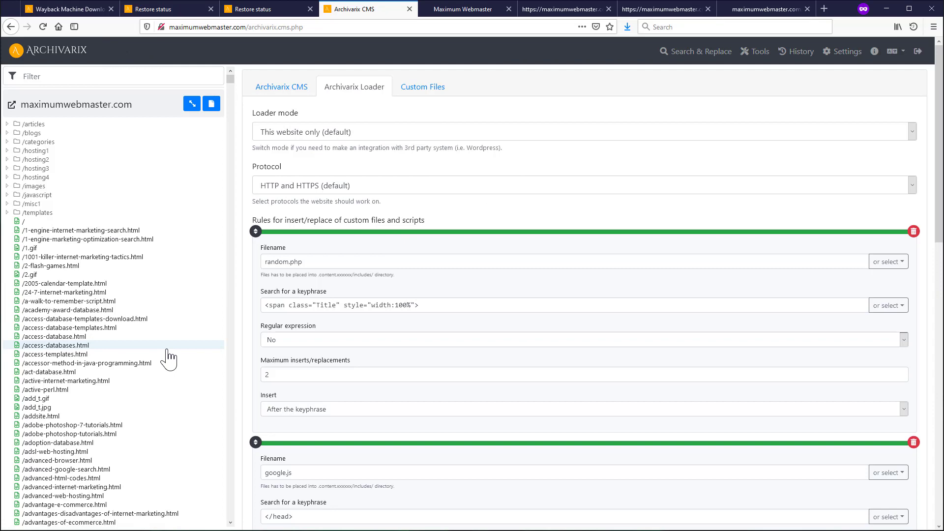
click(462, 9)
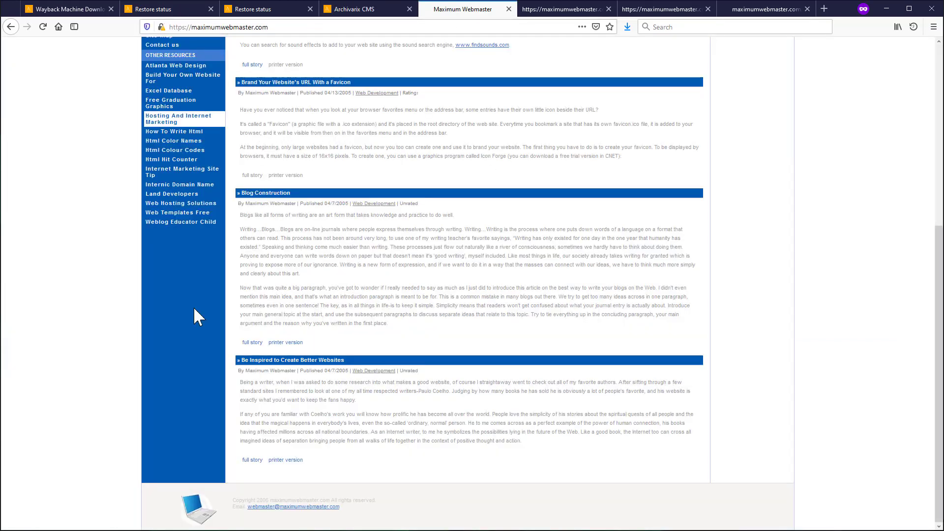
click(368, 13)
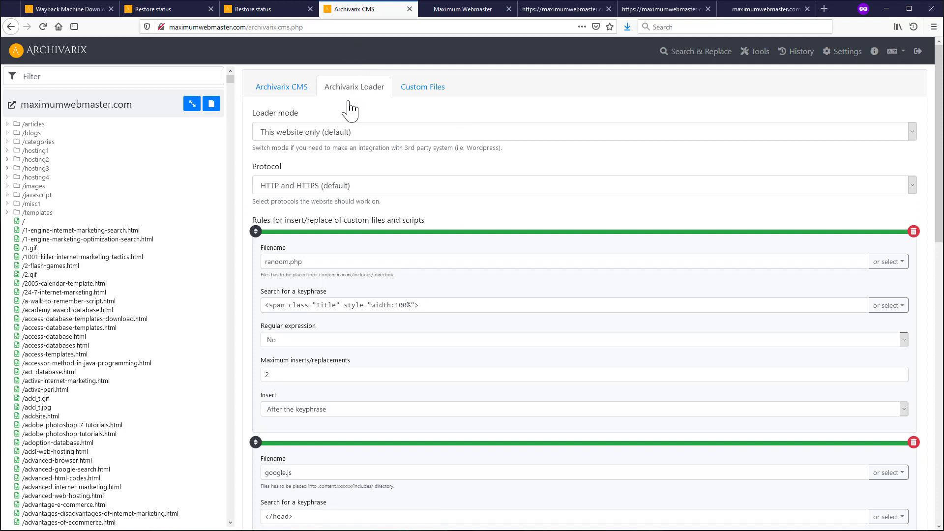
click(301, 133)
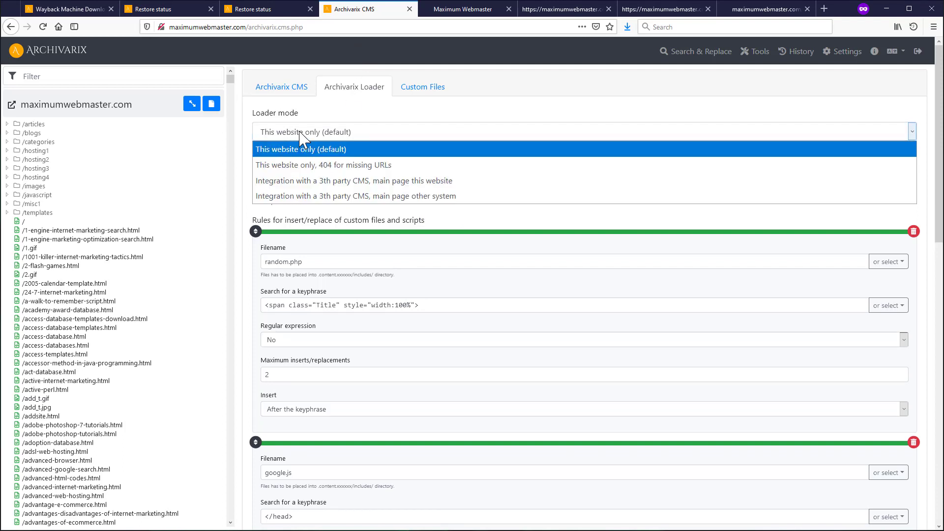
click(362, 112)
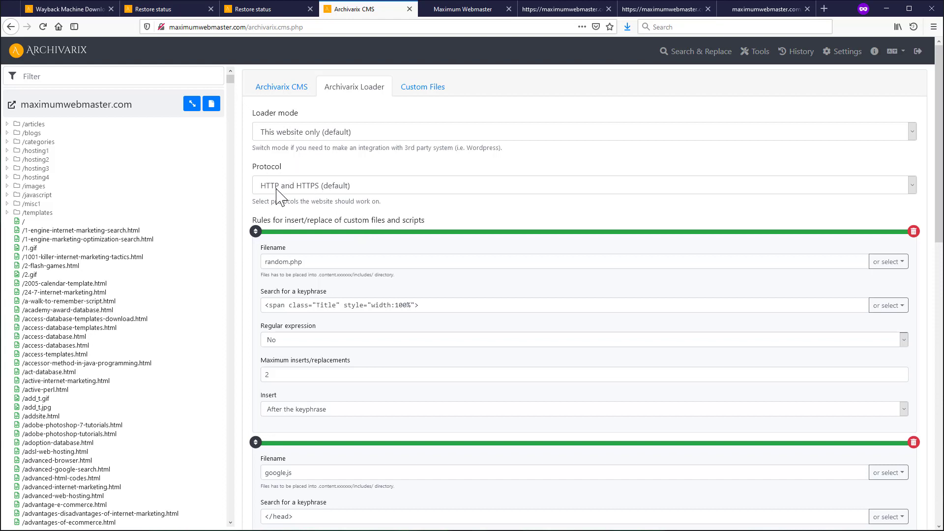
- Set the loader protocol to HTTP and HTTPS (default) after briefly choosing HTTPS only
click(346, 191)
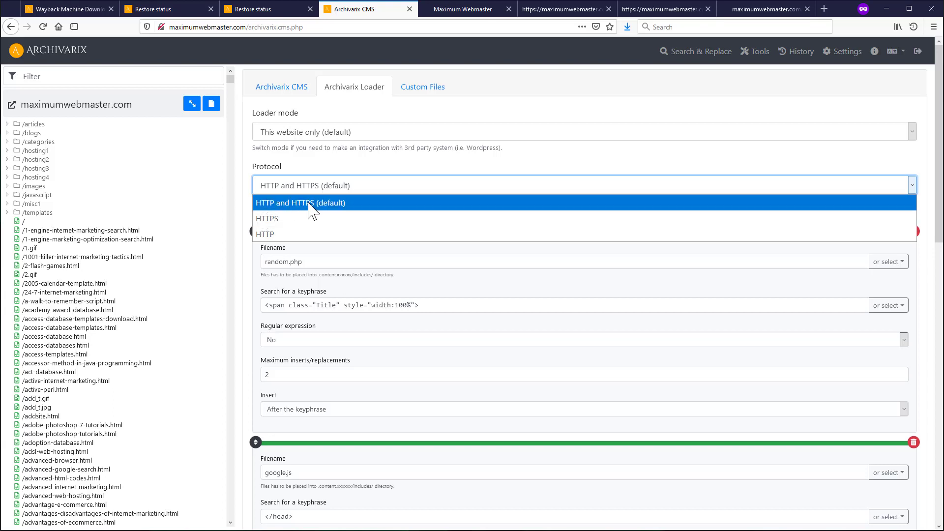
click(284, 223)
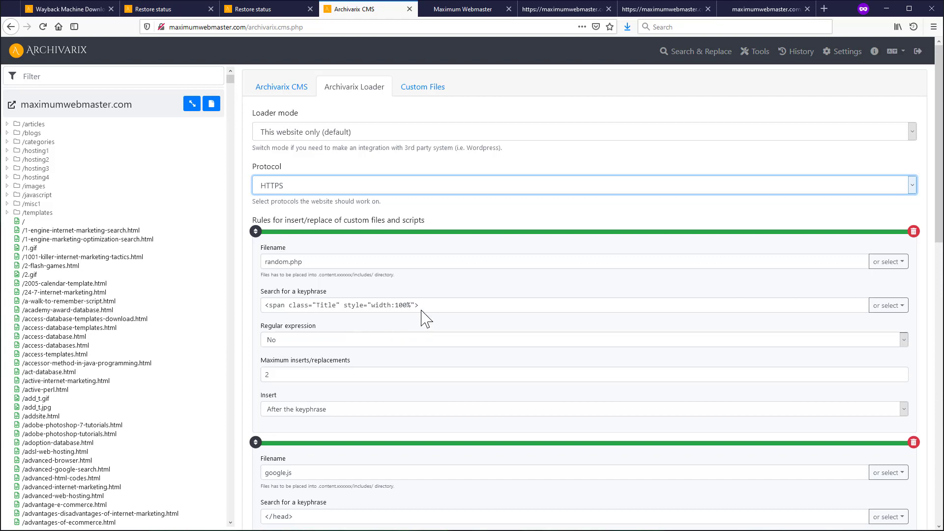
click(299, 187)
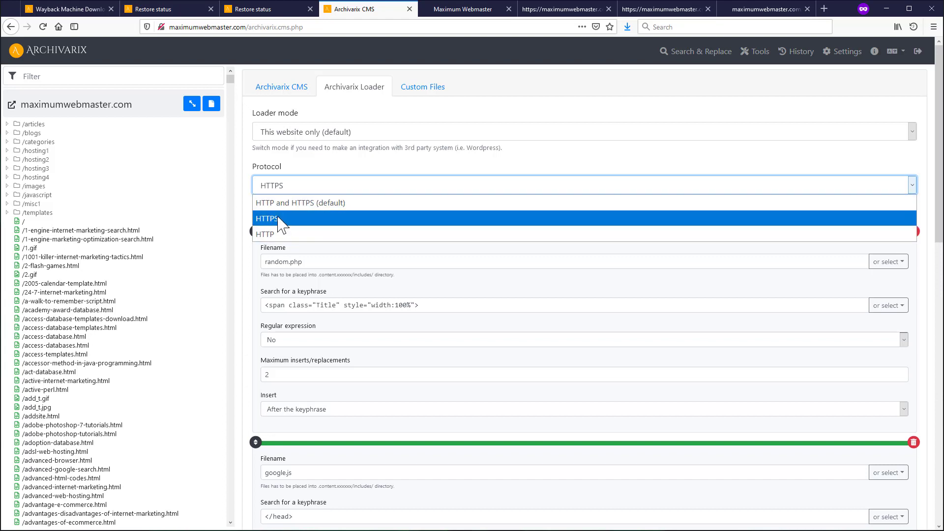
click(281, 218)
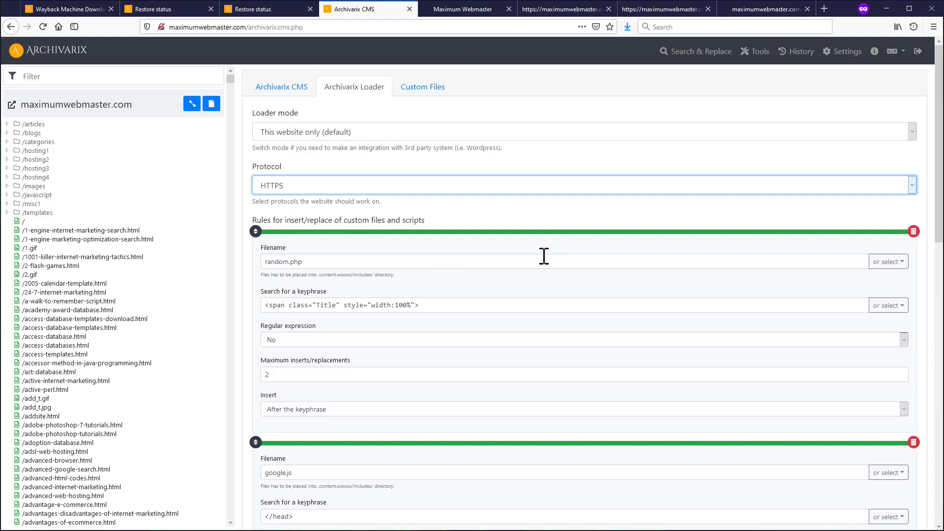
click(294, 185)
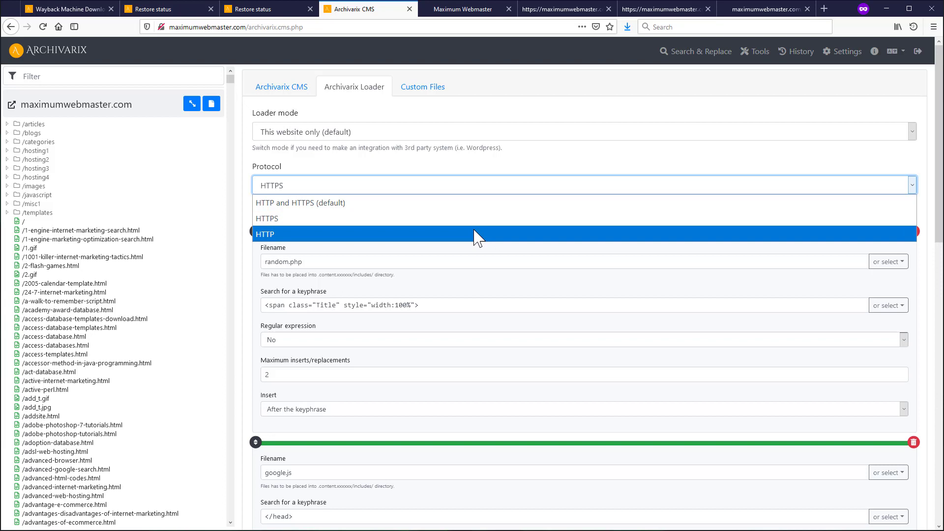
click(370, 213)
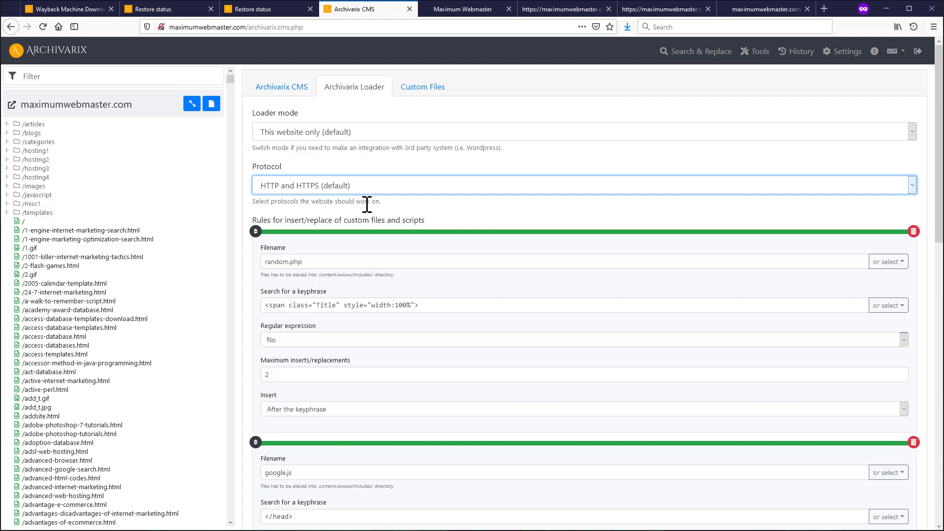
scroll(366, 205, down, 1)
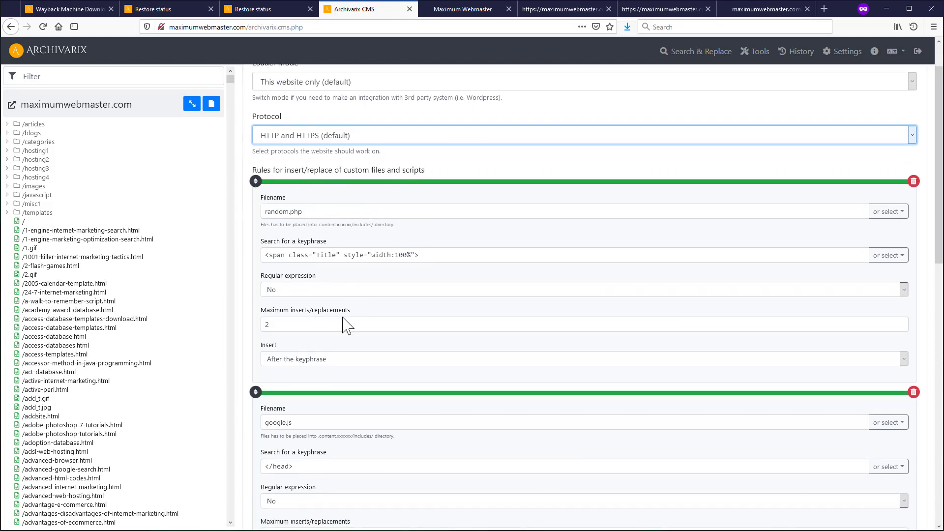
scroll(339, 329, down, 6)
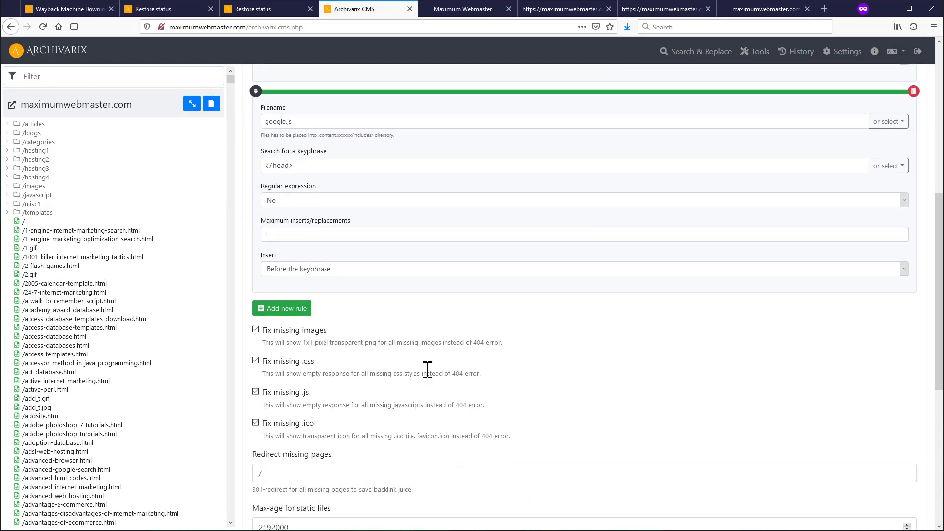
scroll(428, 371, down, 2)
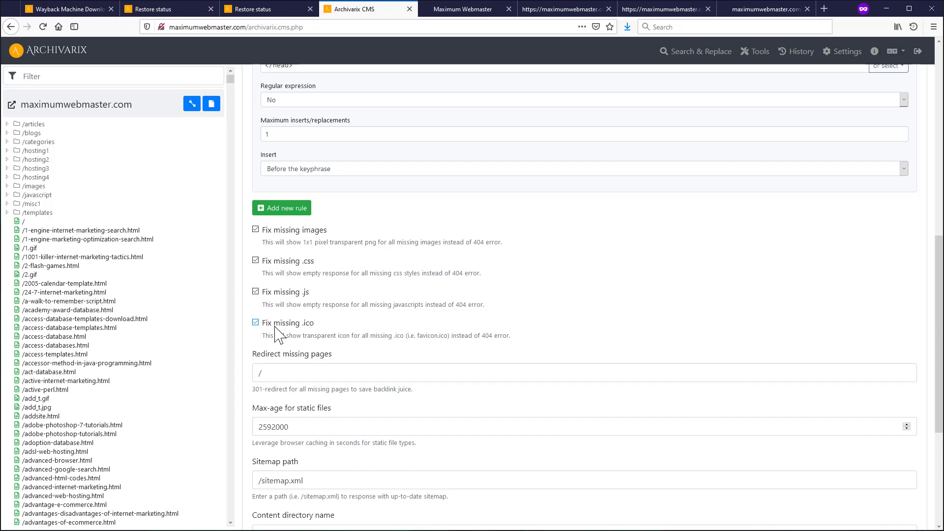
- Insert 2 into the sitemap path so it reads /sitemap2.xml
scroll(278, 336, down, 5)
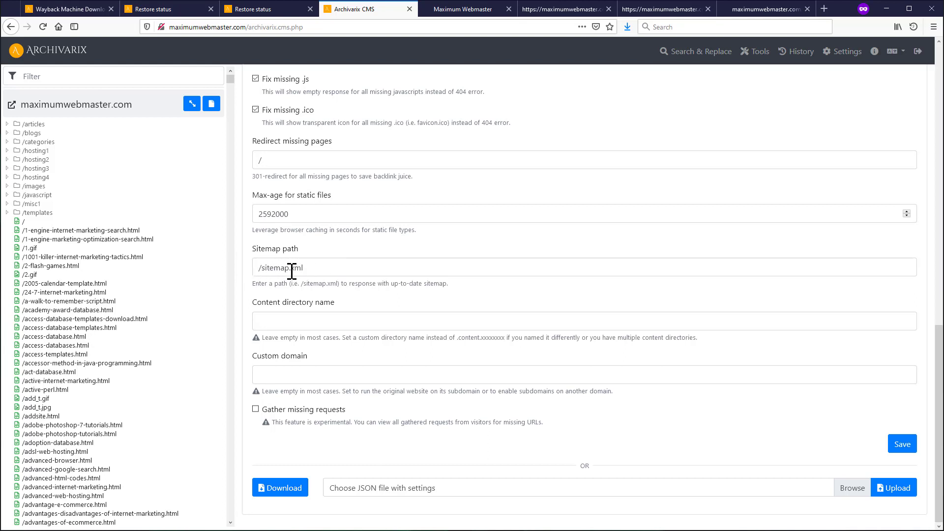
drag(341, 273, 177, 261)
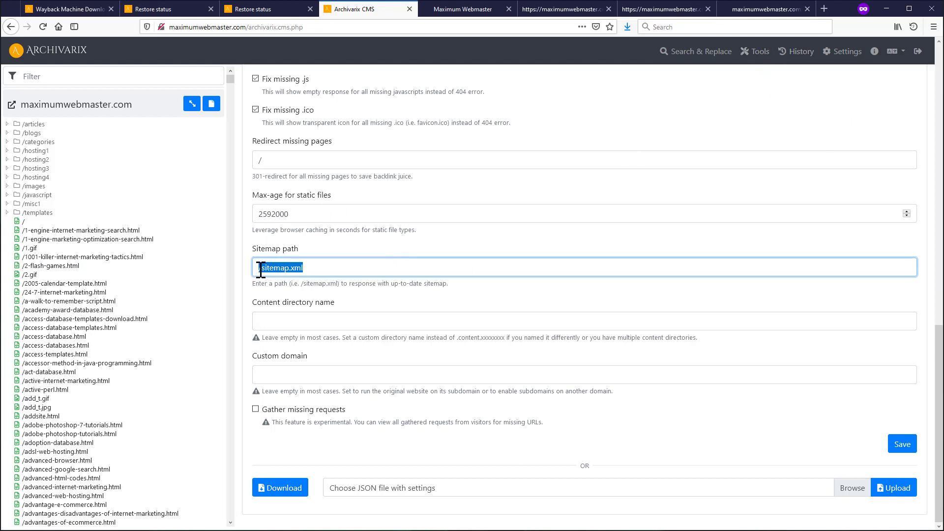
click(344, 272)
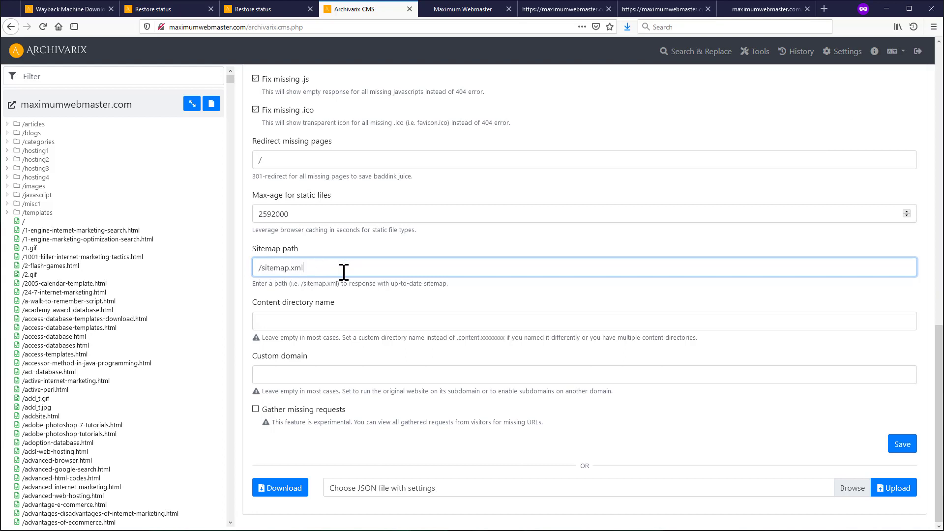
click(330, 262)
click(291, 269)
text(2)
- Reload the CMS, discarding unsaved edits, and open Missing URLs (URLs: 2, visits: 9)
scroll(270, 376, up, 10)
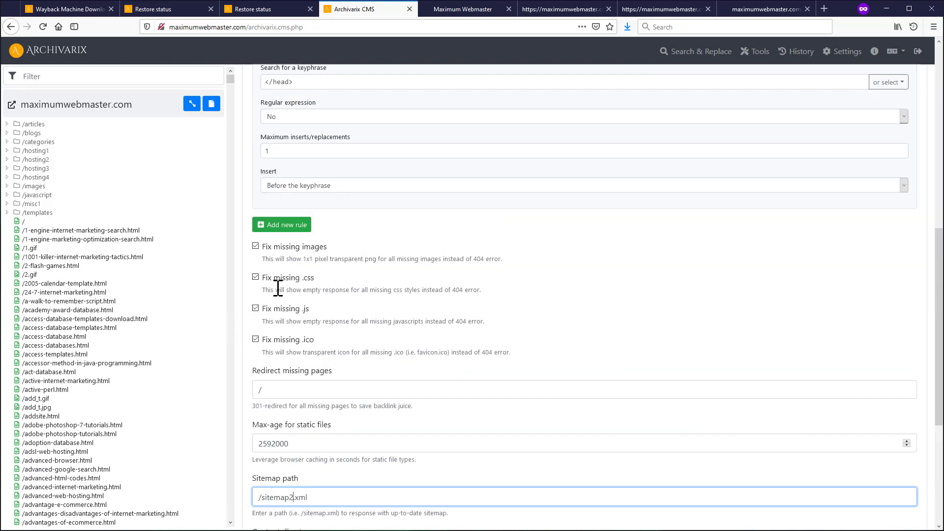
scroll(270, 91, up, 4)
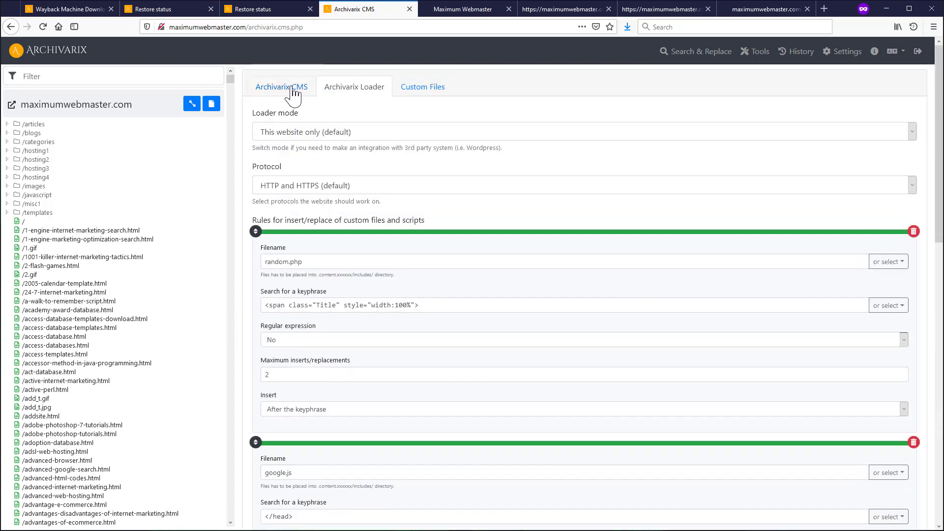
scroll(364, 170, down, 15)
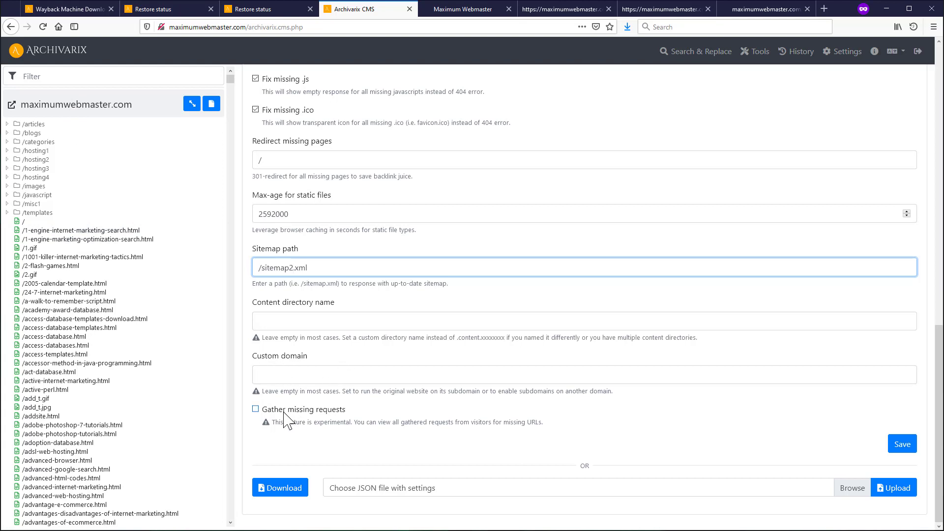
click(42, 26)
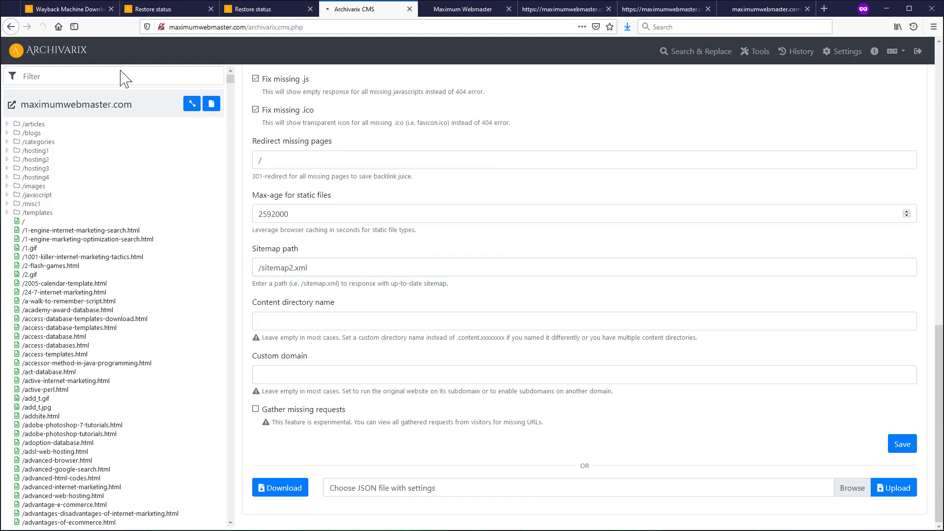
click(407, 188)
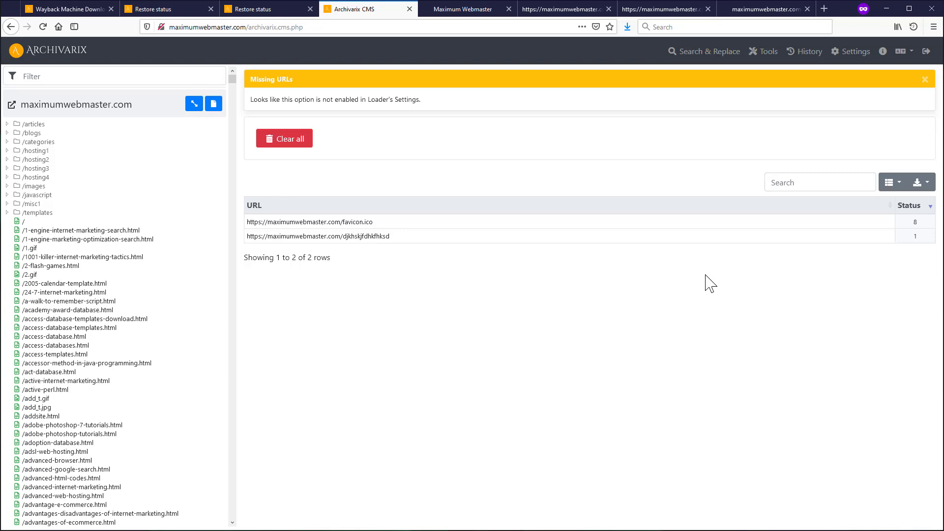
- Open Settings > Archivarix Loader and cancel the loader.settings.json download
click(853, 53)
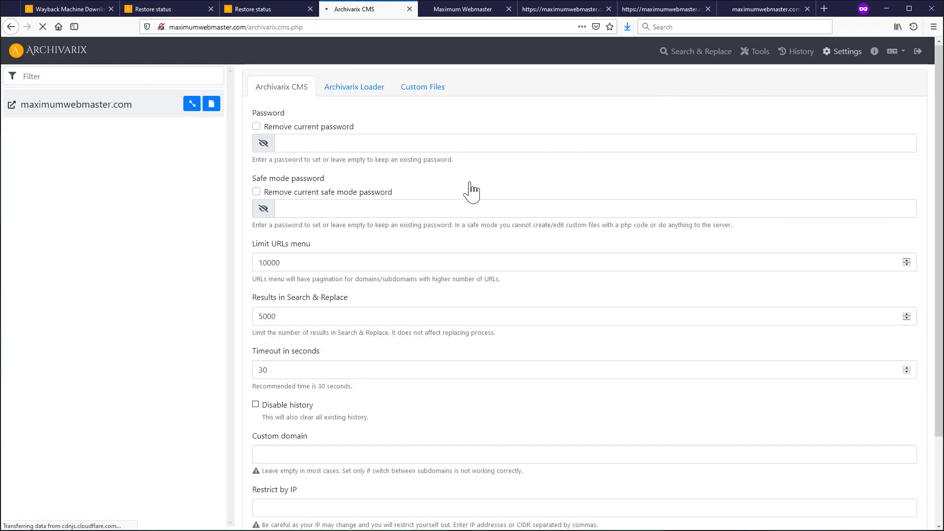
click(355, 89)
scroll(366, 367, down, 10)
scroll(367, 363, down, 1)
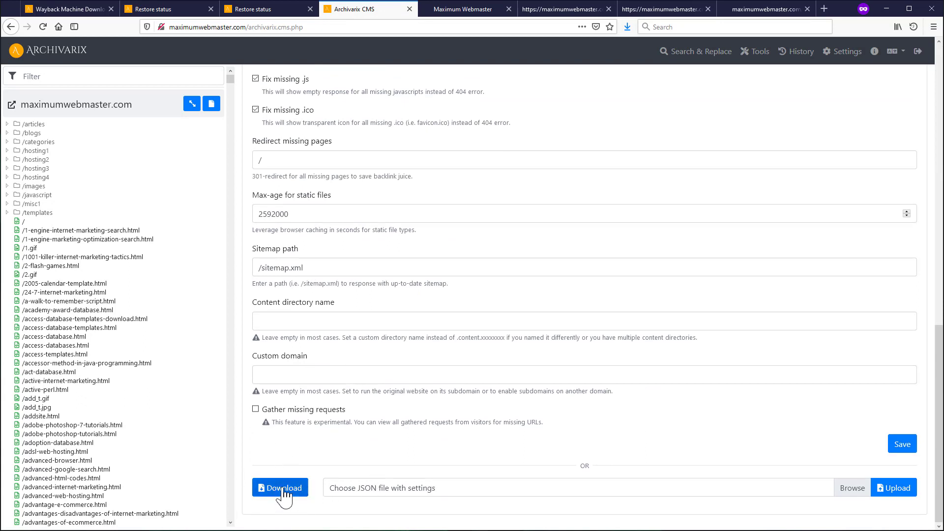
click(284, 495)
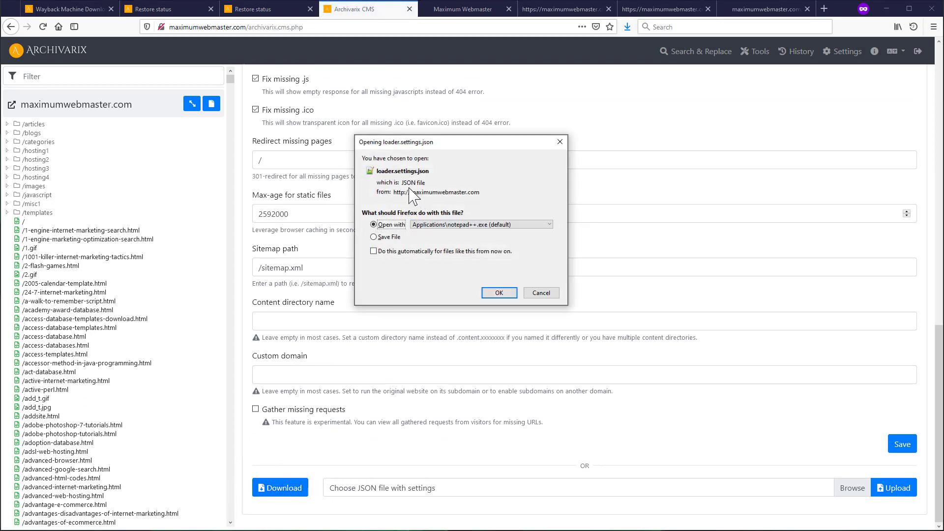
click(541, 293)
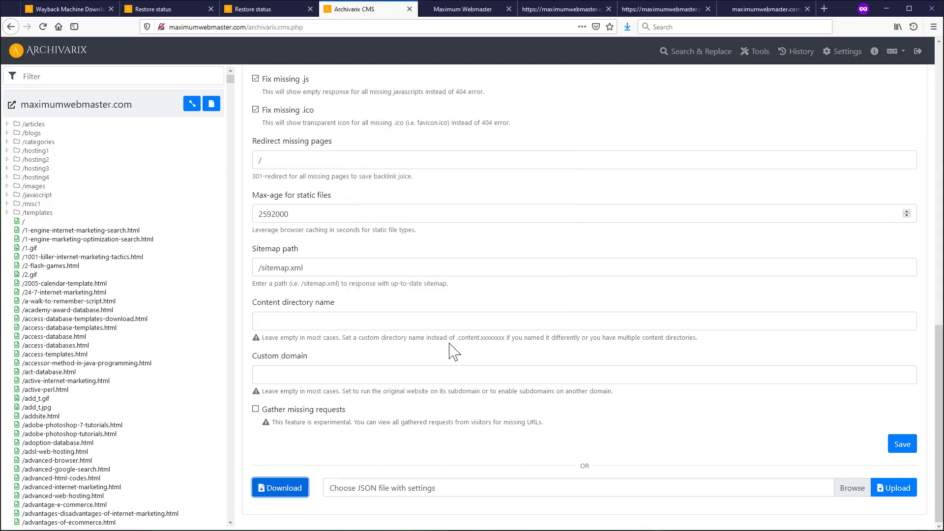
scroll(422, 354, up, 6)
scroll(315, 202, up, 6)
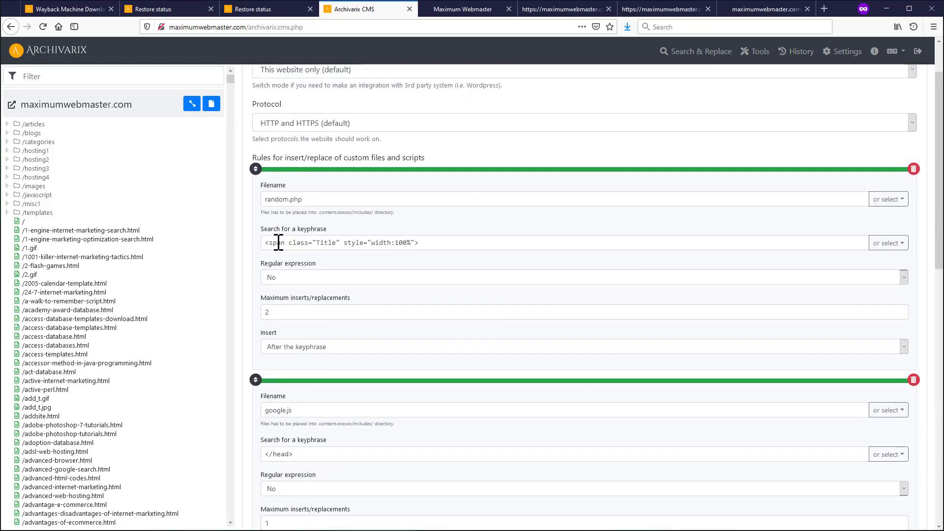
scroll(401, 126, up, 2)
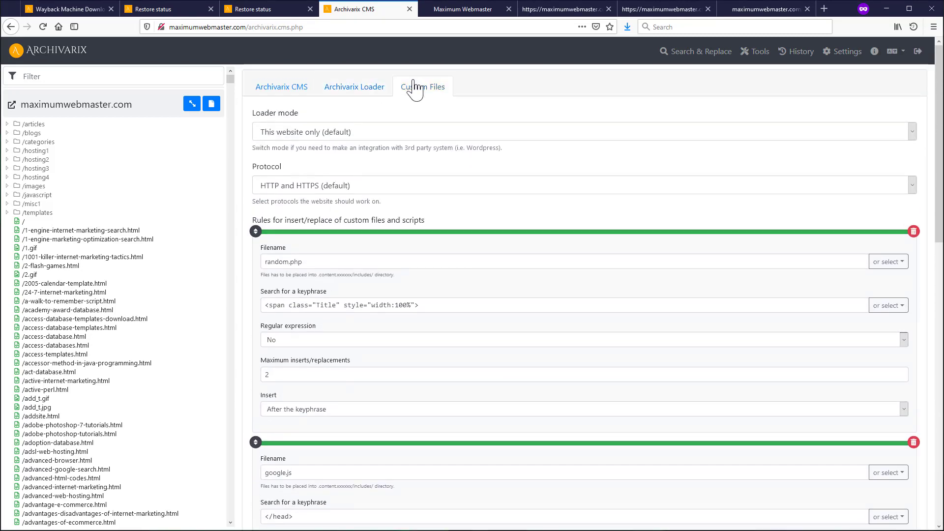
- Check the Custom Files and Loader tabs, then return to the dashboard showing 3,807 files
click(415, 87)
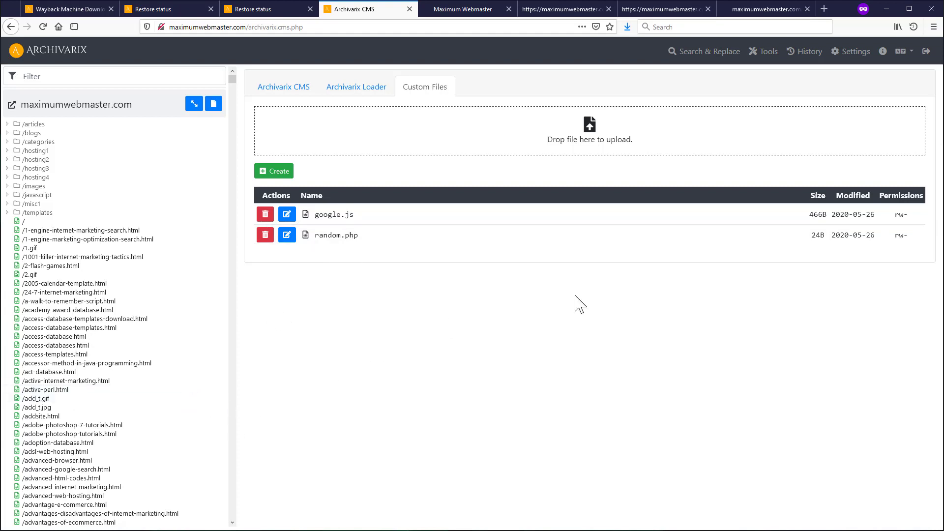
click(356, 87)
scroll(370, 353, down, 3)
scroll(370, 354, down, 10)
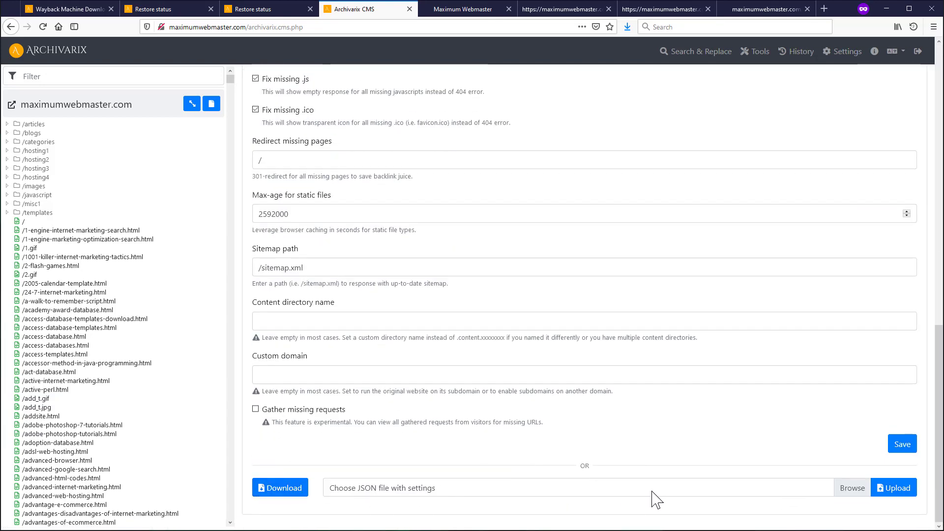
scroll(522, 365, up, 1)
scroll(523, 365, up, 15)
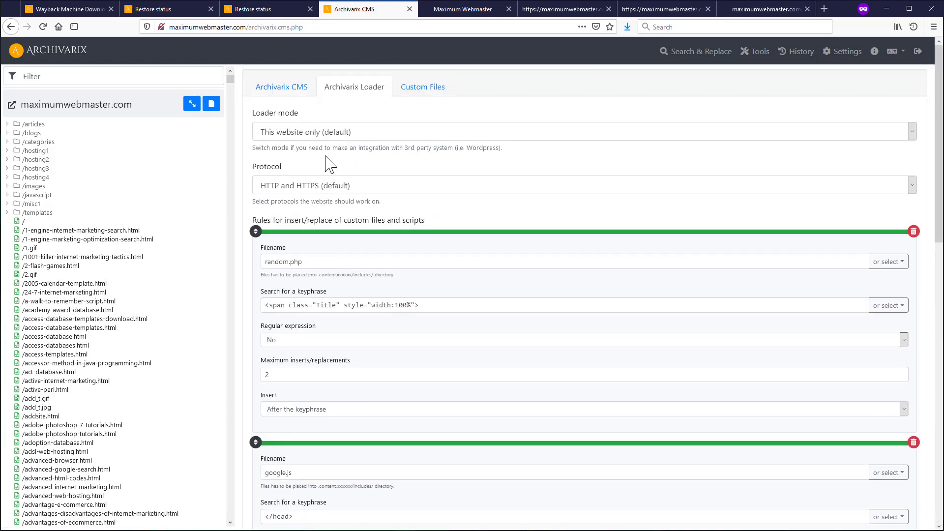
scroll(530, 330, down, 3)
scroll(530, 330, down, 10)
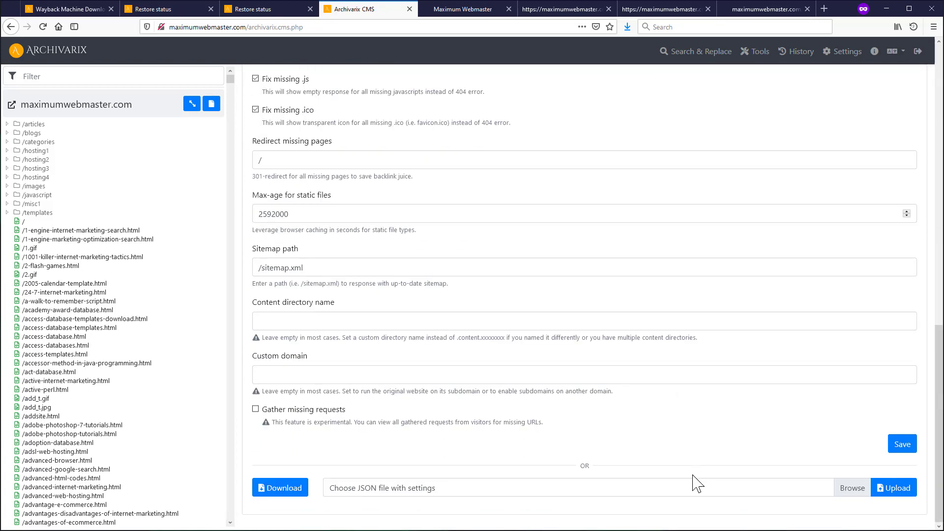
scroll(746, 279, up, 7)
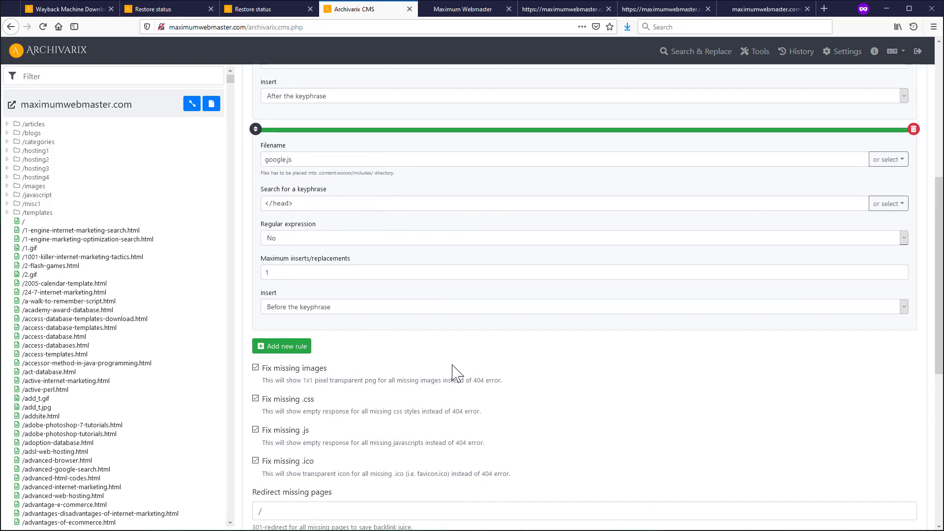
click(69, 51)
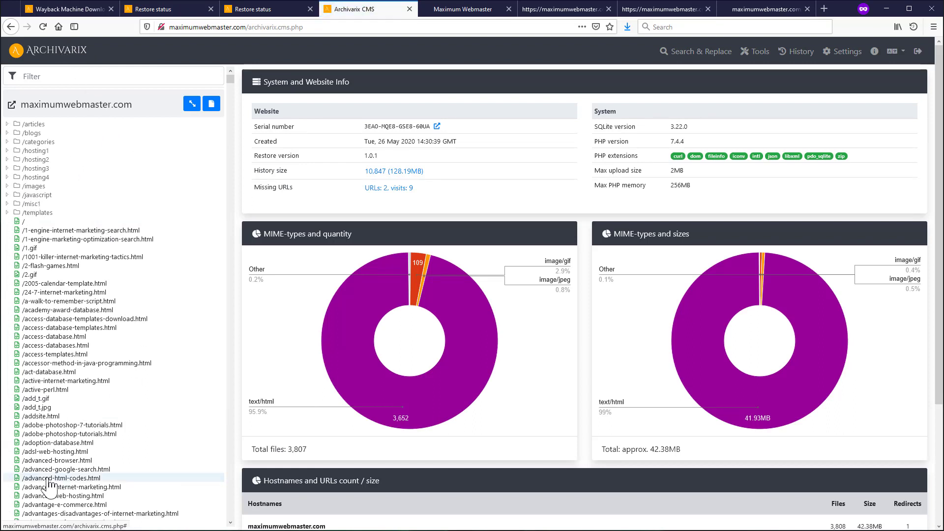
- Drop 237-800x300.jpg into a new URL, rename its path to /12345.jpg as image/jpeg, and create it
click(212, 104)
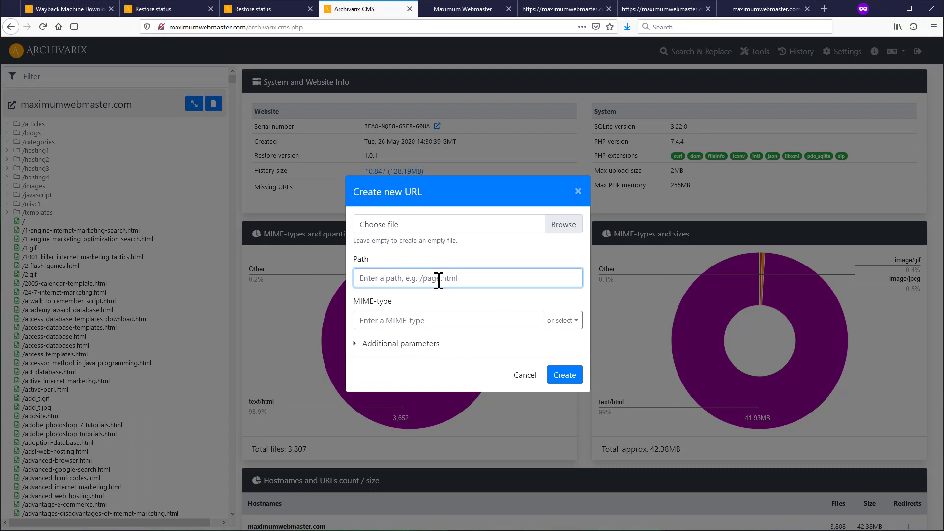
text(/)
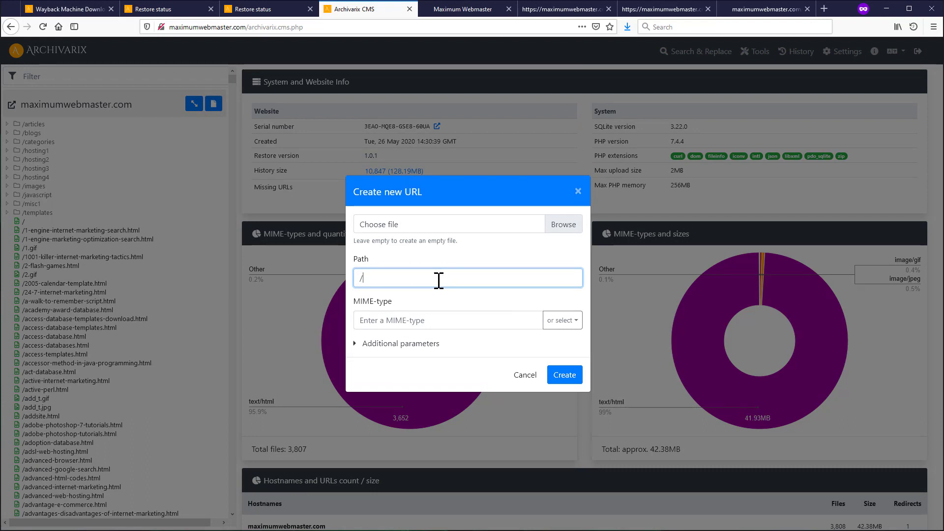
text(kjsdhkjas)
click(559, 321)
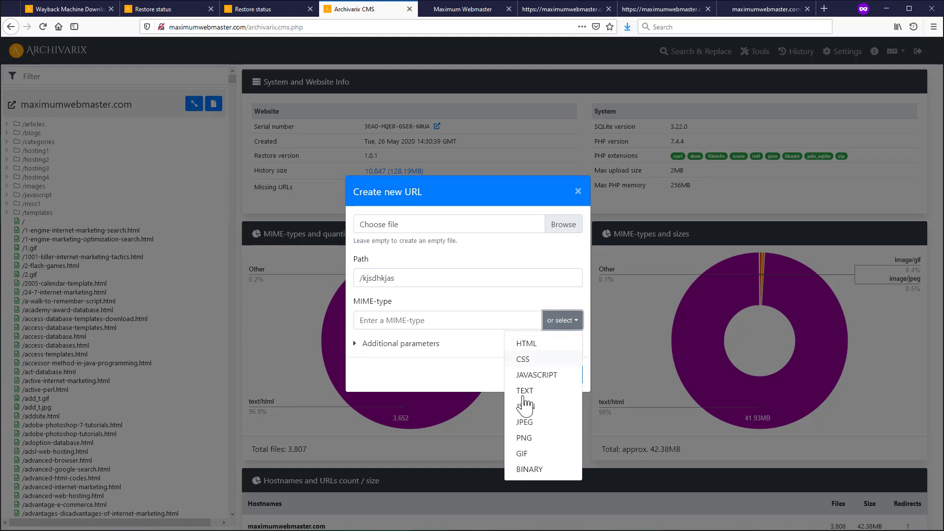
click(536, 344)
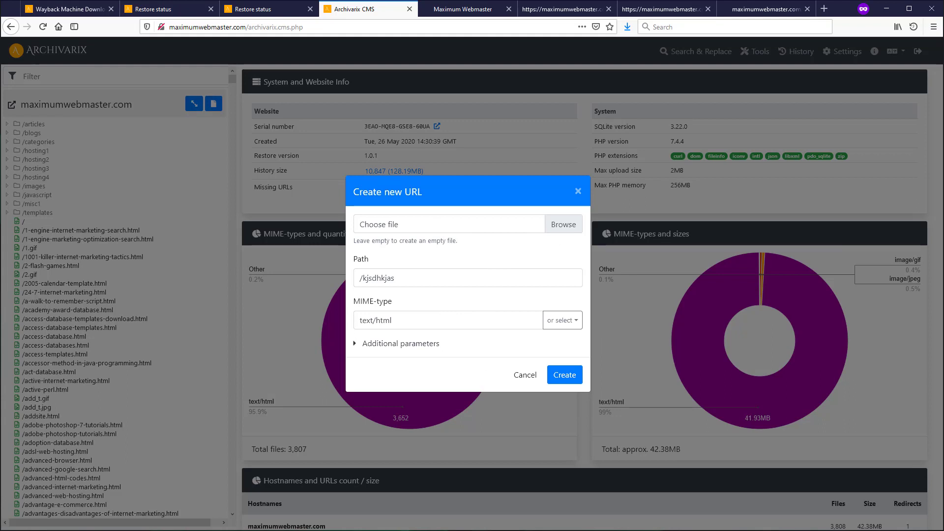
drag(783, 485, 524, 231)
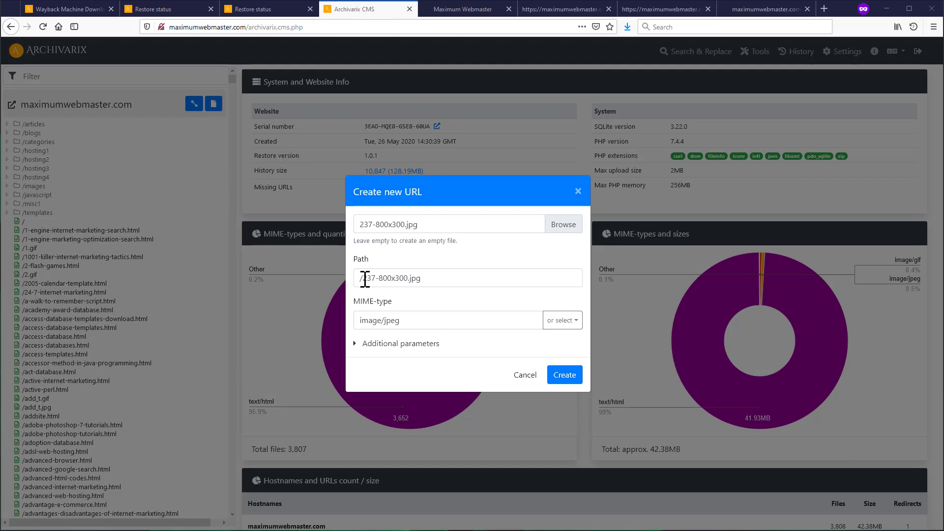
drag(366, 278, 411, 278)
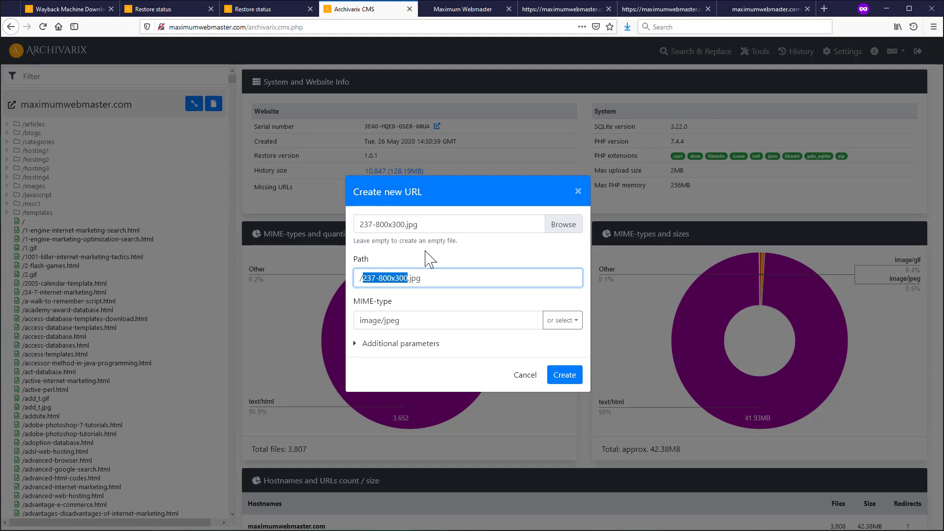
key(BackSpace)
text(12345)
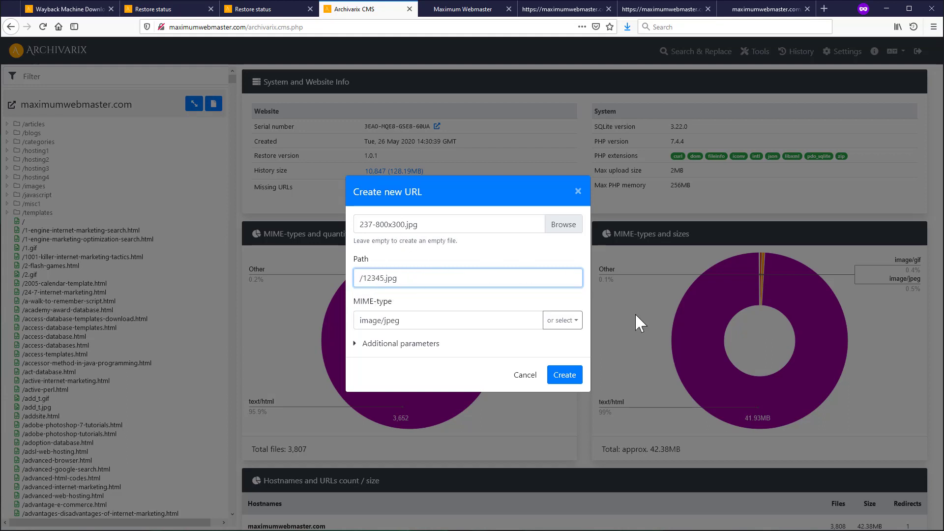
click(565, 375)
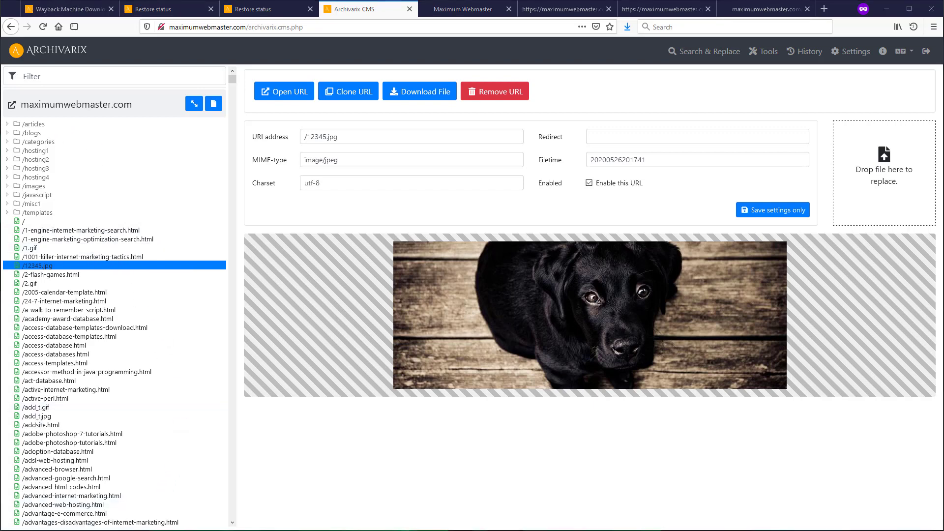
- Replace the /12345.jpg puppy image with the Google logo file and check it at its live address
drag(942, 276, 880, 183)
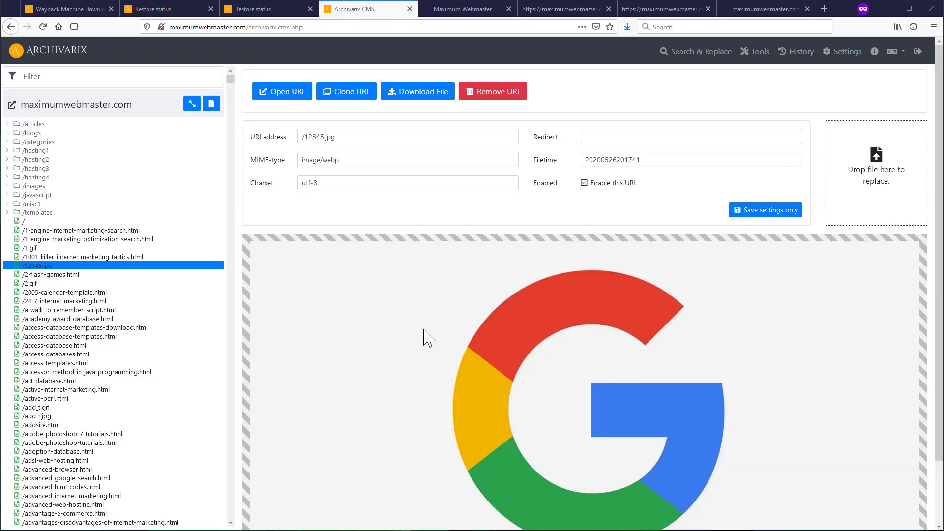
click(277, 94)
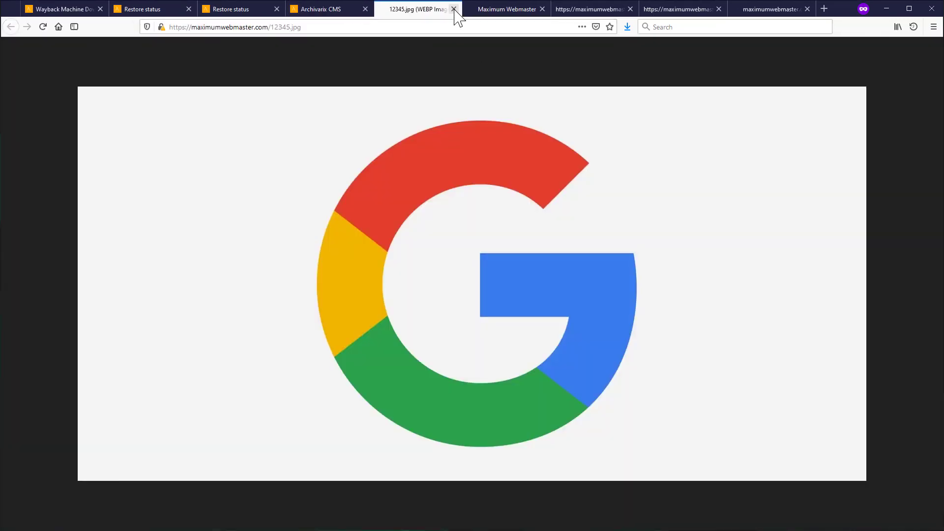
click(454, 9)
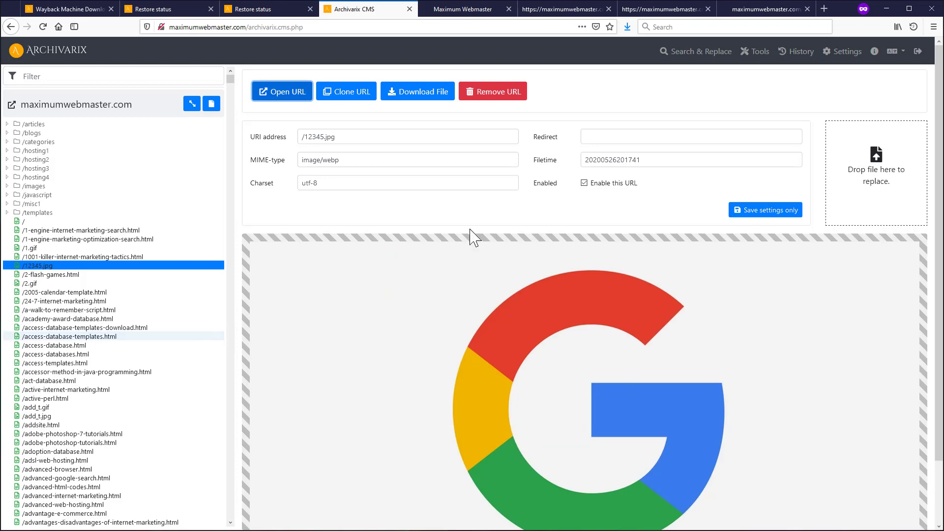
click(753, 52)
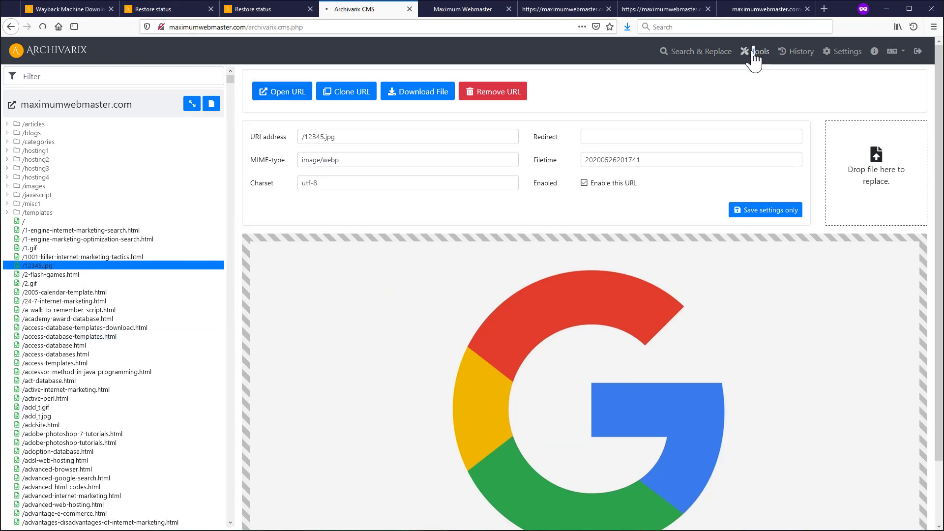
- Open the '/' home page entry from the file tree on the Tools page
scroll(374, 433, down, 2)
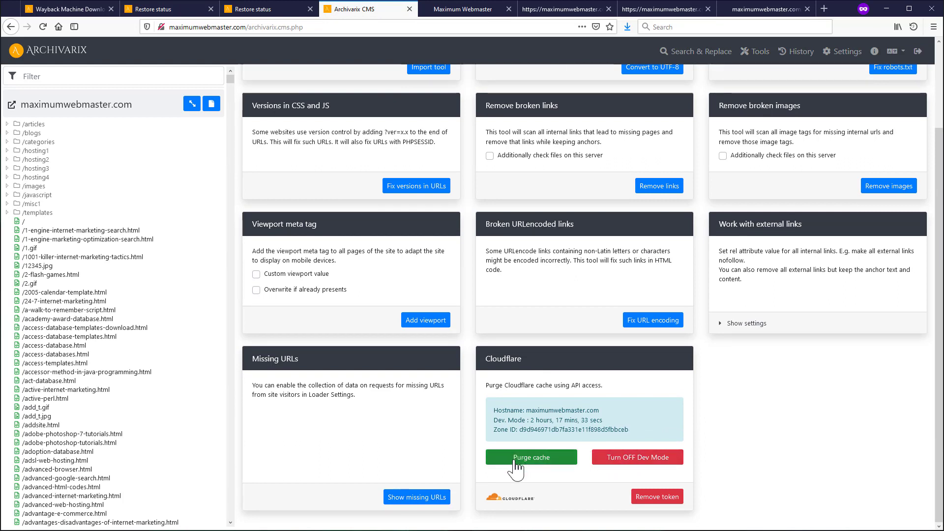
click(41, 223)
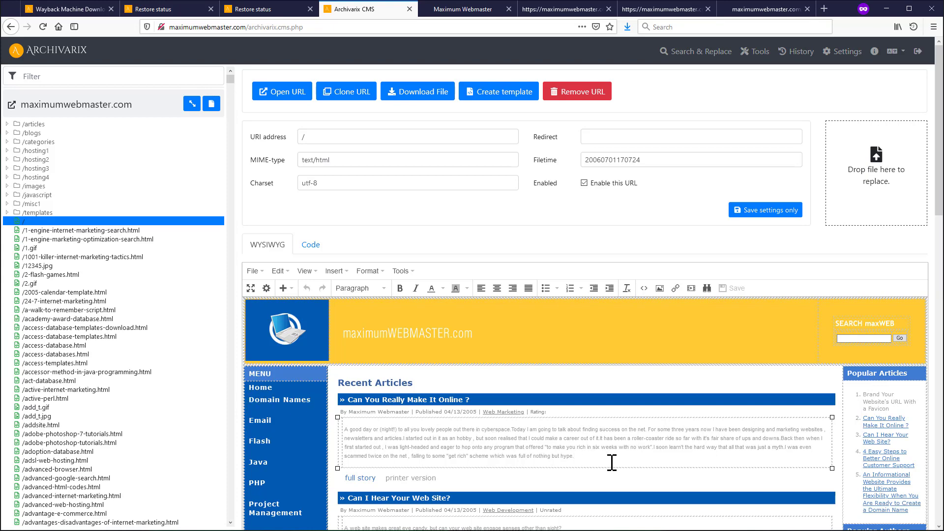
- In the home page's HTML code, add '2' after SEARCH on line 31 and save
click(311, 245)
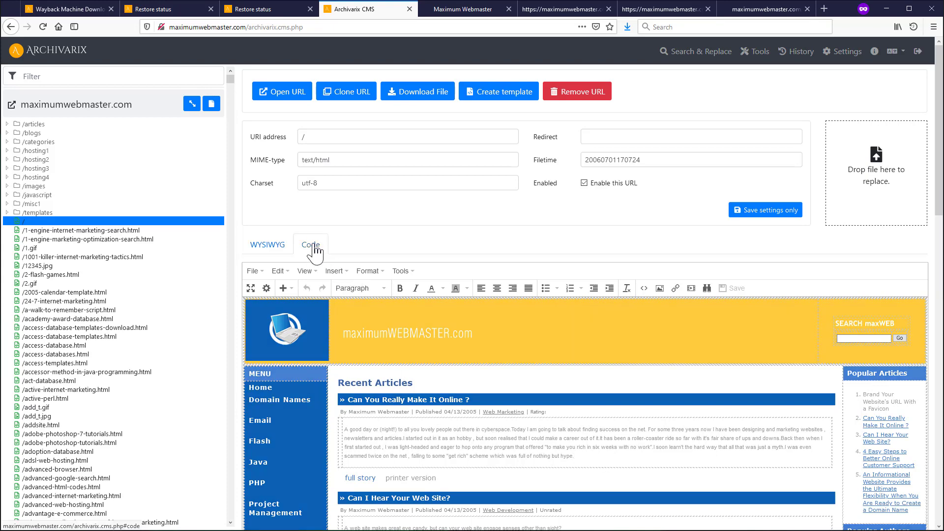
scroll(344, 364, down, 10)
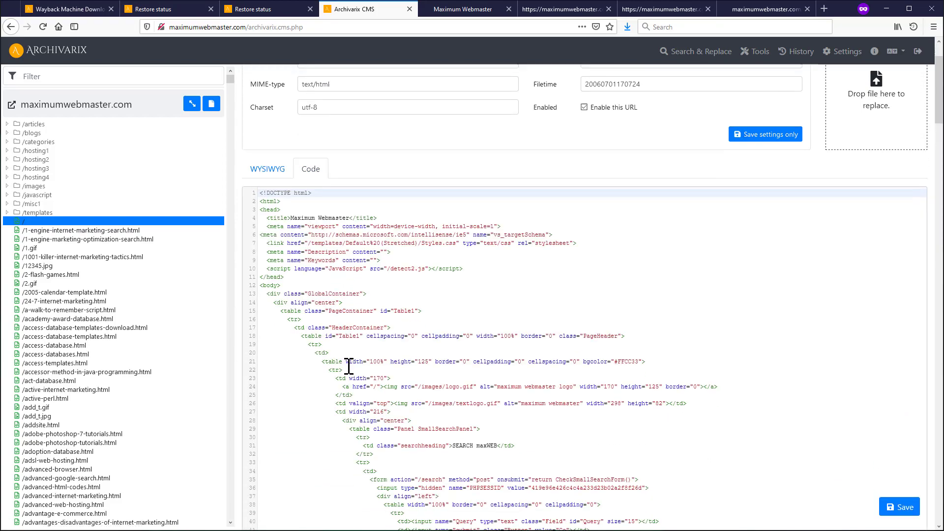
scroll(372, 364, down, 3)
scroll(373, 363, up, 10)
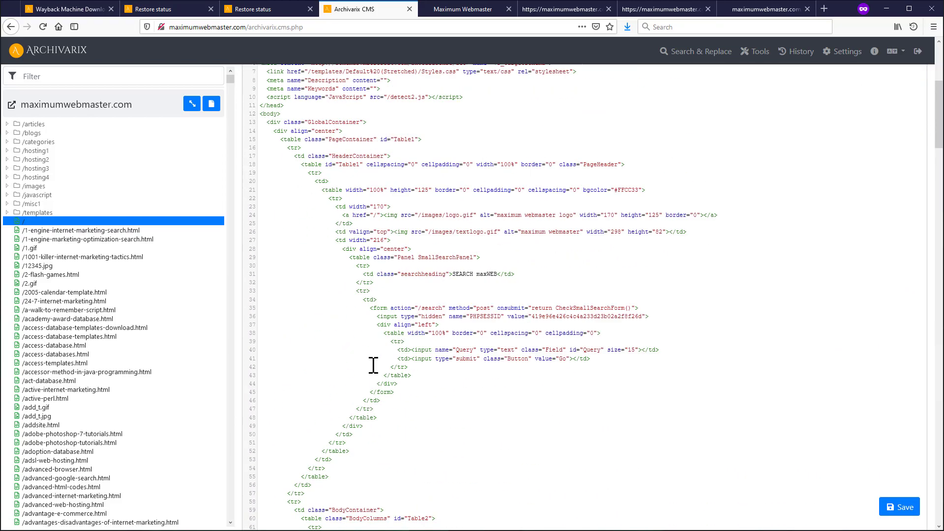
scroll(418, 318, down, 3)
scroll(418, 317, down, 5)
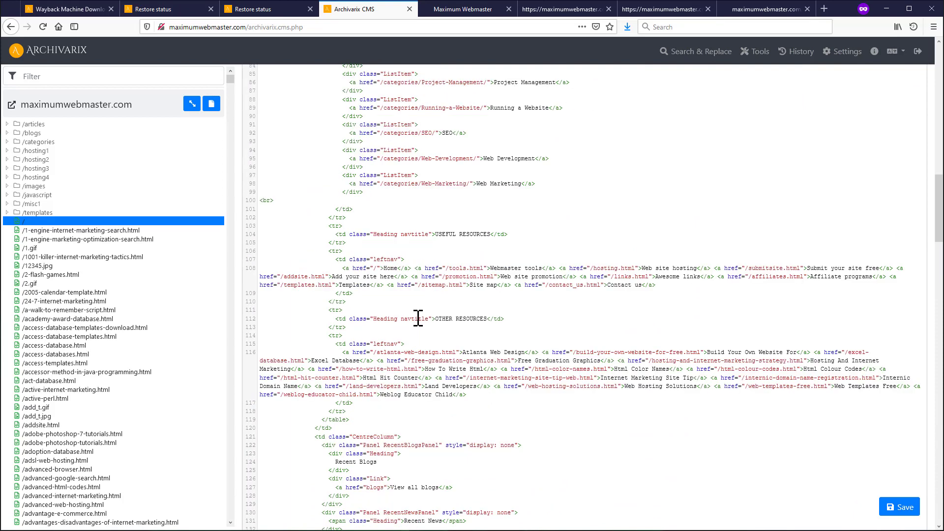
scroll(442, 319, up, 10)
click(473, 320)
text(2 maxWEB</td>)
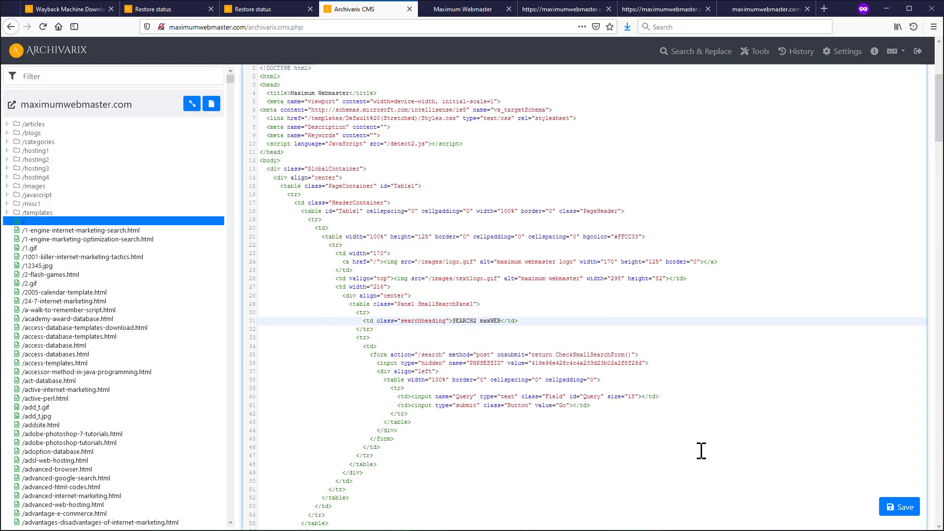
click(900, 512)
- Check the SEARCH2 maxWEB heading on the live home page
scroll(344, 152, up, 4)
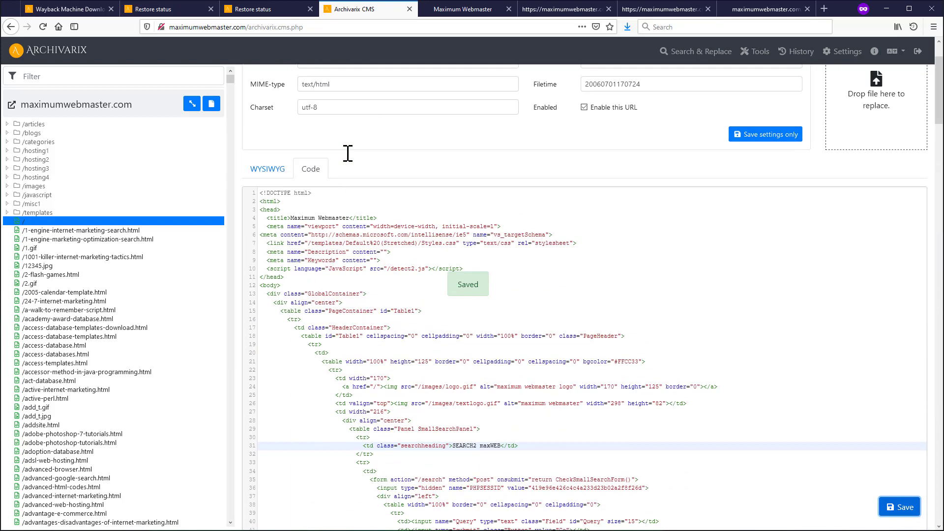
click(285, 93)
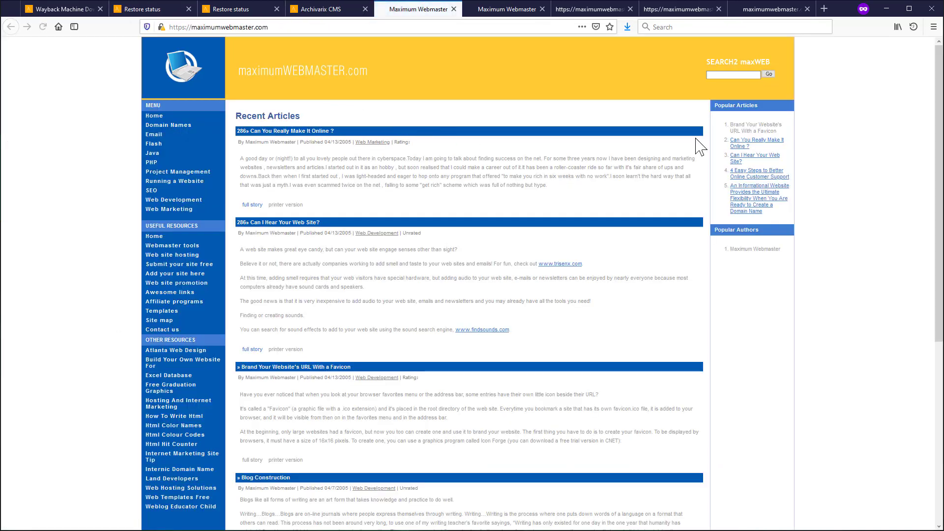
drag(724, 61, 744, 63)
click(320, 9)
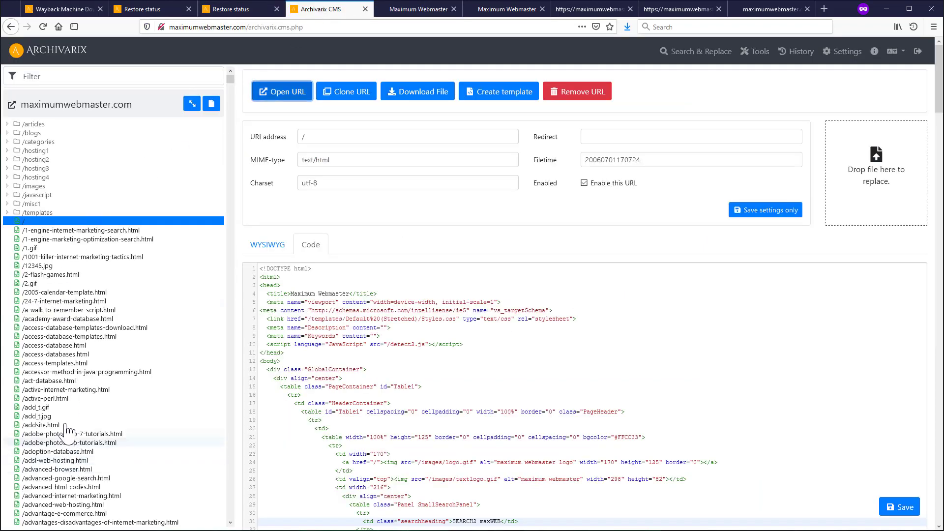
- Switch the home page to WYSIWYG, then reopen '/' after visiting /academy-award-database.html
click(267, 245)
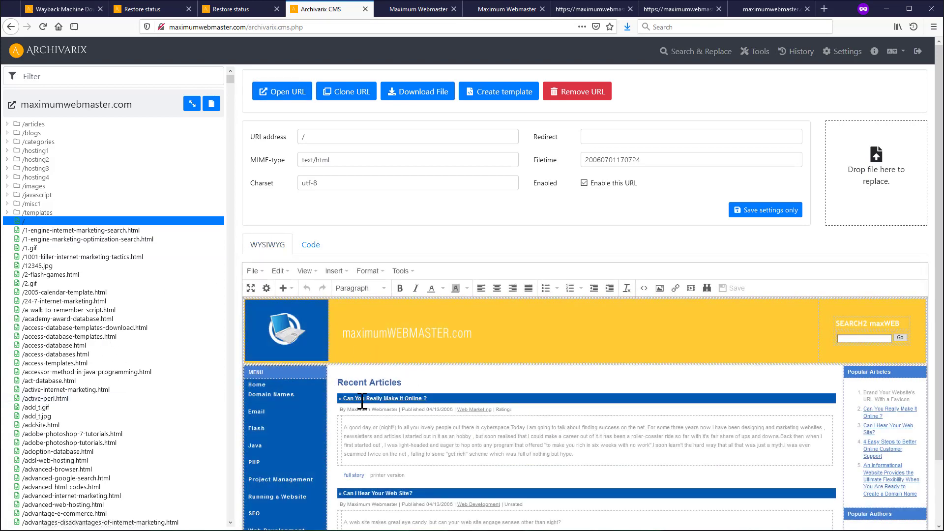
click(562, 475)
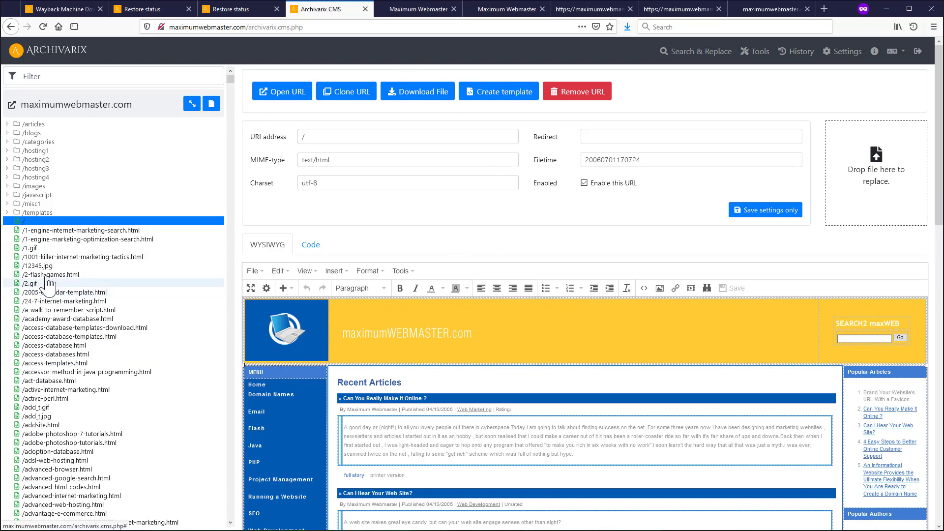
click(49, 319)
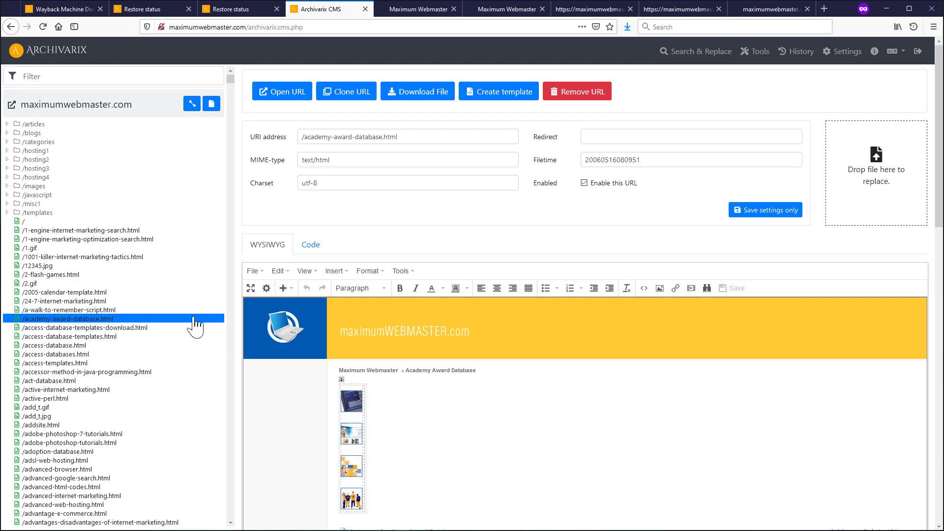
click(49, 224)
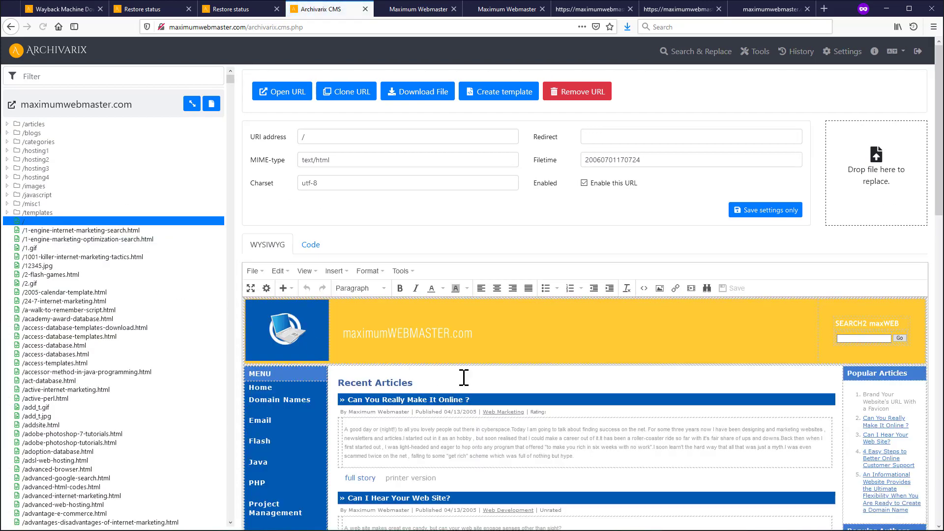
scroll(442, 383, down, 7)
scroll(442, 383, up, 10)
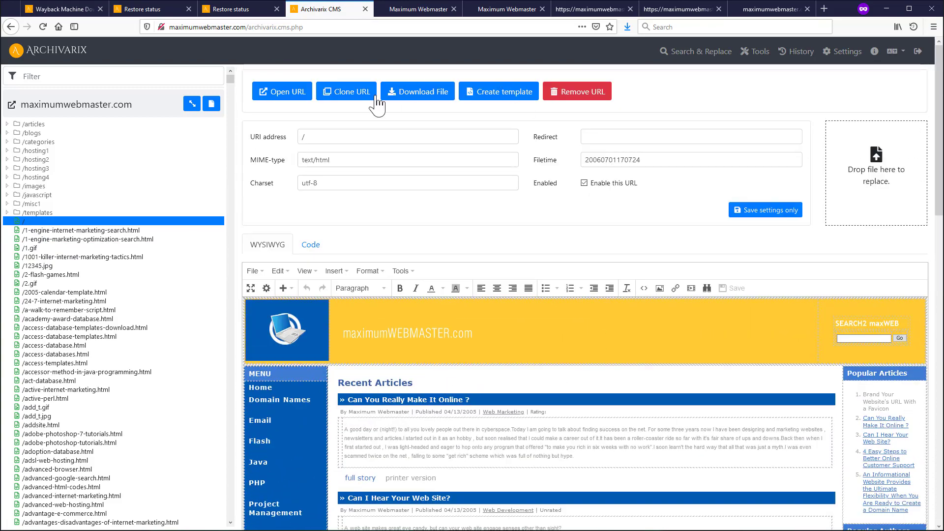
- Clone the home page to the new URL /524352
click(340, 97)
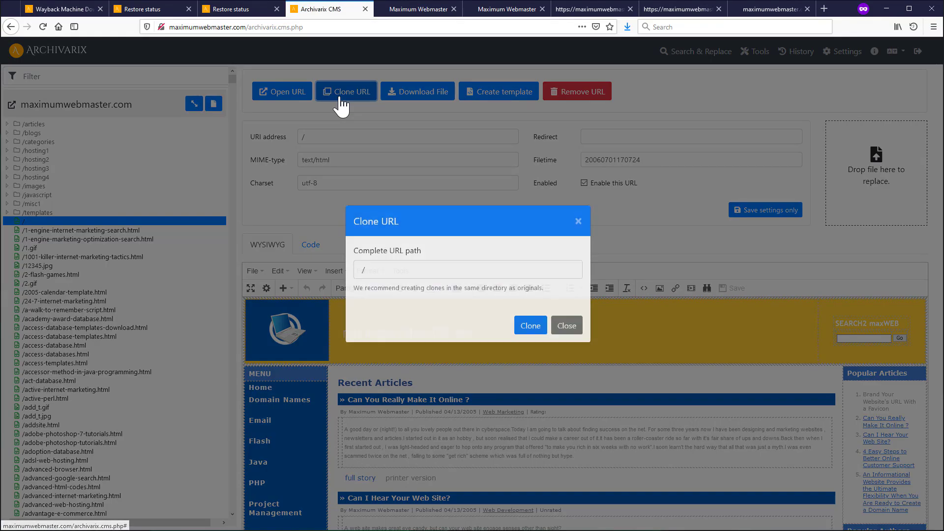
click(389, 278)
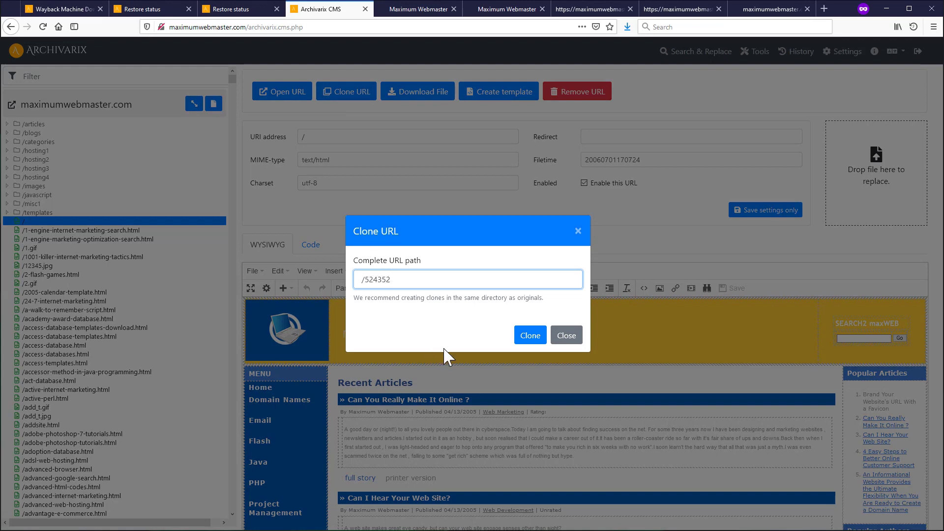
click(540, 340)
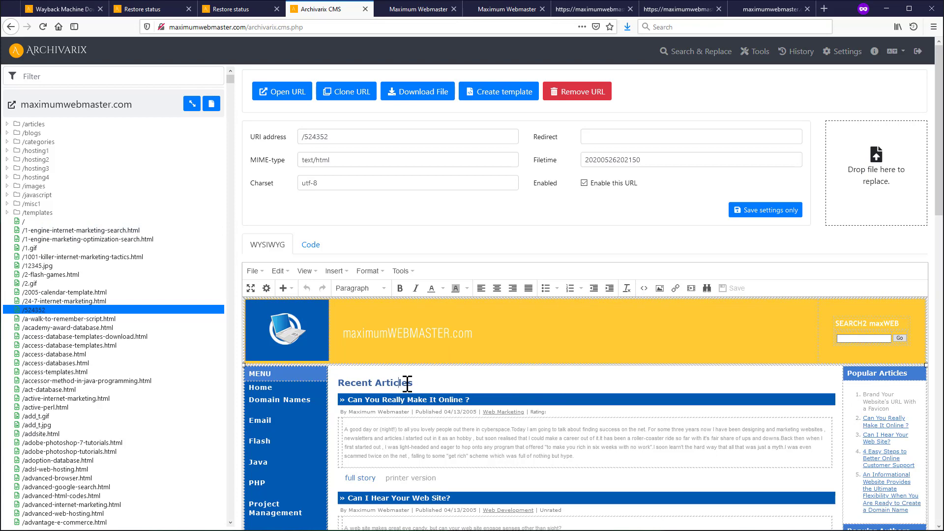
- Insert 'rewrwerwerwe' into the Recent Articles heading, save, and view the page live
text(rewrwerwerwe)
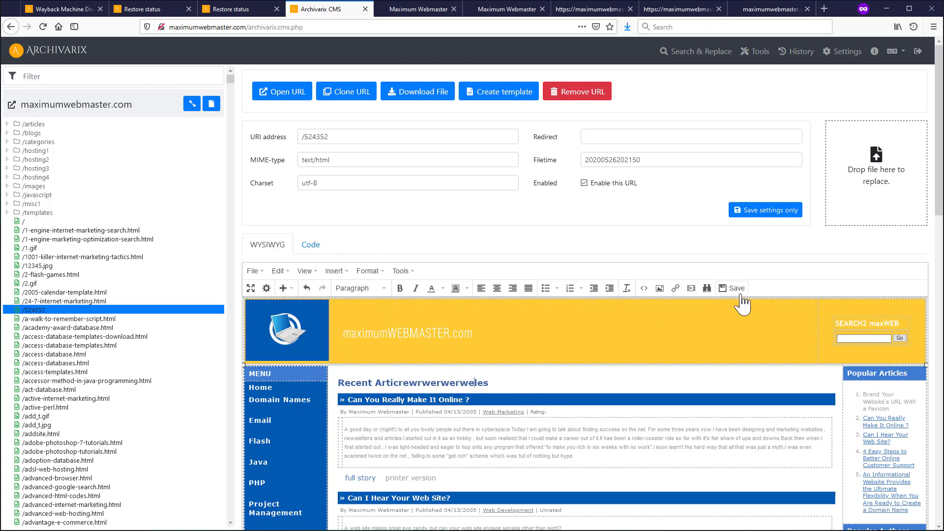
click(734, 288)
click(281, 92)
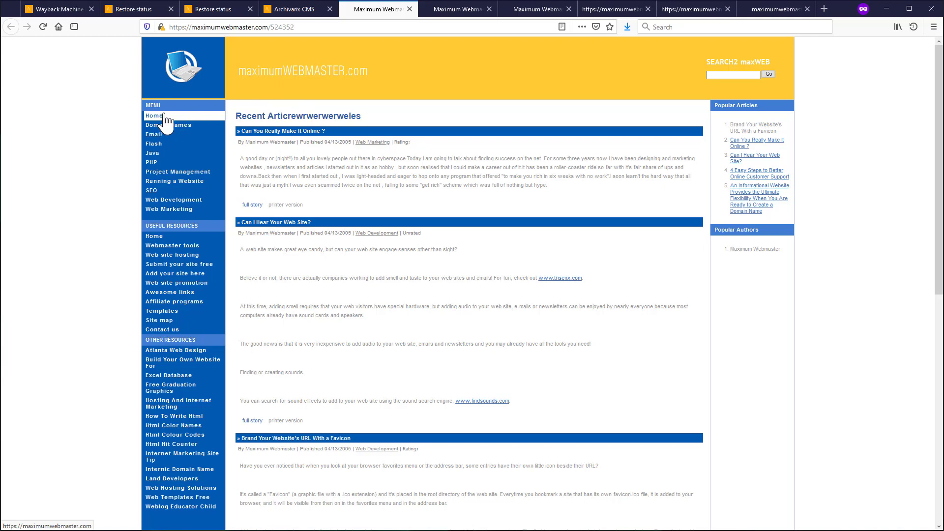
- Open the Blog Construction 'full story' link from the Maximum Webmaster article listing
click(299, 9)
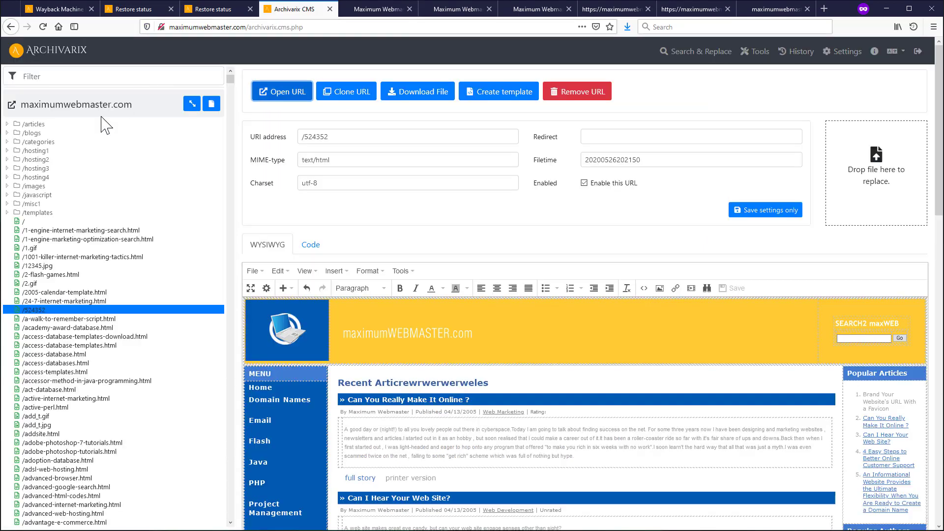
click(41, 222)
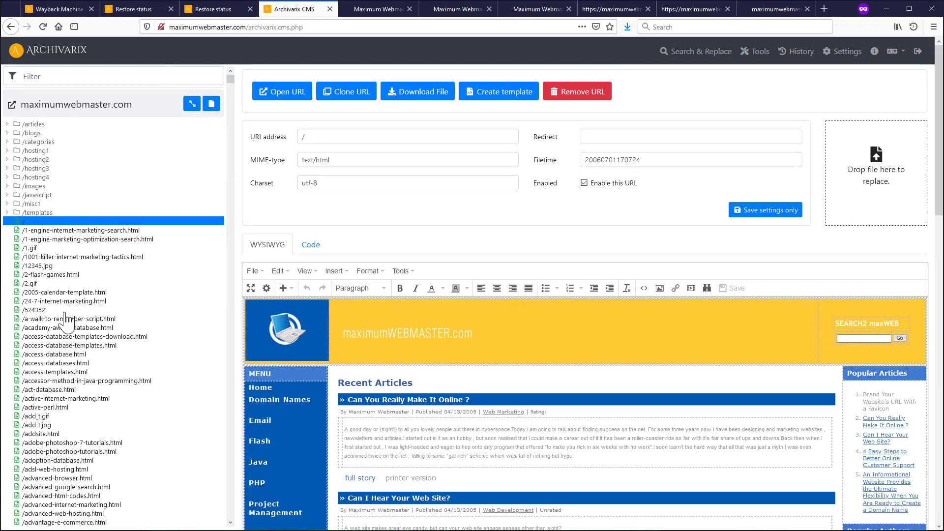
click(367, 10)
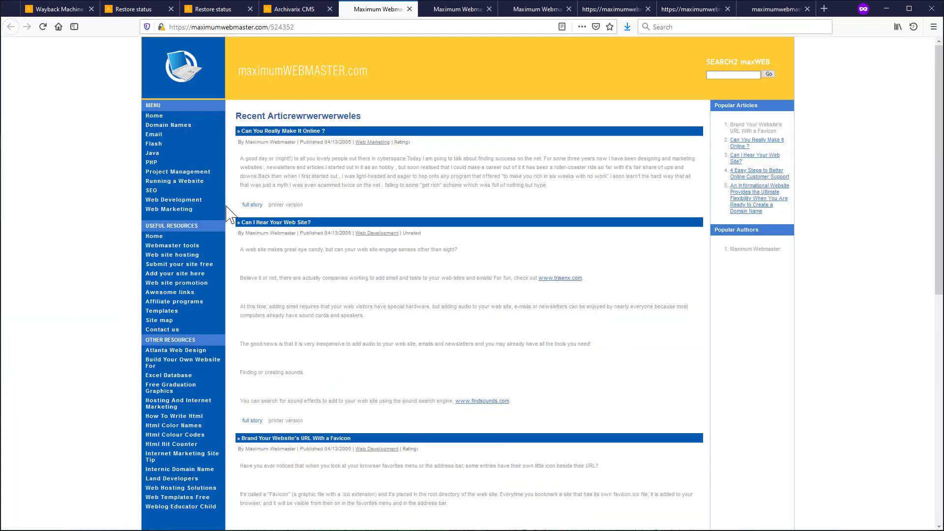
scroll(245, 220, down, 6)
scroll(256, 259, down, 3)
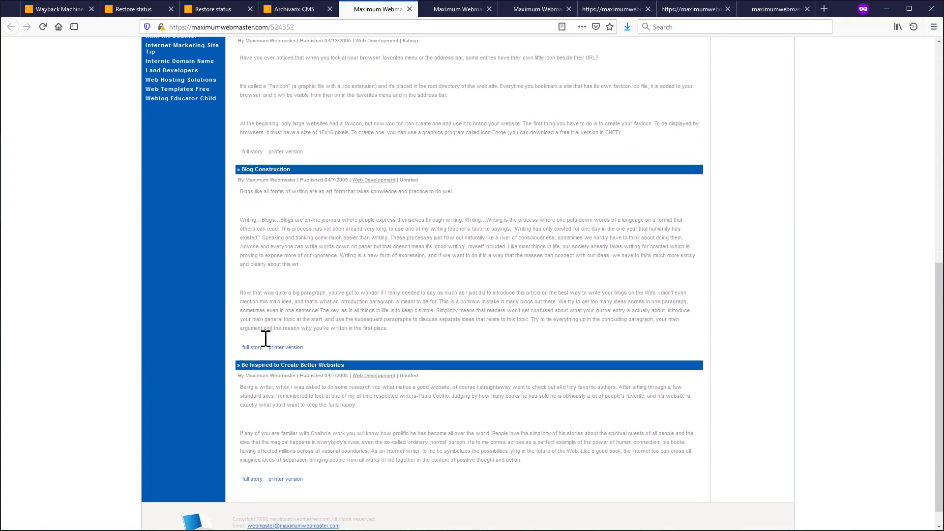
click(252, 345)
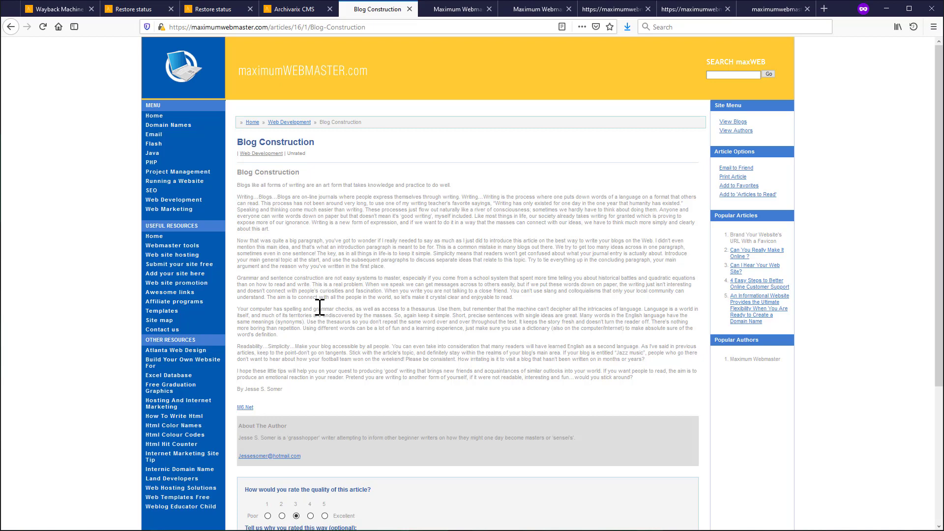
- Filter the URL list by 'Blog-Co' and open /articles/16/1/Blog-Construction
click(305, 11)
click(58, 77)
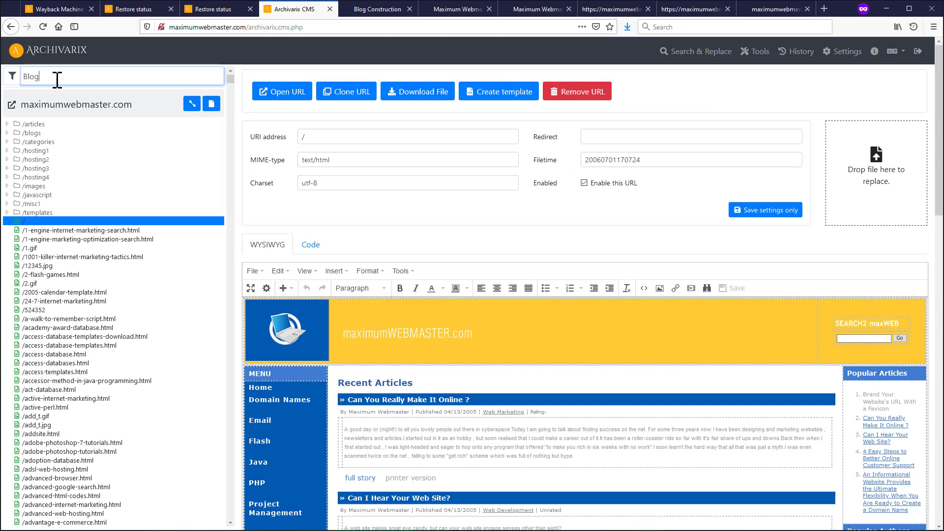
text(Blog-Con)
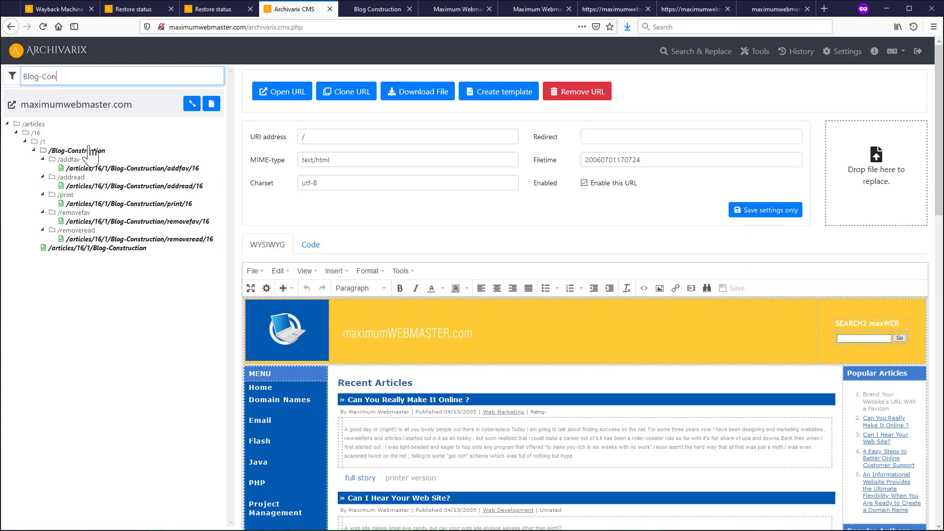
click(81, 249)
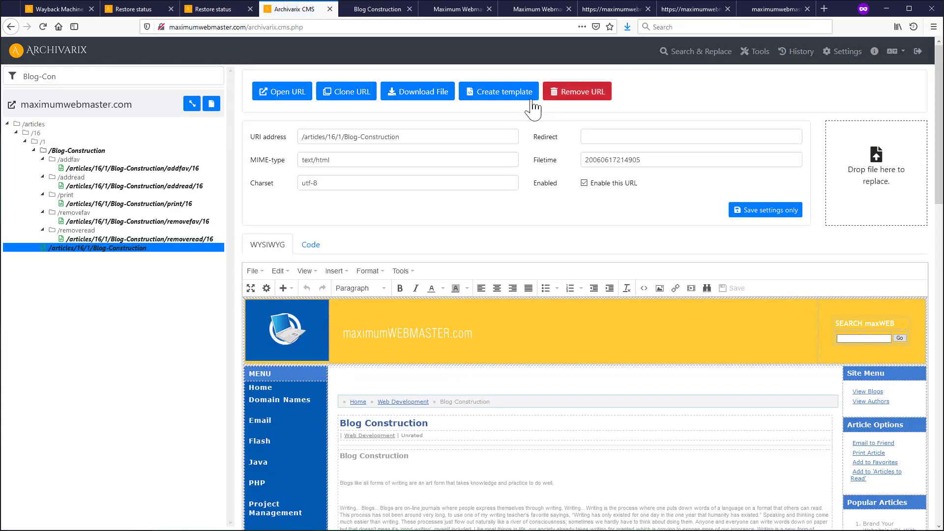
- Create a template named test from this page
click(503, 95)
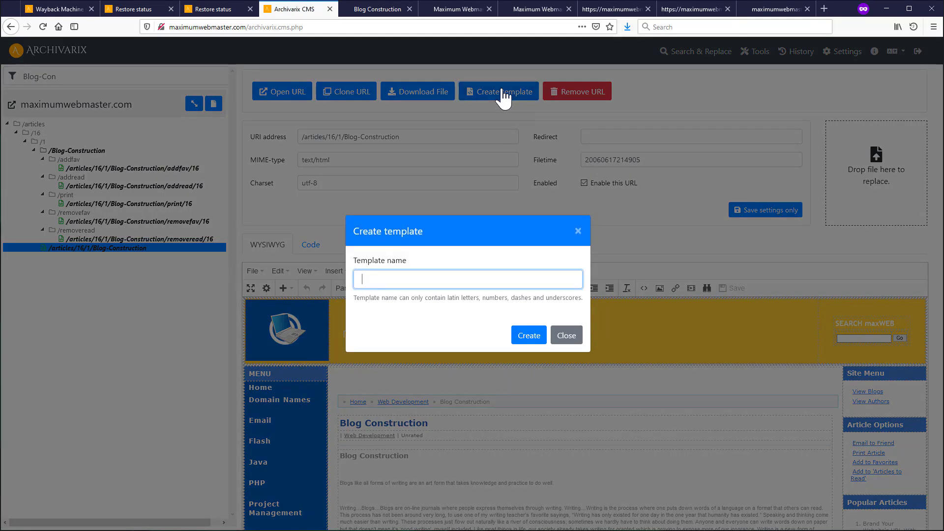
text(tesxt)
key(BackSpace)
key(BackSpace)
text(y)
key(BackSpace)
text(t)
click(527, 338)
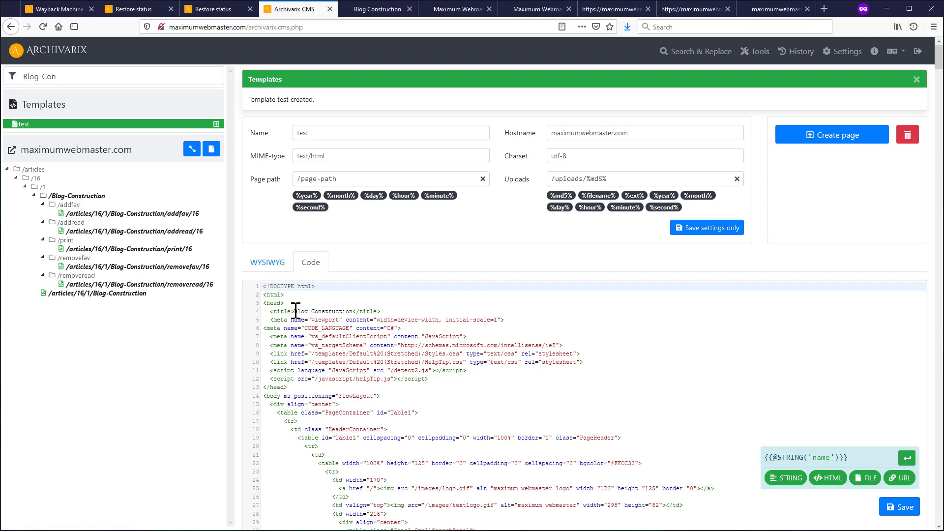
- Swap 'Blog Construction' in the title tag for a STRING placeholder named title
drag(295, 311, 352, 312)
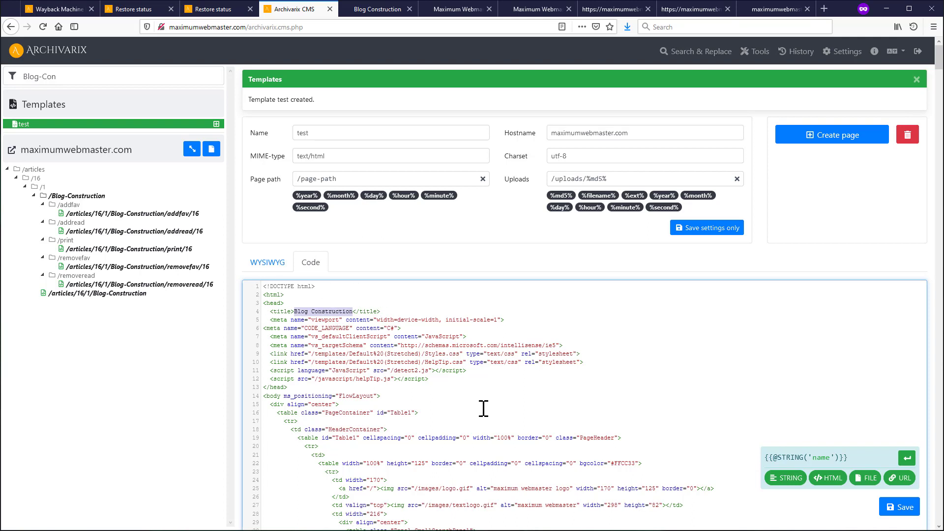
click(791, 485)
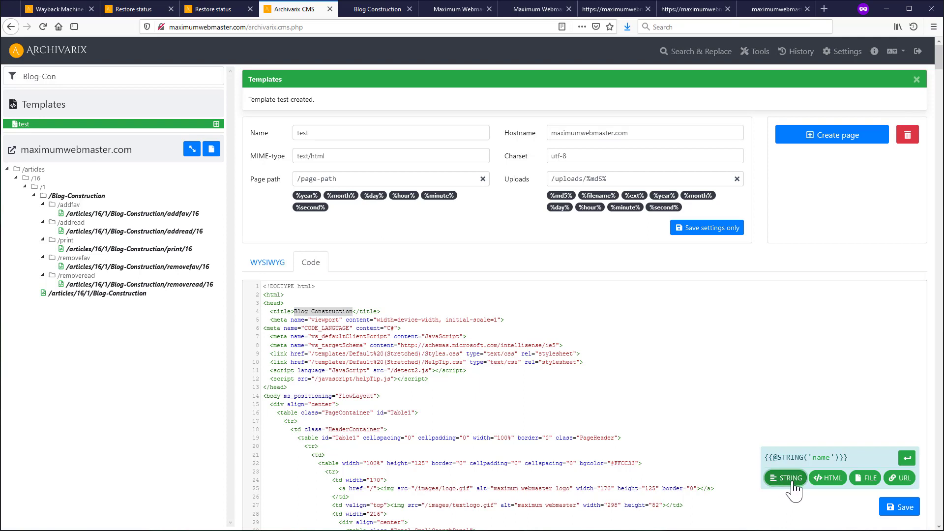
click(838, 485)
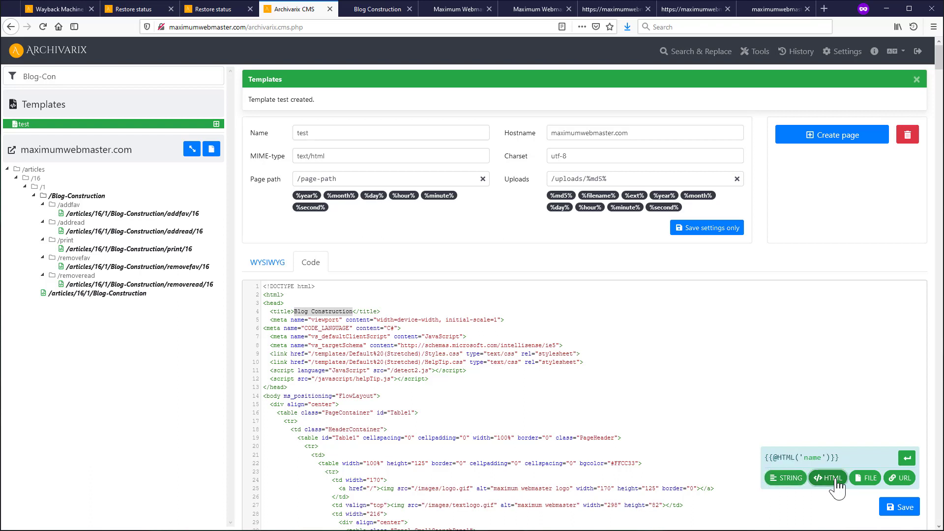
click(867, 484)
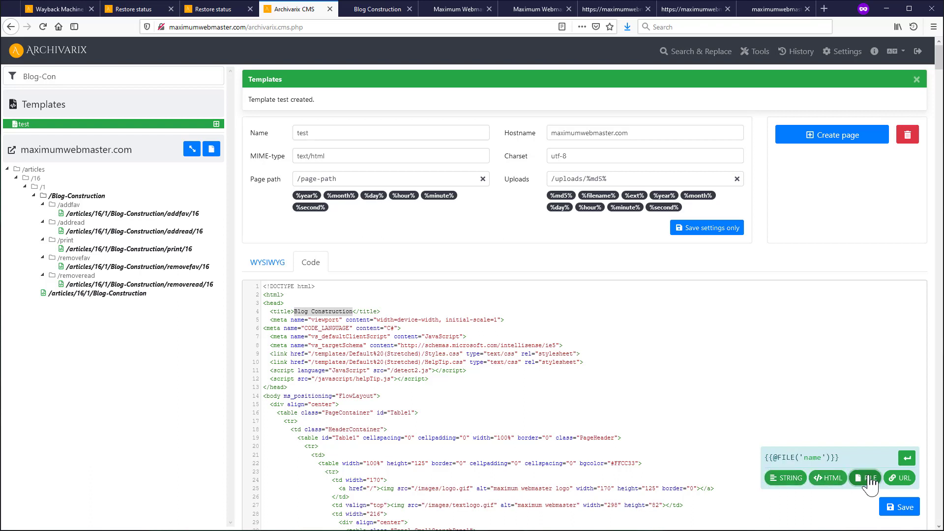
click(897, 480)
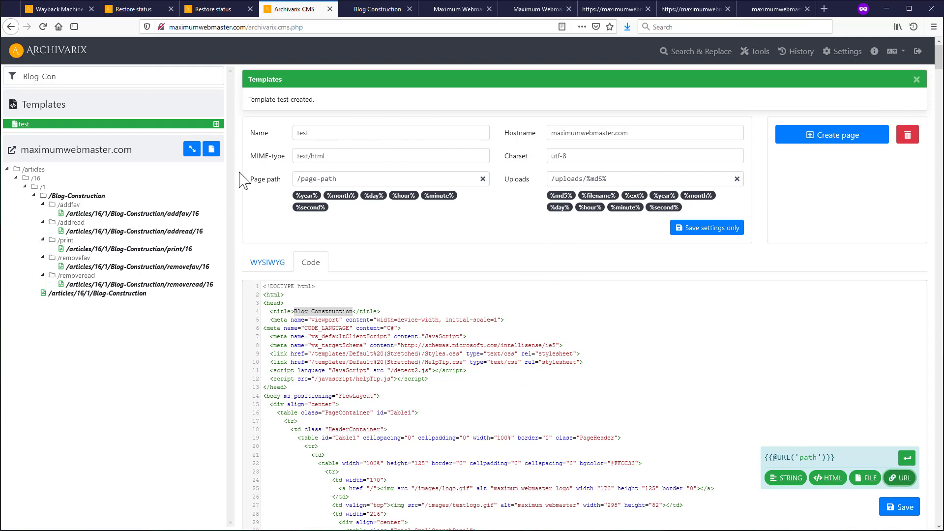
click(786, 478)
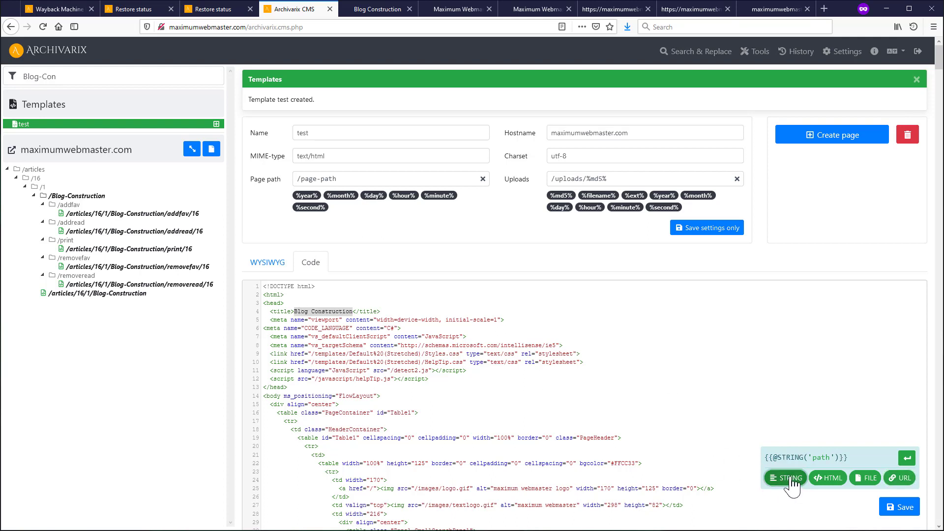
double_click(823, 458)
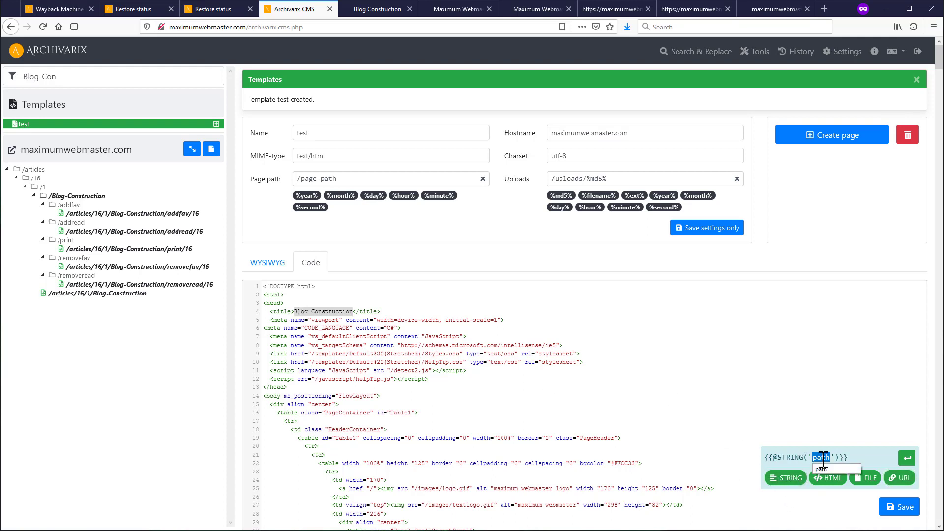
text(title)
click(907, 459)
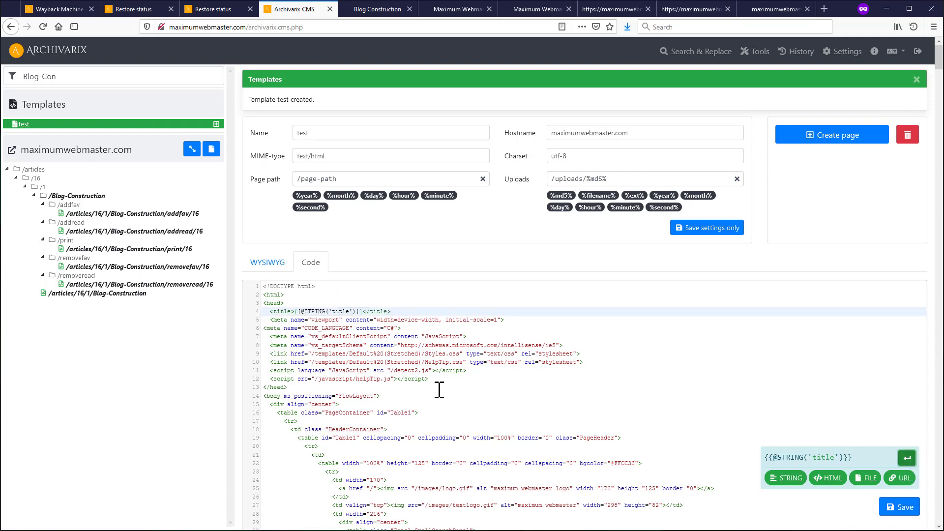
- Replace the Blog Construction heading on line 891 with the title placeholder
scroll(364, 371, down, 20)
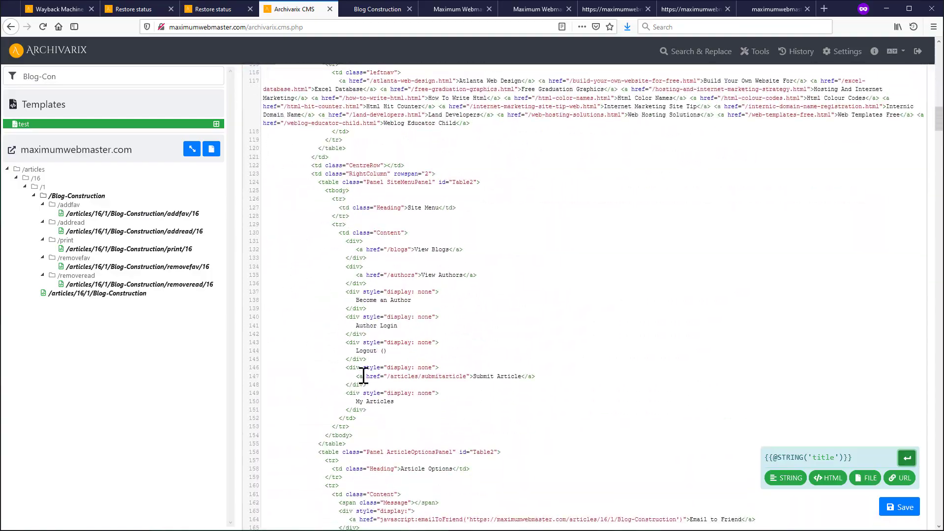
scroll(364, 376, down, 5)
scroll(364, 374, up, 15)
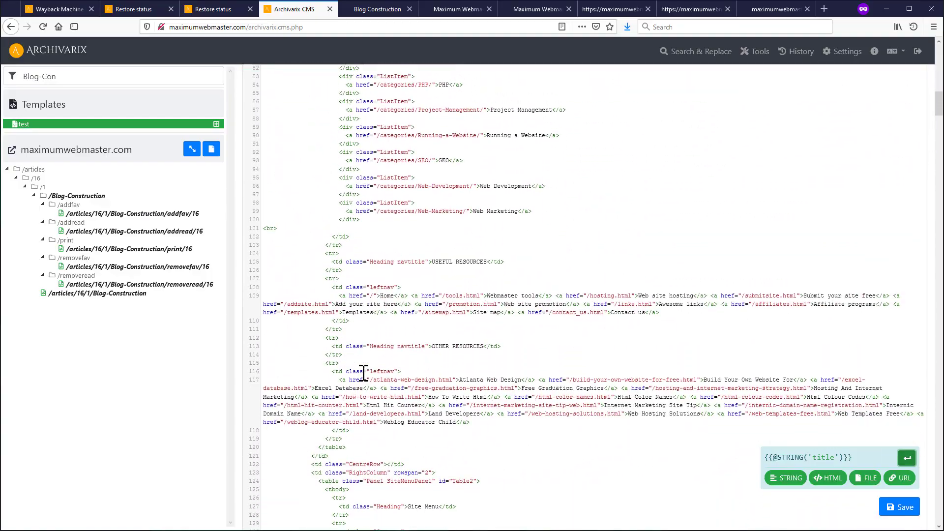
scroll(364, 372, down, 20)
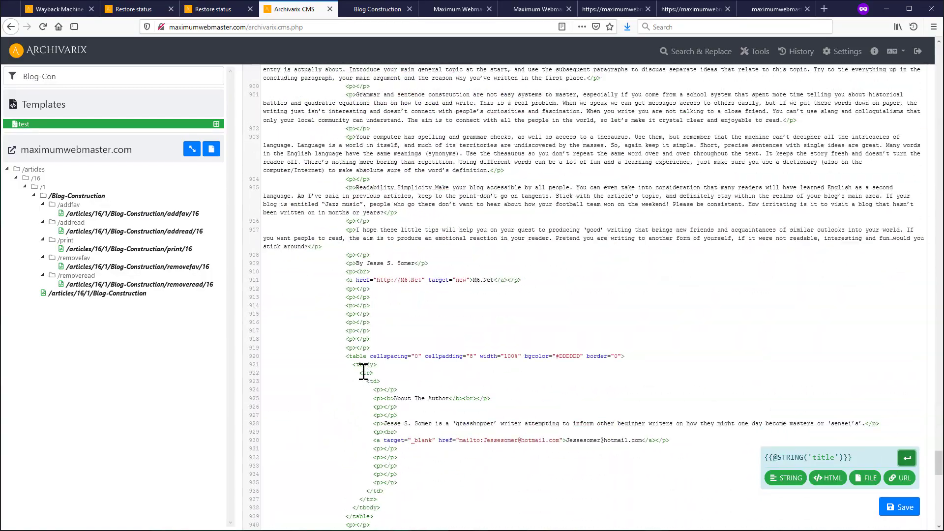
drag(346, 235, 413, 236)
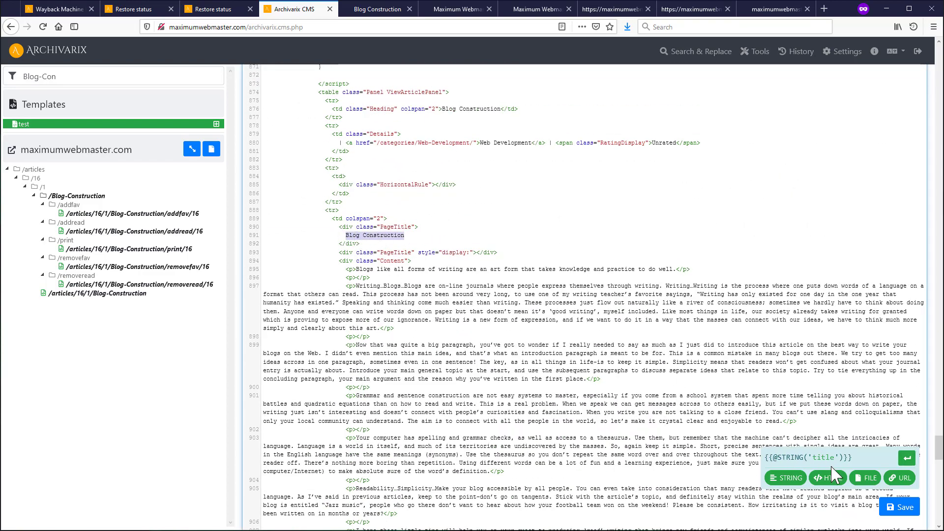
click(908, 458)
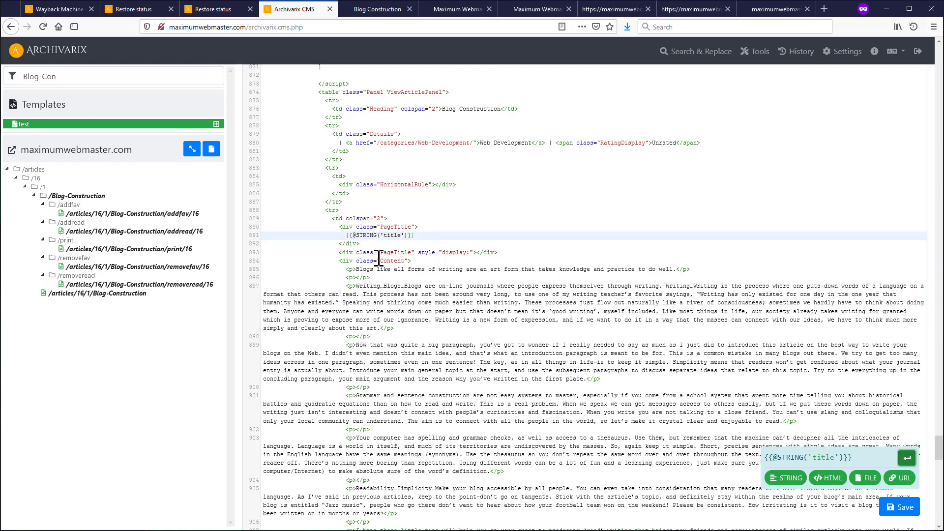
- Delete the article body text and the leftover author table block
scroll(423, 305, down, 10)
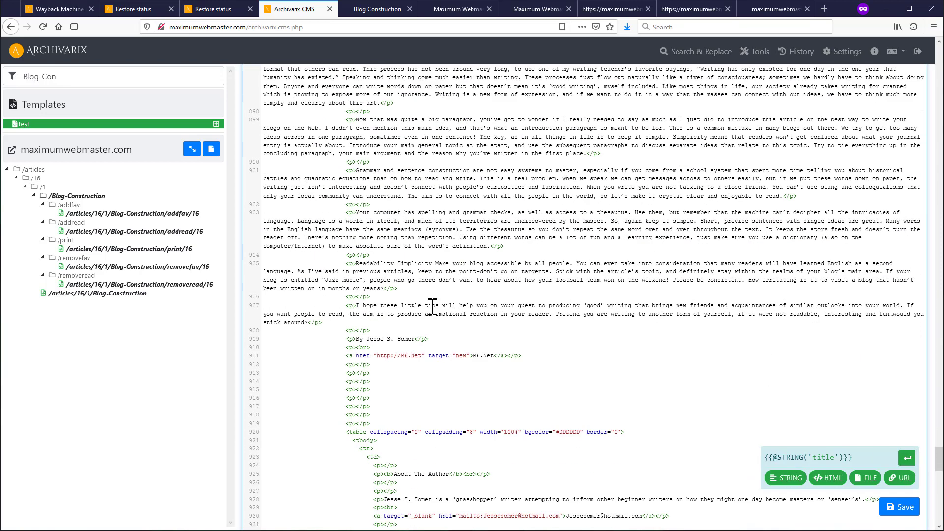
scroll(394, 374, down, 6)
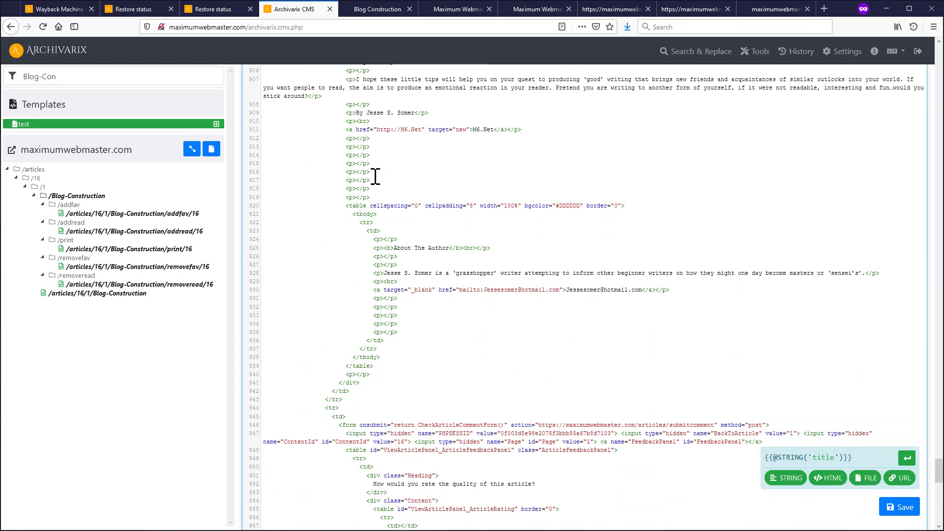
shift+click(380, 196)
key(Delete)
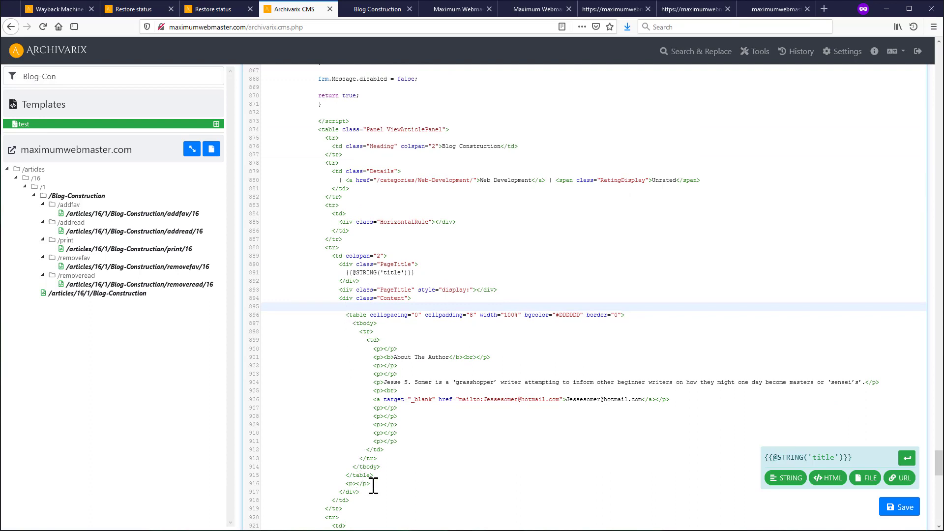
drag(374, 476, 347, 308)
key(Delete)
key(Delete)
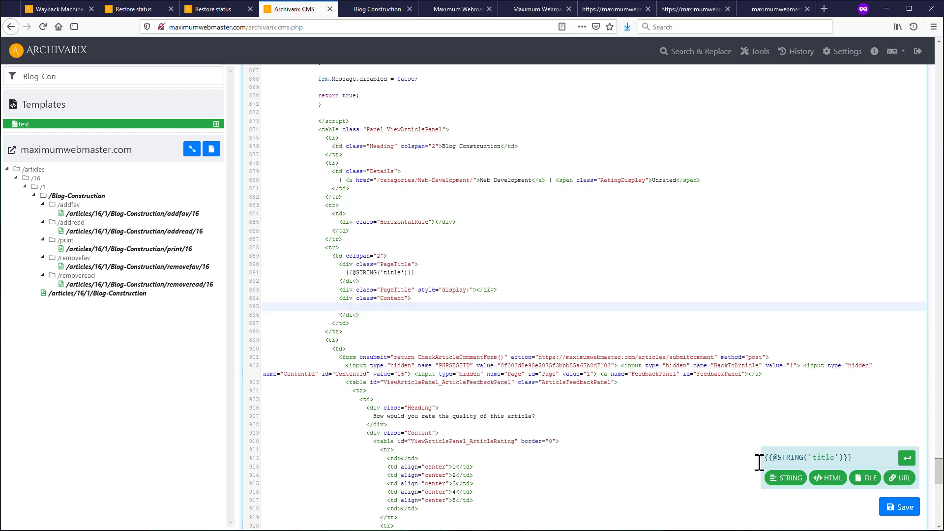
- Insert an HTML placeholder named content into the emptied article body
click(822, 478)
double_click(813, 457)
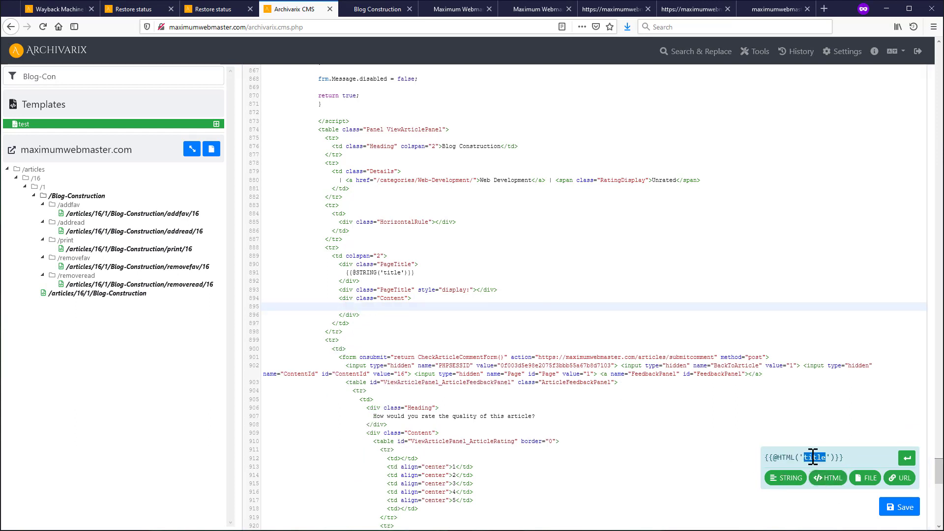
text(conten)
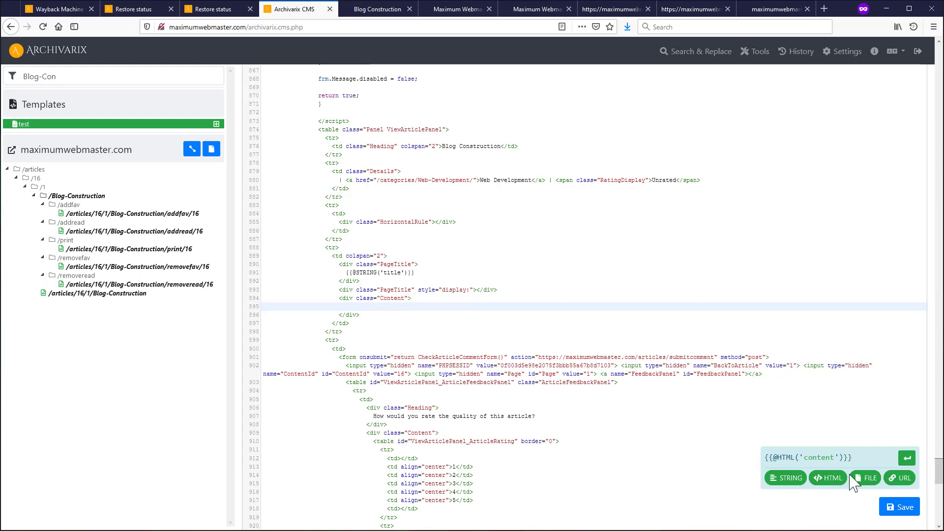
click(908, 459)
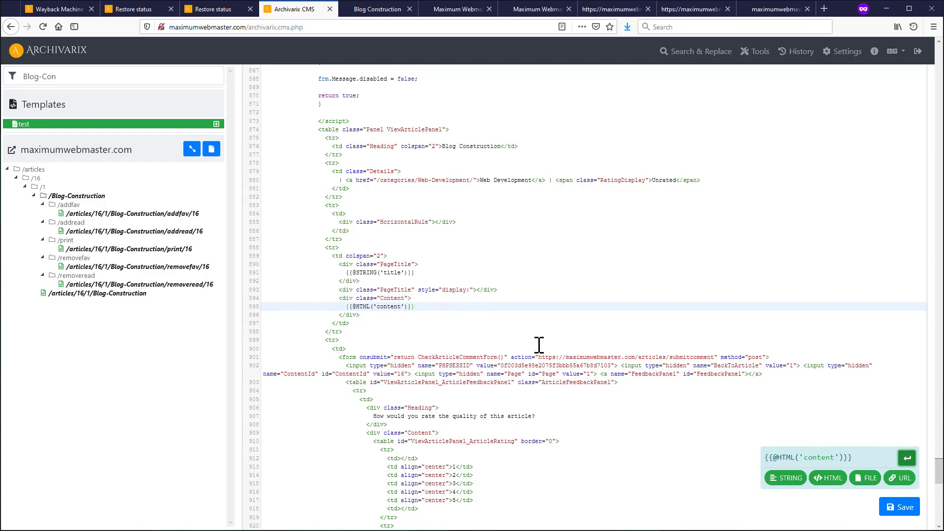
scroll(470, 252, up, 15)
scroll(350, 177, up, 20)
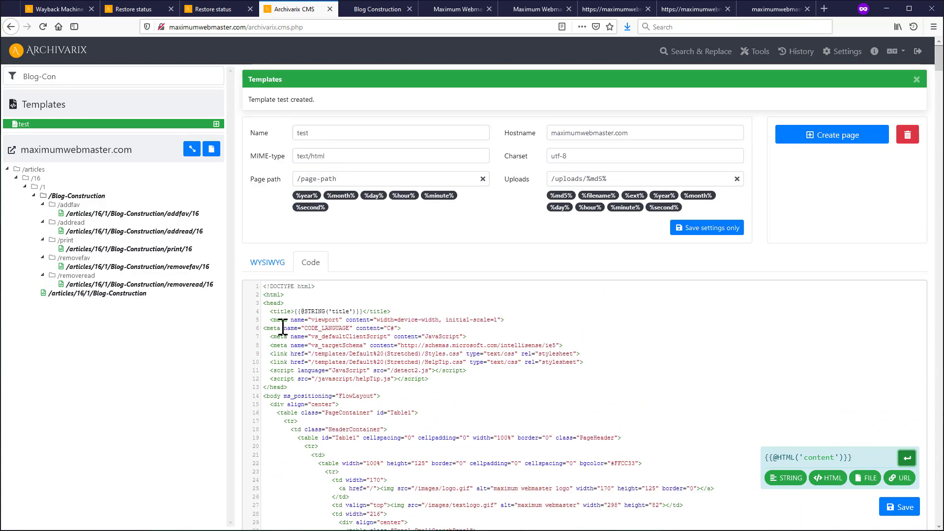
- Add keywords and description meta lines after the viewport meta tag in the template head
click(264, 329)
key(Tab)
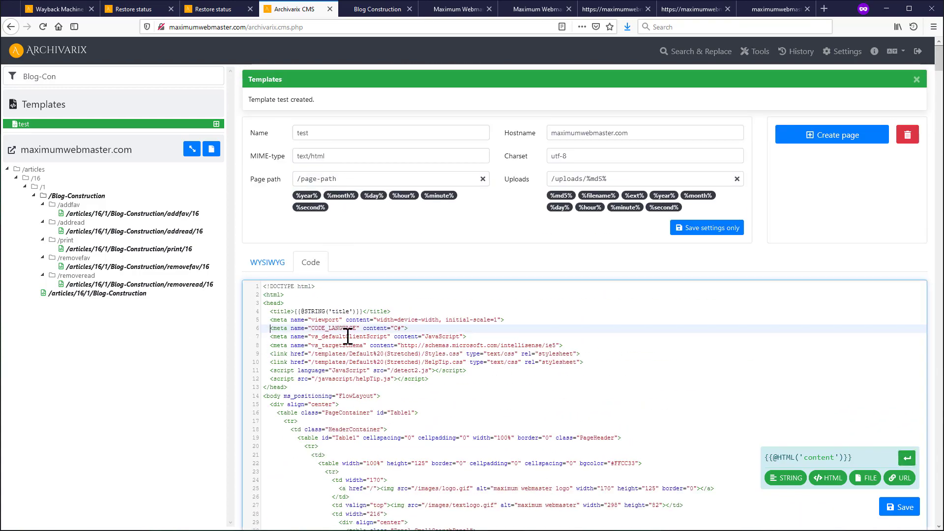
click(512, 319)
key(Return)
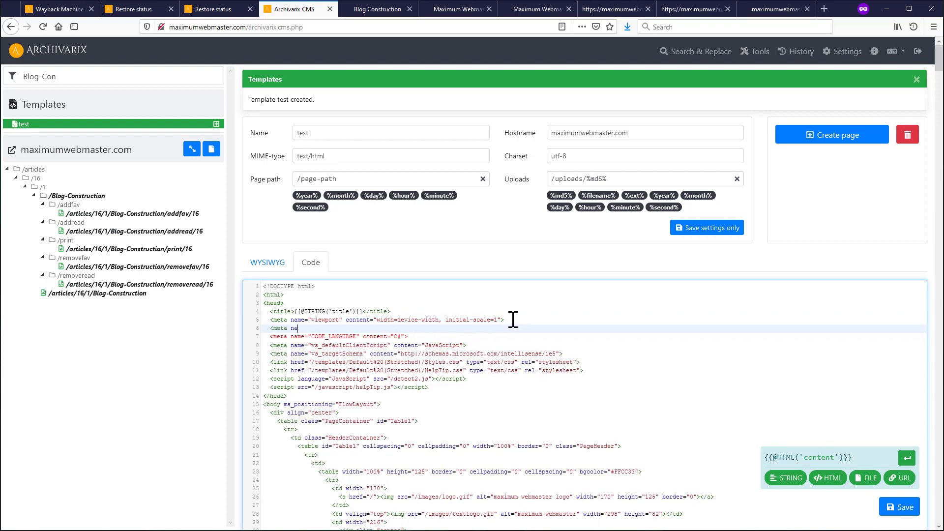
text(<meta name="keyqor)
key(Return)
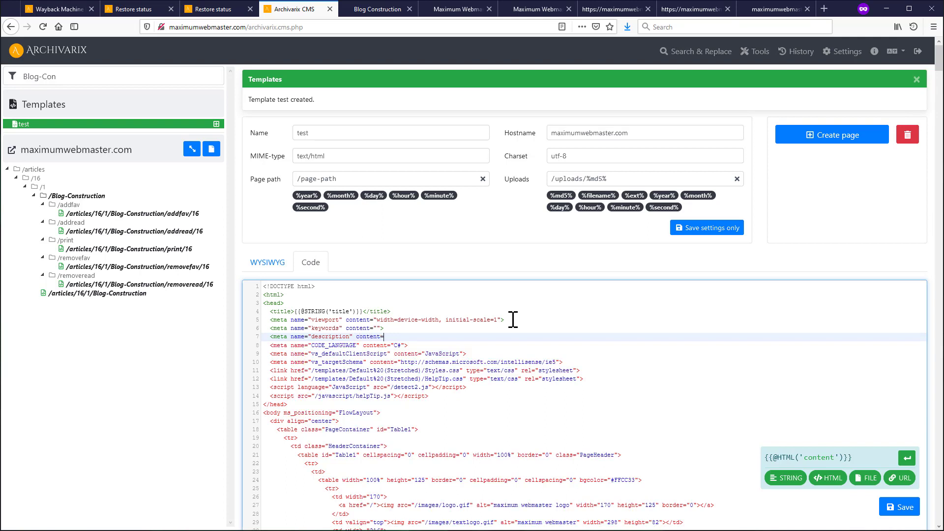
click(377, 328)
click(786, 478)
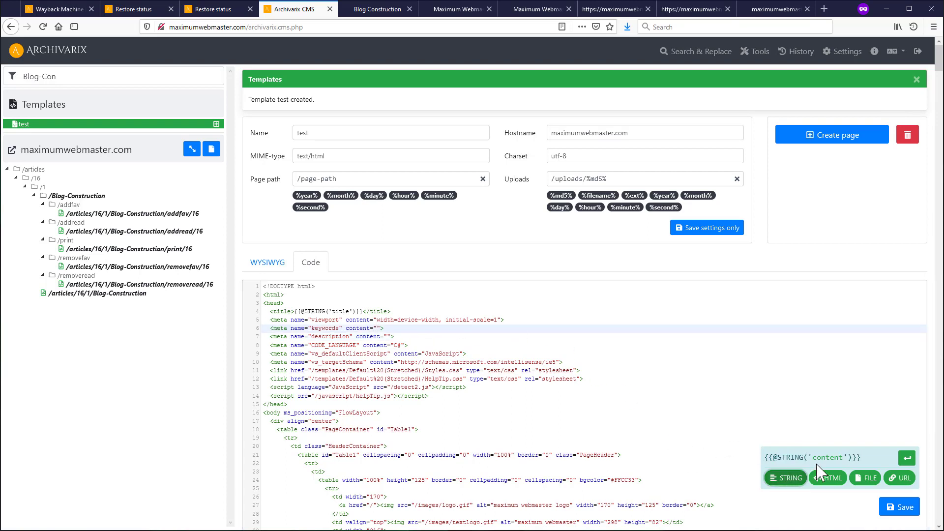
double_click(822, 458)
text(keywords)
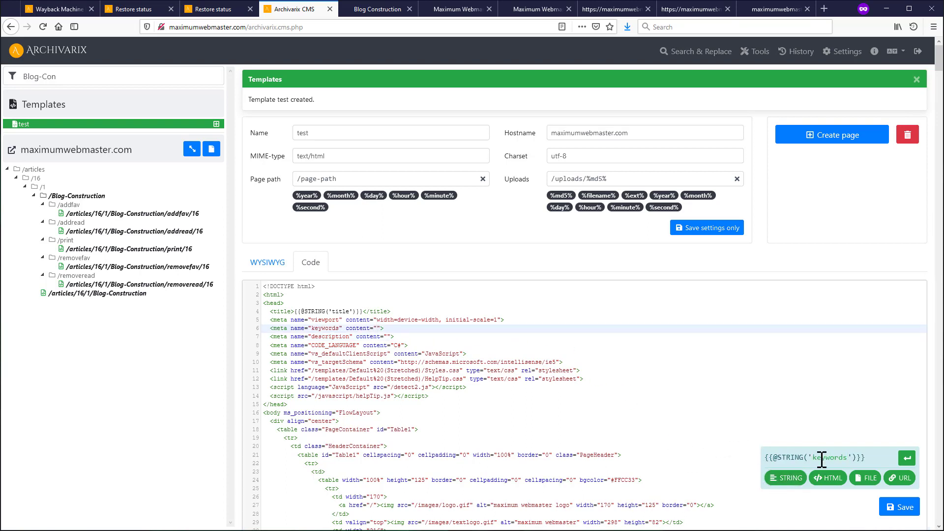
click(907, 458)
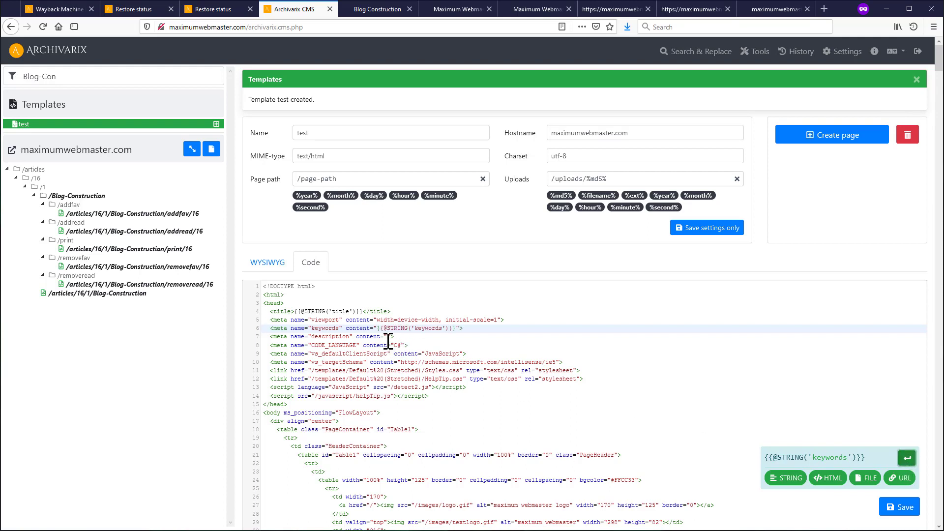
click(388, 337)
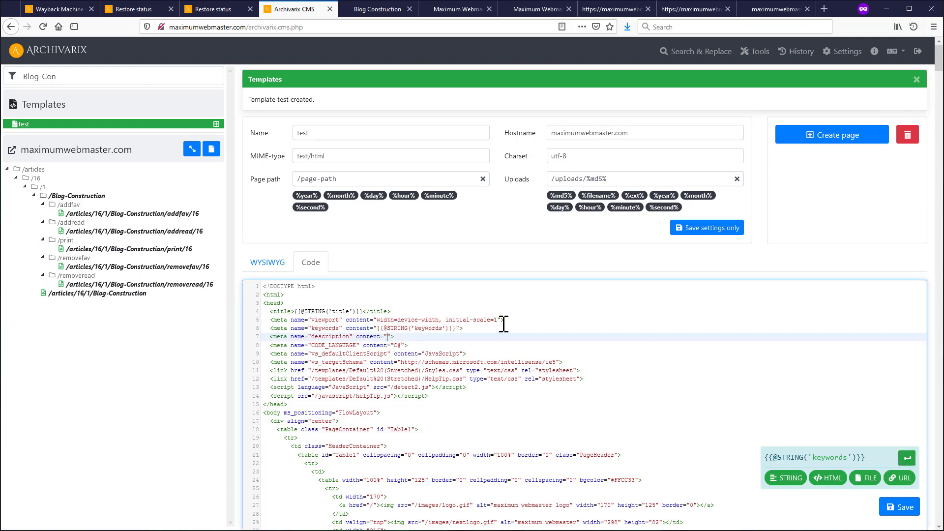
double_click(835, 457)
text(desc)
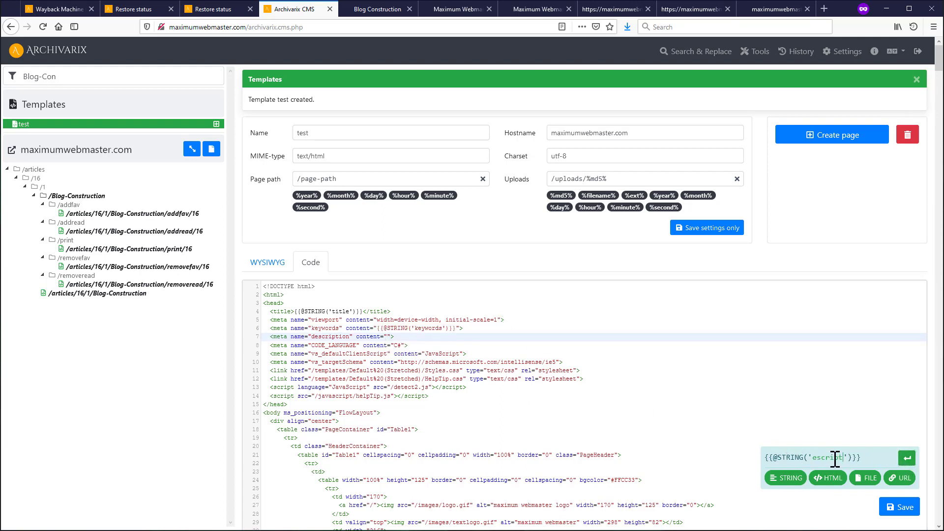
text(ript)
key(BackSpace)
click(907, 458)
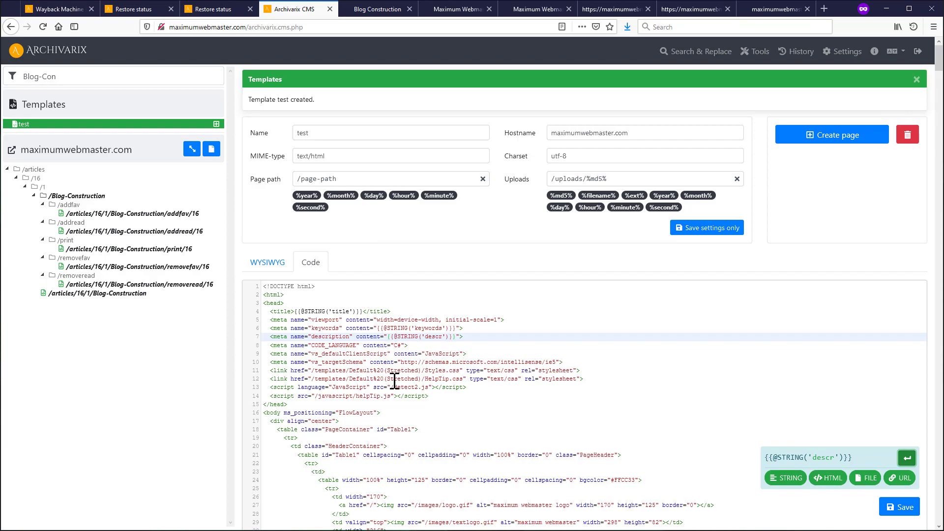
scroll(394, 381, down, 1)
scroll(395, 381, down, 20)
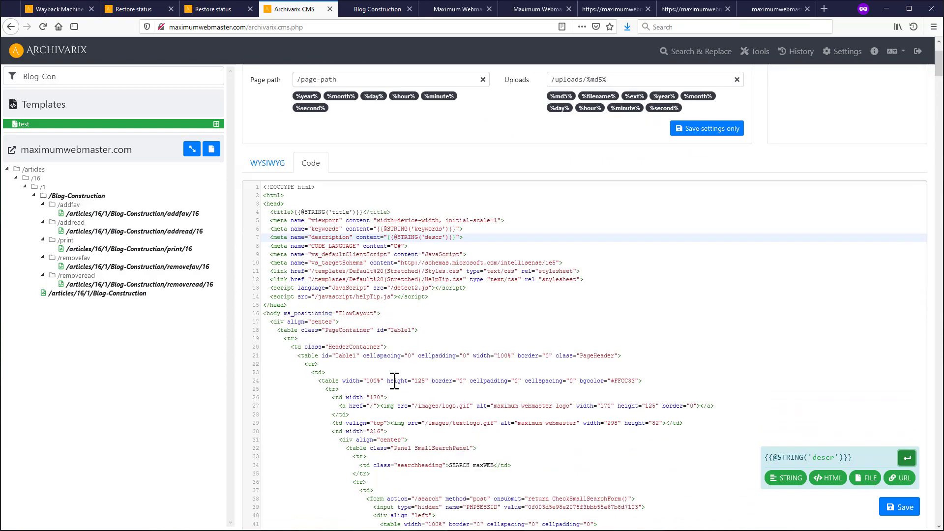
scroll(394, 381, down, 20)
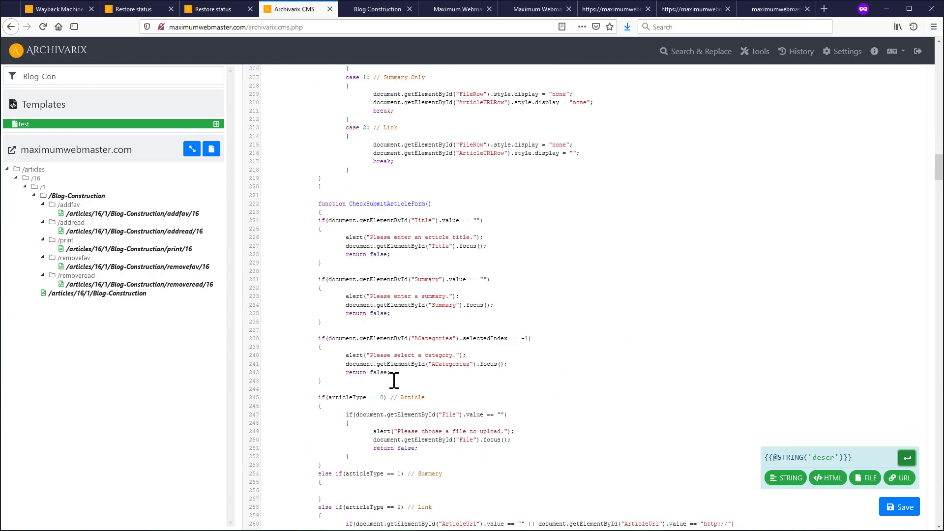
scroll(394, 380, down, 20)
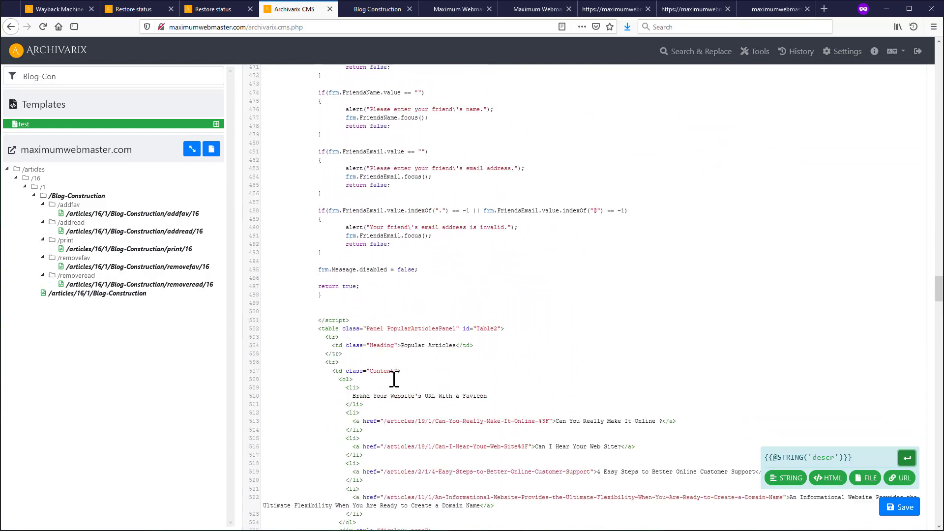
- Open a new line in the Content div and set up an image-1 FILE placeholder snippet
scroll(394, 379, down, 2)
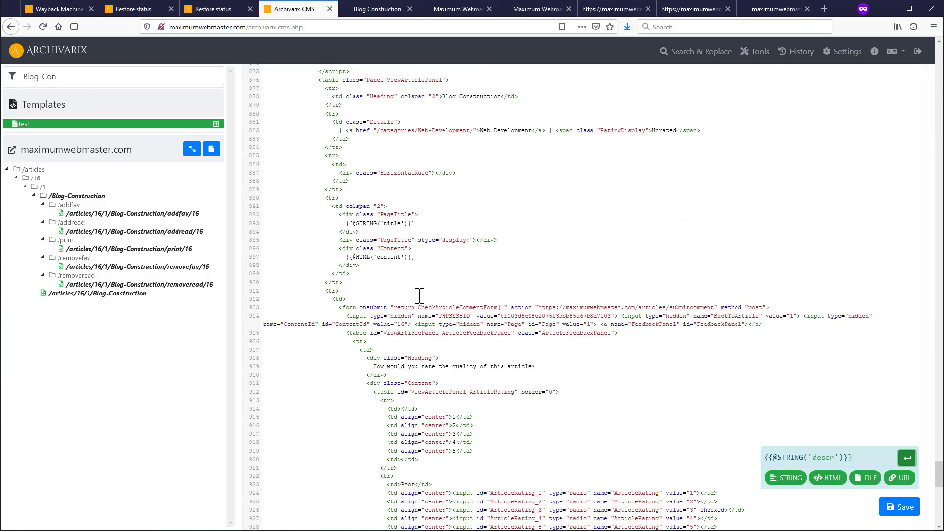
click(417, 247)
key(Return)
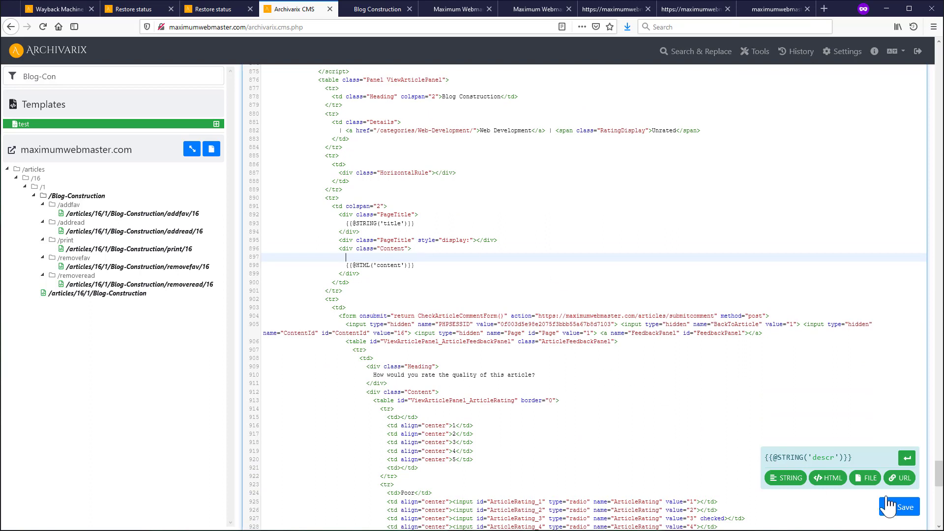
click(866, 479)
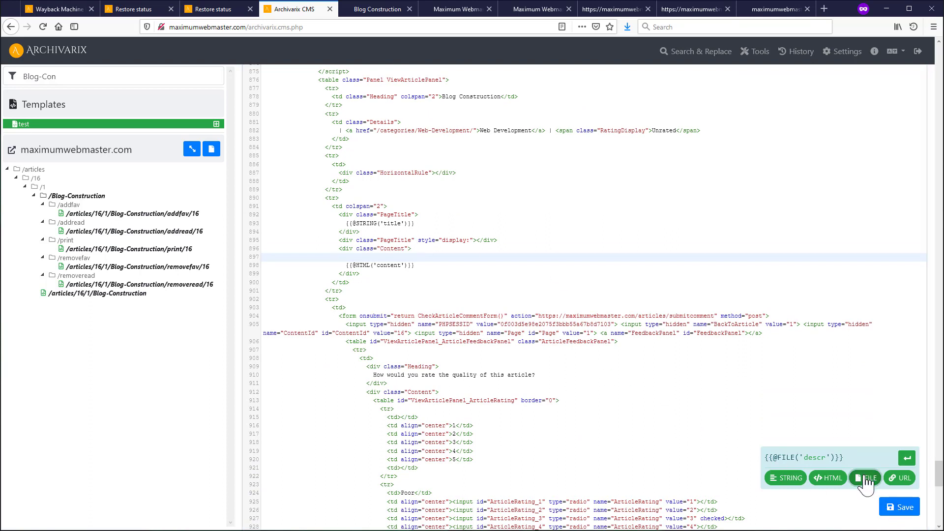
double_click(815, 458)
text(ima)
text(ge)
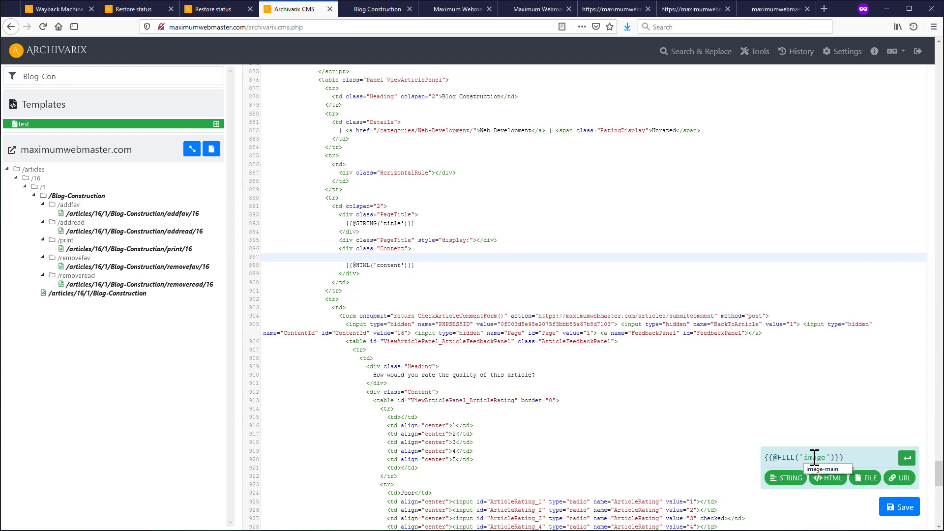
text(-1)
click(373, 257)
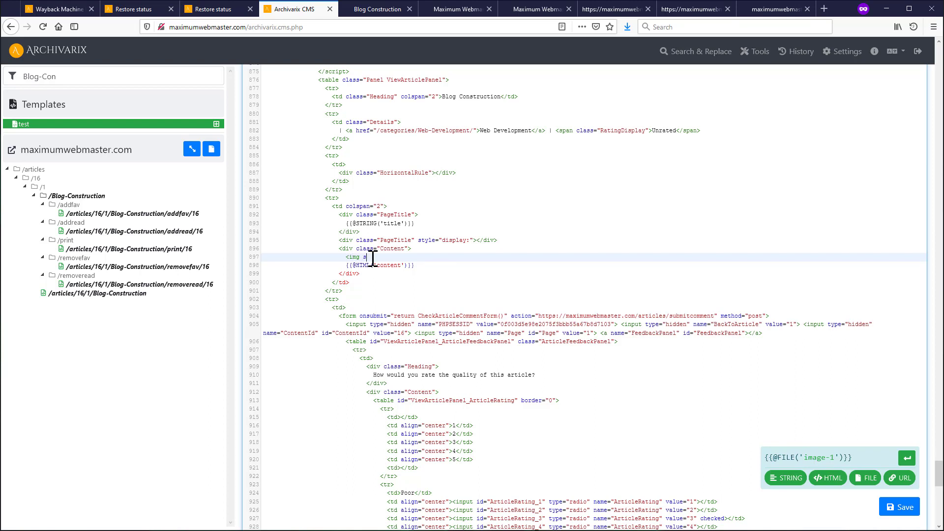
text(<img src="" style="width:100%; margin-bottom:1em)
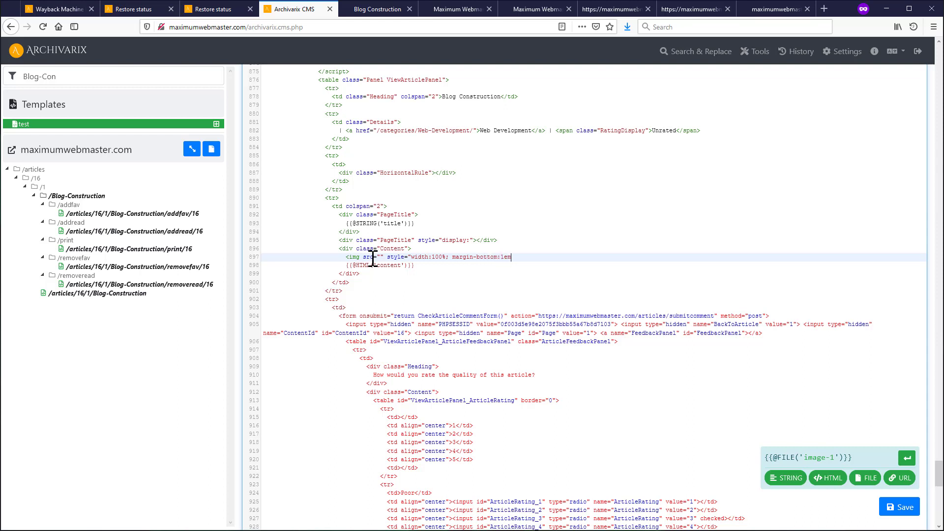
text(>)
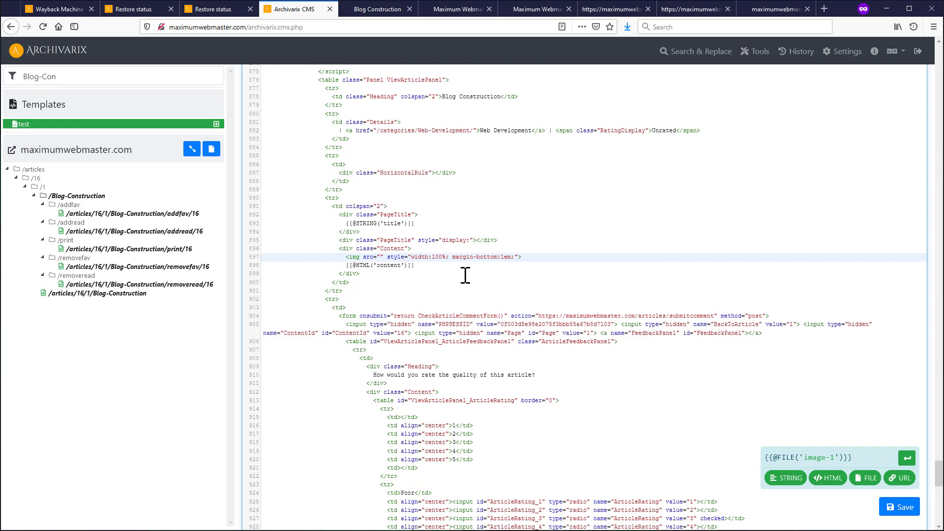
click(867, 482)
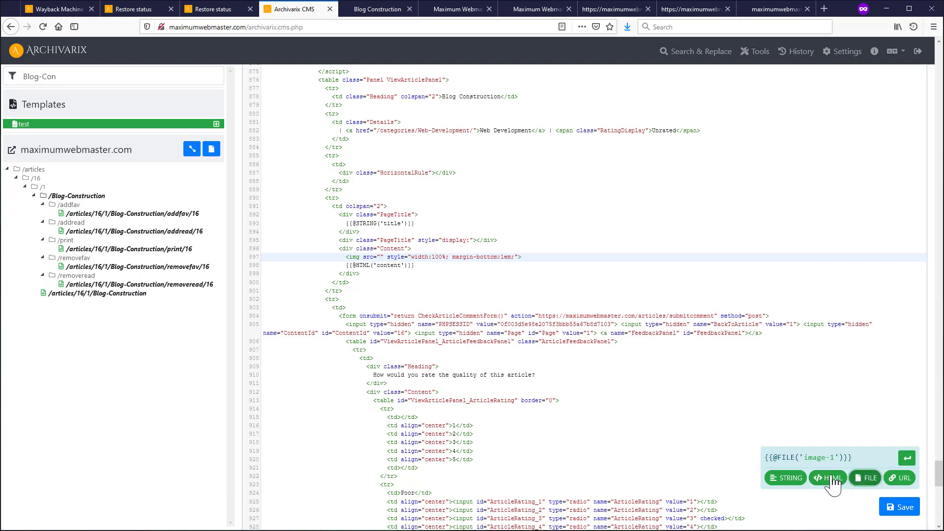
click(907, 460)
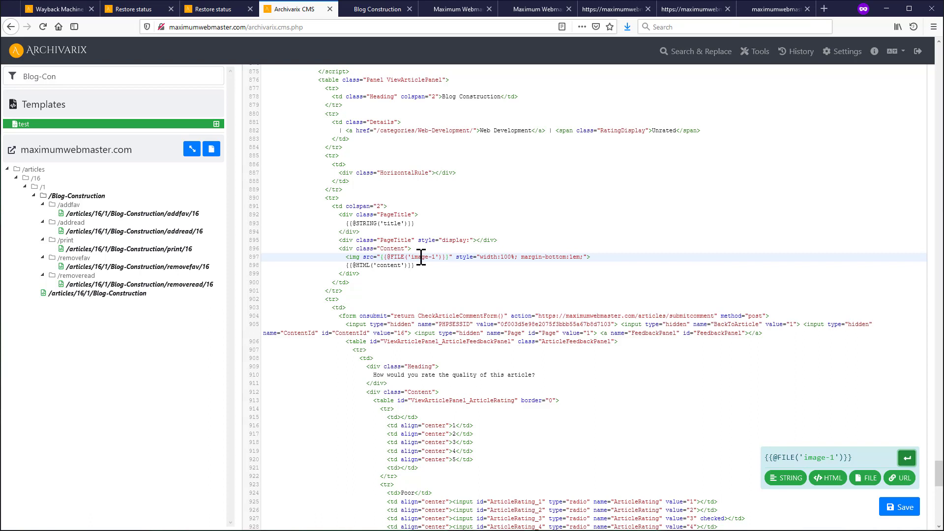
click(900, 511)
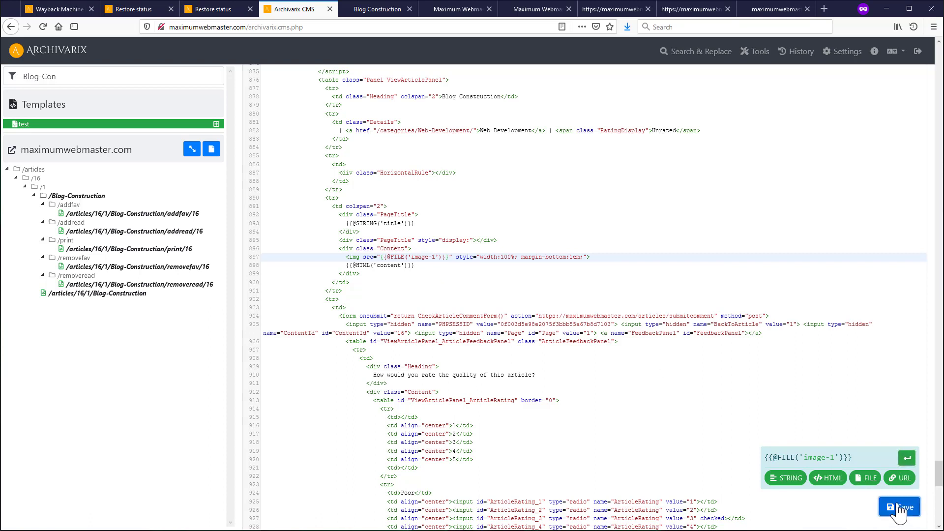
click(48, 125)
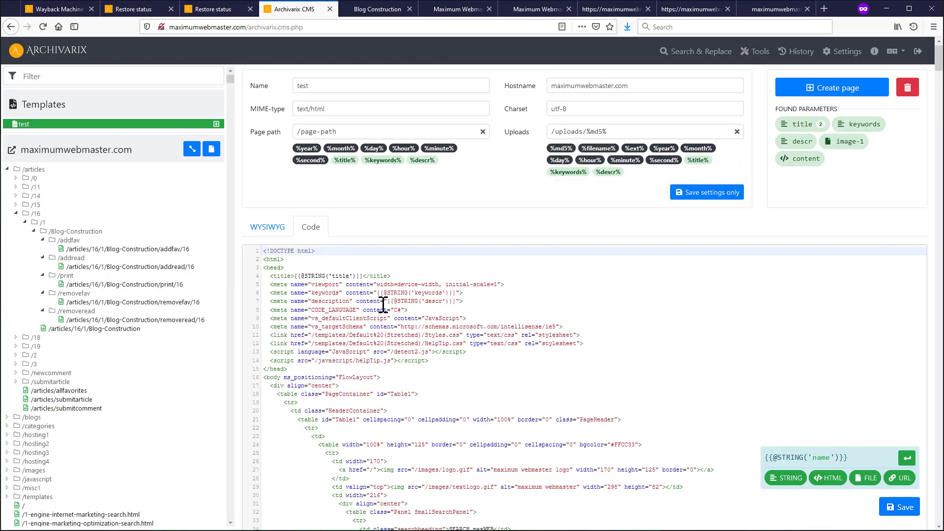
click(477, 302)
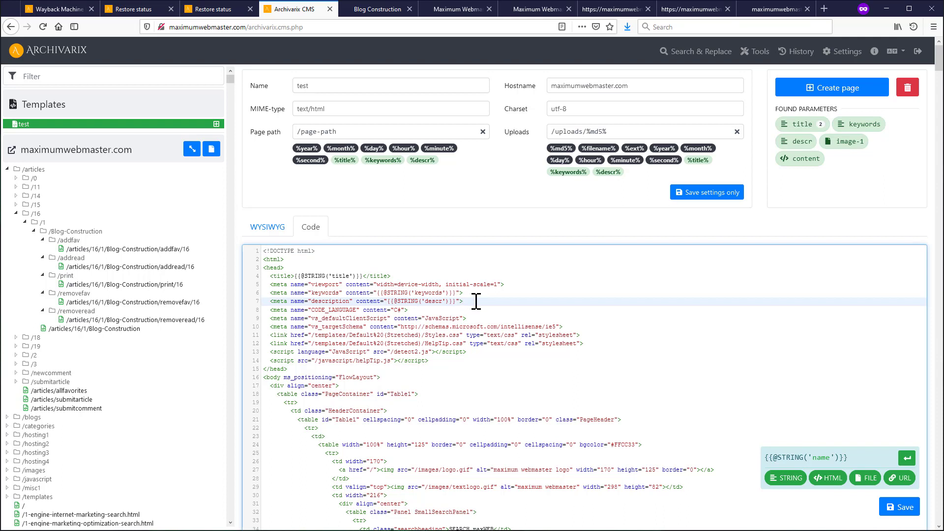
key(Return)
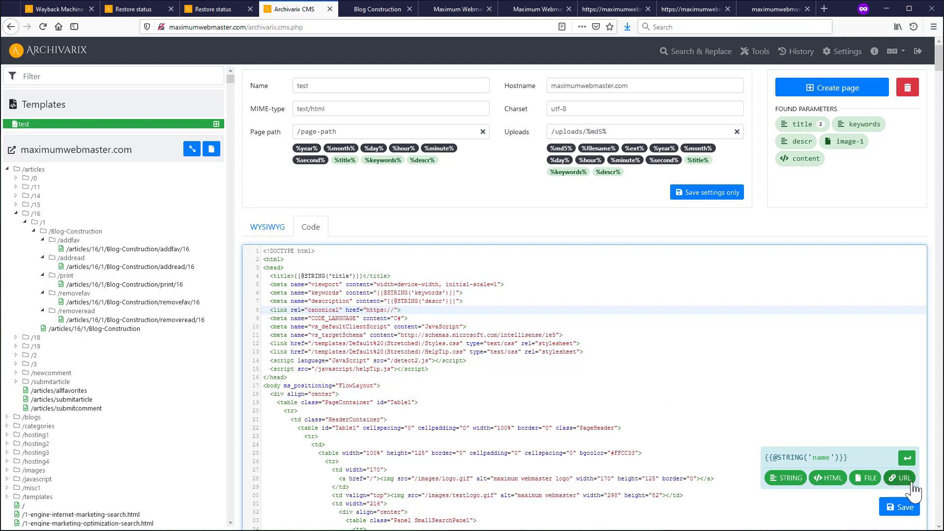
click(900, 478)
double_click(807, 457)
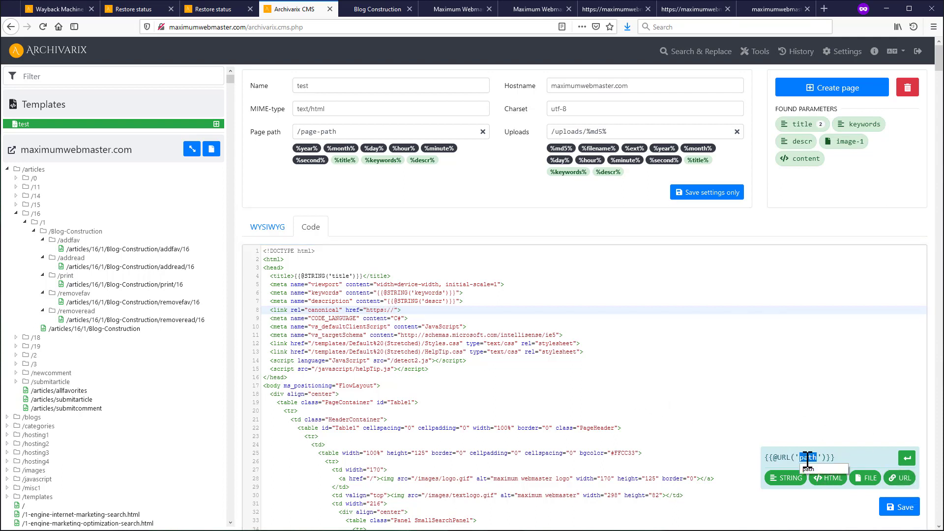
text(ostname)
click(908, 457)
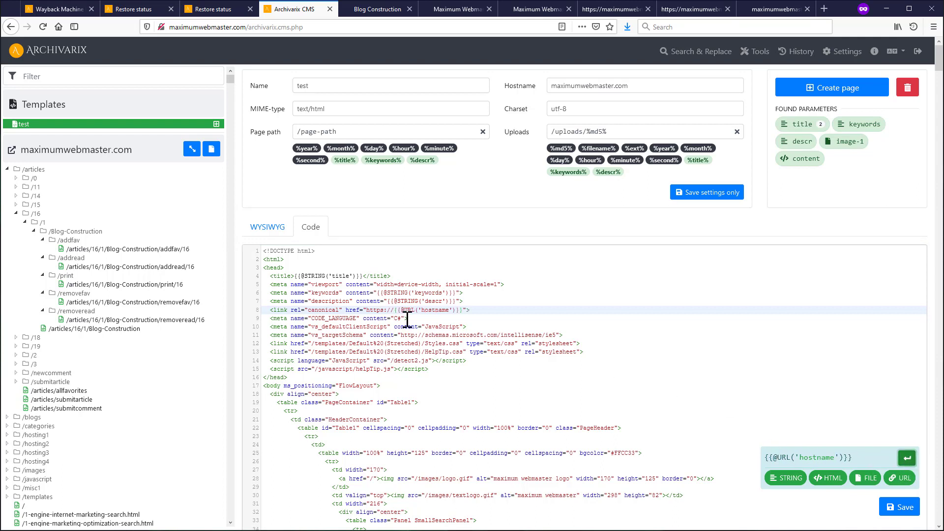
click(463, 311)
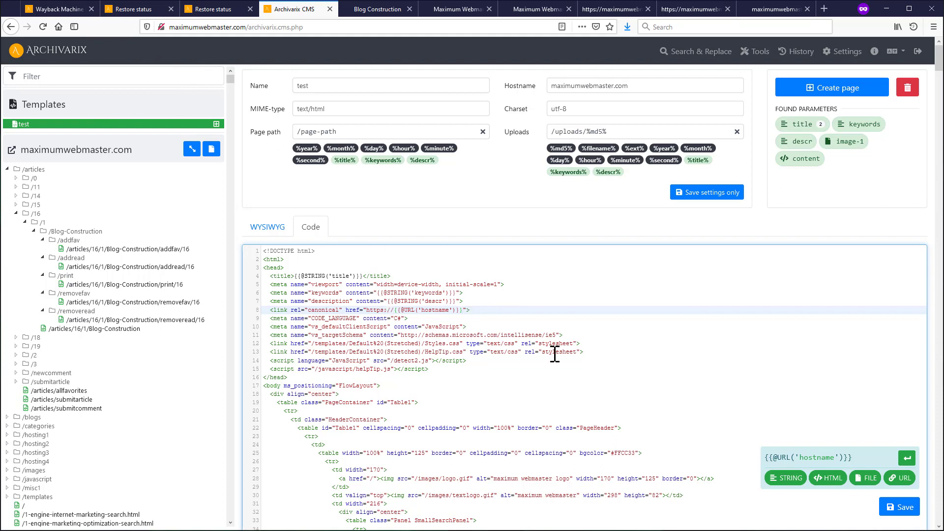
double_click(829, 458)
text(path)
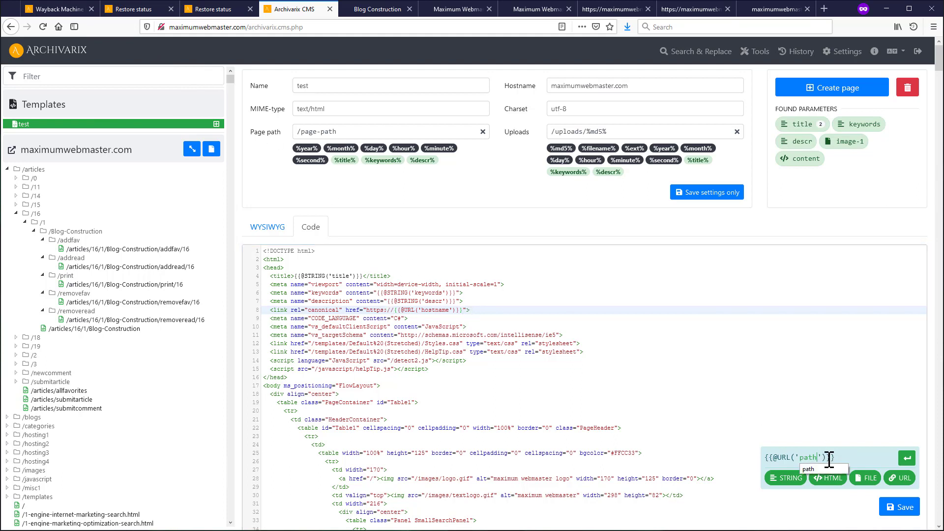
click(908, 458)
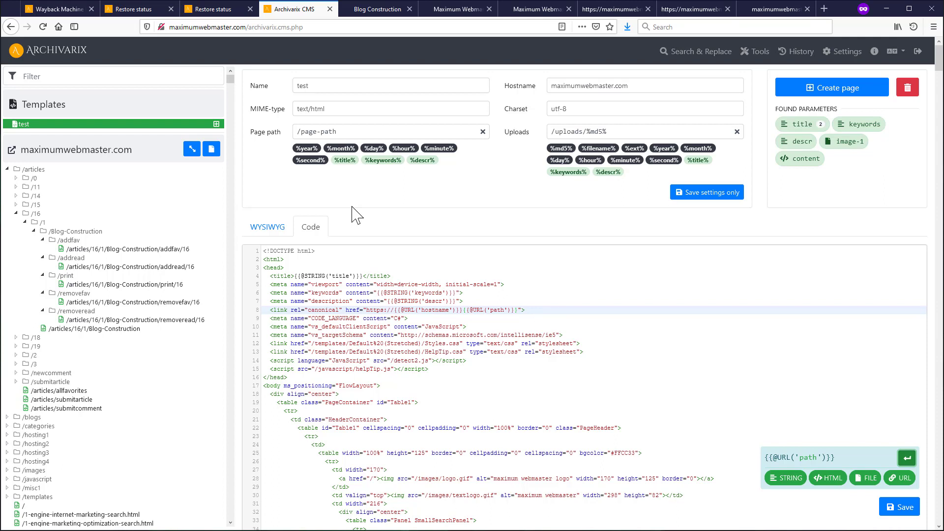
click(900, 507)
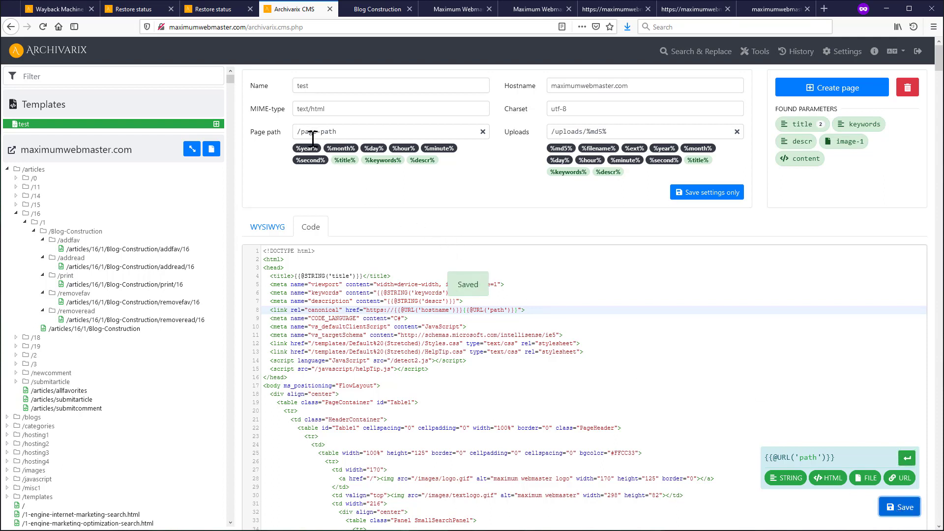
- Set the template's page path to /%title%.html
drag(302, 132, 411, 130)
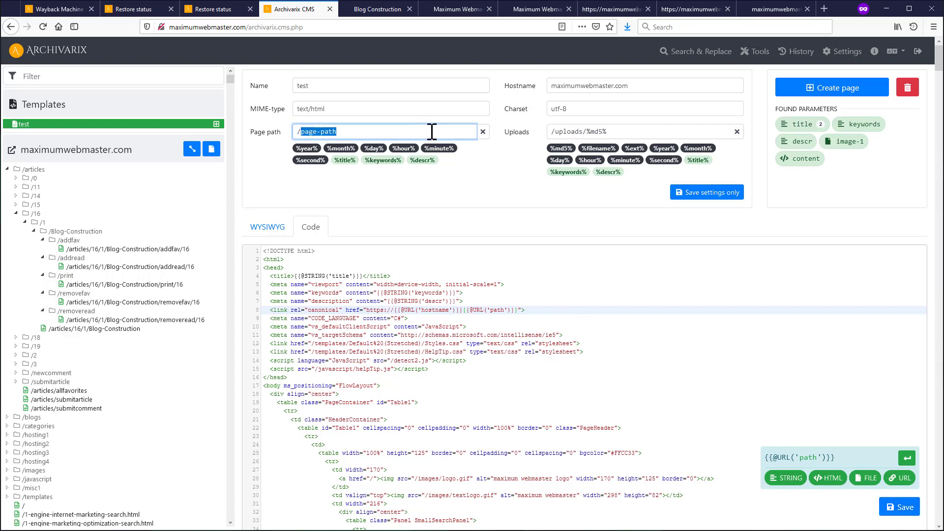
click(483, 132)
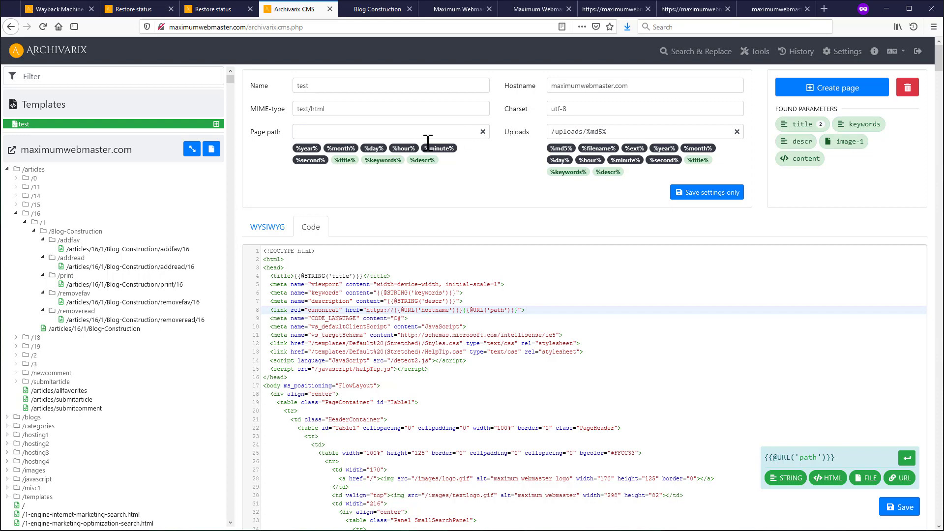
click(344, 161)
scroll(96, 366, down, 10)
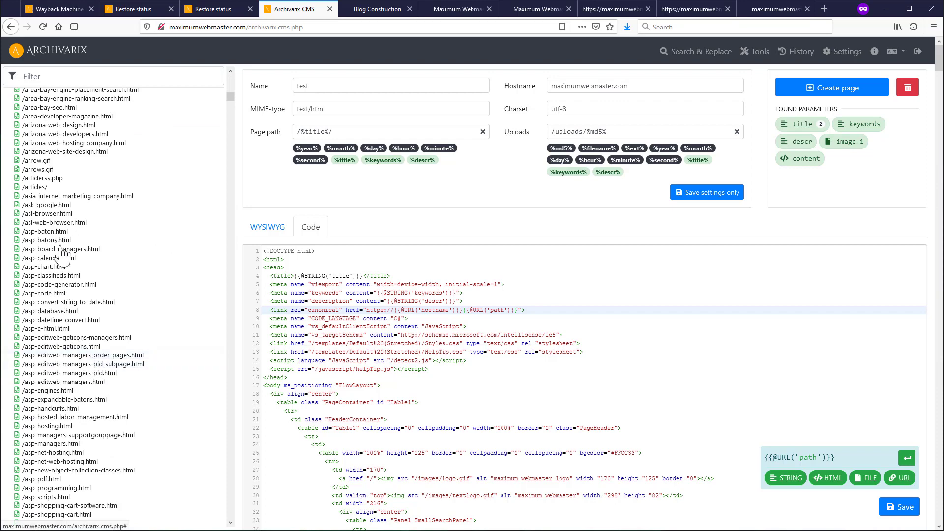
scroll(93, 386, up, 10)
scroll(94, 386, up, 5)
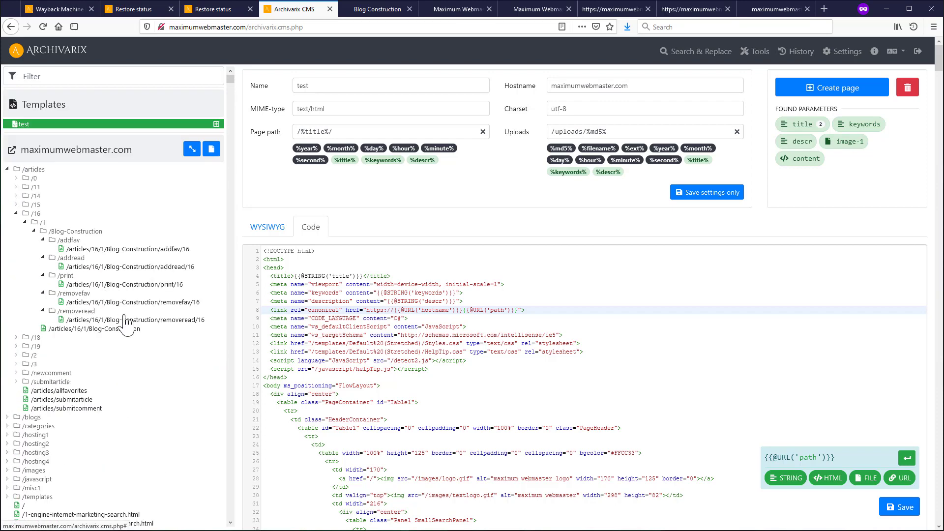
click(346, 131)
key(BackSpace)
text(.html)
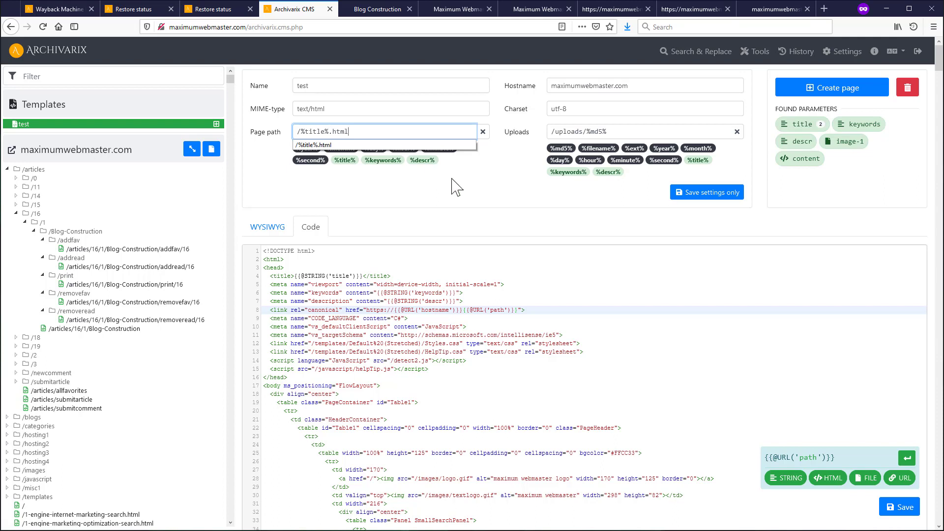
click(452, 179)
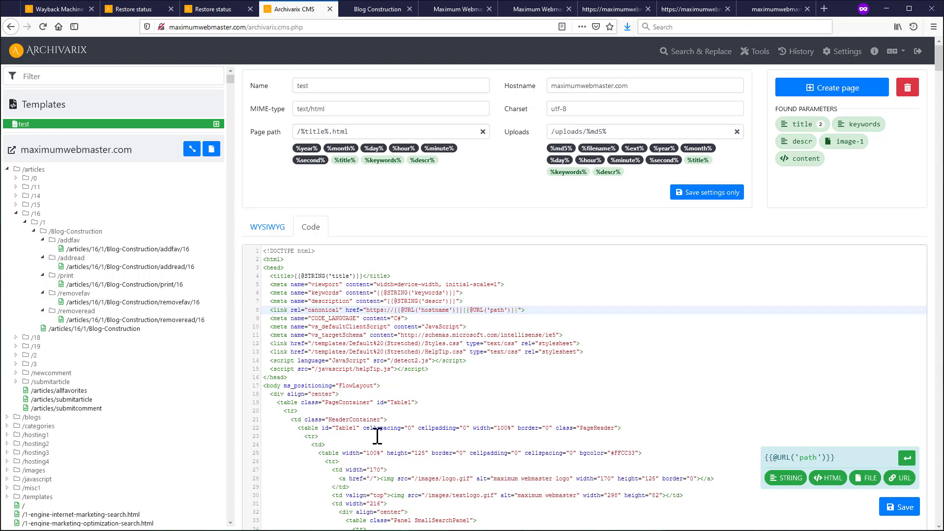
- Change the uploads path to /images/%title%.%ext% and save the settings
double_click(568, 132)
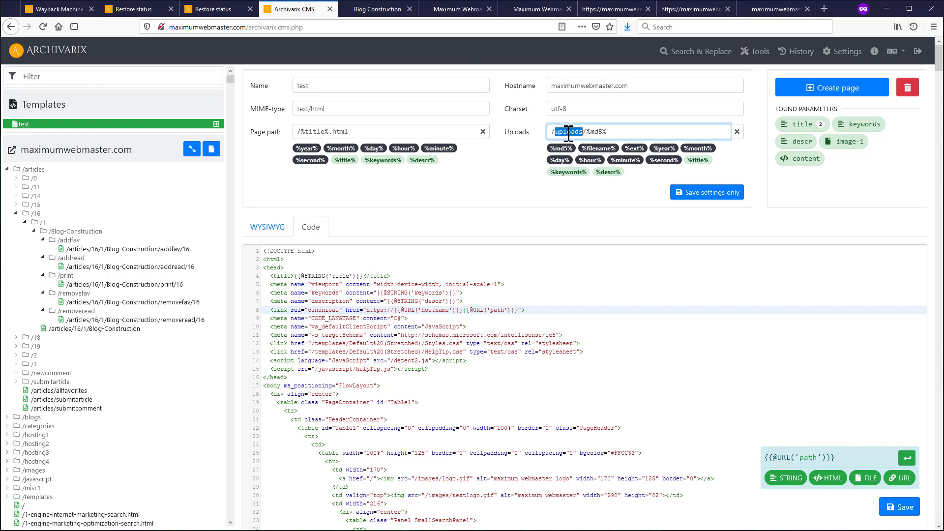
text(image)
drag(583, 131, 682, 117)
key(BackSpace)
click(697, 159)
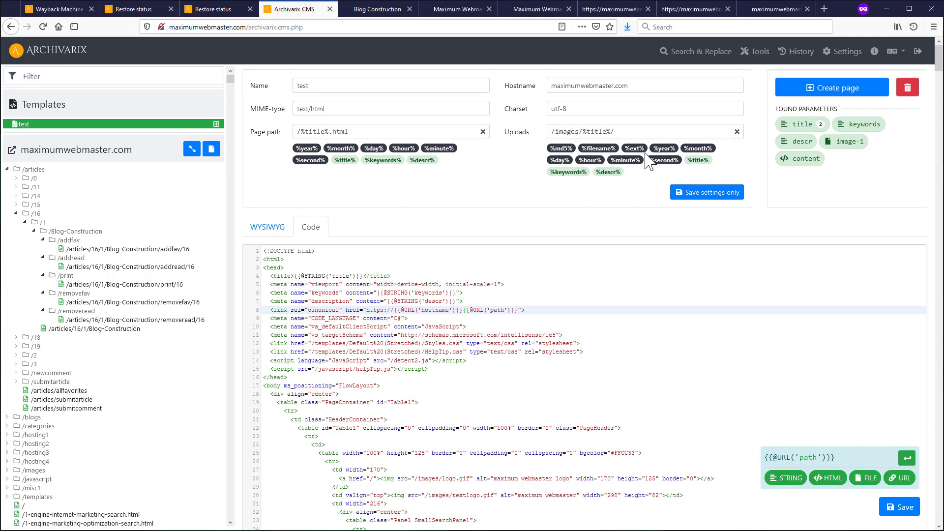
click(628, 132)
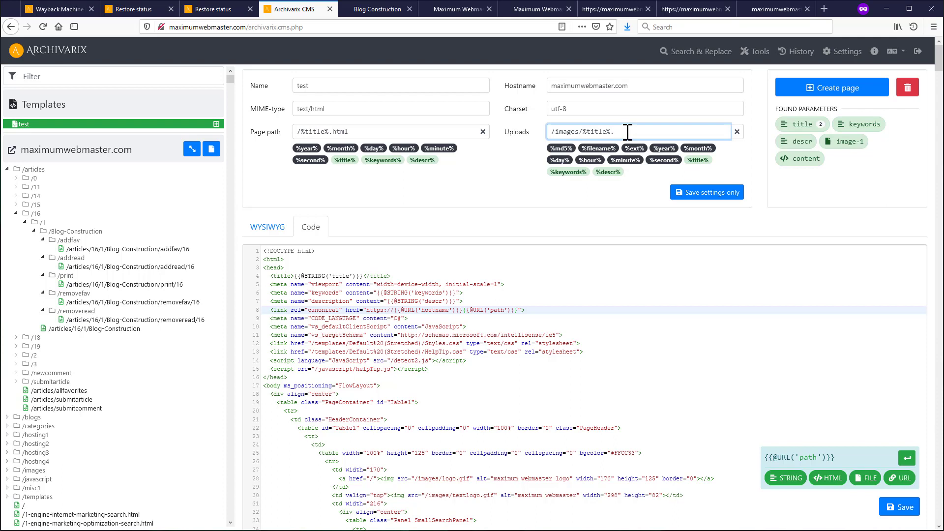
click(634, 148)
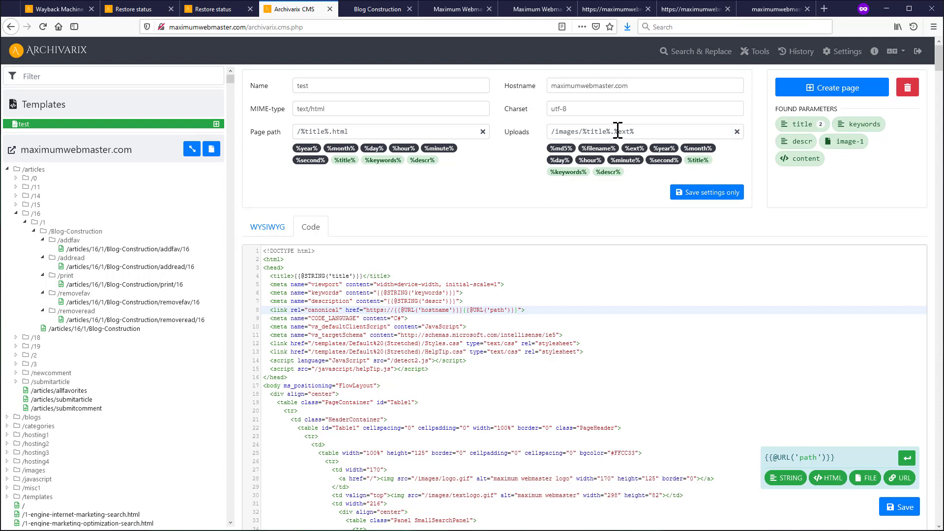
click(735, 193)
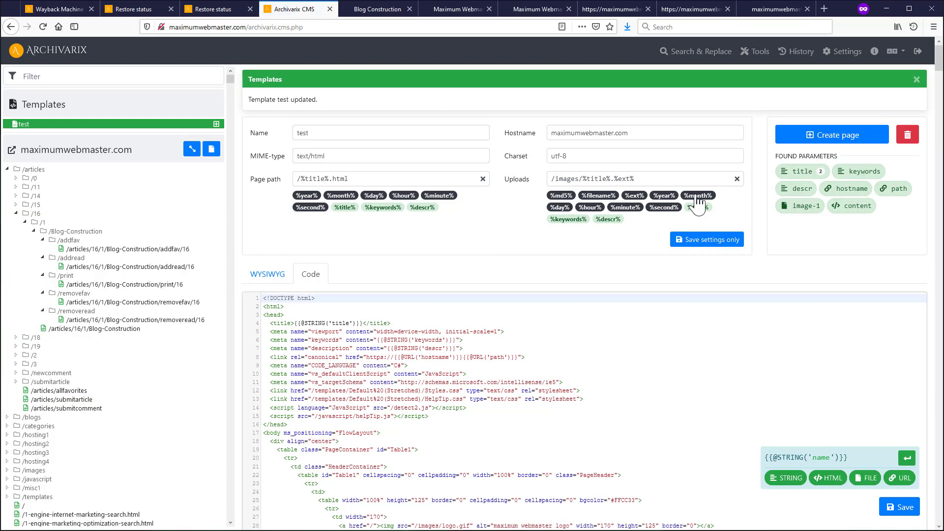
- Collapse the file tree, return to the dashboard and start a new page from the test template
click(192, 149)
click(64, 320)
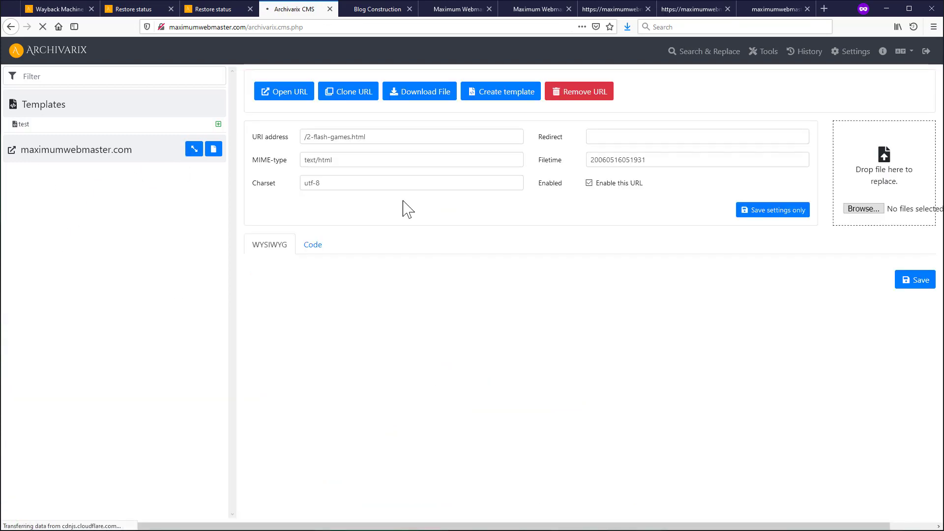
click(61, 47)
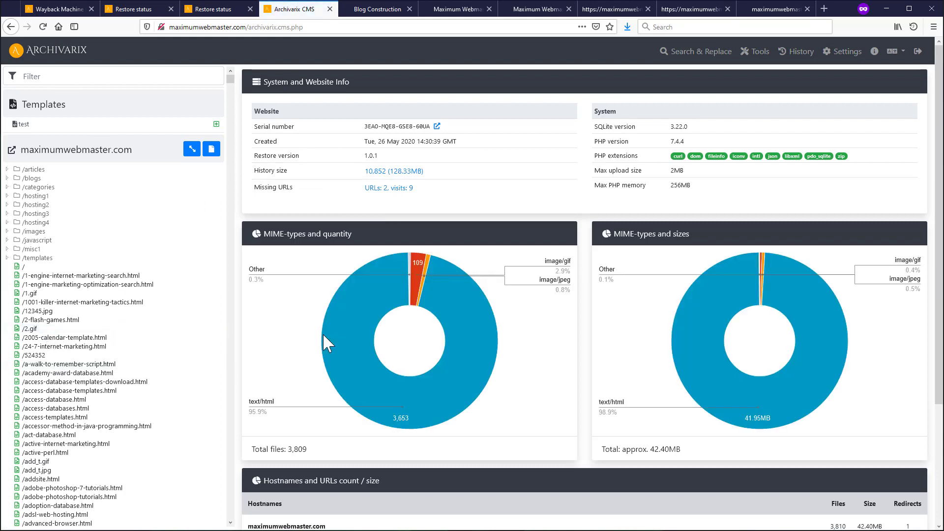
click(217, 125)
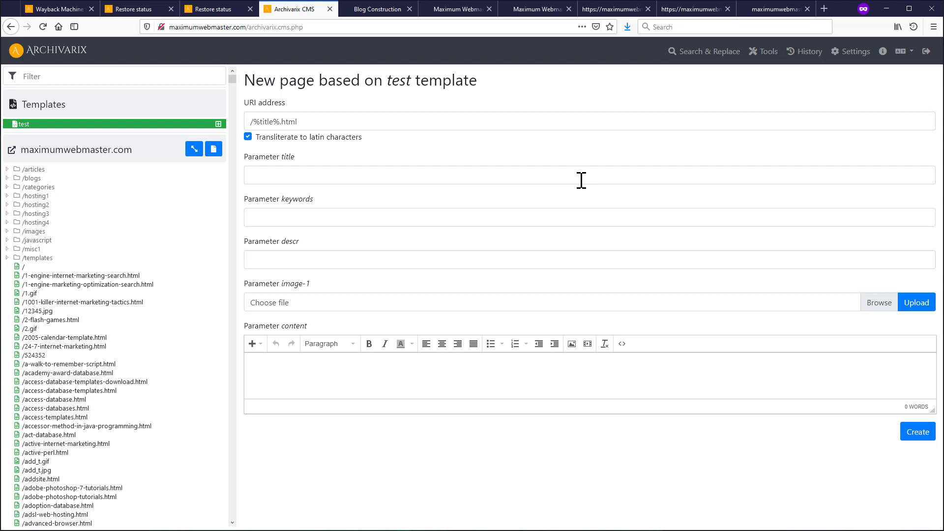
- Enter the title Lorem ipsum plus filler keywords and description text
click(334, 178)
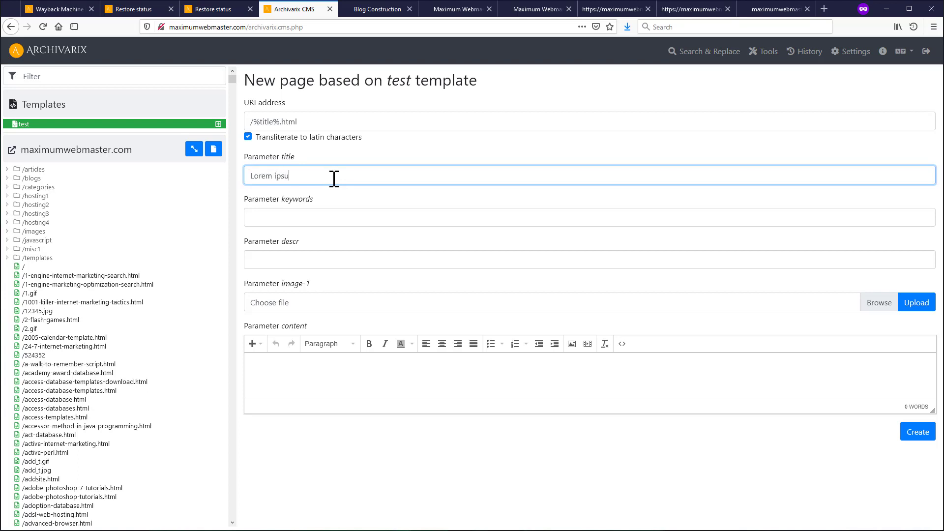
click(307, 219)
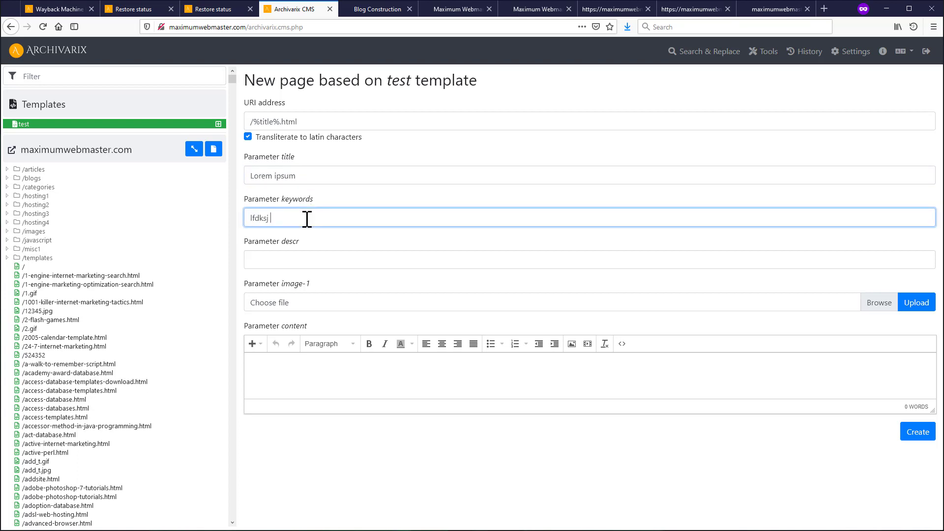
text(sj fklsjkldfj fl;sdfs)
click(288, 256)
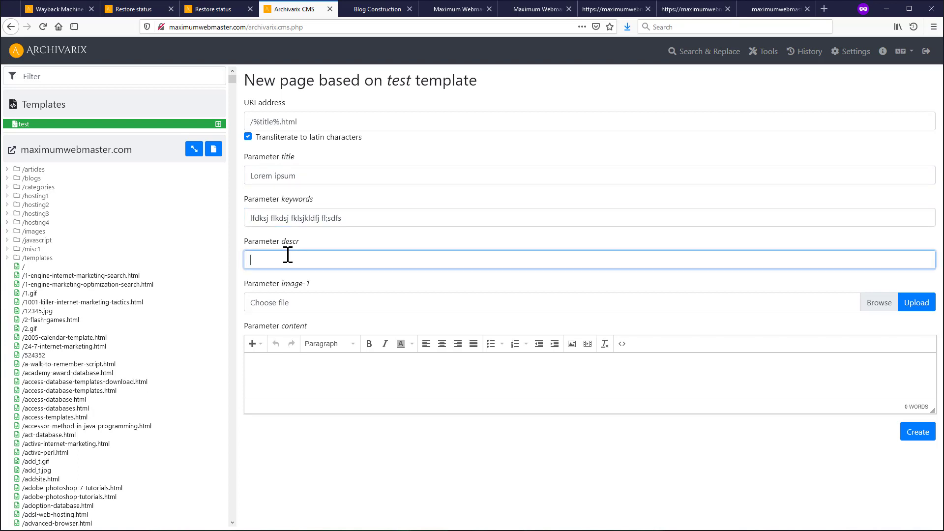
text(f0943pifop;3i ofo3jufkl43fkjh4k3fkj3 hf)
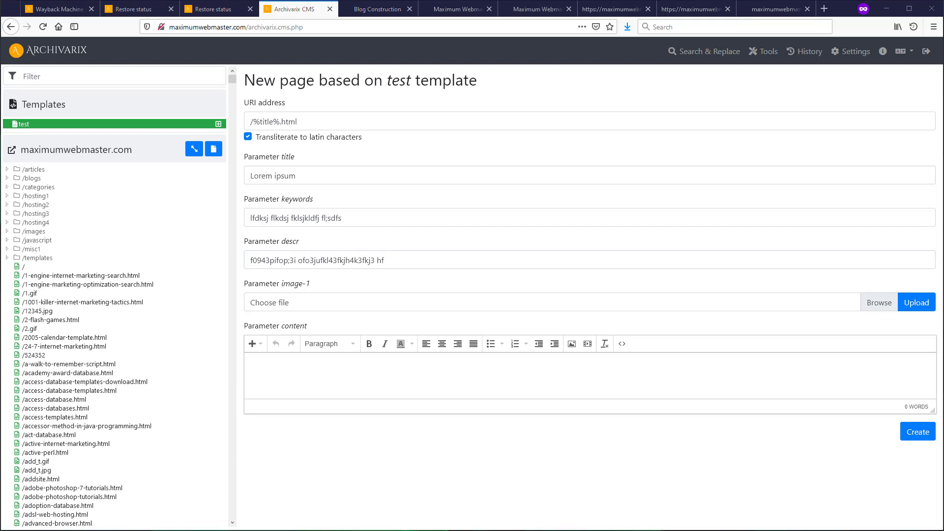
- Attach 237-800x300.jpg as image-1 and type two content lines, bolding the first
drag(942, 178, 806, 302)
click(306, 365)
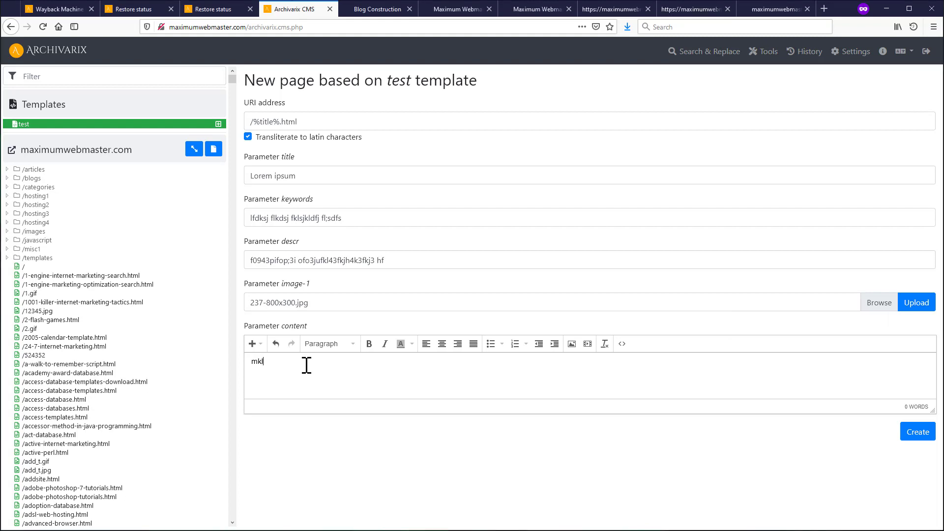
text(mkldfgjkjfksdkjfksl)
key(Return)
text(fds fsdf )
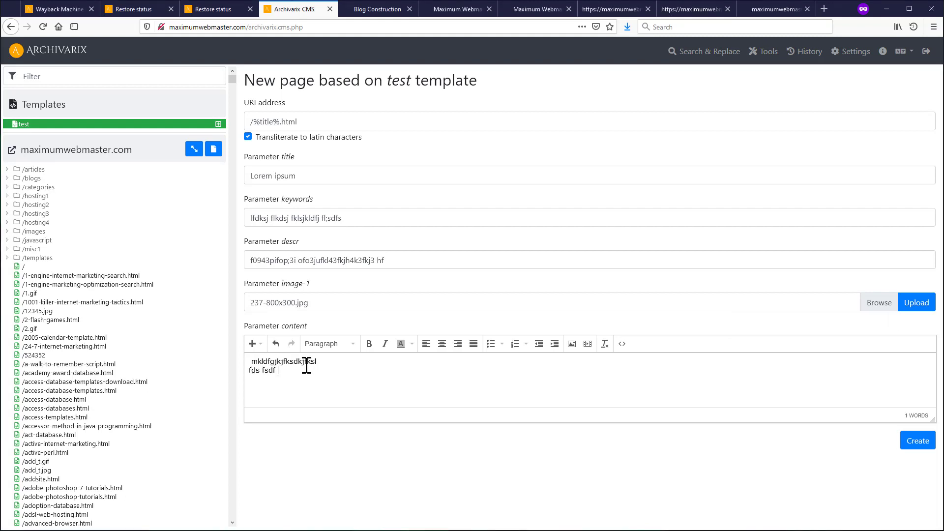
text(sdfs)
double_click(288, 362)
click(368, 344)
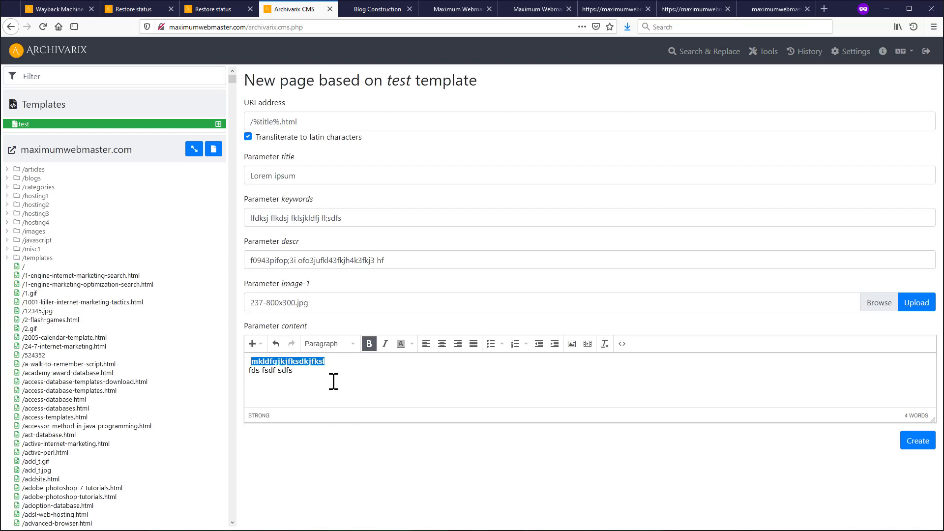
click(333, 381)
- Replace the content's HTML source with pasted Lorem ipsum paragraphs and create the page
click(622, 344)
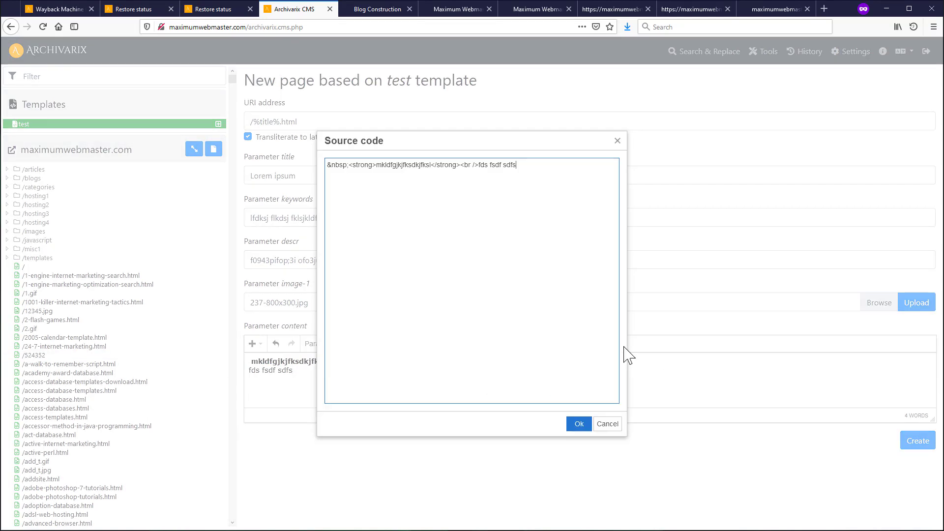
drag(583, 246, 238, 126)
key(BackSpace)
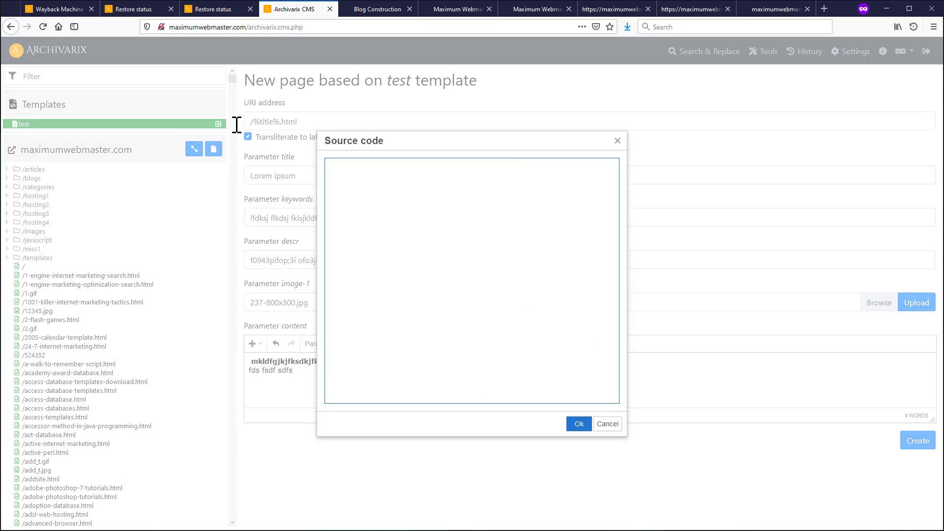
key(ctrl+v)
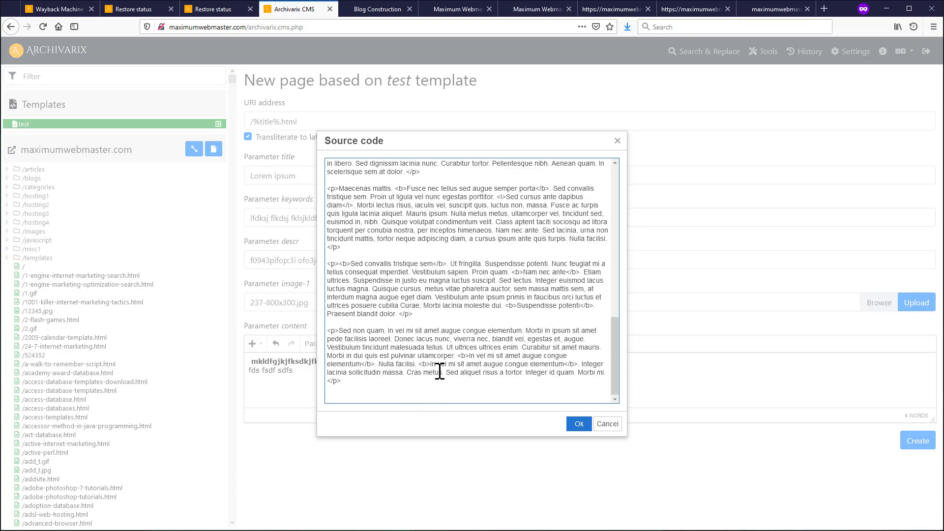
click(578, 425)
scroll(564, 423, down, 5)
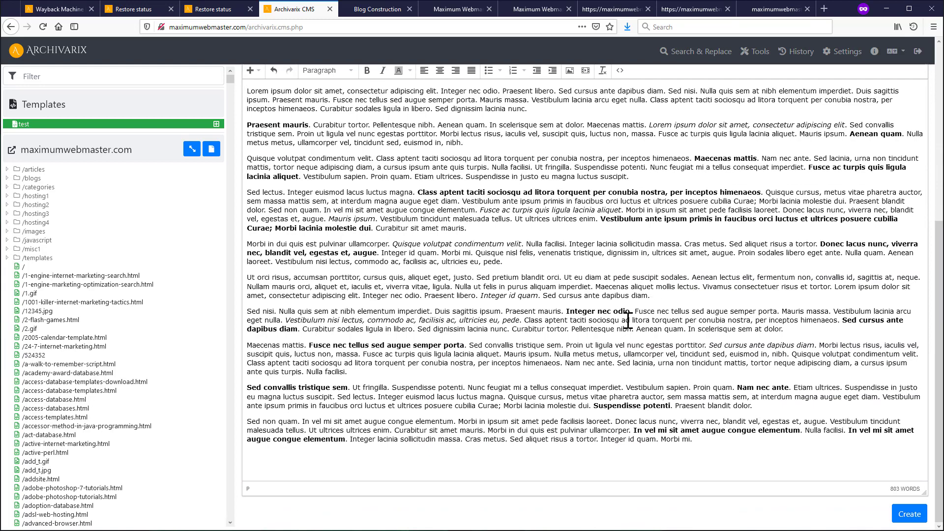
scroll(621, 354, up, 5)
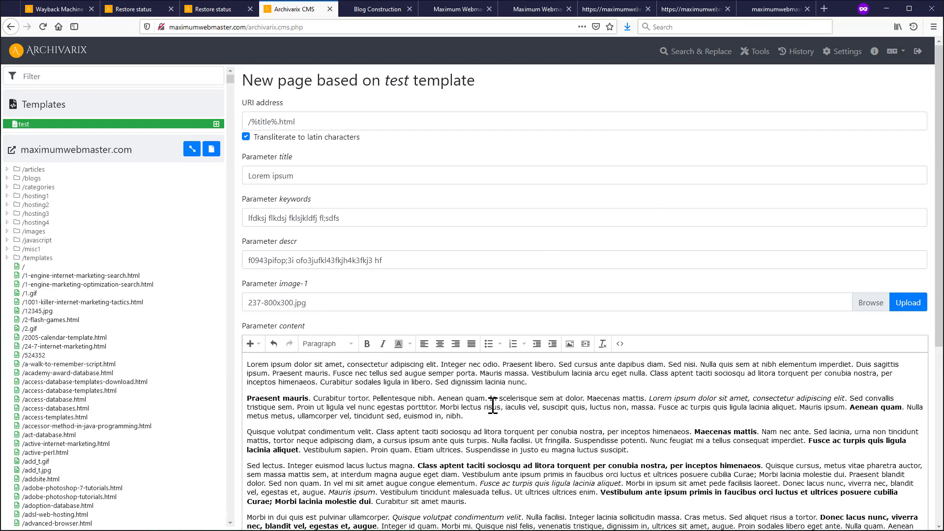
scroll(493, 407, down, 5)
scroll(486, 314, up, 5)
drag(315, 176, 217, 175)
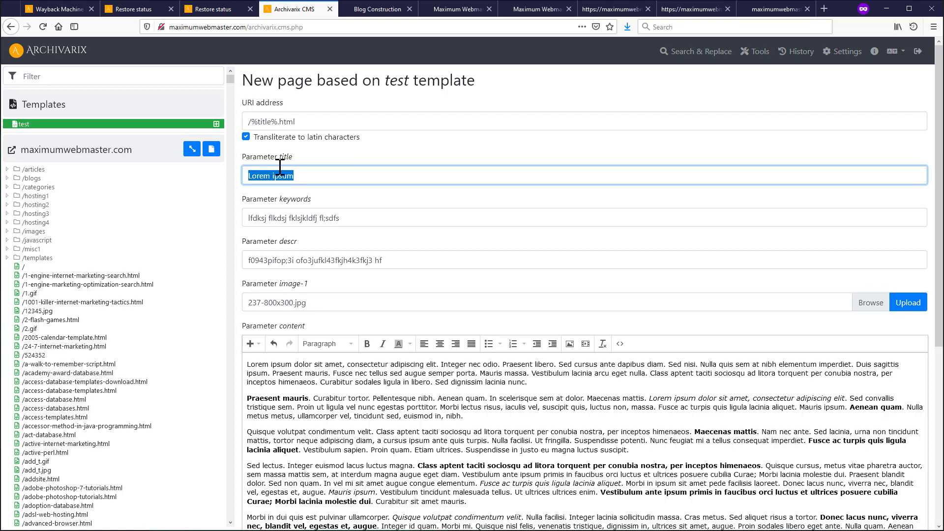
scroll(500, 259, down, 5)
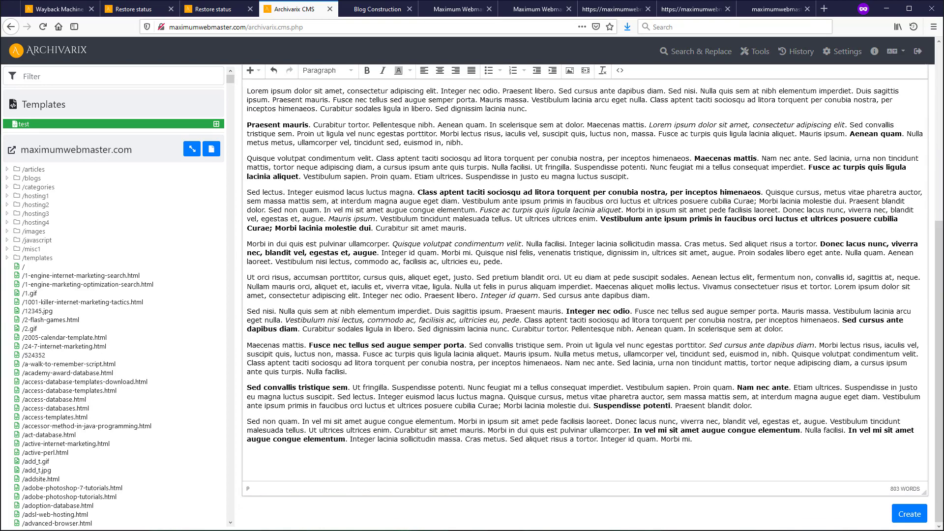
click(904, 514)
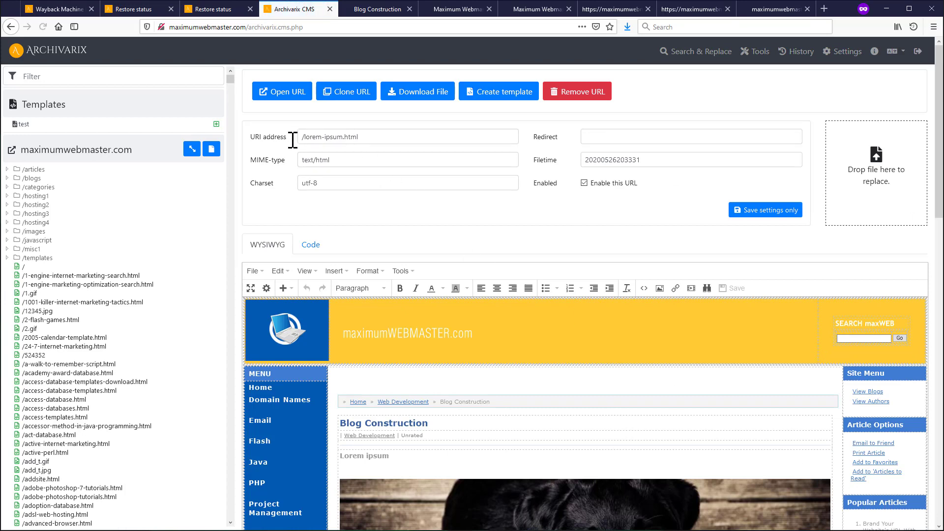
- Open the live /lorem-ipsum.html article and scroll through it before returning to the CMS
click(282, 93)
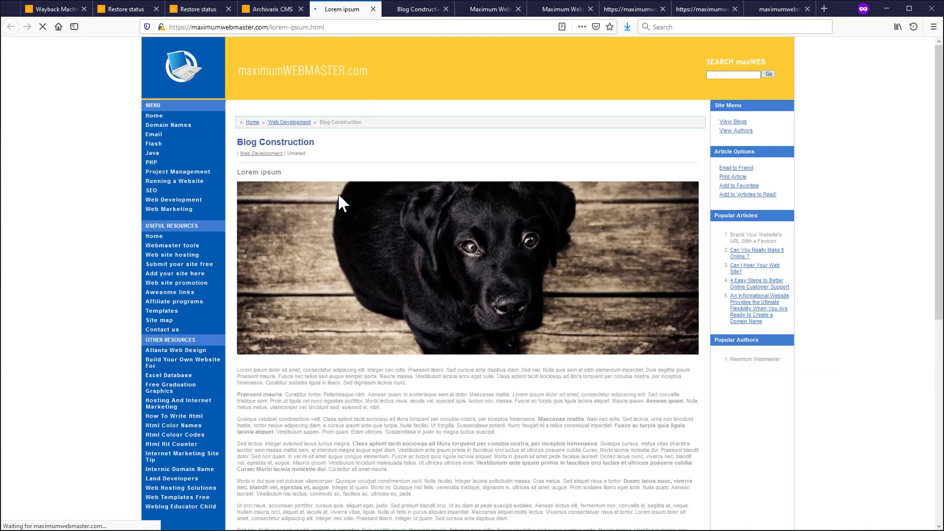
scroll(274, 160, down, 8)
scroll(294, 245, up, 8)
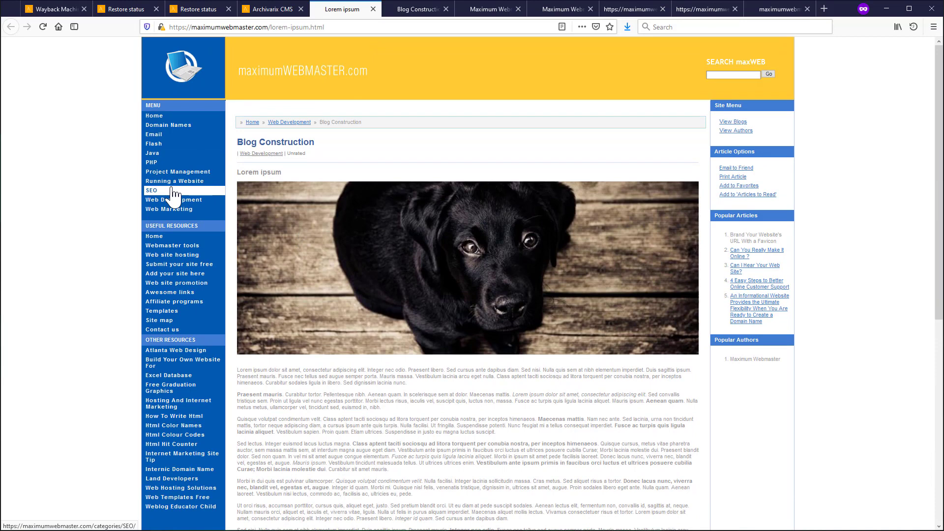
click(261, 10)
click(31, 125)
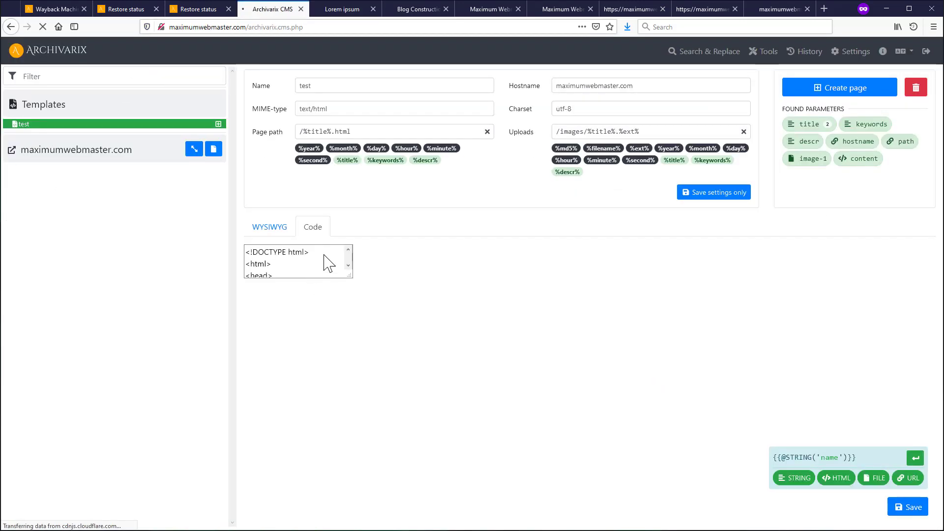
scroll(437, 393, down, 15)
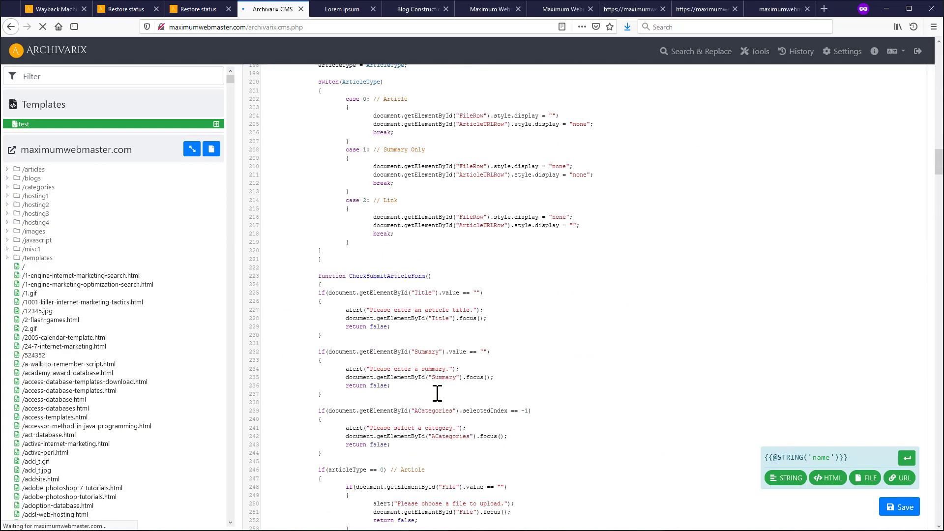
scroll(437, 393, down, 20)
drag(416, 377, 343, 376)
key(ctrl+c)
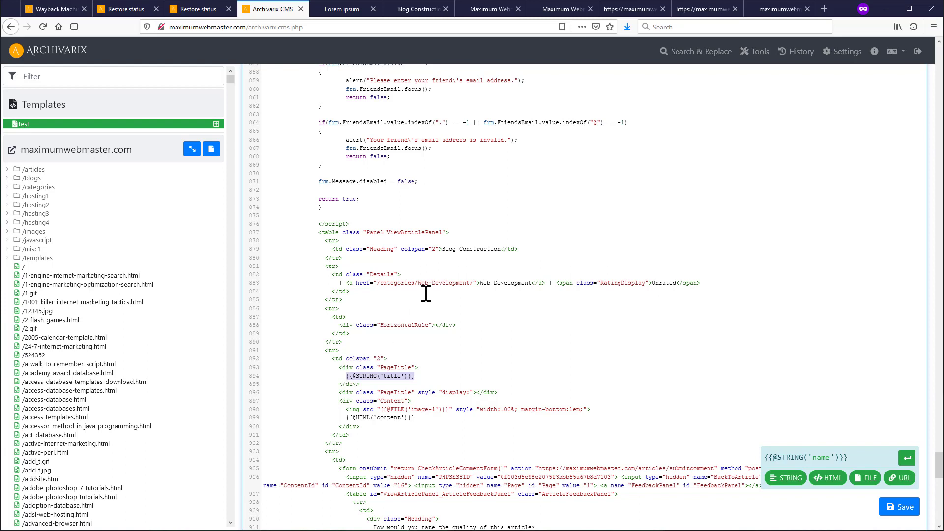
drag(443, 249, 503, 249)
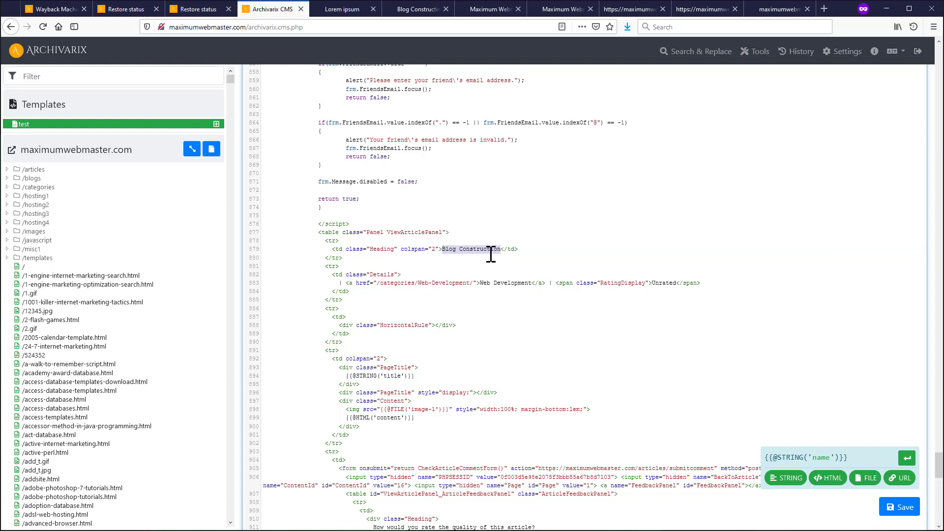
key(ctrl+v)
click(883, 514)
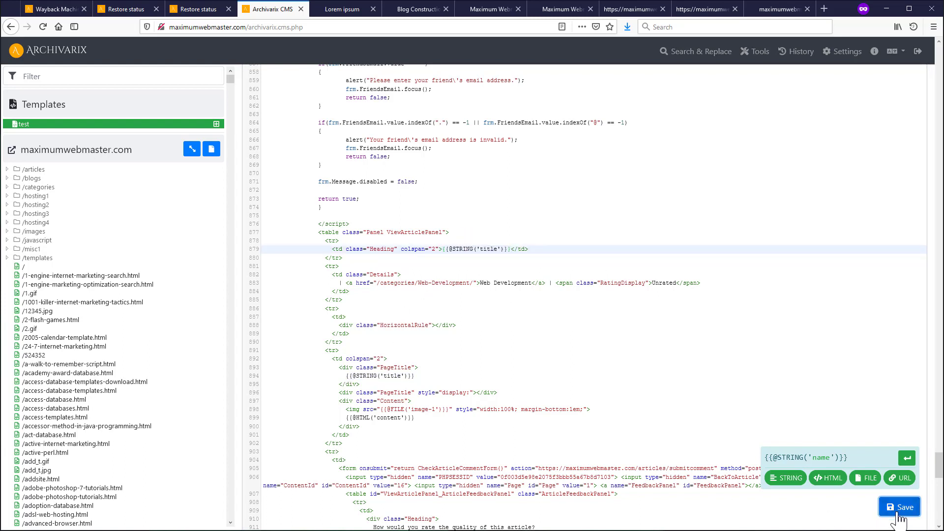
click(340, 9)
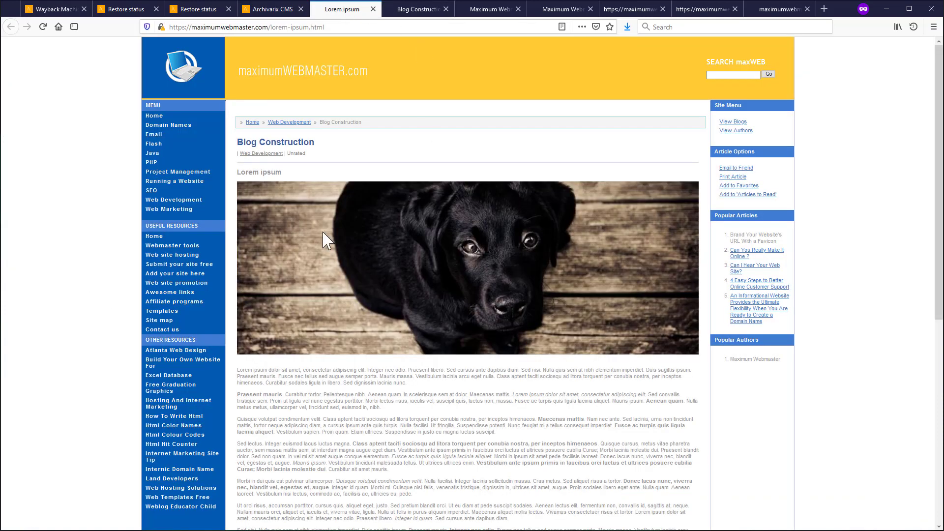
click(263, 11)
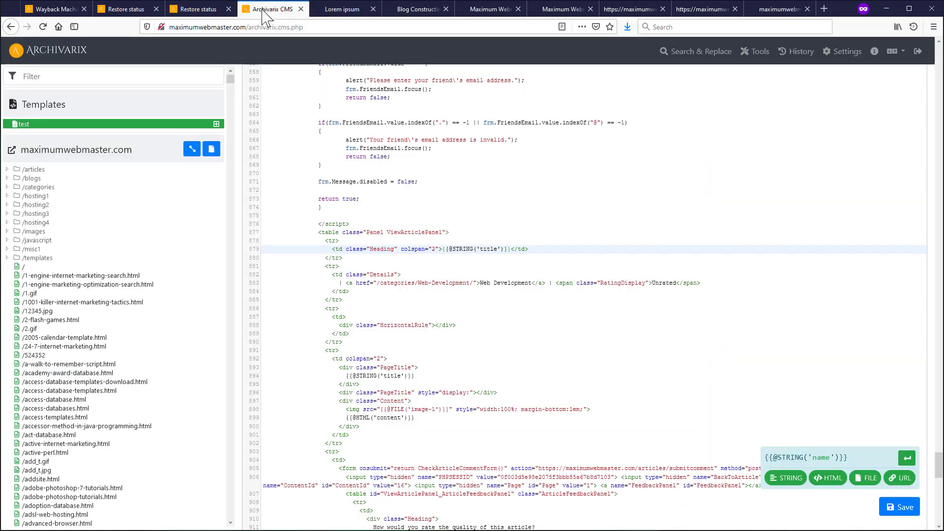
- Filter the file list for 'lorem' and open /lorem-ipsum.html
click(37, 74)
text(lor)
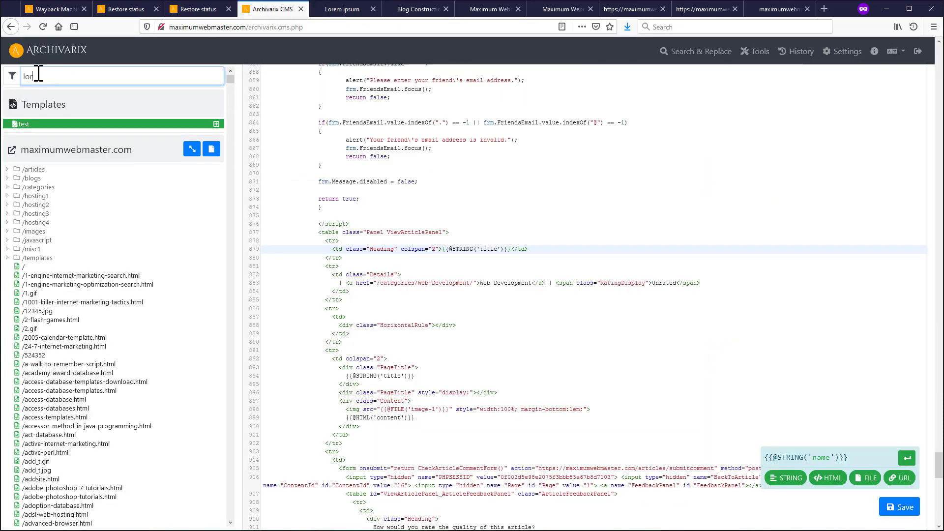
text(em)
click(56, 188)
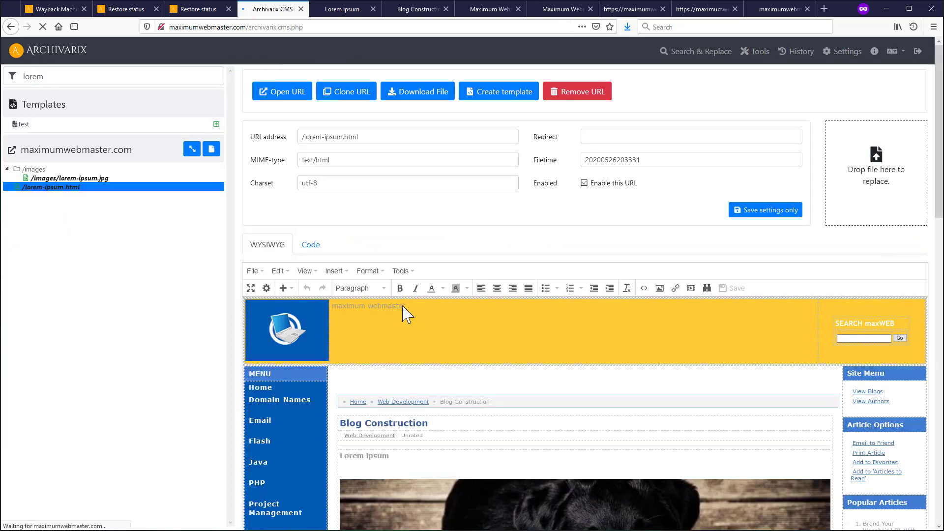
scroll(484, 288, down, 5)
- Inspect the dog photo's properties and lorem-ipsum.jpg, then start a new test-template page
click(513, 279)
scroll(579, 263, up, 4)
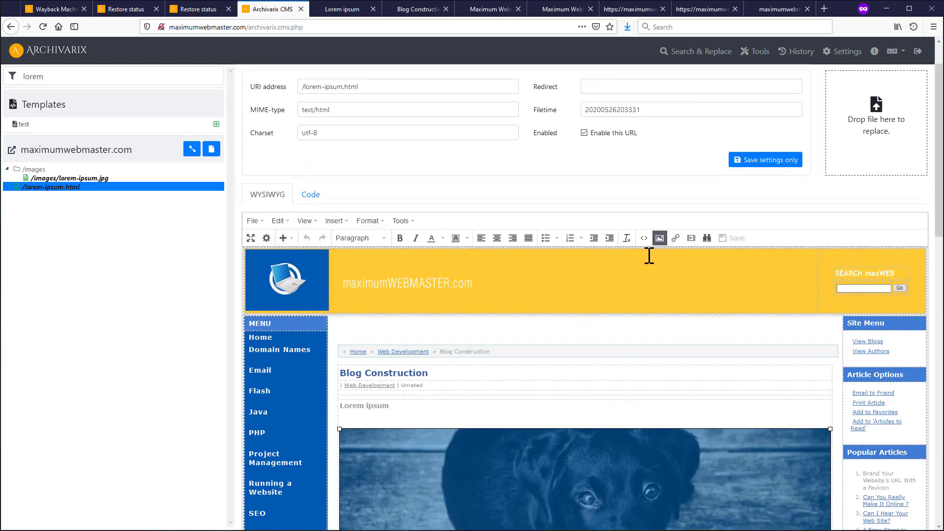
click(660, 238)
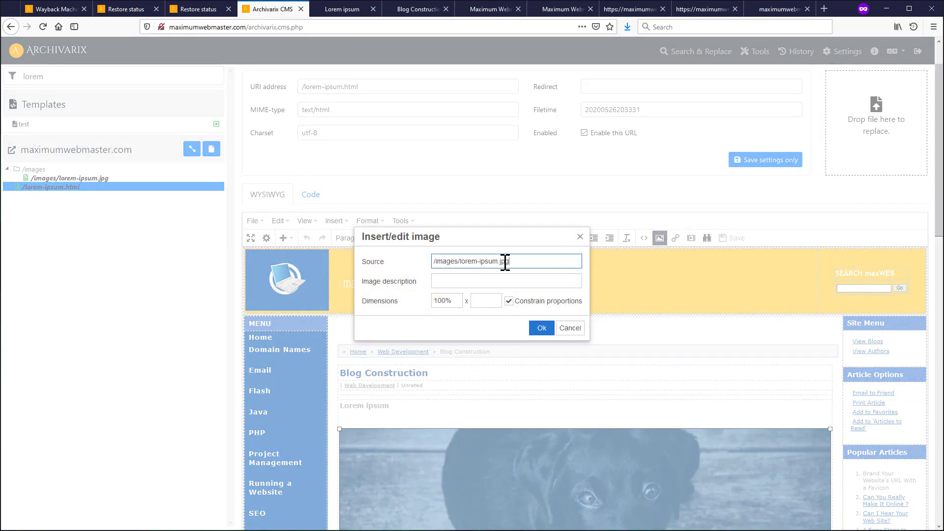
click(571, 328)
click(76, 179)
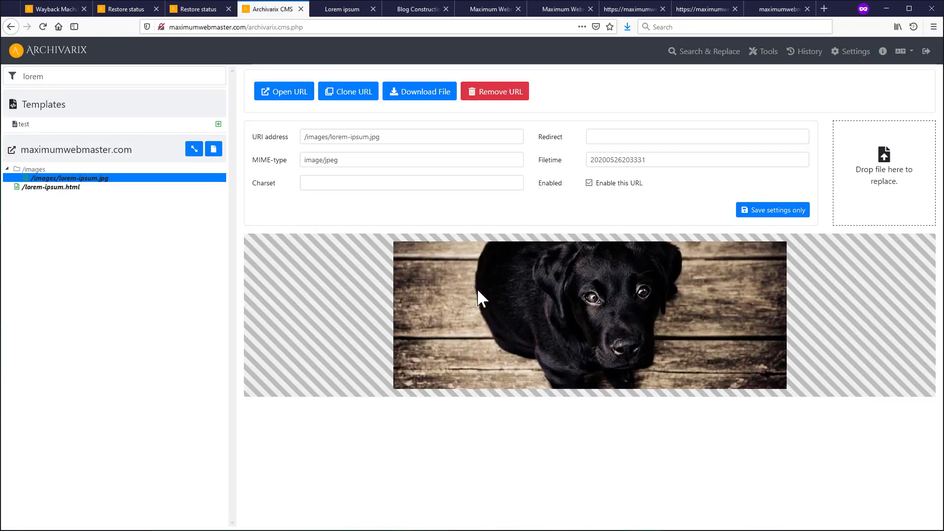
click(218, 125)
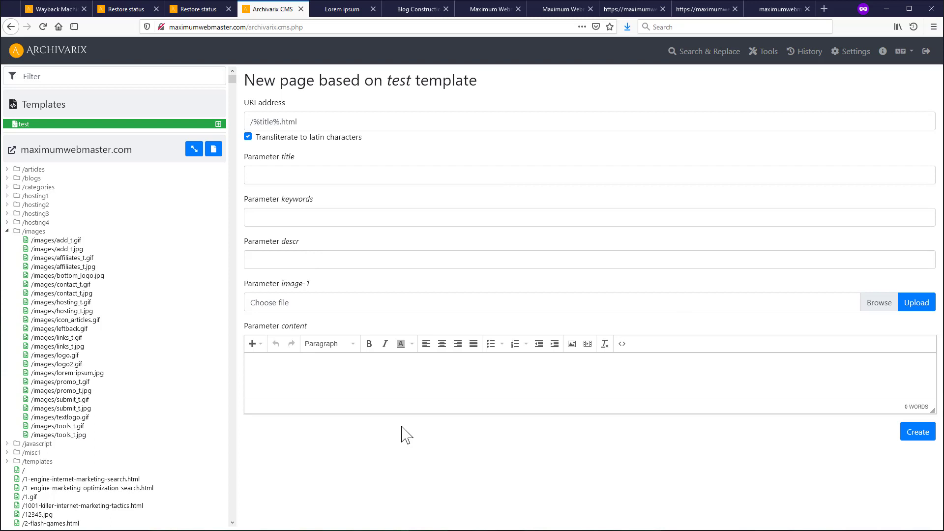
- Fill in the page title, keywords 'fsdfsdfds' and description 'fdsfsdfgfdsgsd', and attach image8-2.webp as the image
click(306, 168)
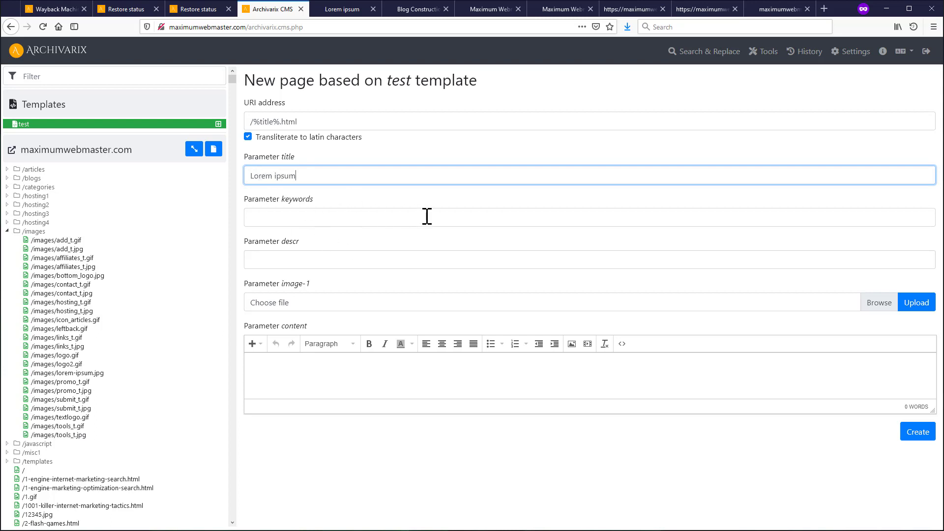
click(300, 226)
text(fsdfsdfds)
click(291, 255)
text(fdsfsdfg)
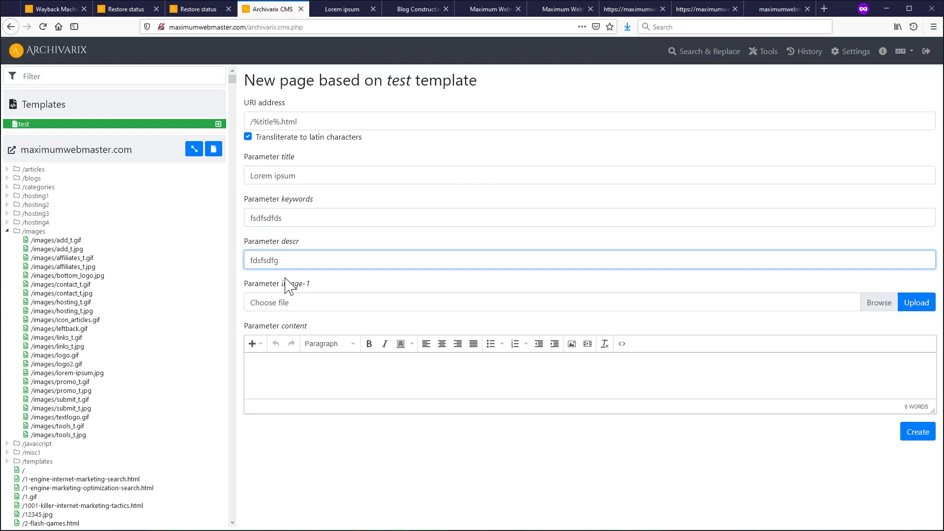
text(fdsgsd)
drag(942, 290, 816, 305)
- Replace the body text with the pasted lorem ipsum HTML through Source code, then create the page
click(315, 379)
text(dsfdsf sdf s)
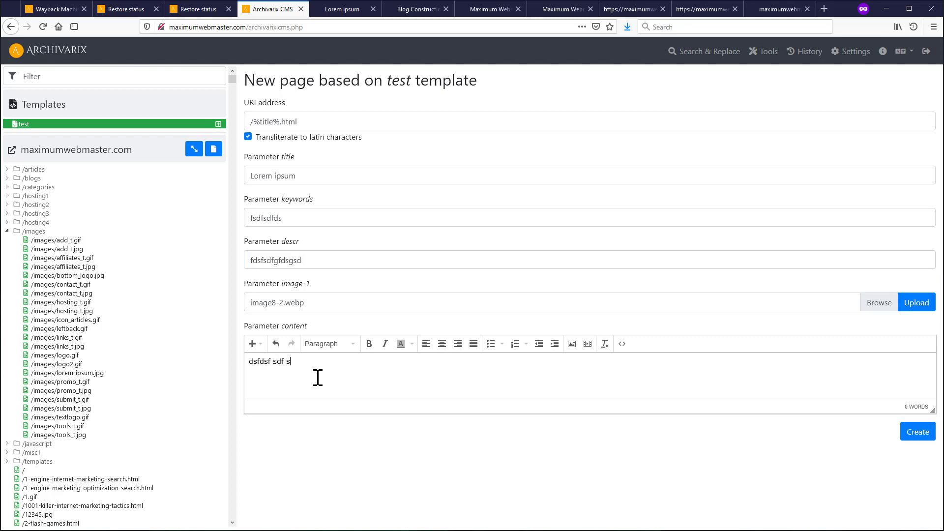
text(df sdf sdf s)
click(622, 344)
key(ctrl+a)
key(ctrl+v)
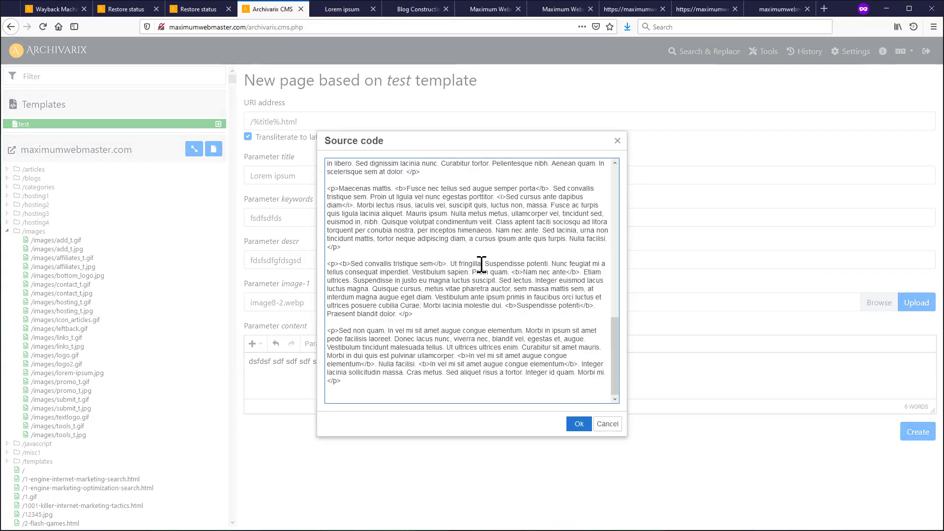
click(579, 424)
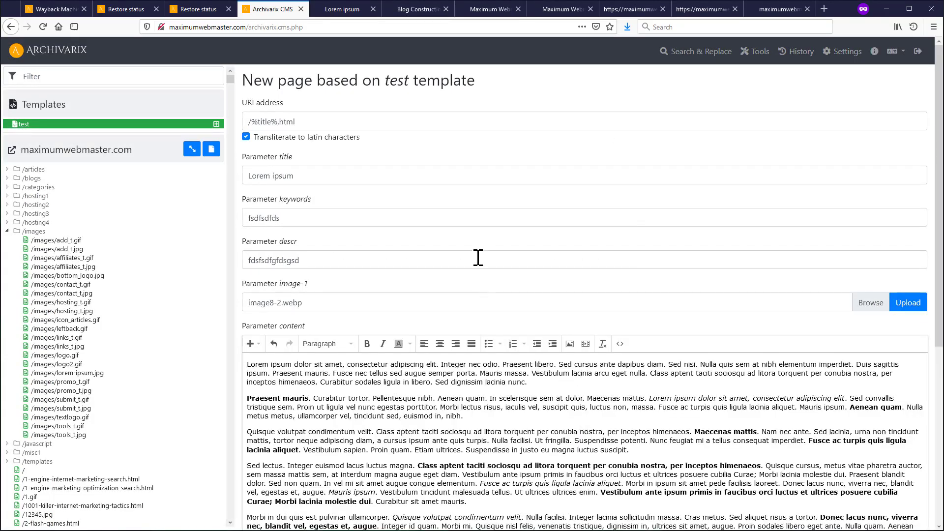
scroll(671, 397, down, 5)
scroll(671, 397, up, 5)
scroll(513, 349, down, 10)
click(912, 516)
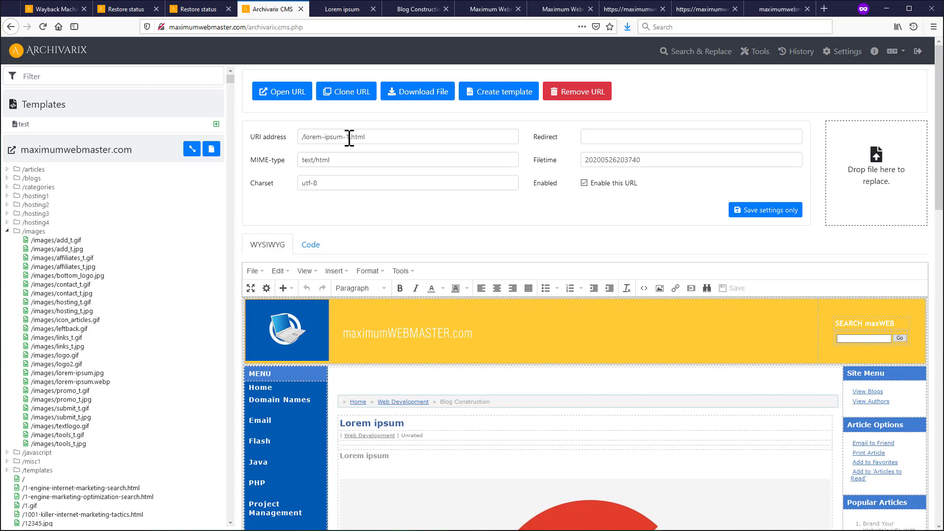
- View the new Lorem ipsum page on the live site, then return to the CMS editor
scroll(349, 139, down, 4)
scroll(331, 168, up, 4)
click(299, 109)
scroll(340, 296, down, 6)
scroll(337, 330, up, 5)
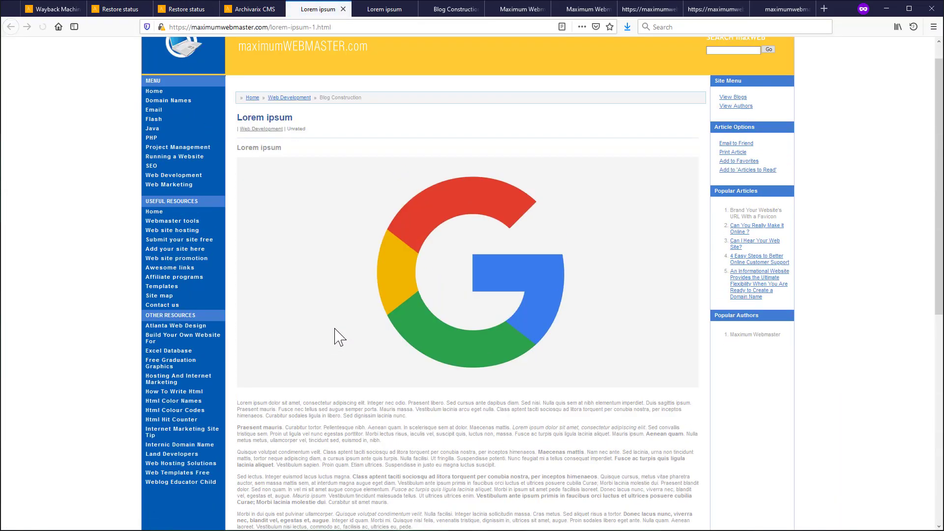
scroll(334, 334, up, 1)
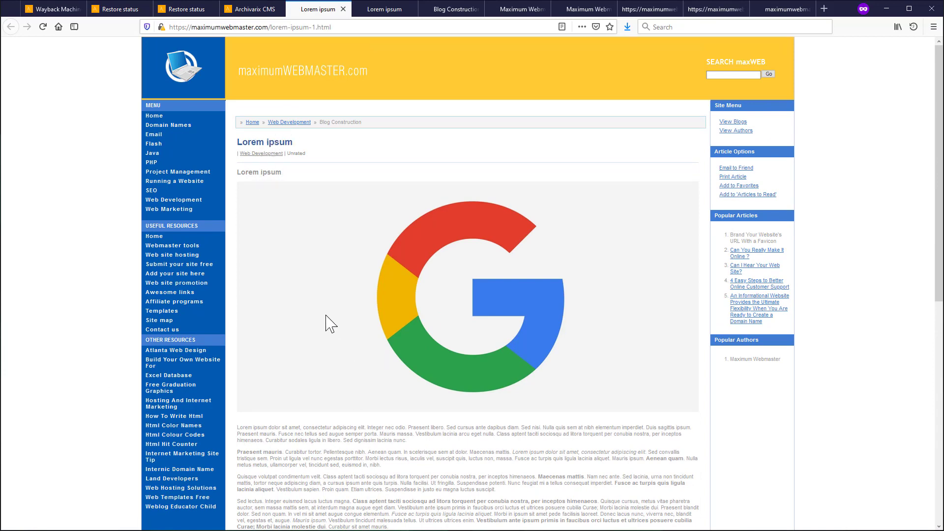
click(255, 9)
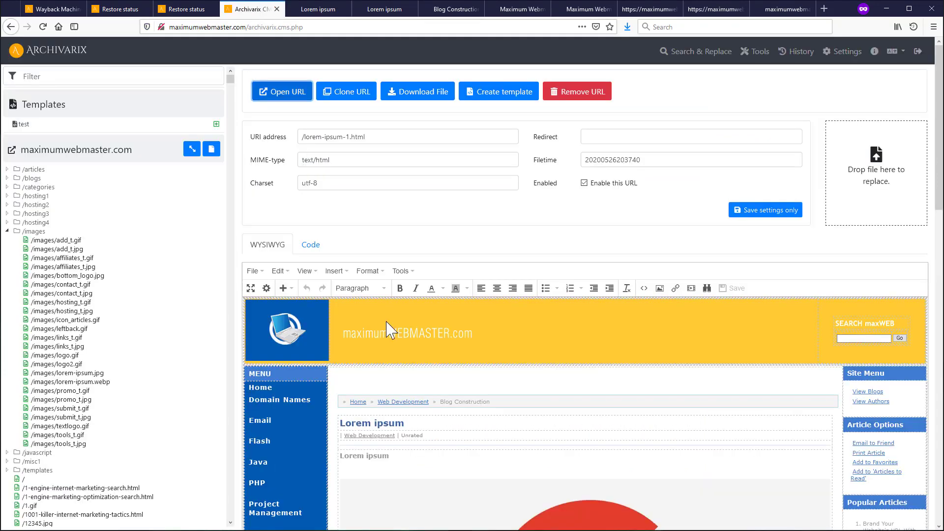
- Confirm the Google image's source is /images/lorem-ipsum.webp, then reopen the test template
click(477, 507)
click(659, 288)
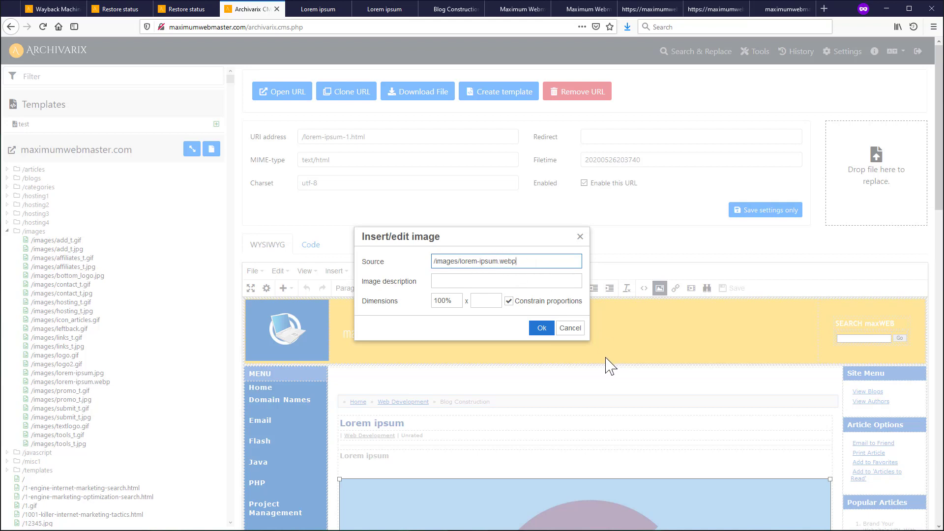
click(569, 328)
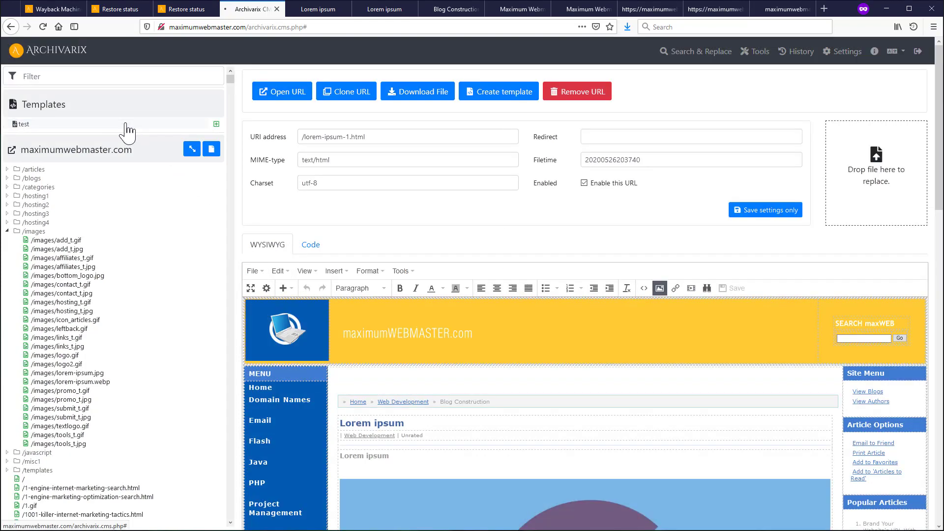
click(126, 125)
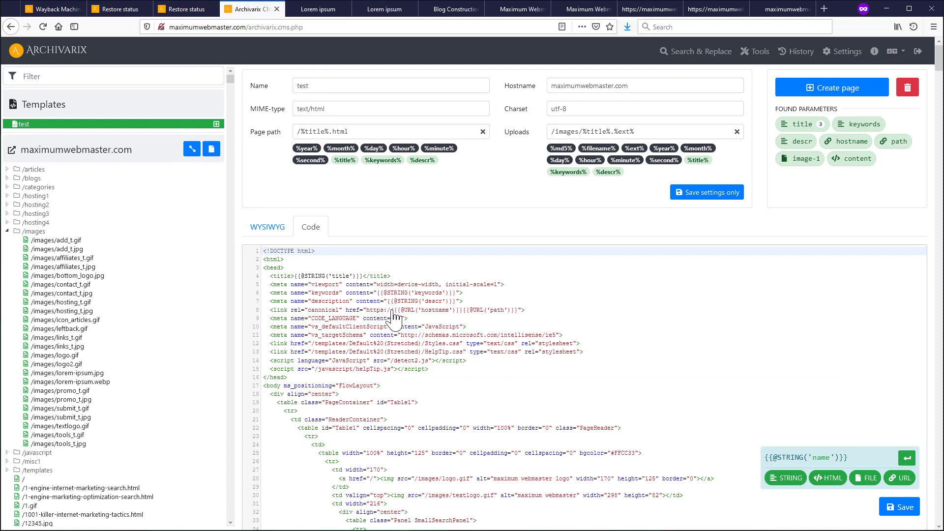
- Go back to the Archivarix CMS dashboard from the template editor using the ARCHIVARIX logo
click(49, 58)
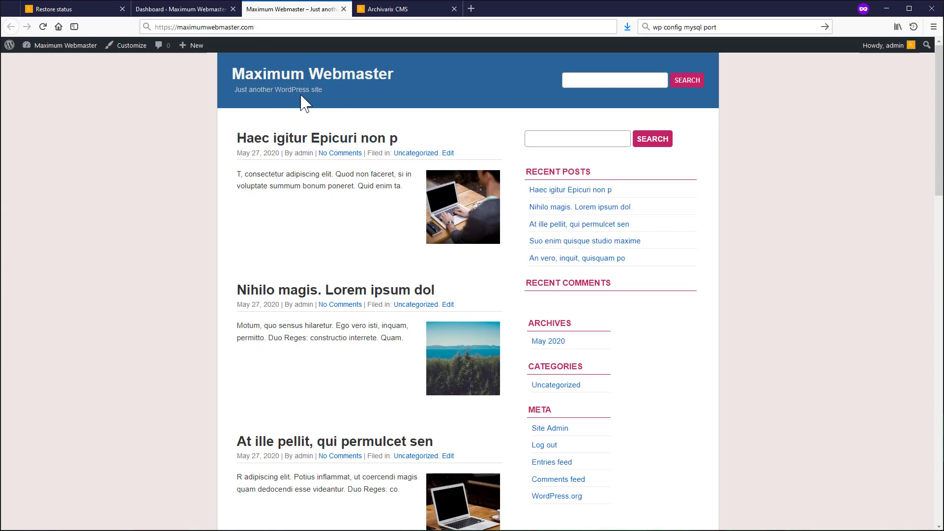
- Scroll through the Maximum Webmaster blog posts, then switch to the maximumwebmaster.com restore status page
scroll(331, 391, down, 15)
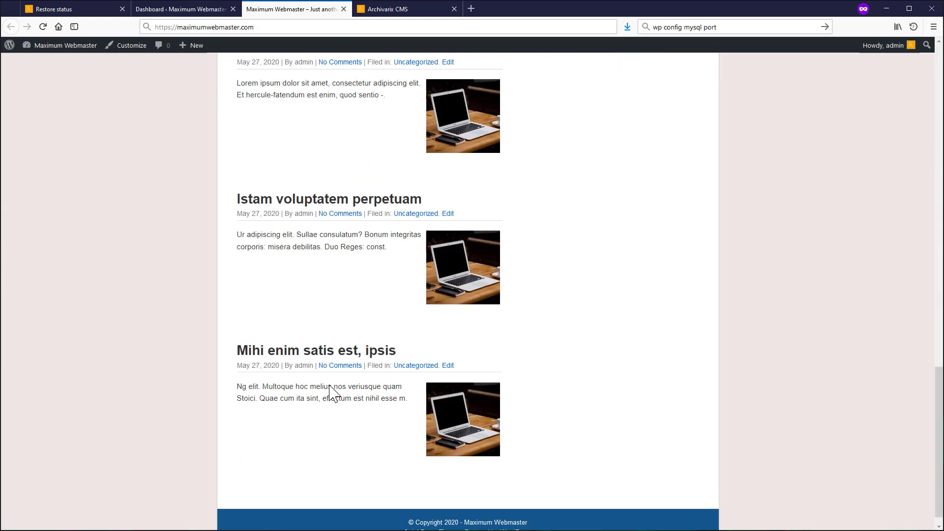
scroll(334, 378, up, 15)
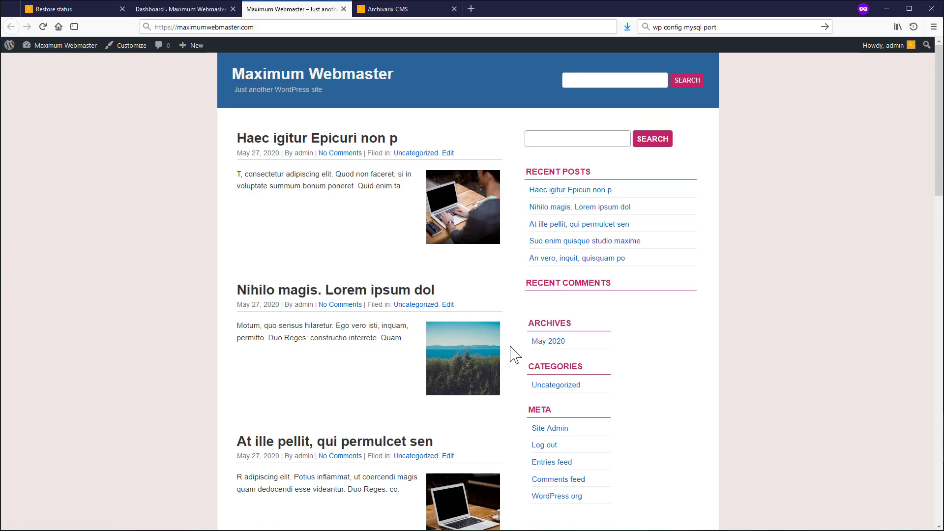
click(74, 8)
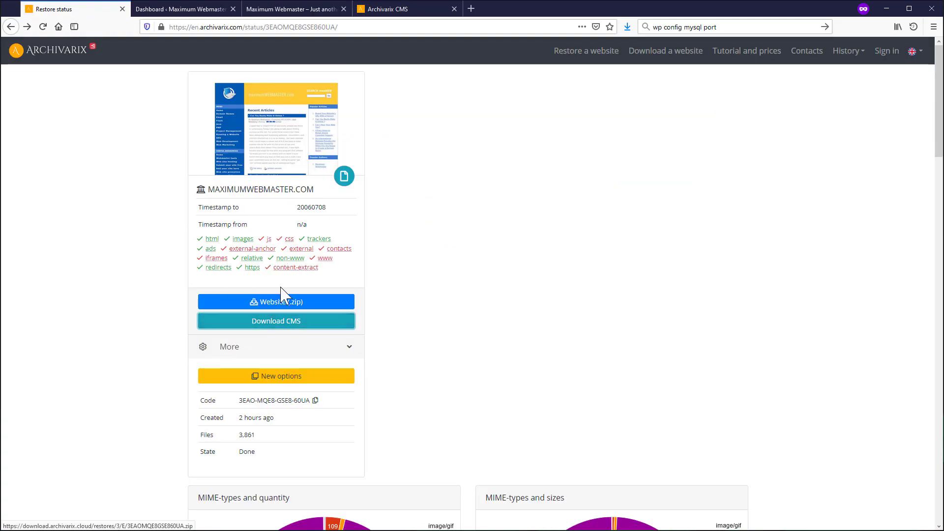
- Download archivarix.cms-6.zip from the Archivarix CMS page and open it in WinRAR
click(289, 324)
click(101, 9)
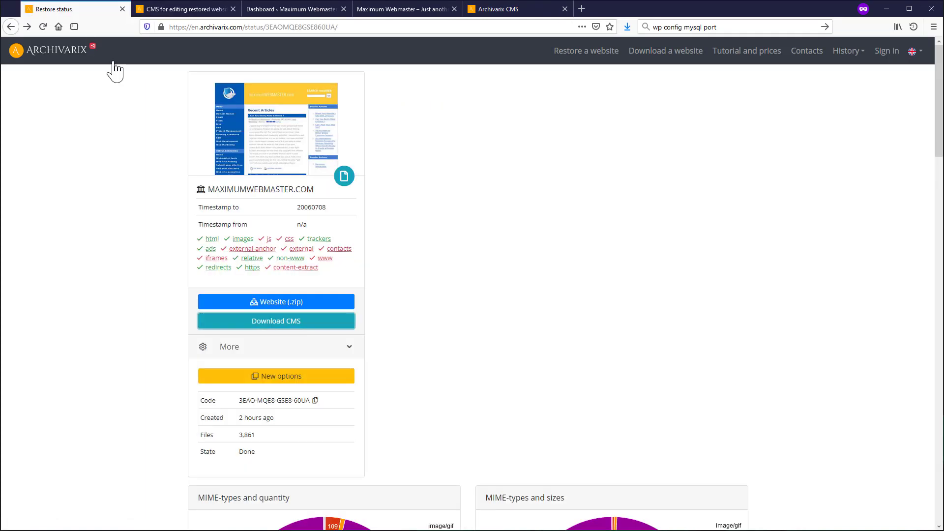
click(212, 9)
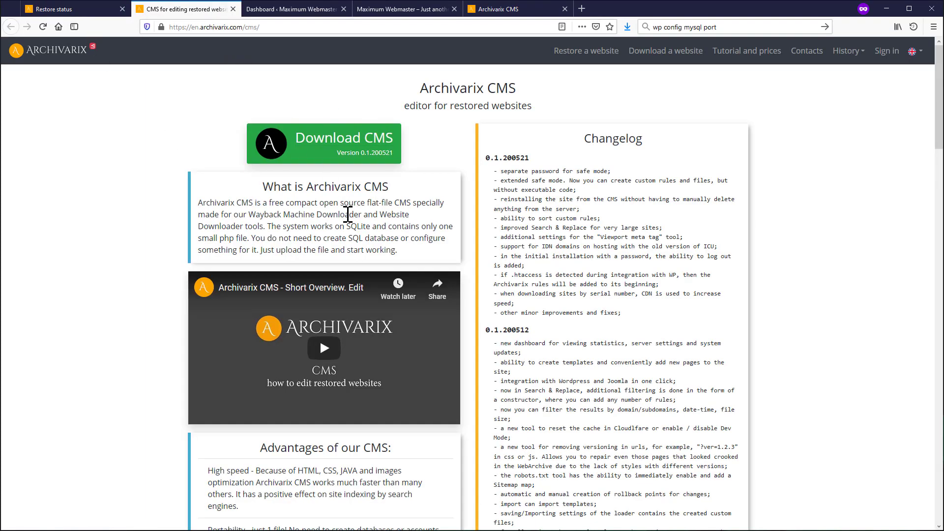
click(334, 146)
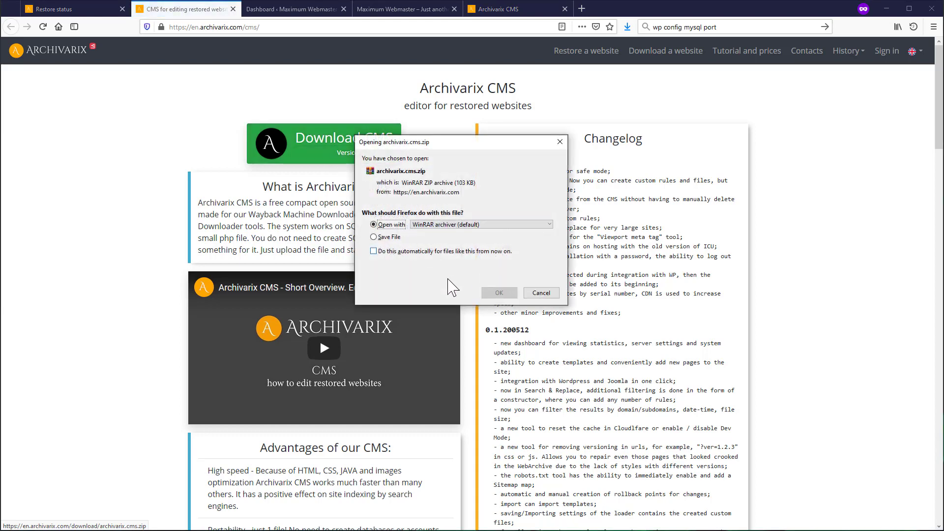
click(501, 294)
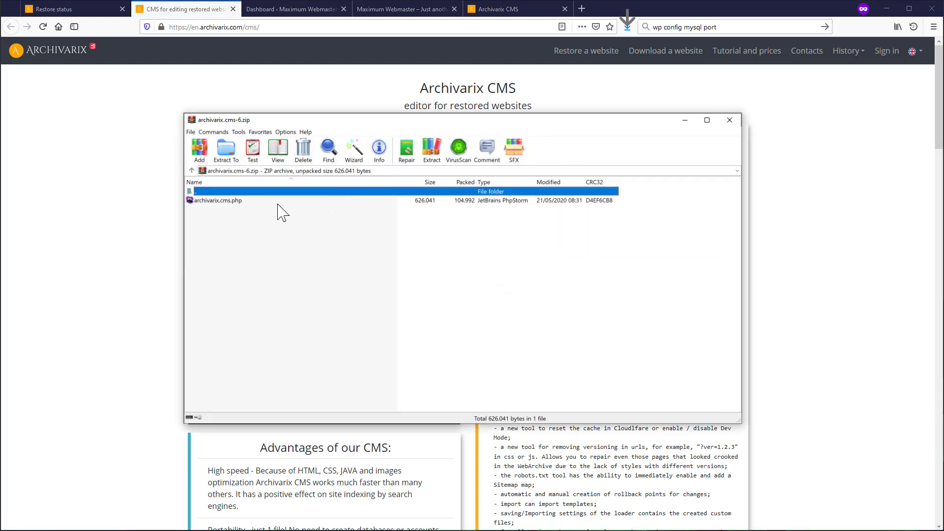
- Select archivarix.cms.php in WinRAR, reload the CMS installation page, then switch to the WordPress dashboard
click(225, 202)
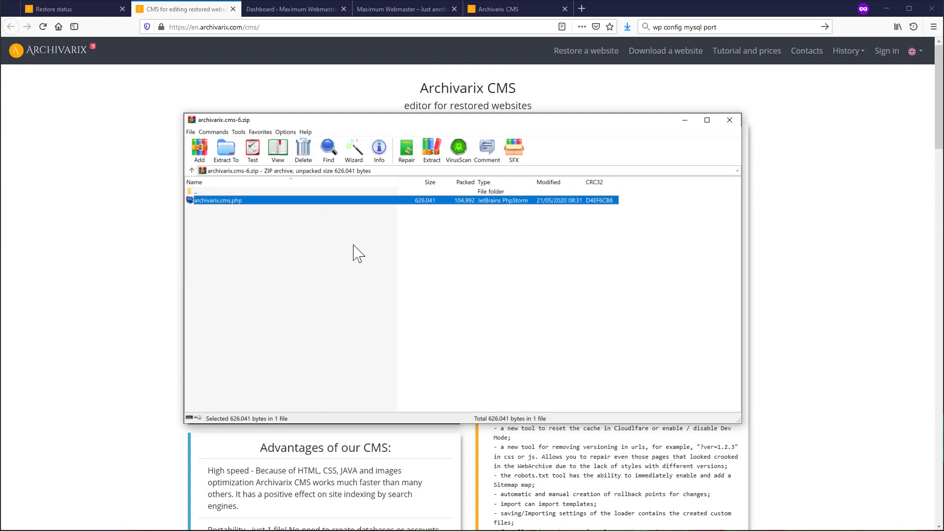
click(480, 9)
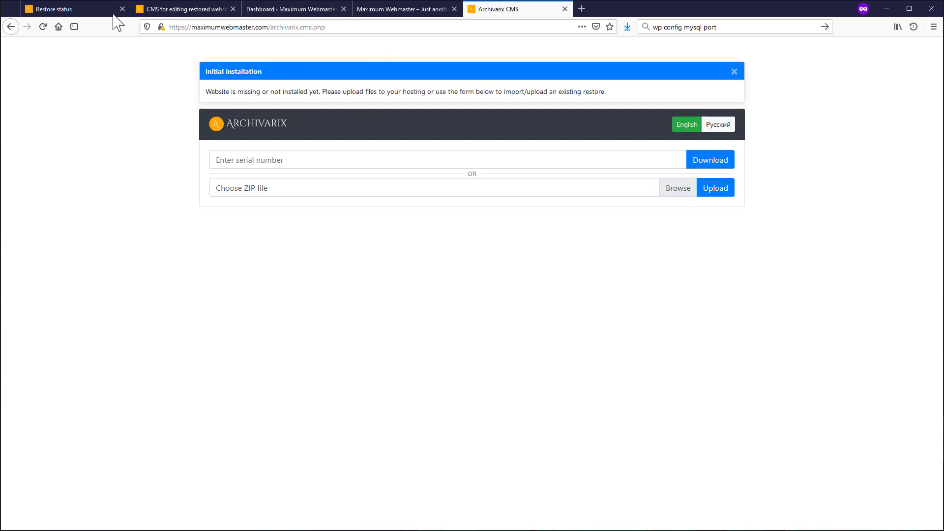
click(43, 27)
click(316, 10)
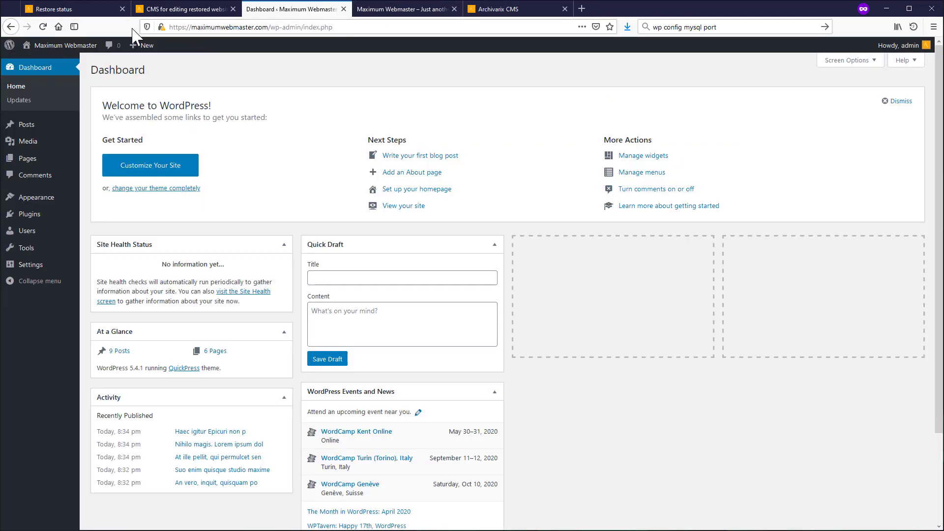
- Reload the Maximum Webmaster front page, then switch to the Archivarix CMS installation tab
click(371, 10)
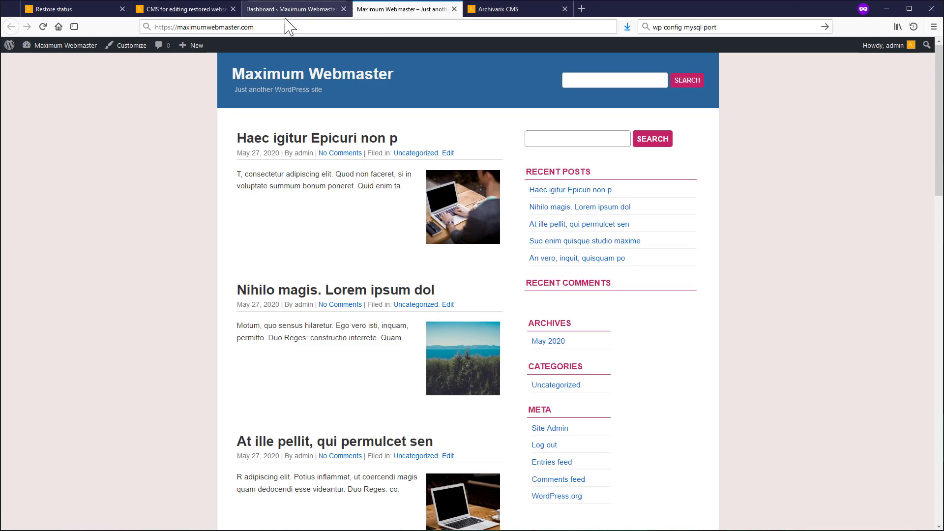
click(42, 27)
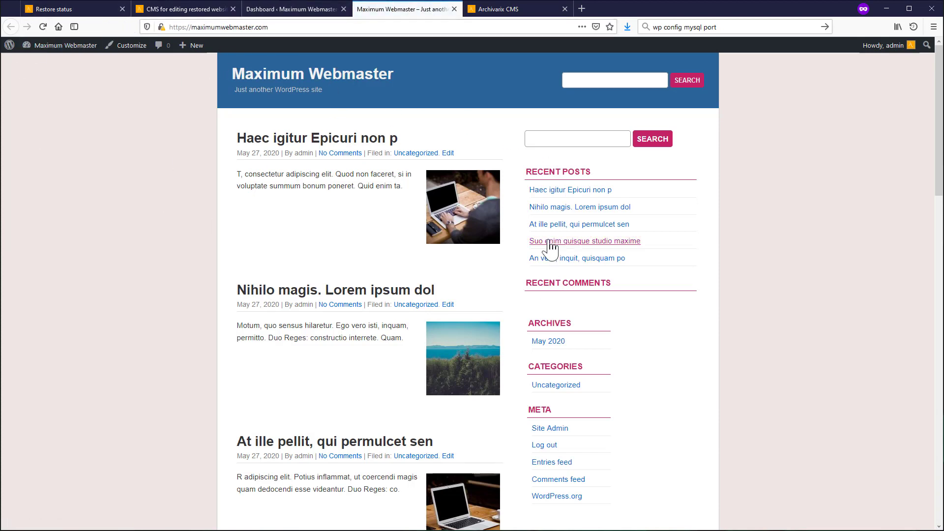
click(552, 10)
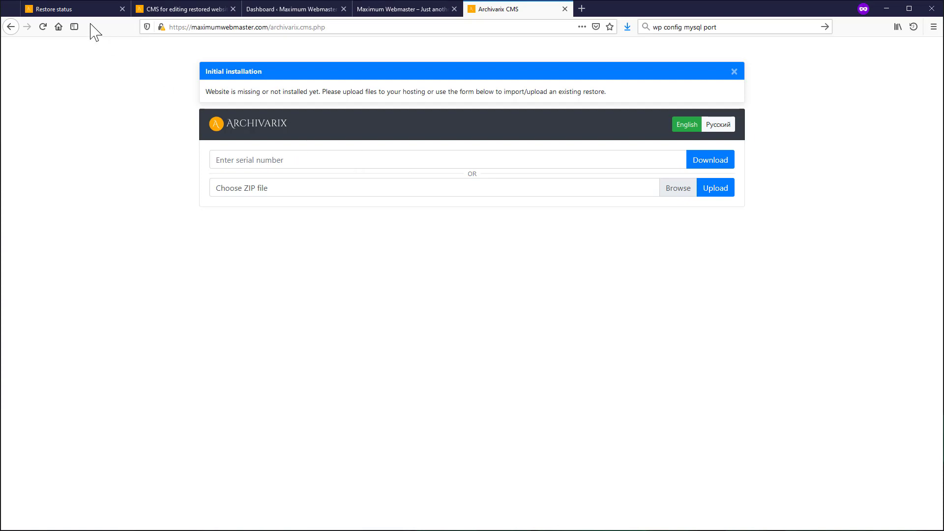
- Paste the copied restore code as the serial number, download the restore, and run the import with WordPress integration
click(93, 11)
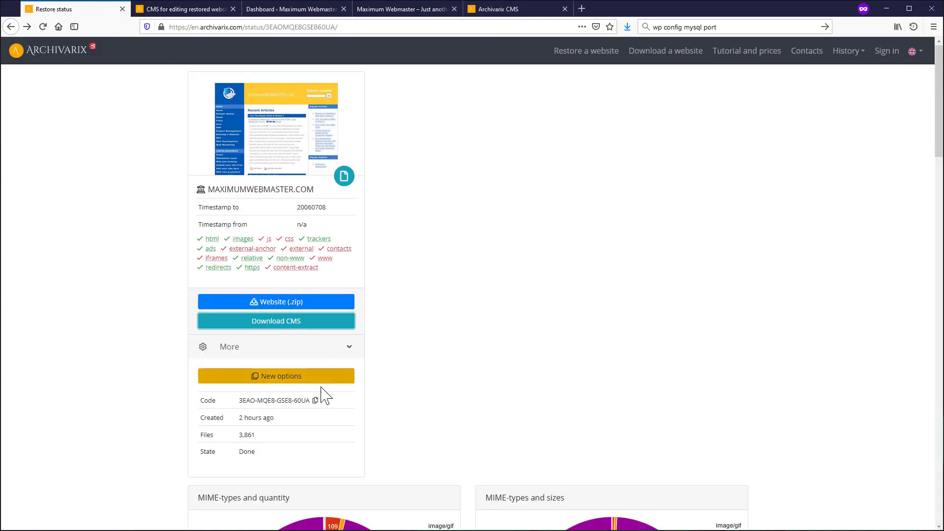
click(315, 401)
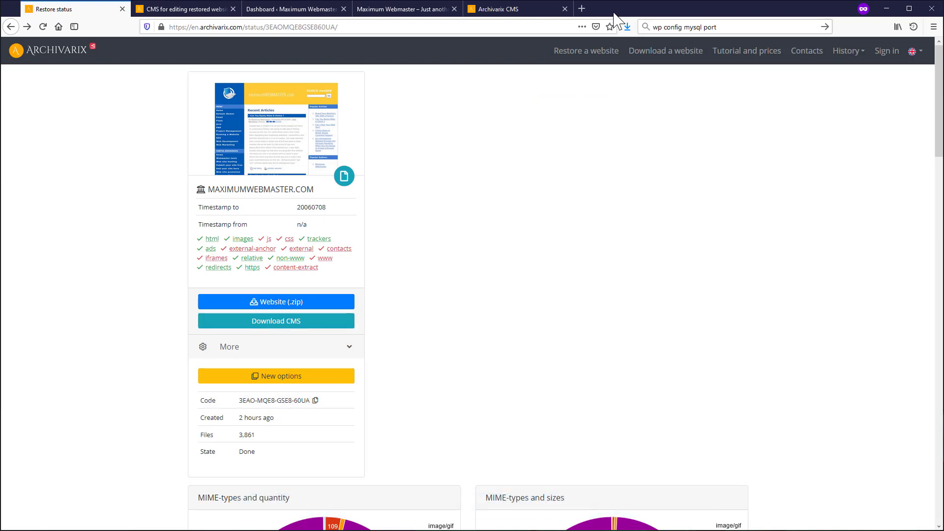
click(349, 348)
click(498, 11)
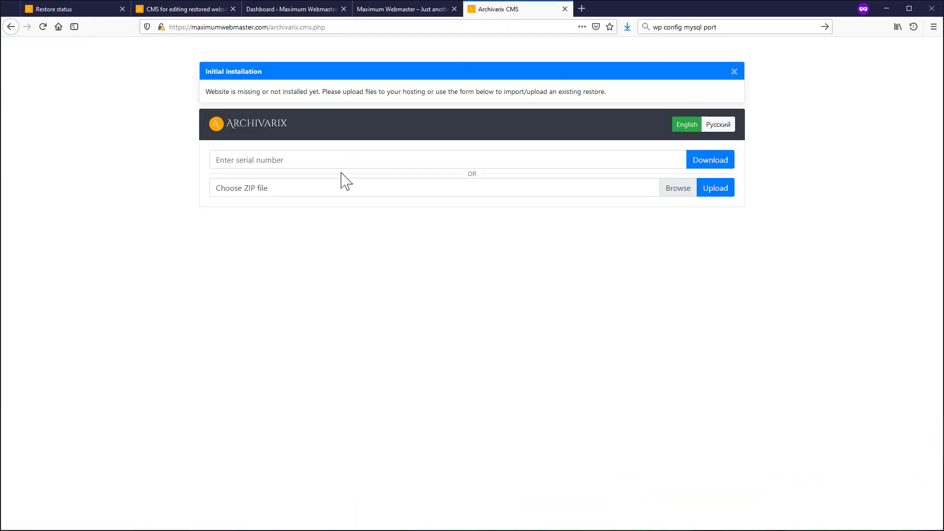
click(324, 162)
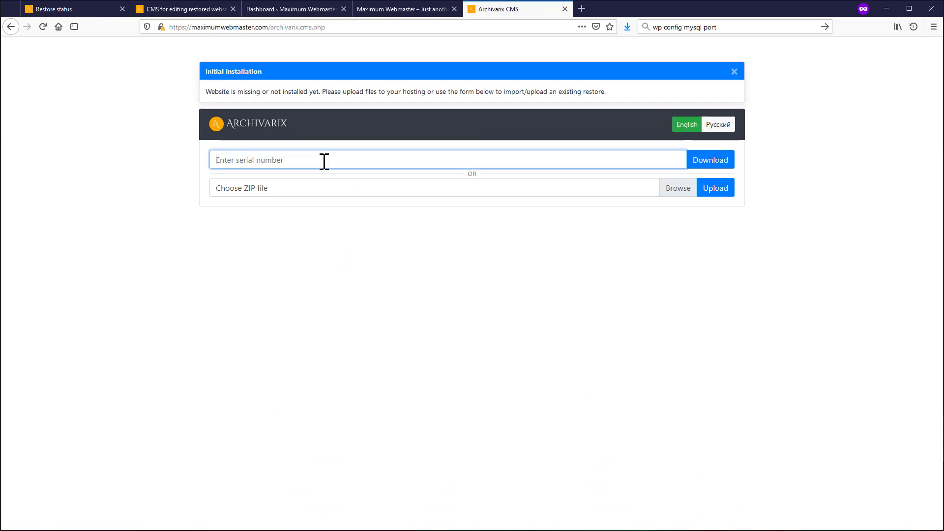
key(ctrl+v)
click(721, 166)
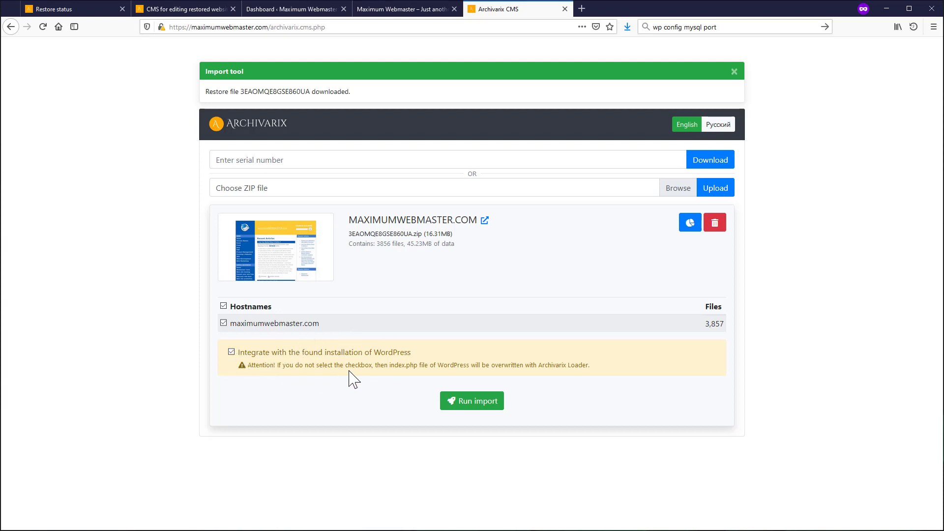
click(468, 406)
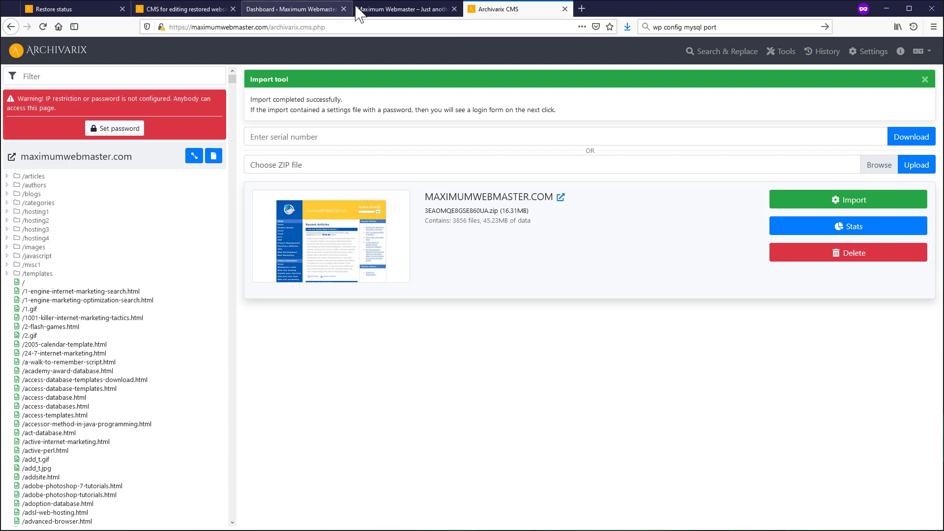
- Reload the site's front page, then open /2005-calendar-template.html in the CMS editor
click(379, 10)
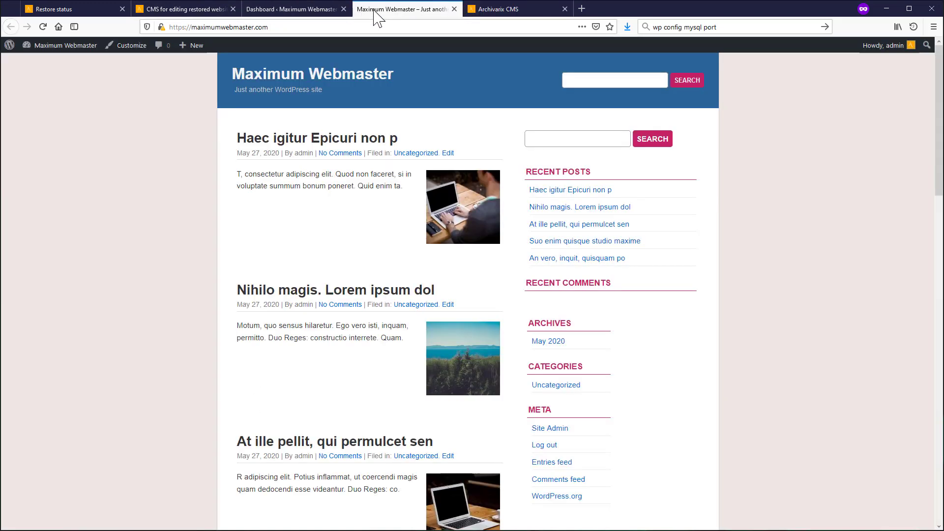
click(49, 26)
click(494, 10)
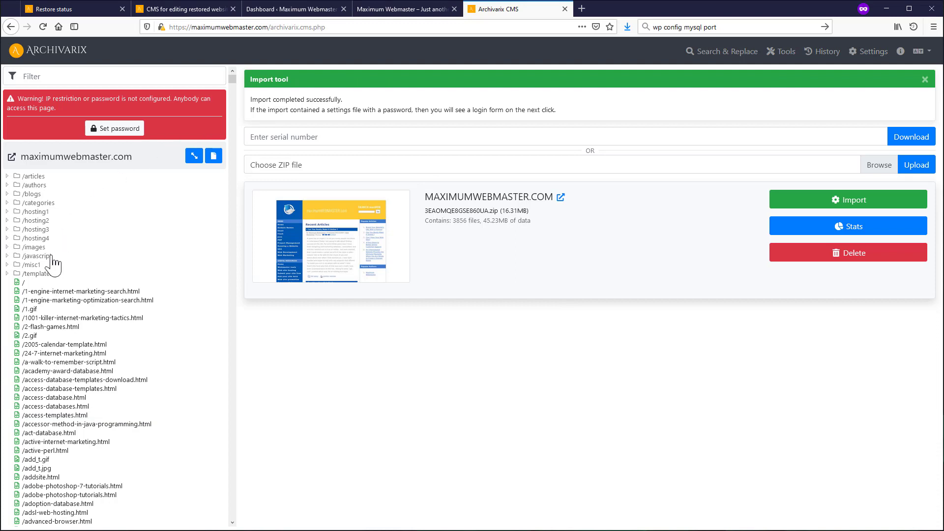
click(49, 345)
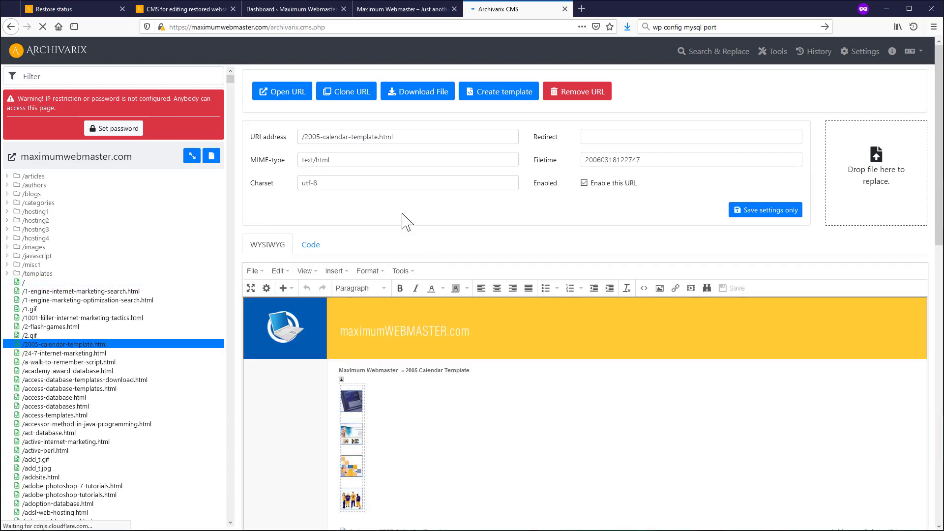
- Browse the restored page live, visiting the Web site promotion, Affiliate programs and Web site hosting pages
click(274, 96)
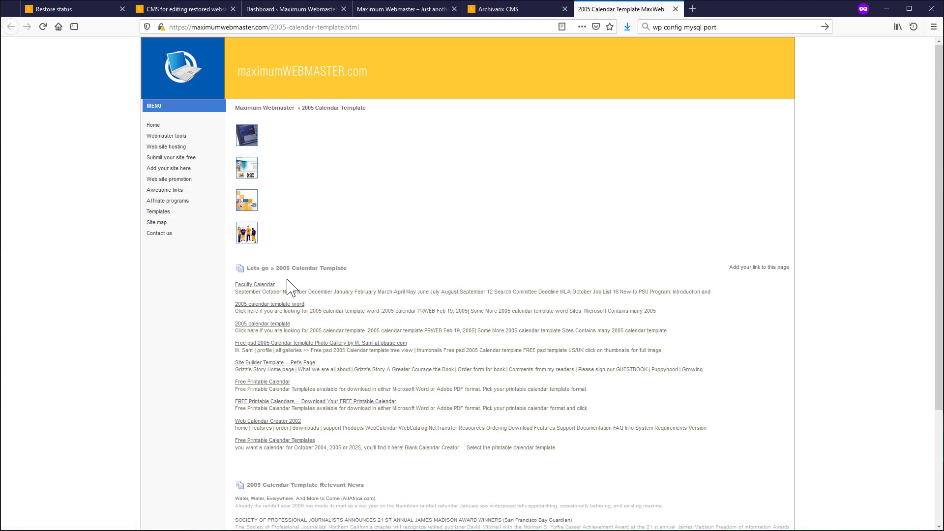
click(168, 179)
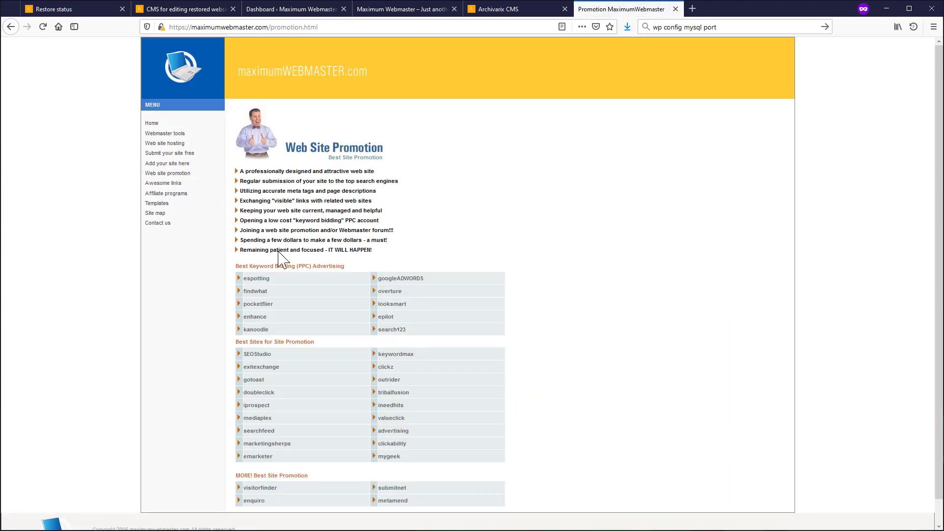
click(154, 193)
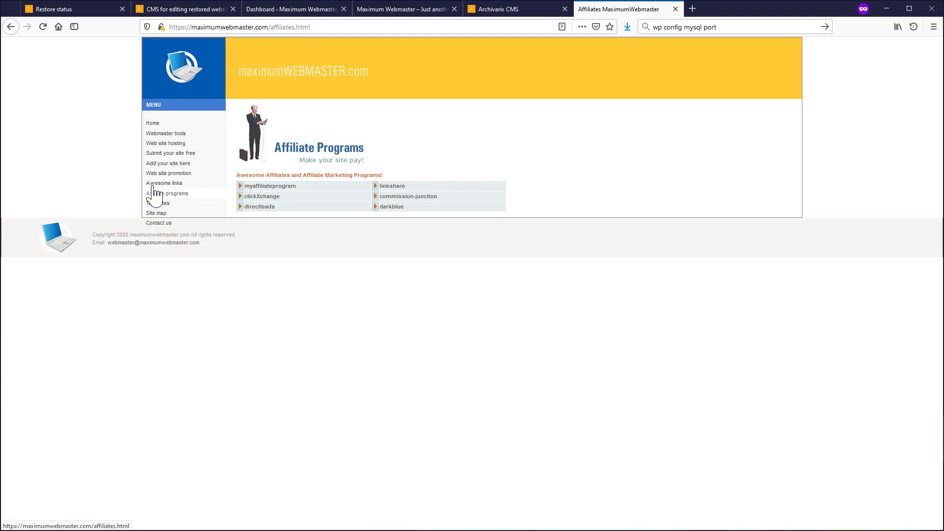
click(159, 144)
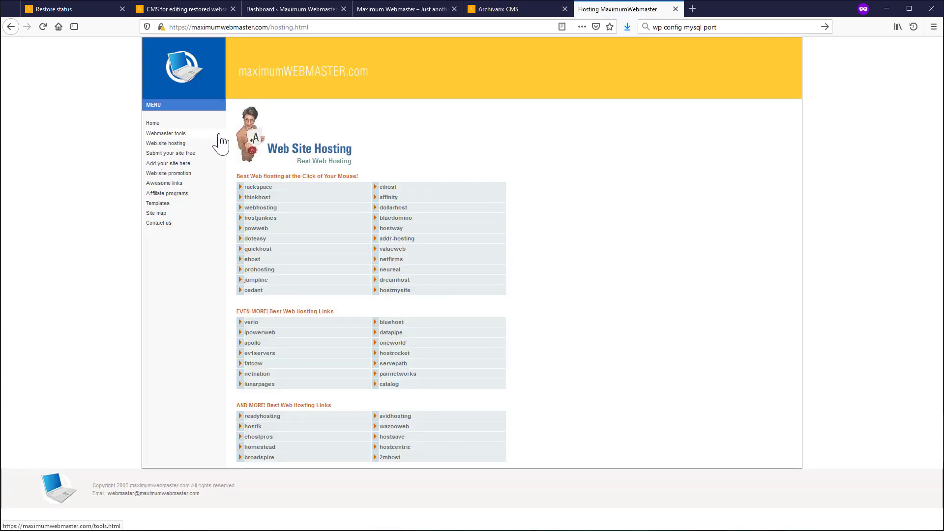
click(492, 10)
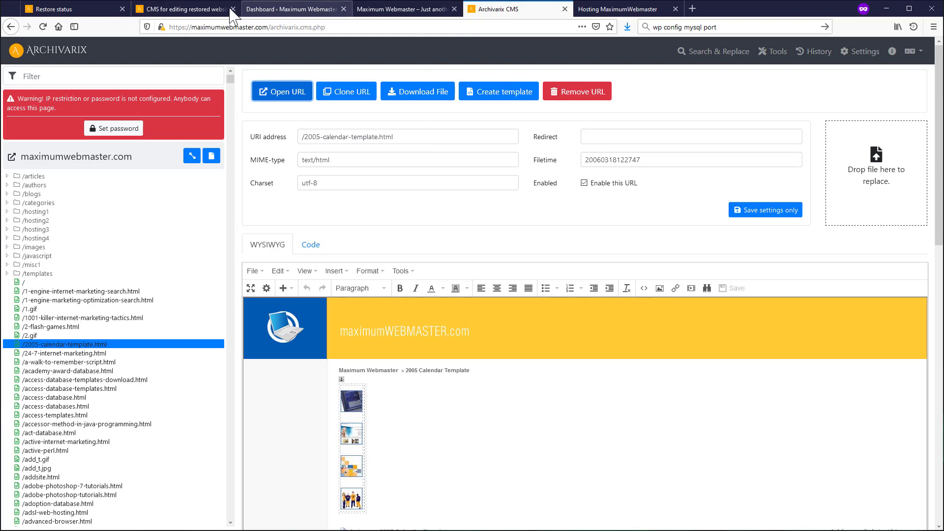
- Check the first WordPress blog post and the dashboard's posts list, then return to the CMS editor
click(280, 10)
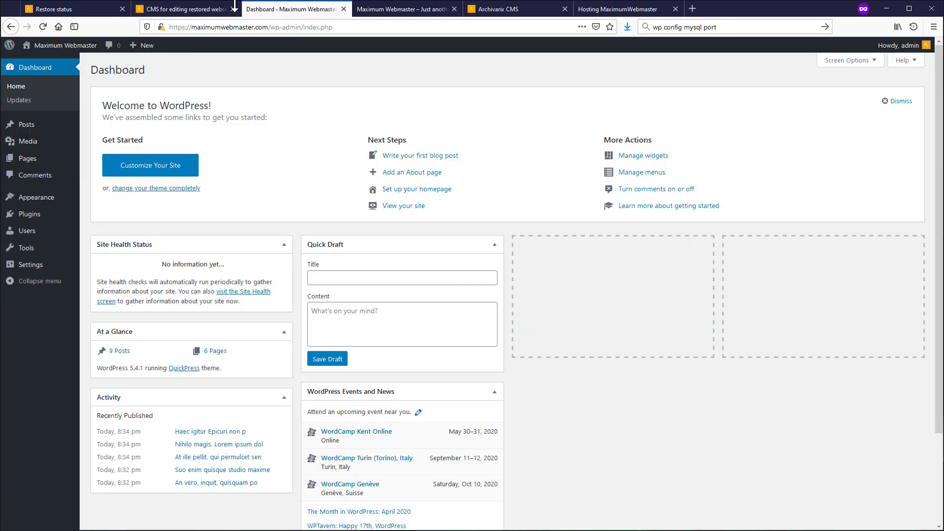
click(432, 8)
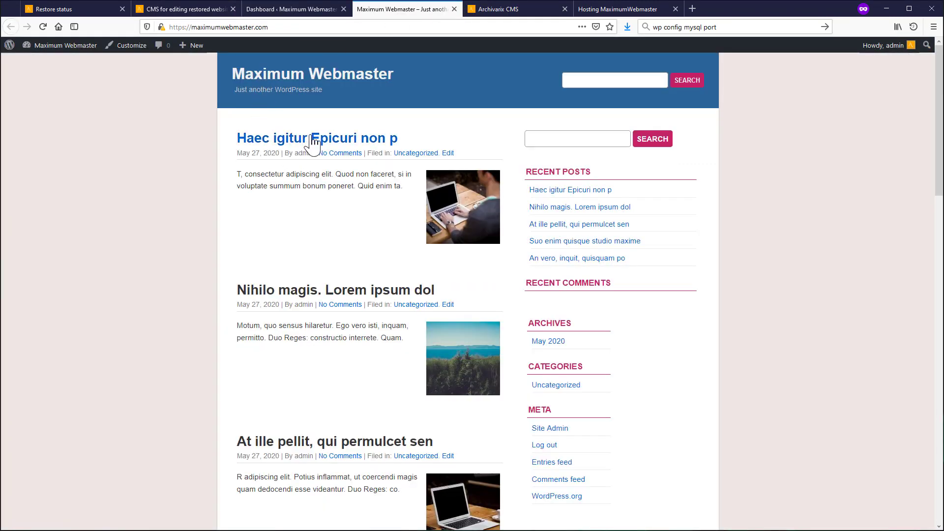
click(342, 140)
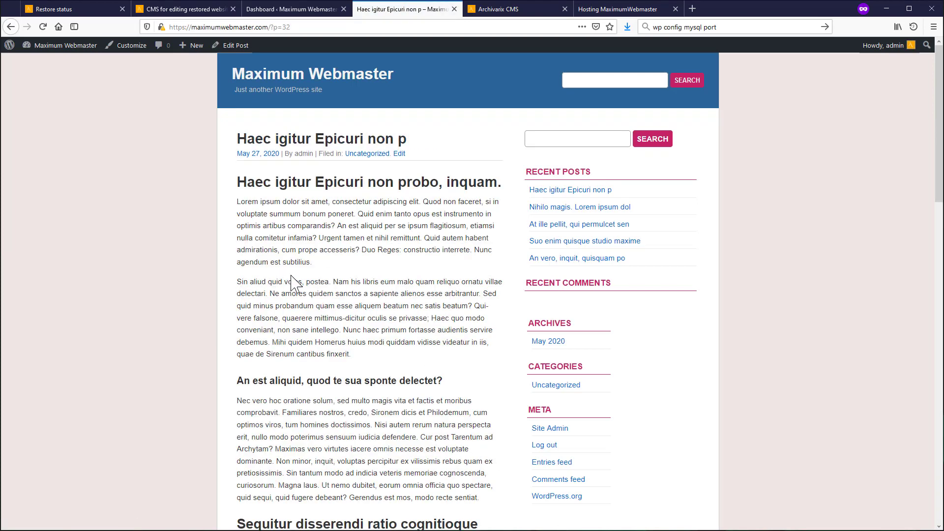
click(290, 8)
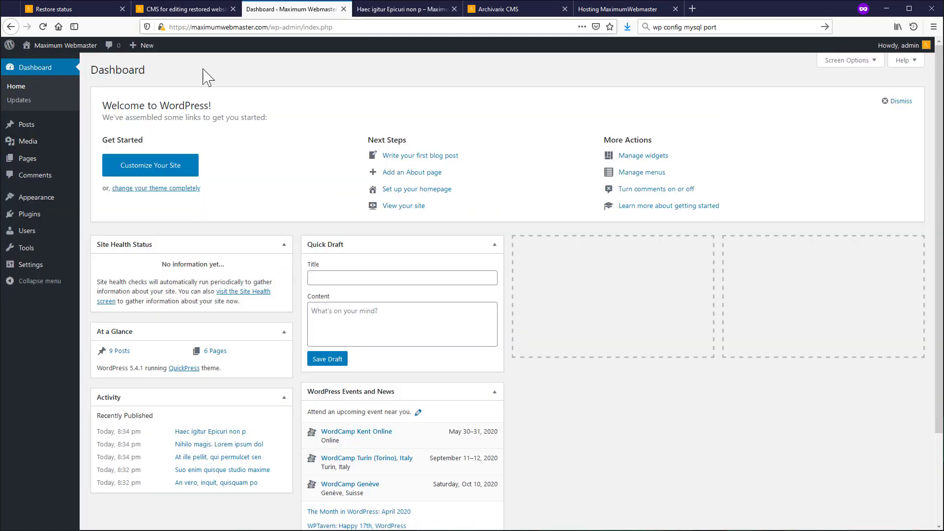
click(28, 126)
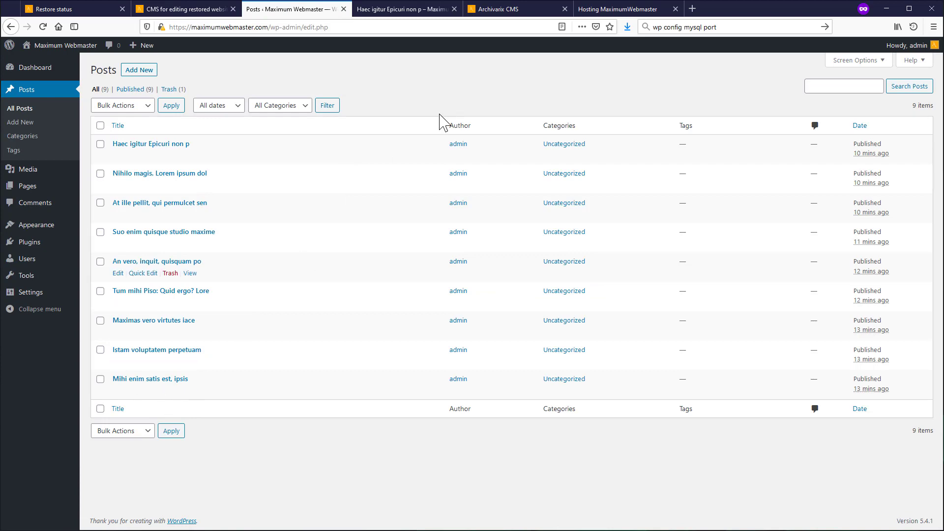
click(528, 10)
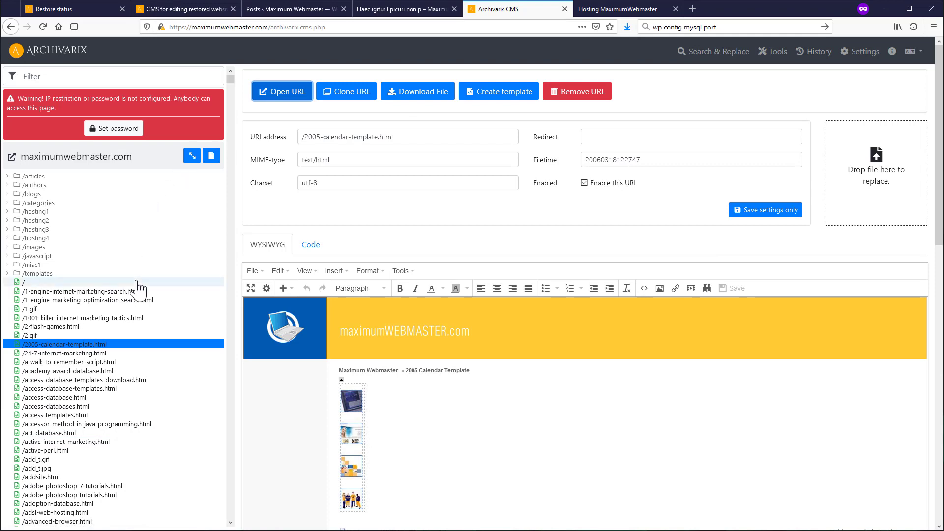
- Save Loader mode as 'Integration with a 3th party CMS, main page this website', then view the WordPress post
click(856, 52)
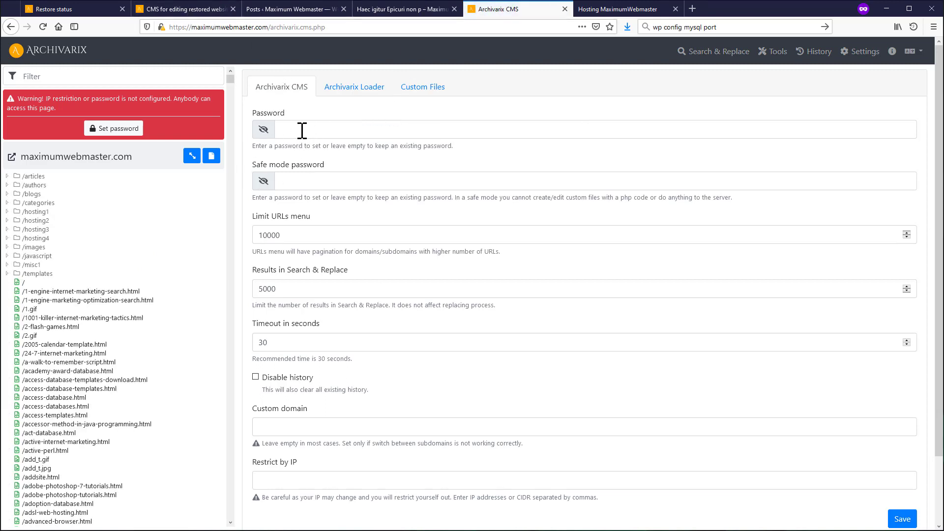
click(356, 96)
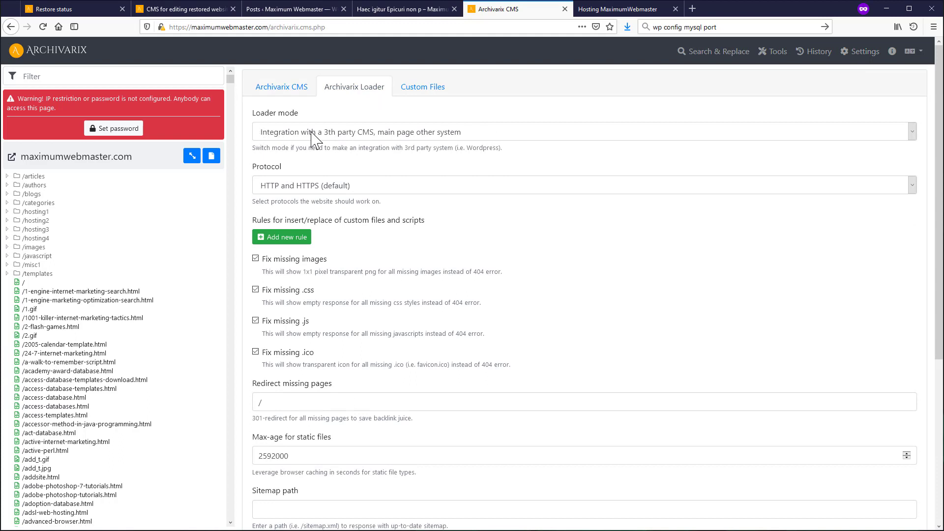
click(378, 141)
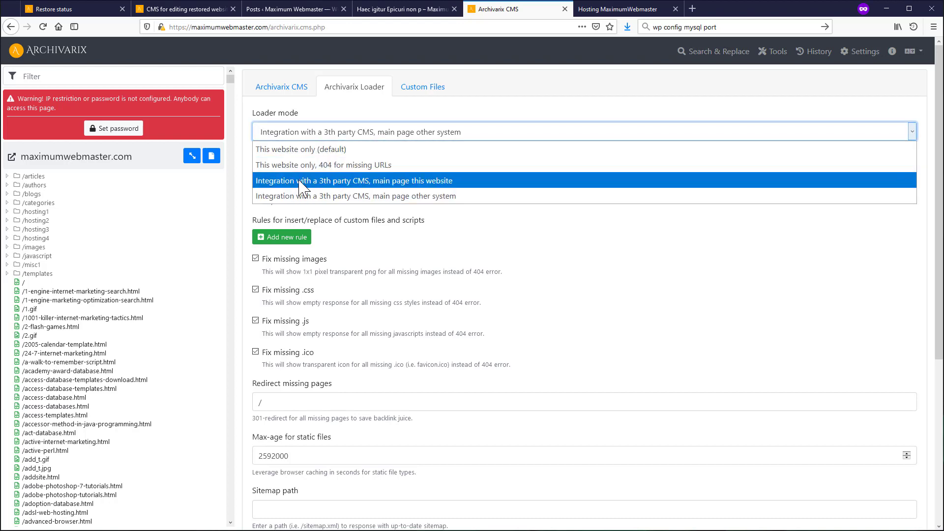
click(342, 182)
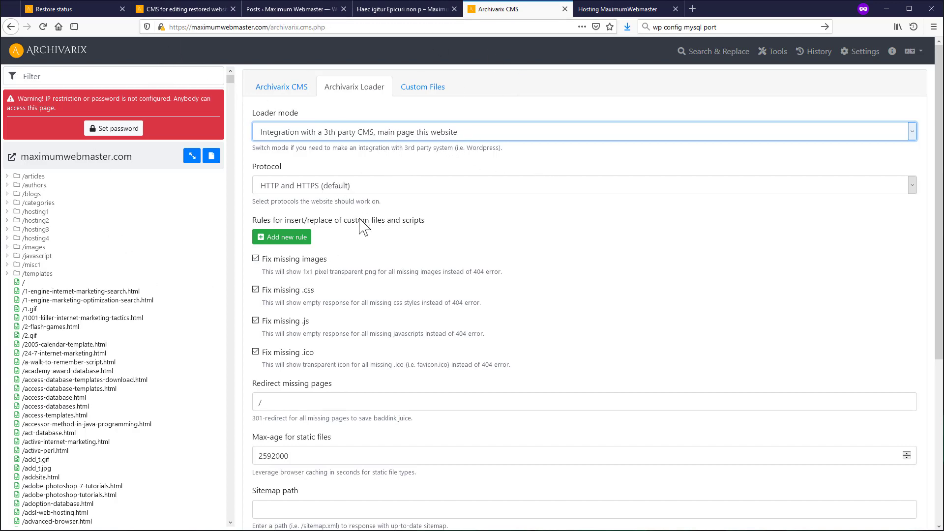
scroll(584, 365, down, 5)
click(900, 443)
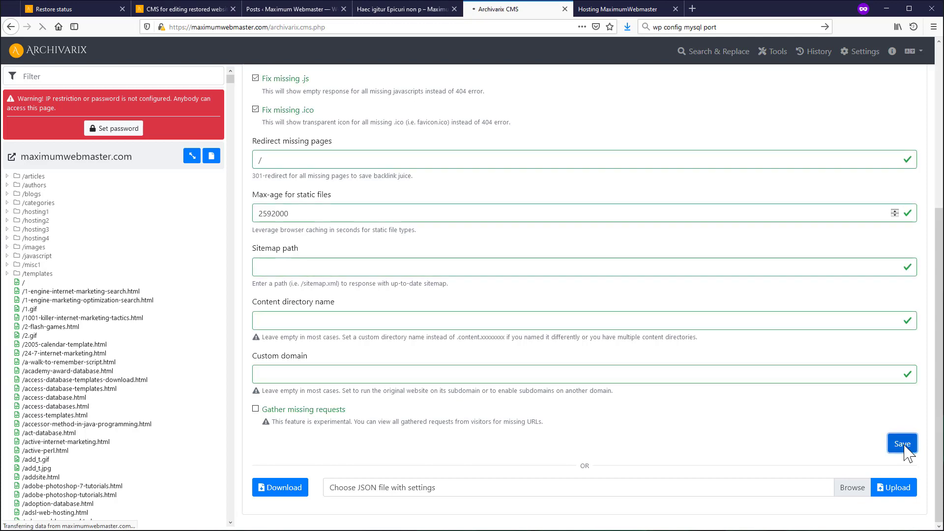
click(367, 12)
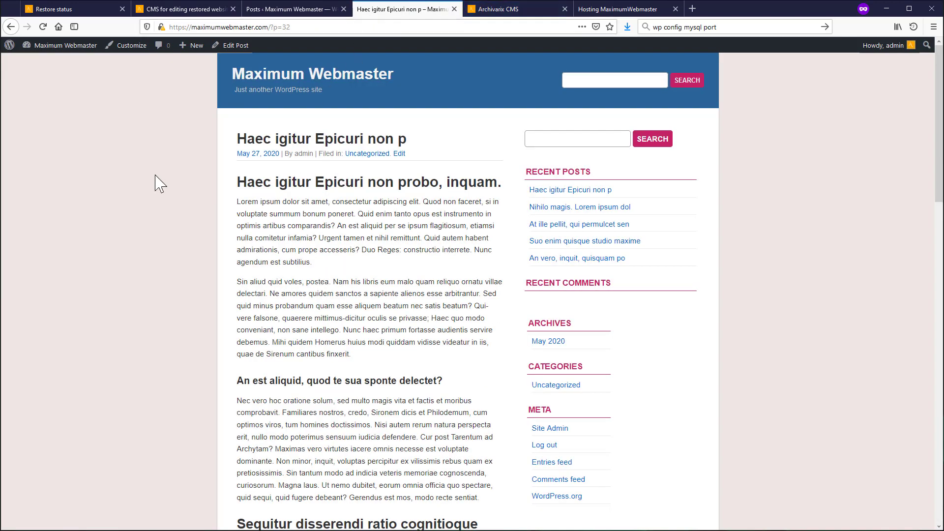
- Test the post and homepage, then save loader mode 'This website only (default)'
click(43, 26)
click(343, 79)
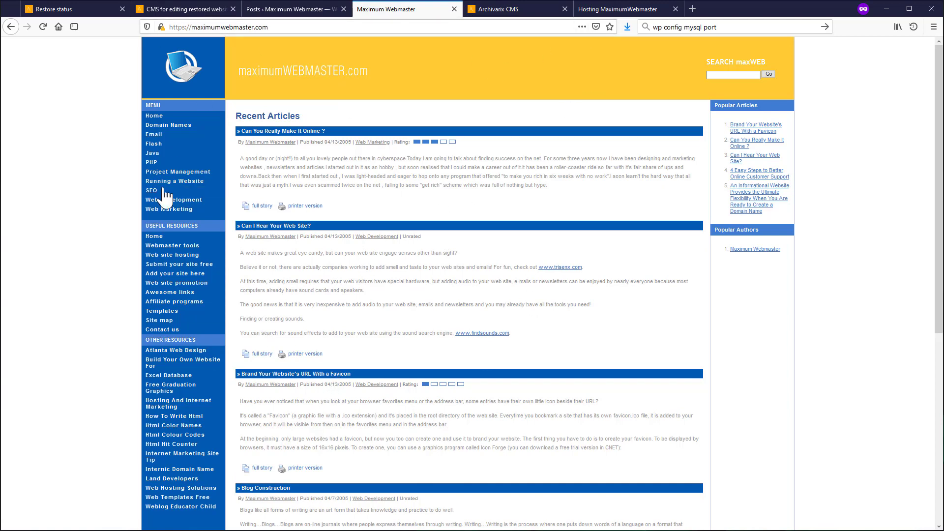
click(632, 10)
click(501, 10)
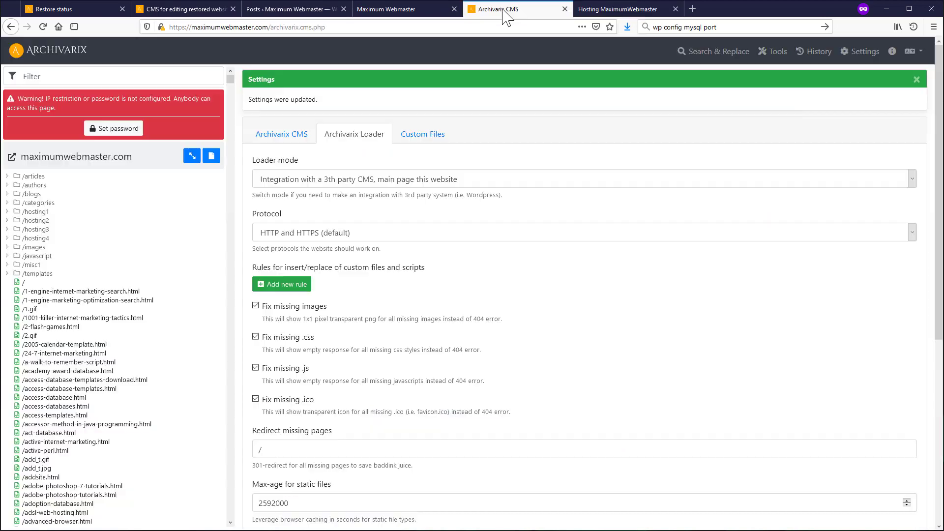
click(370, 181)
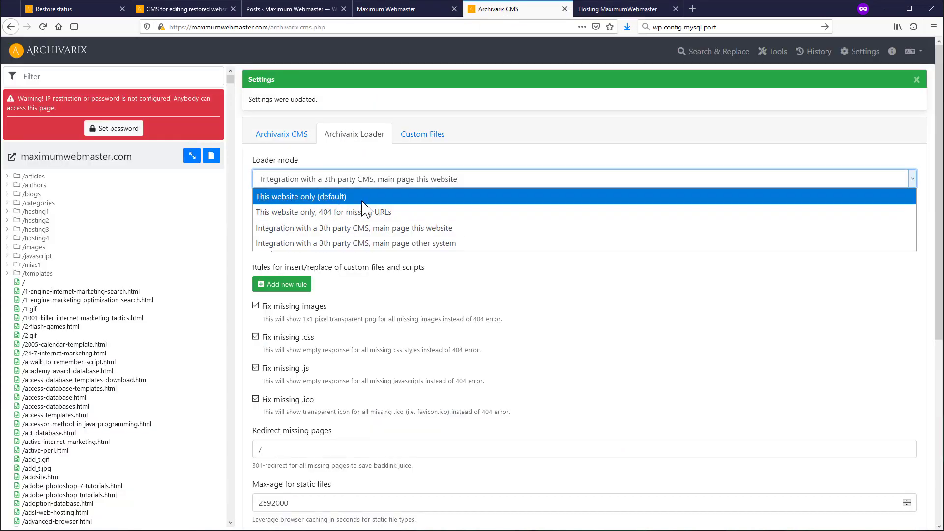
click(327, 196)
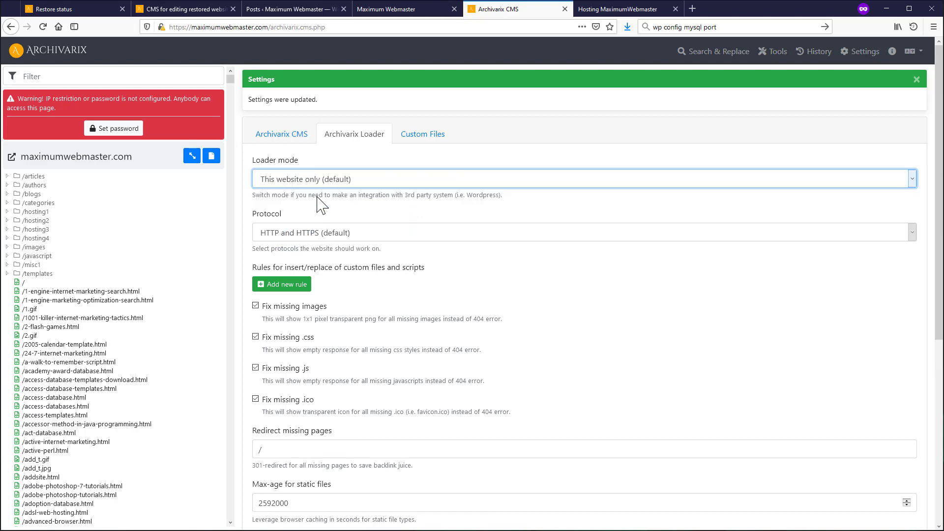
scroll(815, 377, down, 6)
click(889, 436)
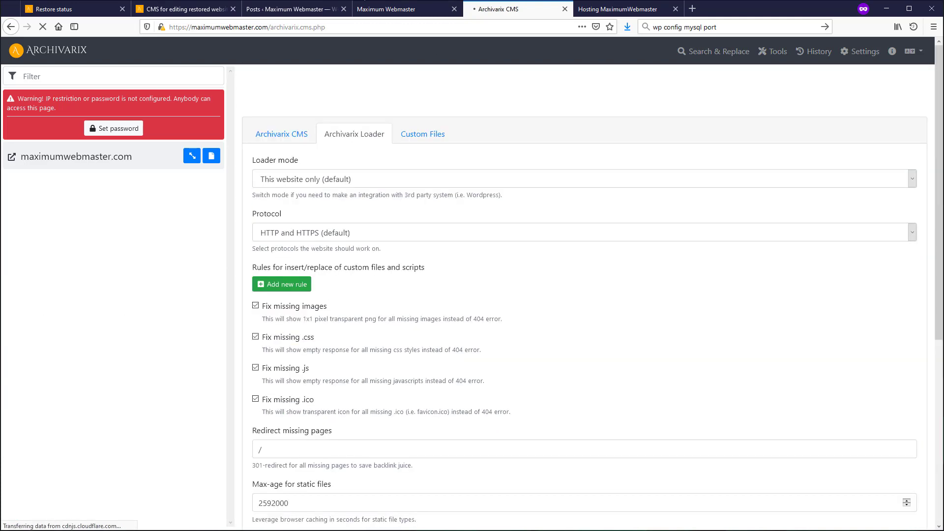
- Recheck the homepage and post, then select loader mode 'Integration with a 3th party CMS, main page other system'
click(391, 15)
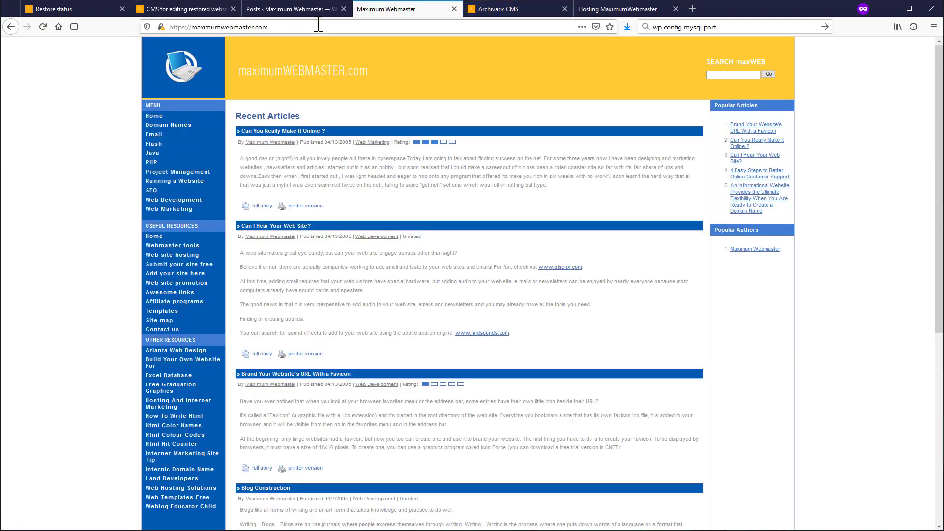
click(296, 11)
click(390, 8)
click(10, 27)
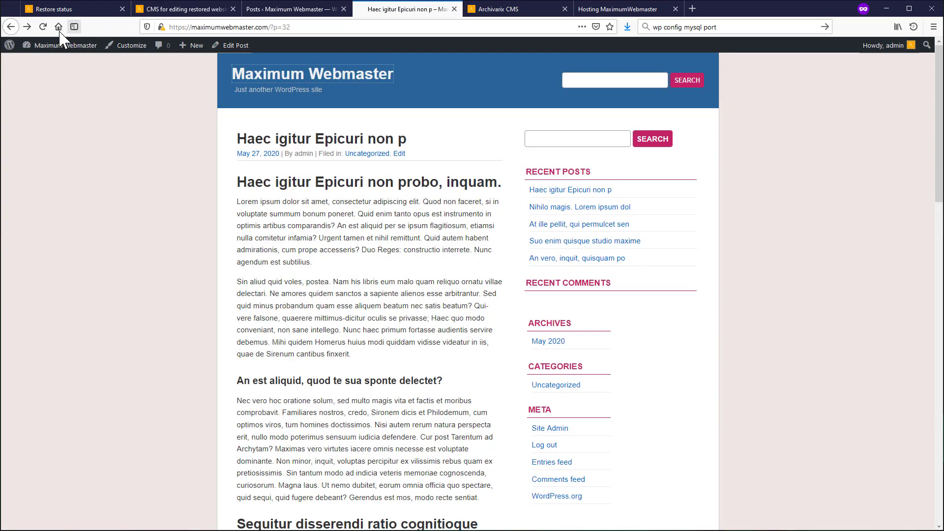
click(43, 27)
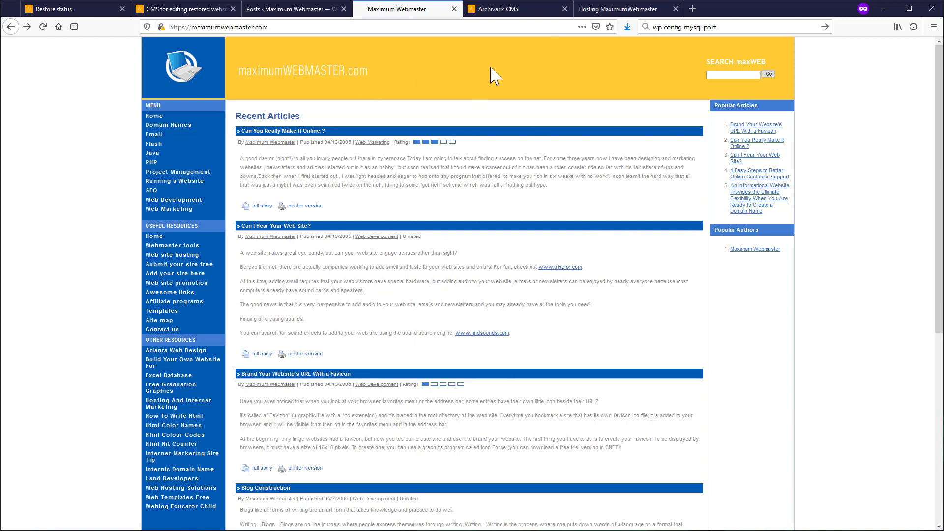
click(498, 9)
click(352, 180)
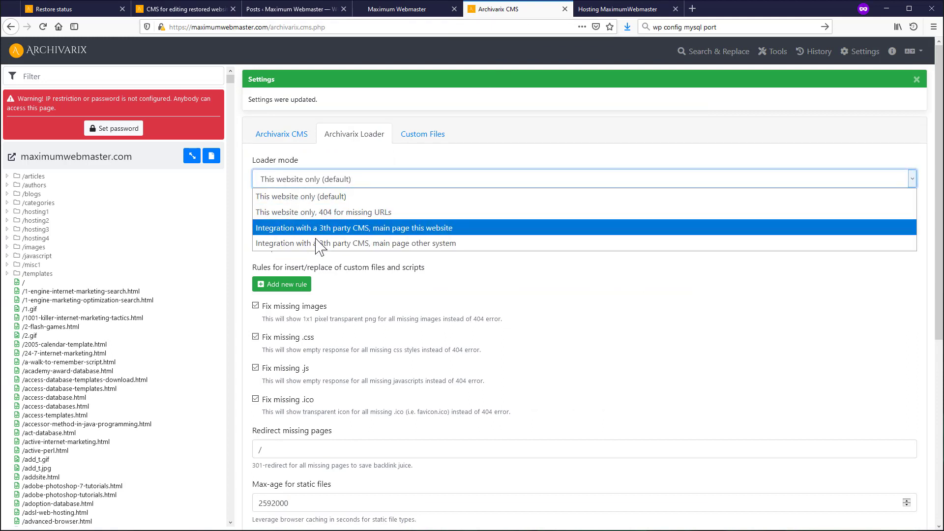
click(358, 244)
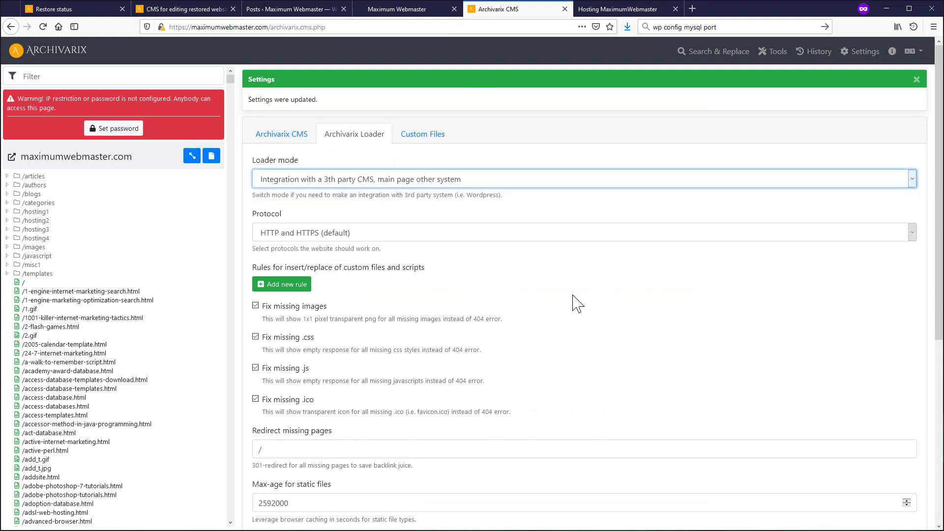
scroll(819, 431, down, 8)
- Save the other-system loader mode, open /access-database-templates.html, confirm the homepage serves WordPress, and go to the dashboard
click(899, 444)
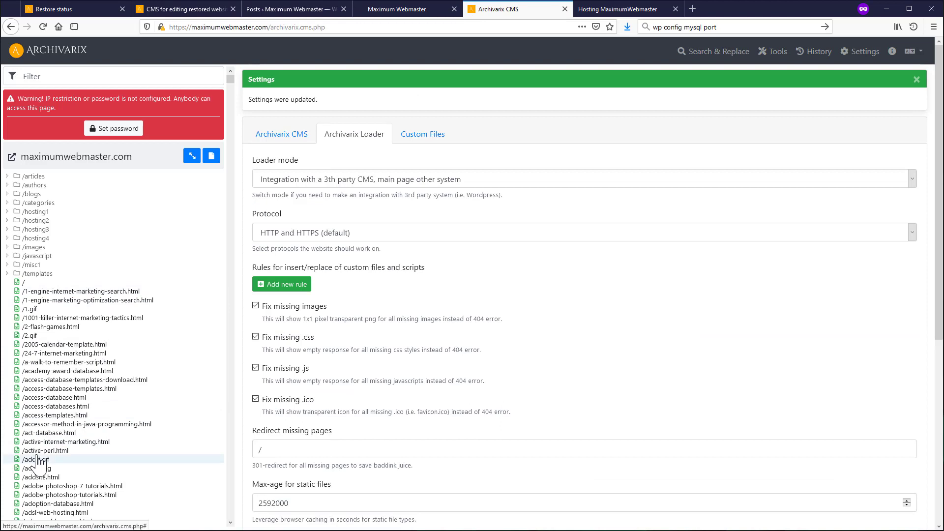
click(67, 390)
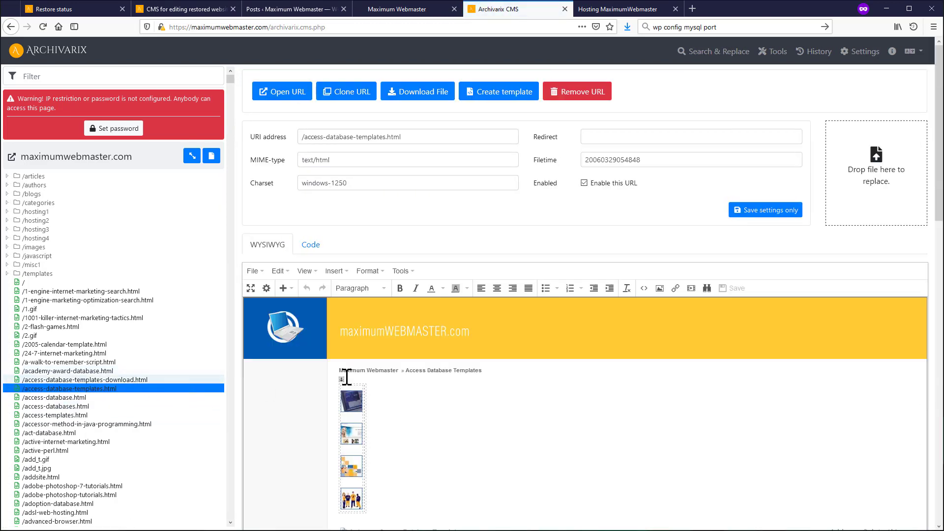
click(419, 10)
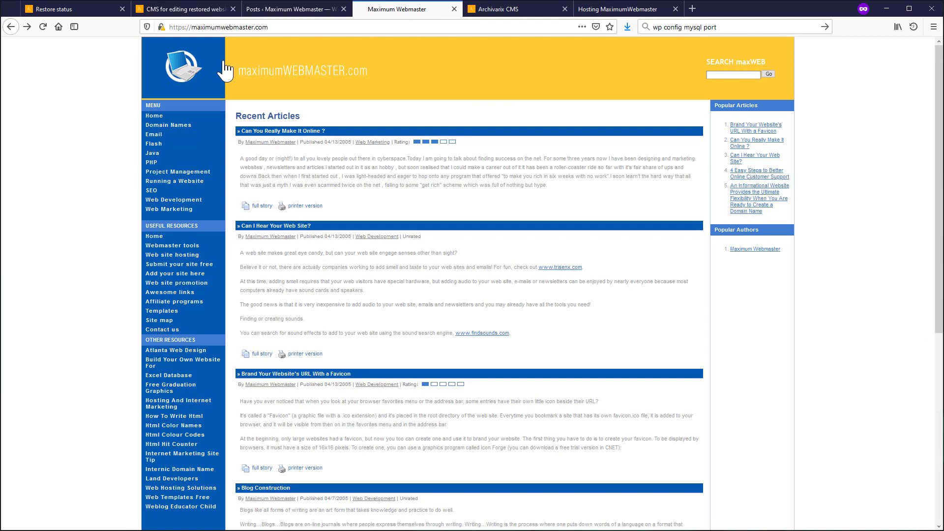
click(43, 26)
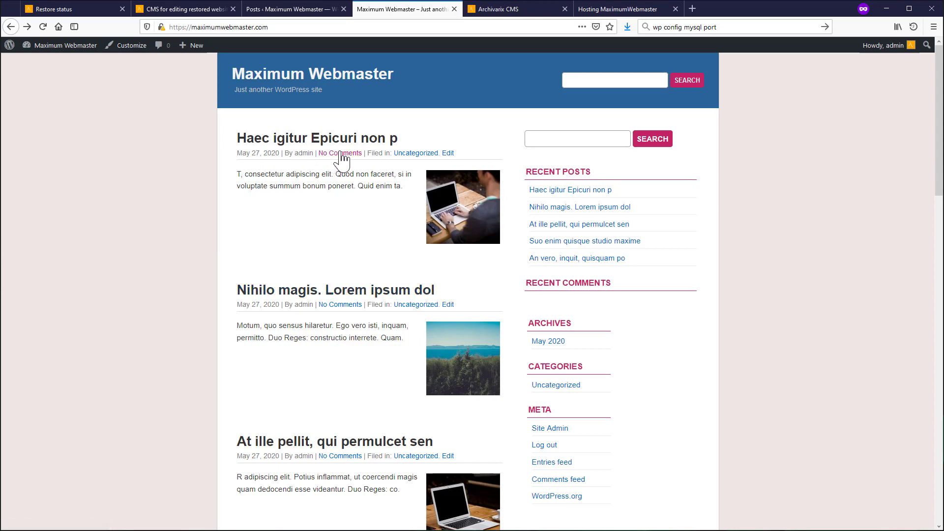
click(521, 15)
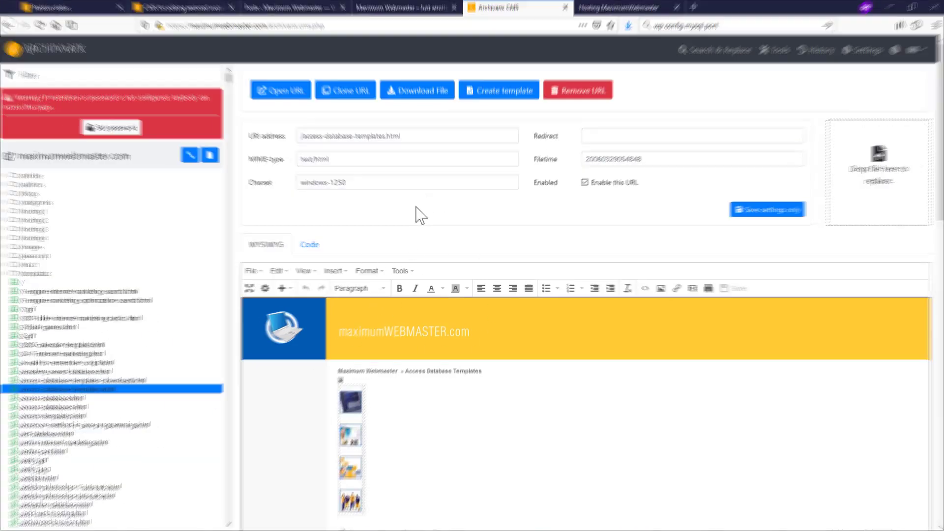
click(68, 57)
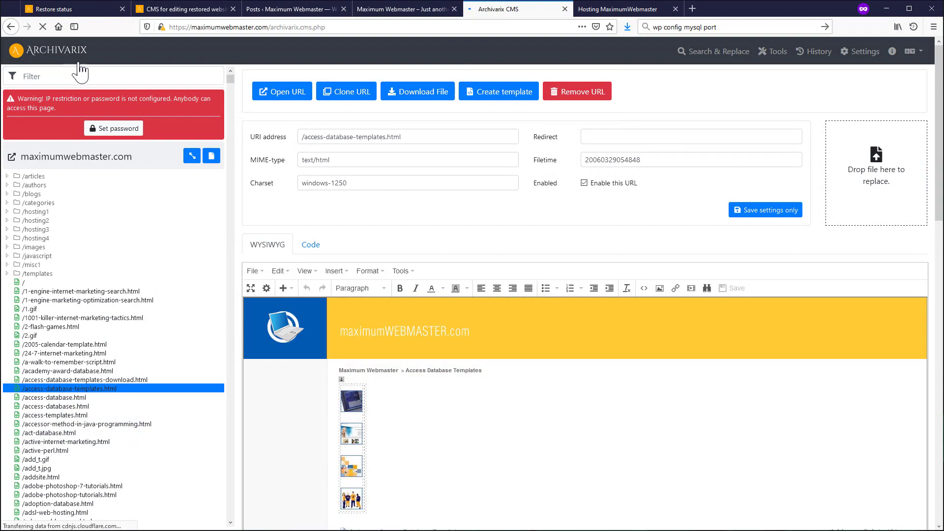